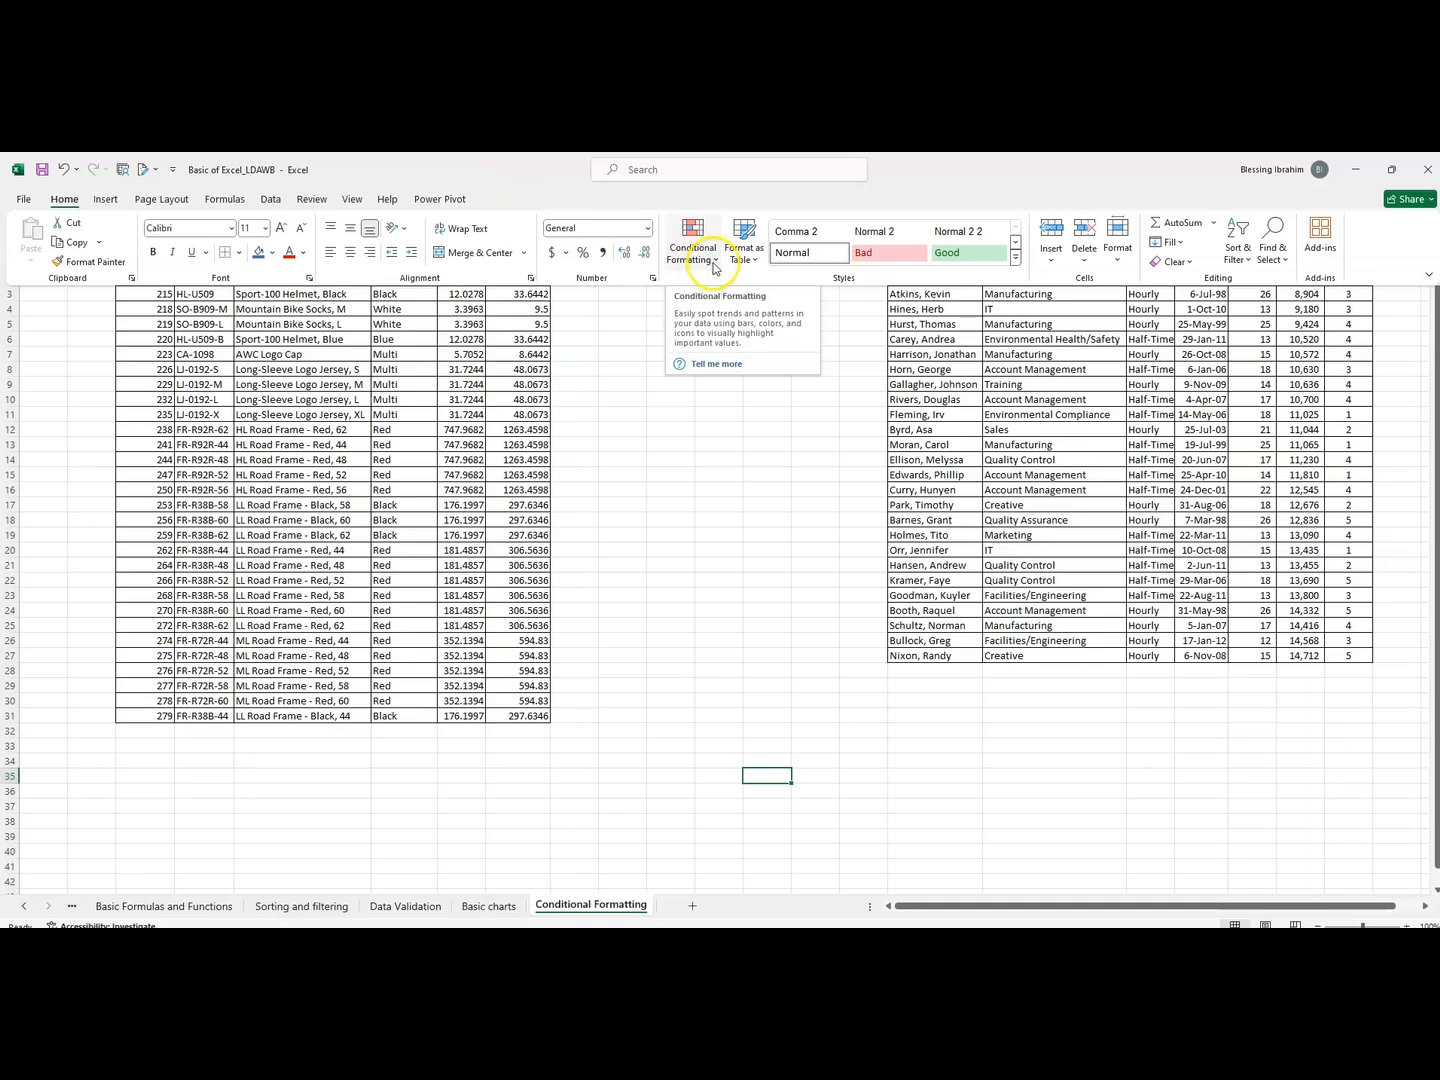
{"action": "left_click", "coordinate": [715, 267]}
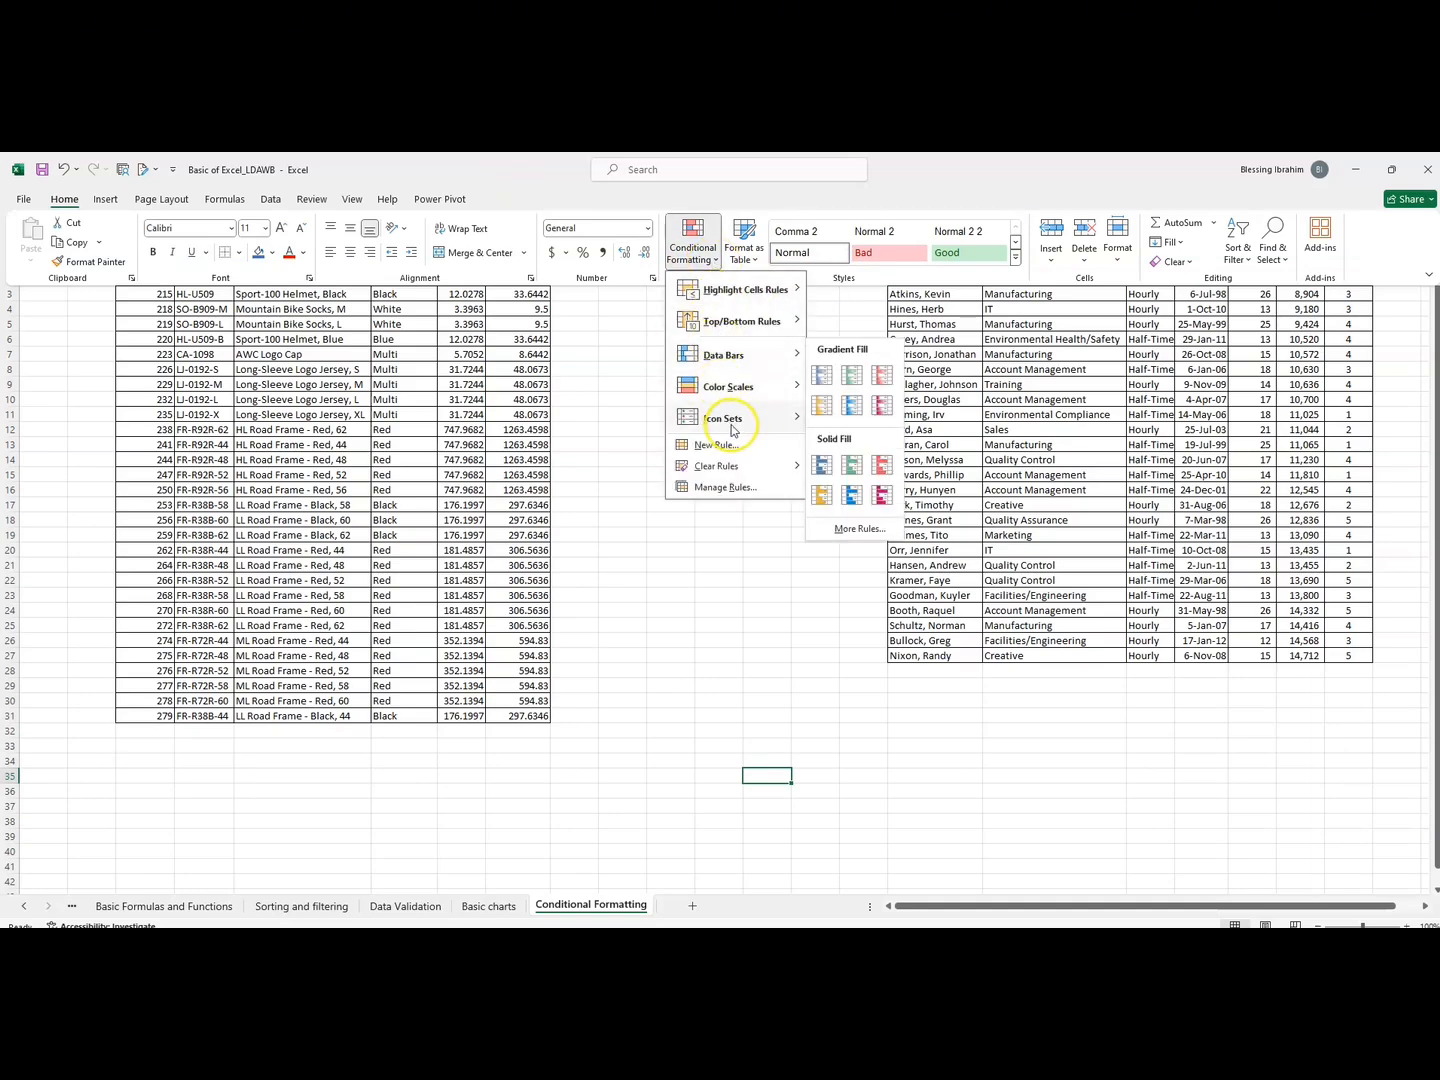
{"action": "mouse_move", "coordinate": [735, 288]}
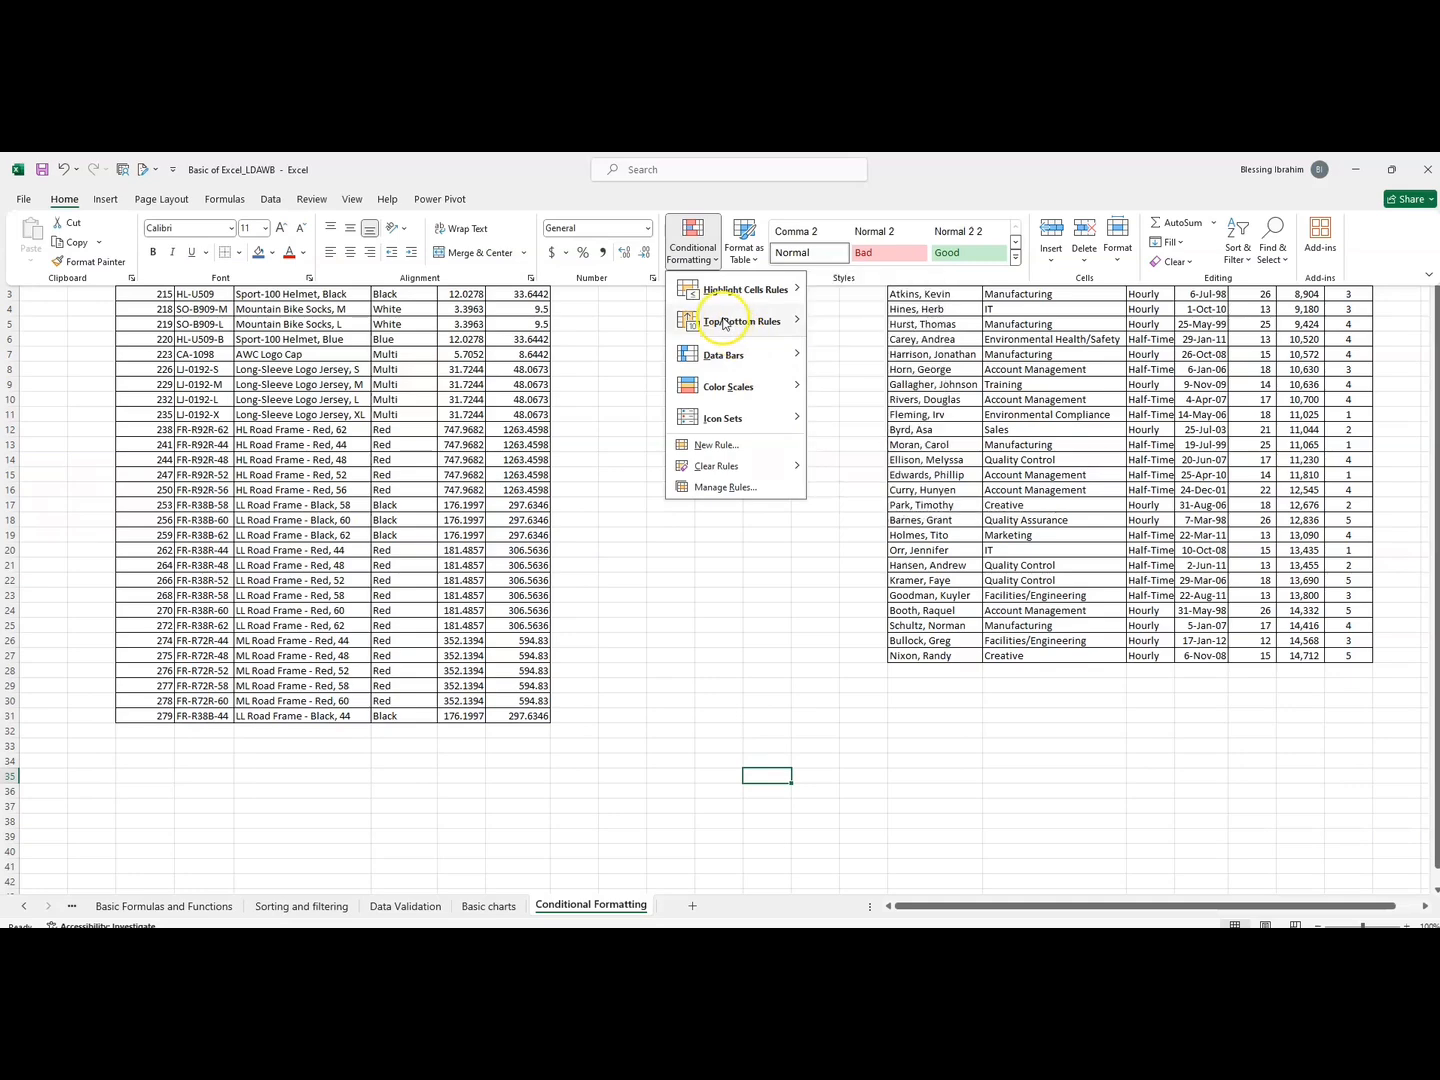
{"action": "mouse_move", "coordinate": [724, 322]}
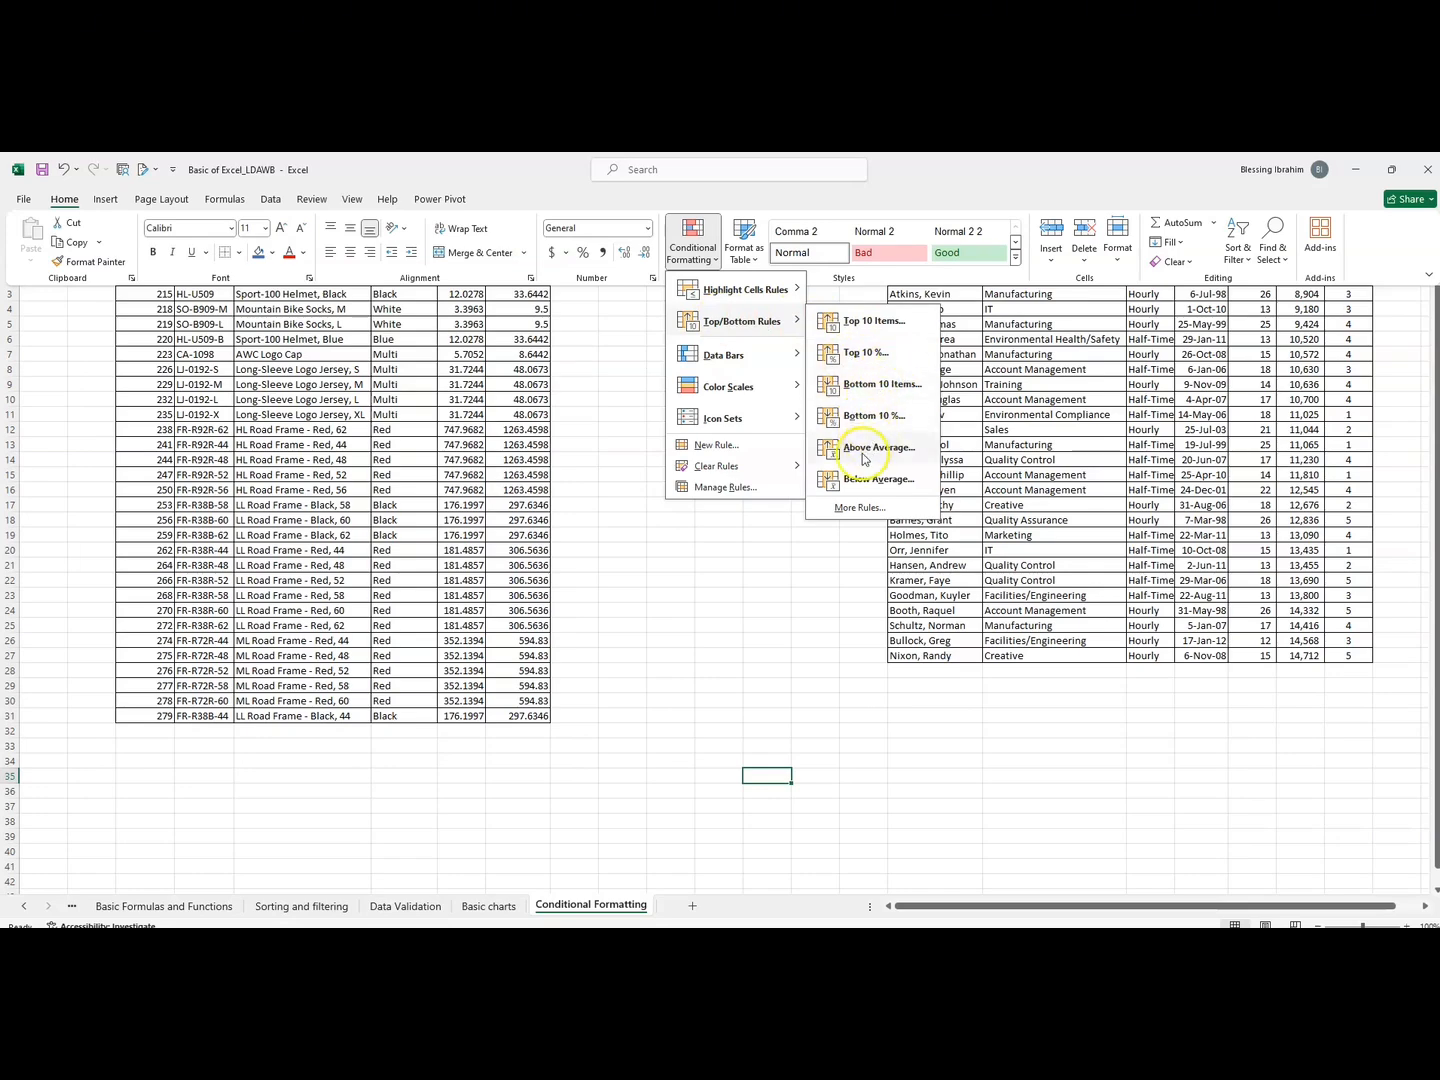
{"action": "mouse_move", "coordinate": [706, 358]}
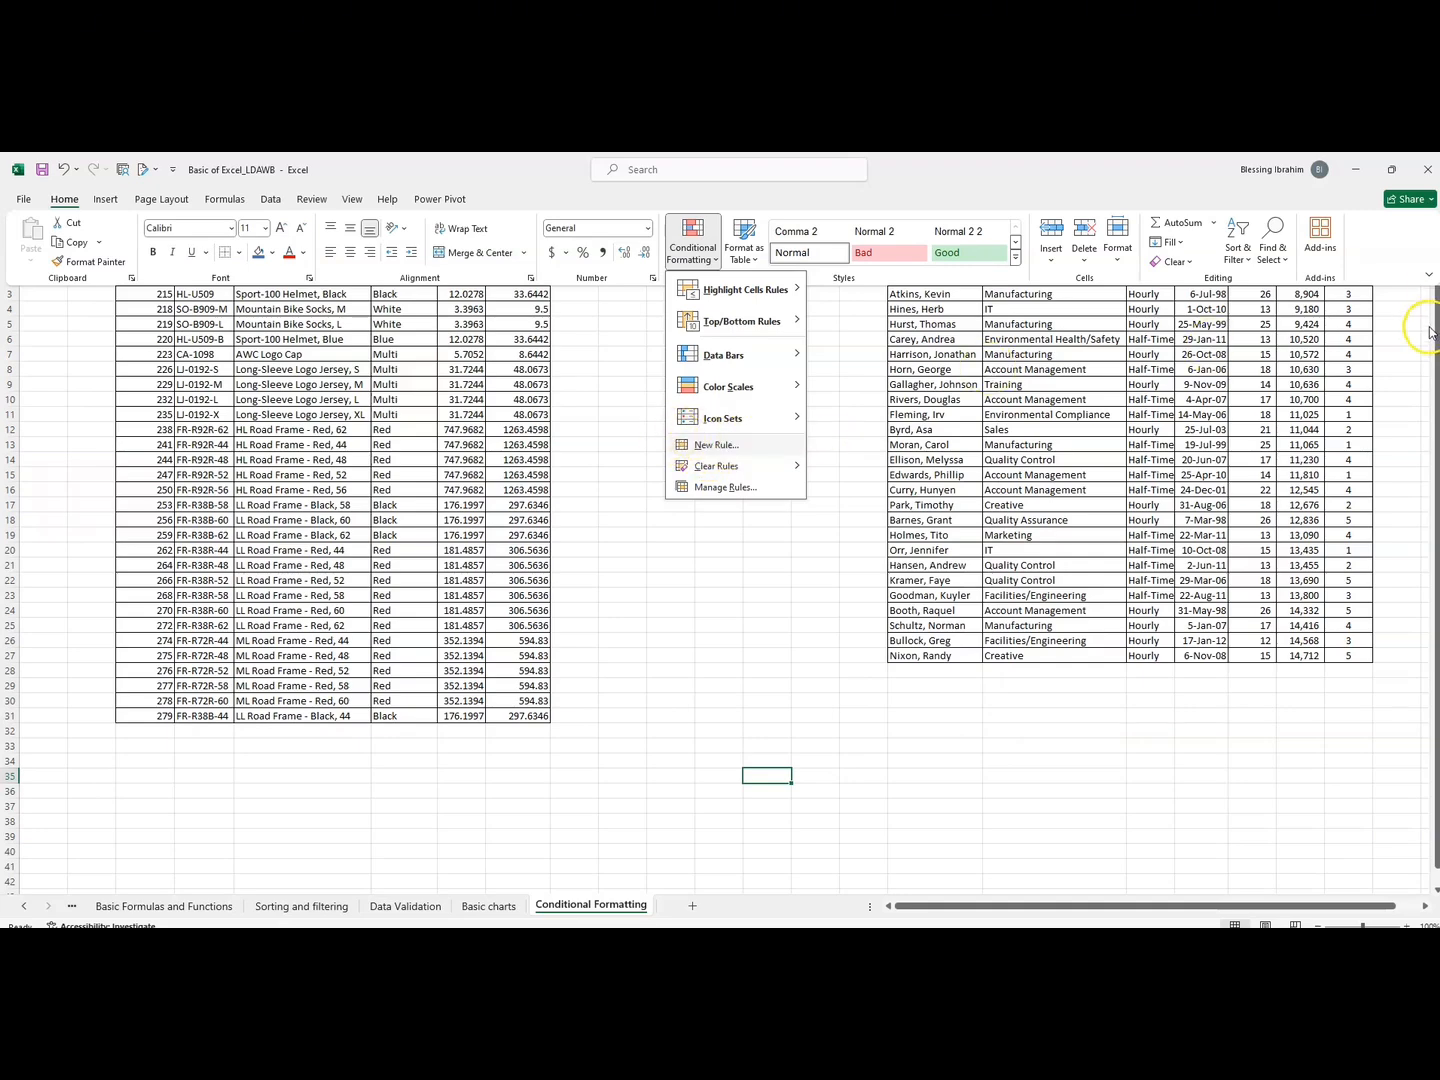
{"action": "left_click_drag", "start_coordinate": [1438, 333], "coordinate": [1437, 278]}
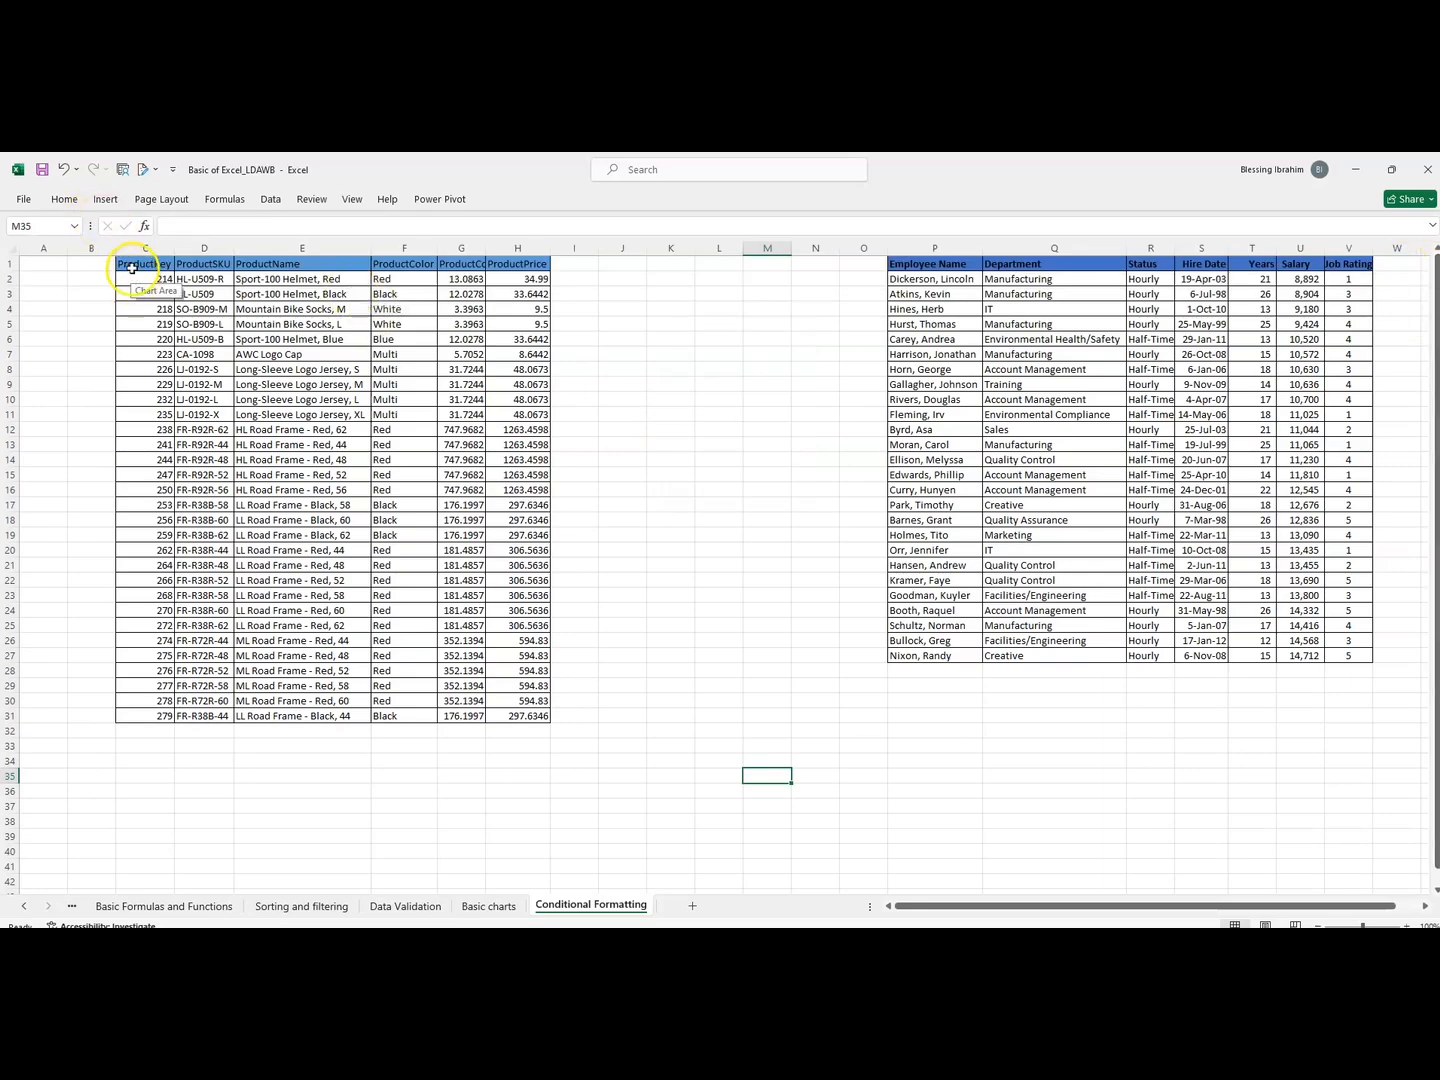
Auto-fit the width of the ProductCost column to its contents.
{"action": "left_click", "coordinate": [130, 265]}
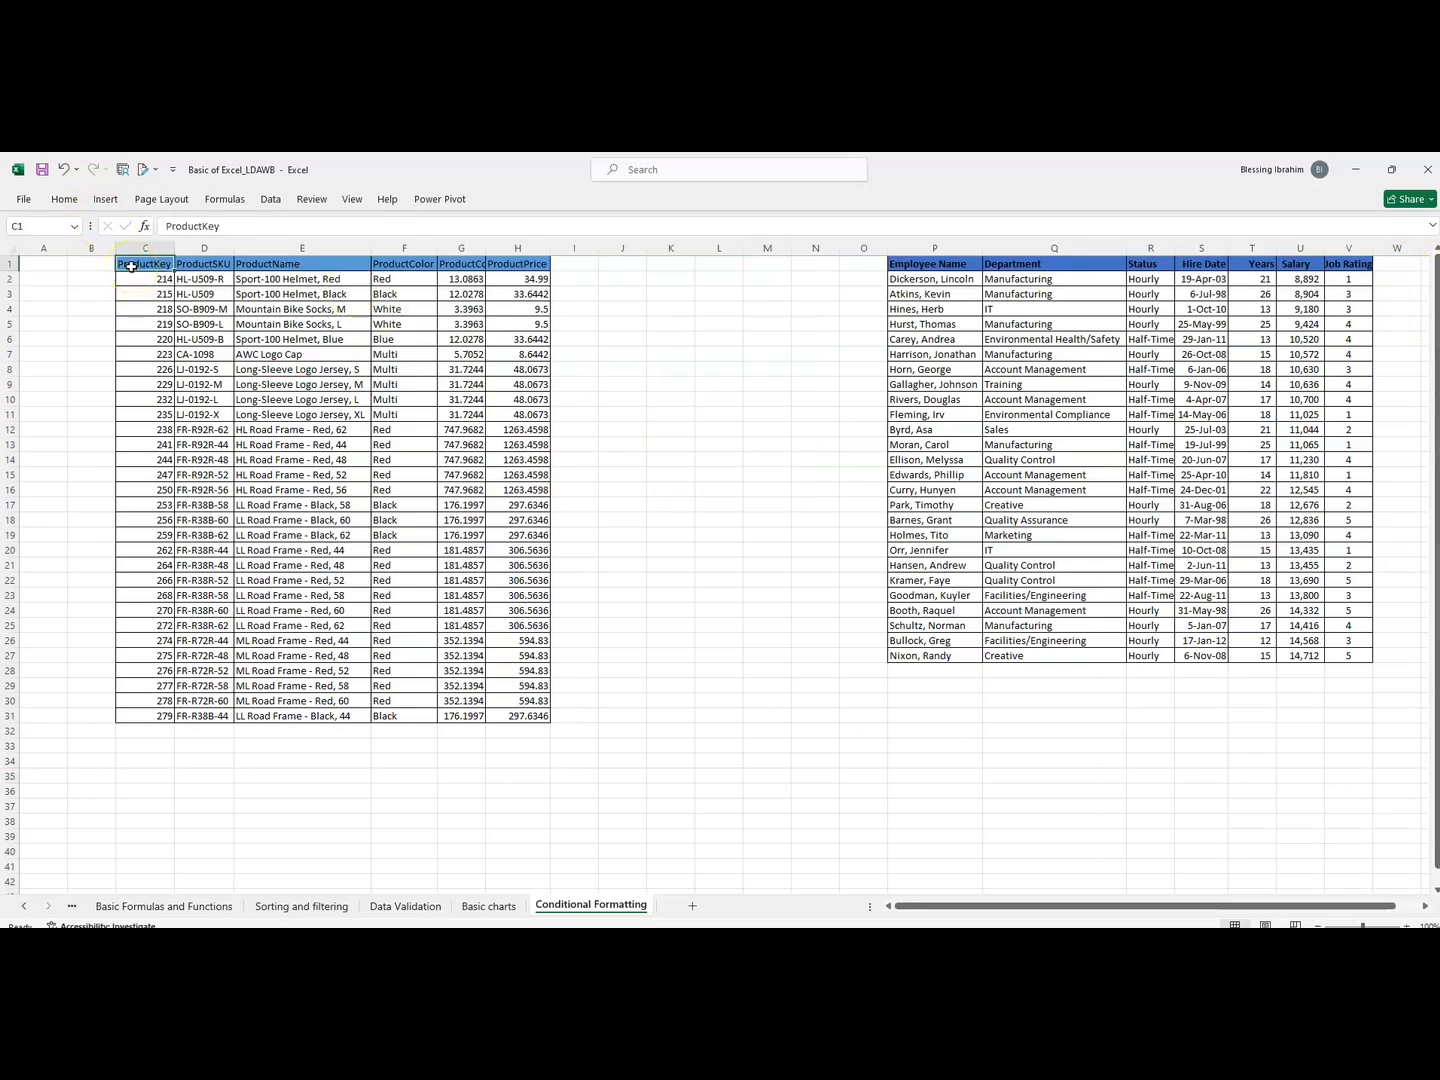
{"action": "double_click", "coordinate": [488, 247]}
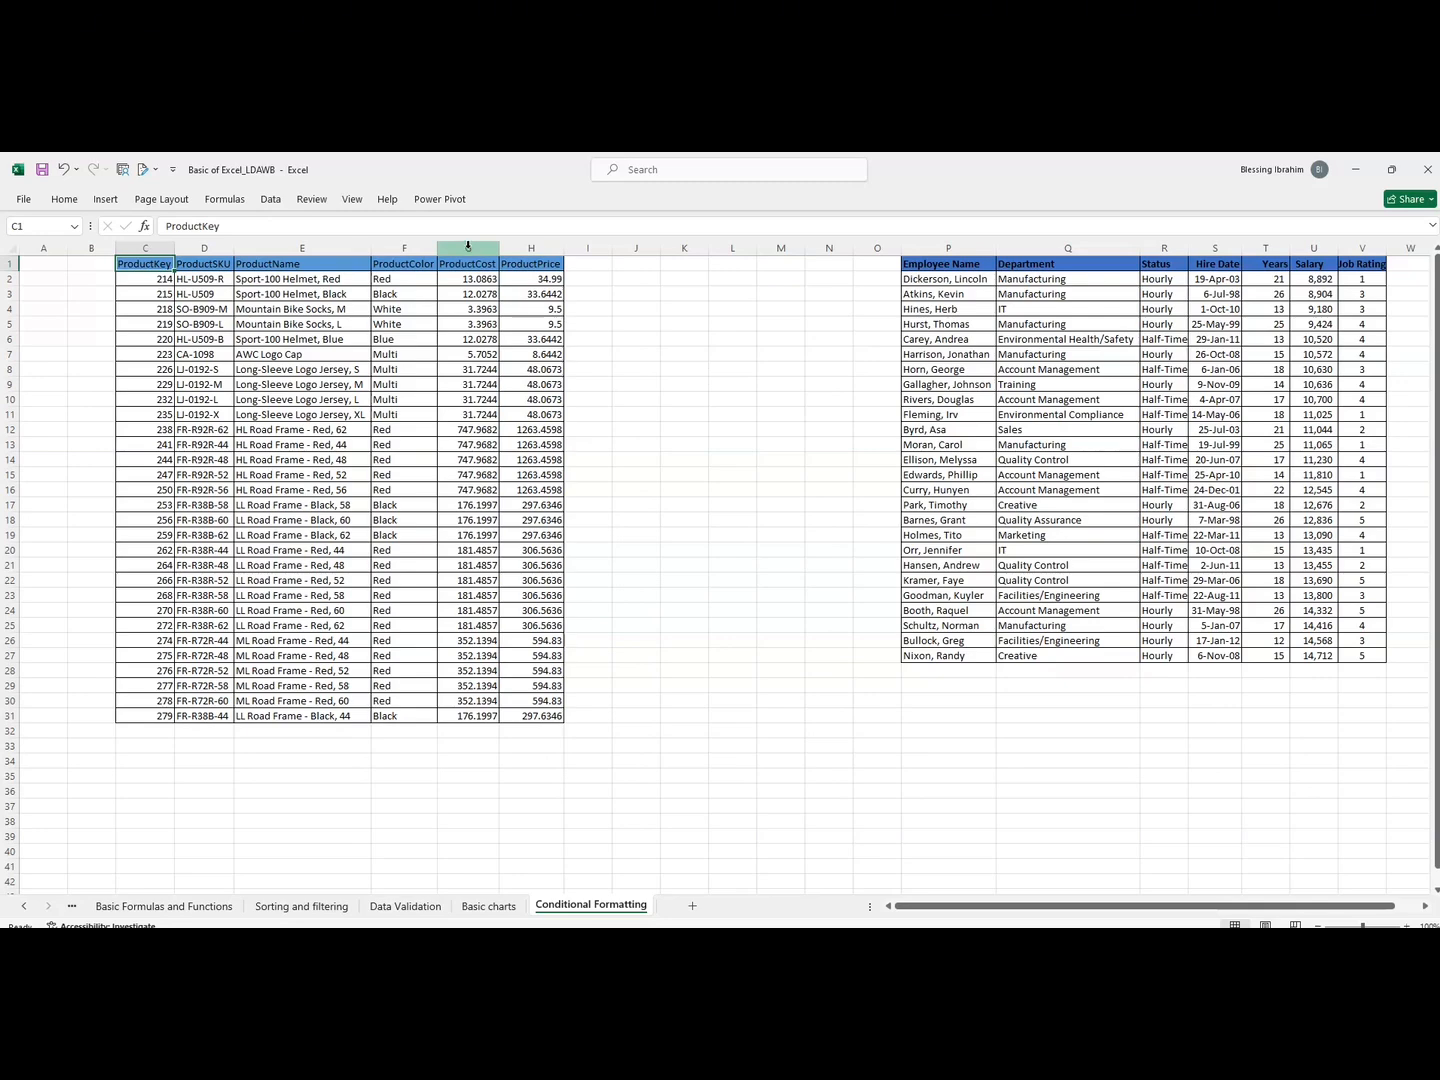
{"action": "left_click", "coordinate": [467, 247]}
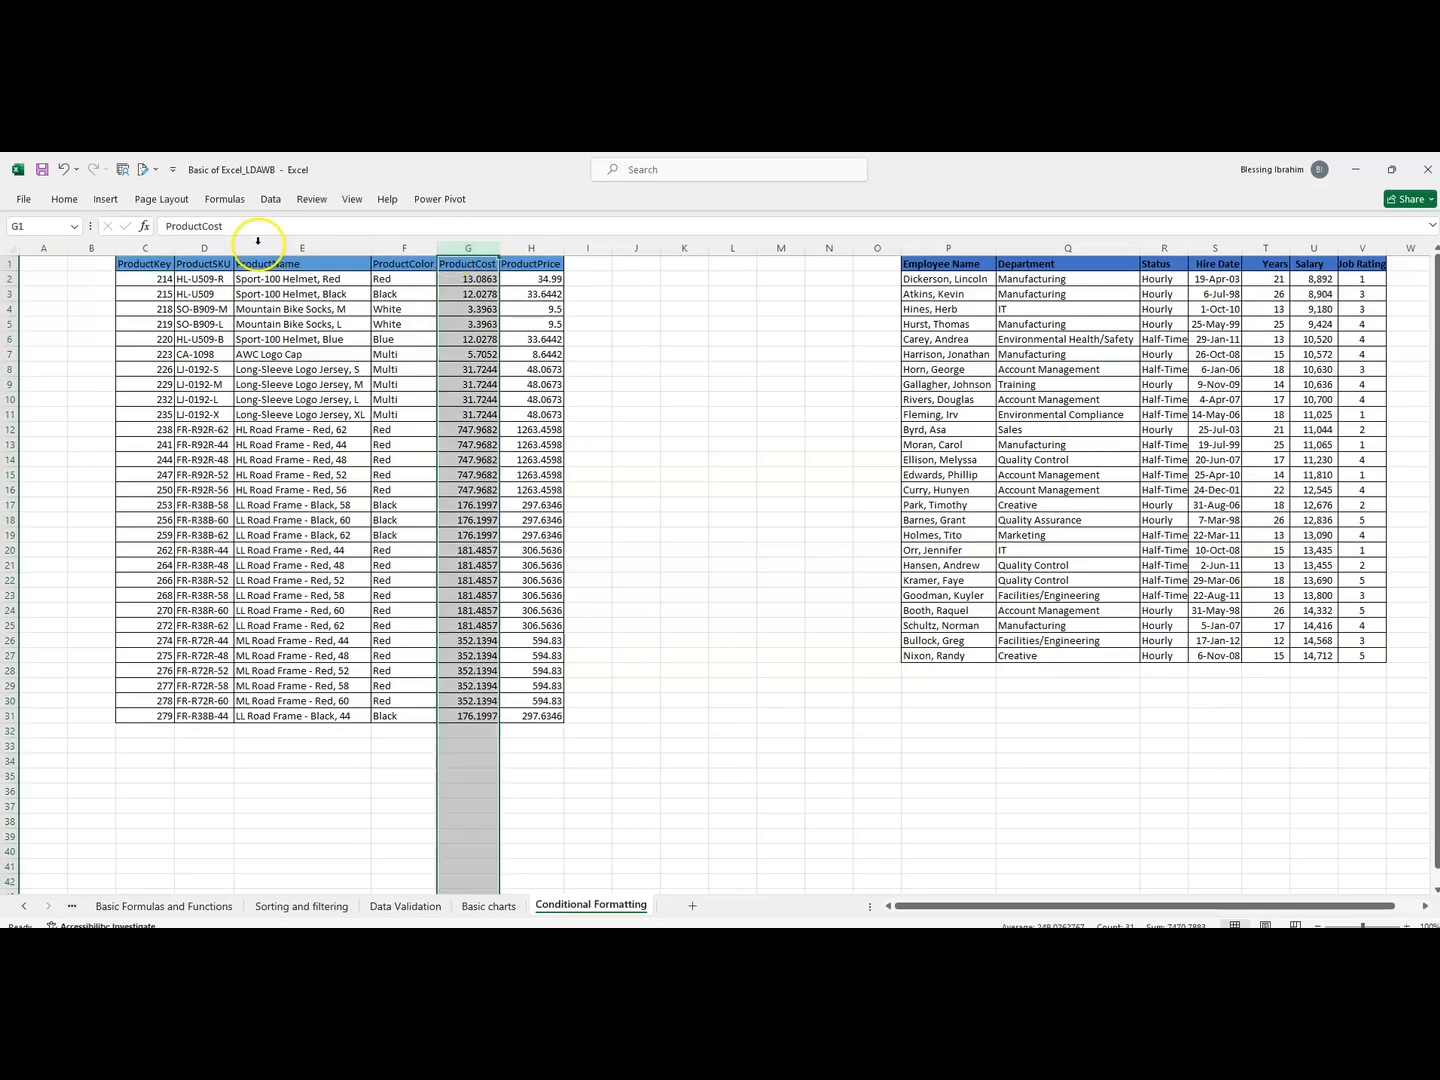
Apply a Top 10 Items conditional formatting rule with Green Fill with Dark Green Text to the ProductCost values in G2:G31.
{"action": "left_click_drag", "start_coordinate": [476, 278], "coordinate": [489, 718]}
{"action": "left_click", "coordinate": [65, 200]}
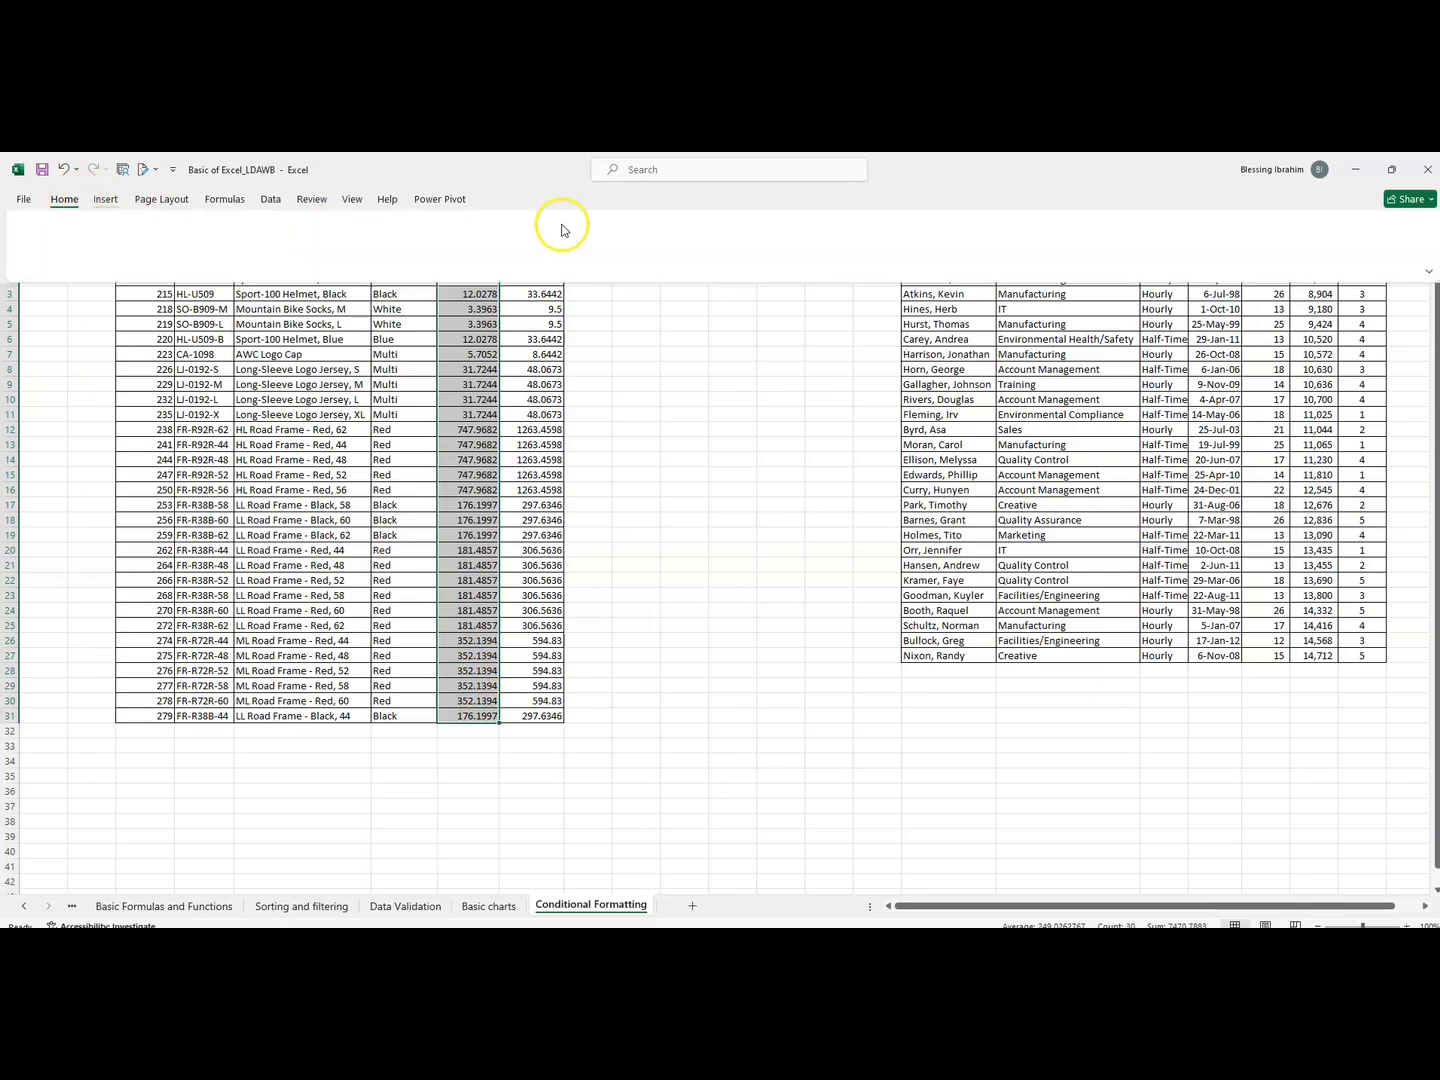
{"action": "left_click", "coordinate": [715, 263]}
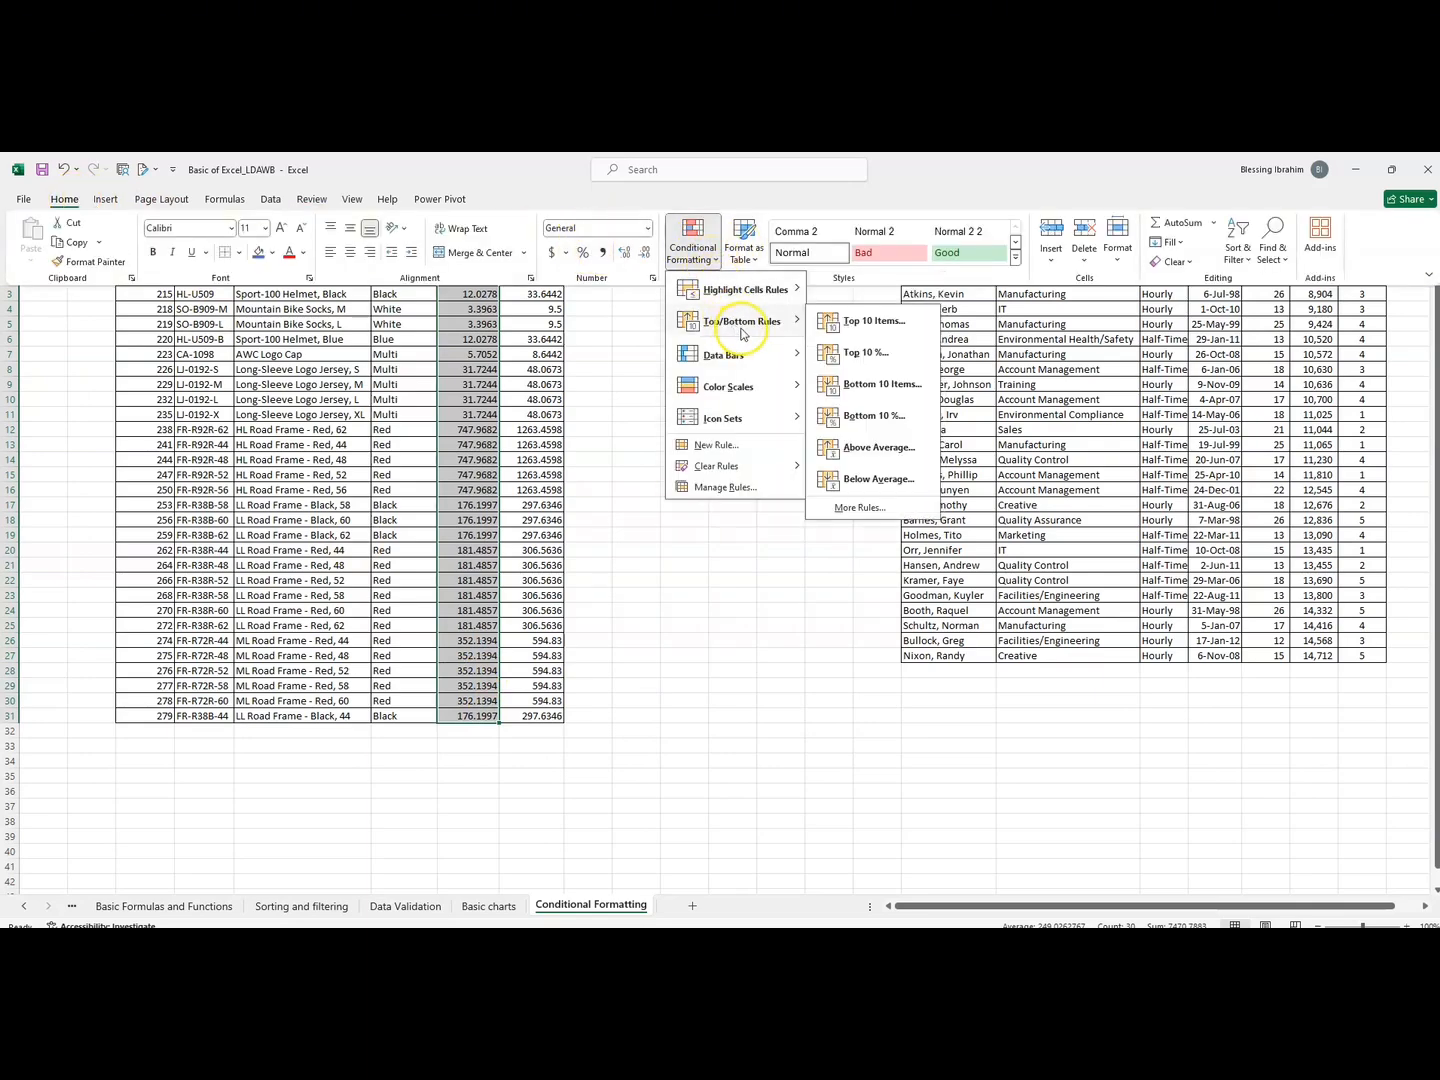
{"action": "left_click", "coordinate": [862, 323]}
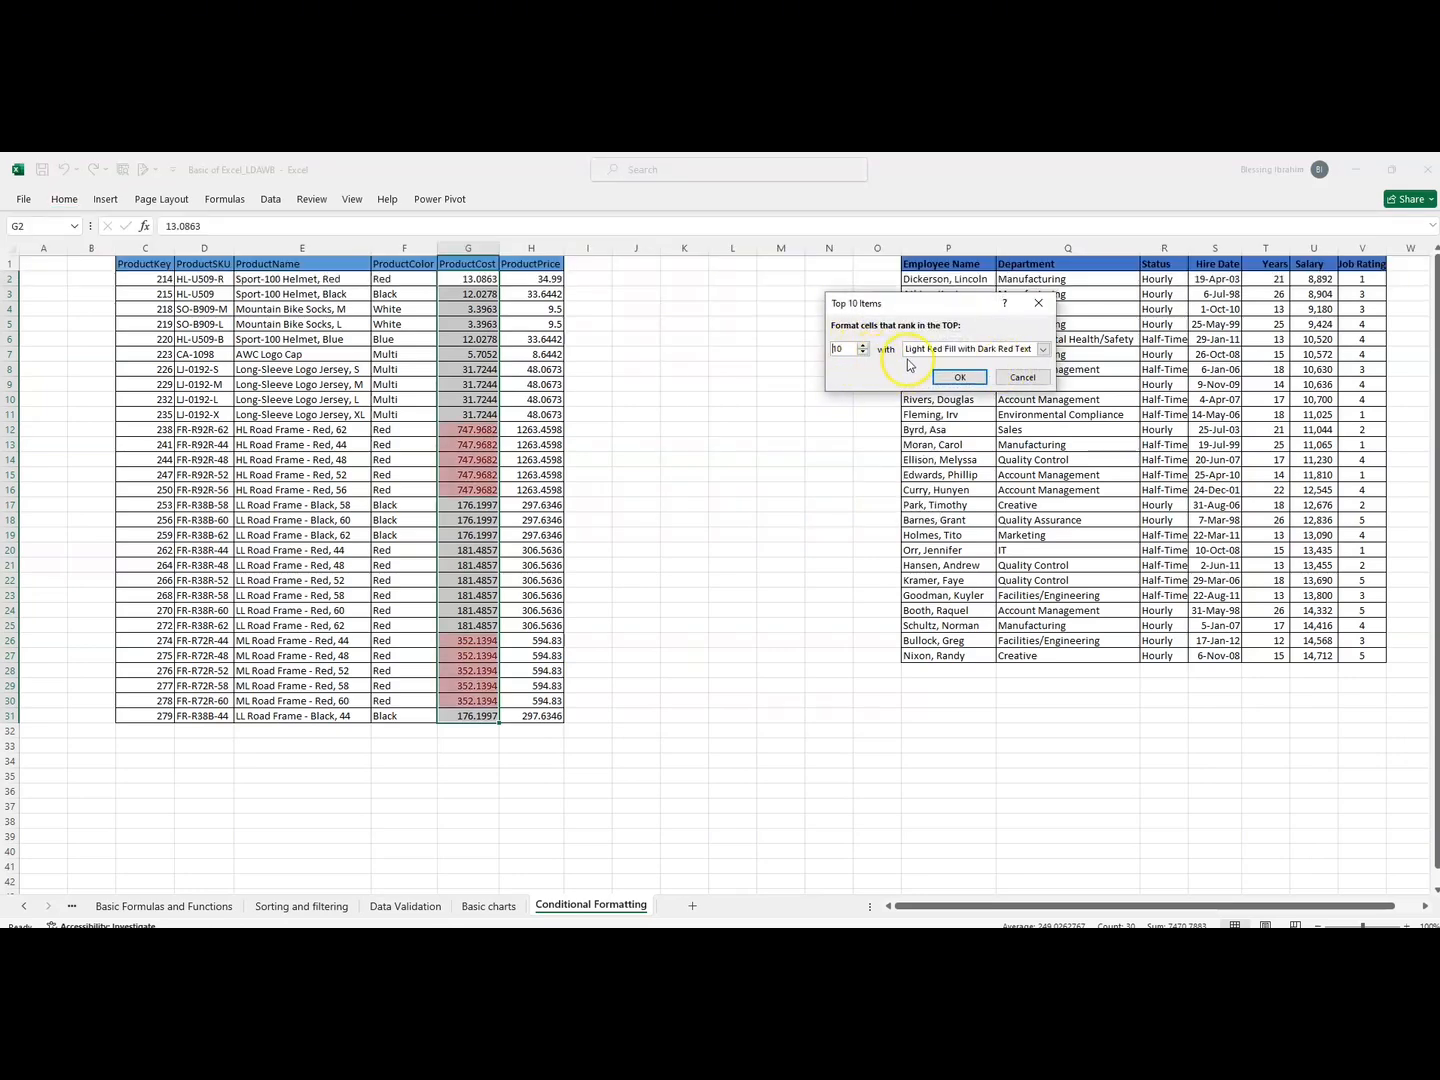
{"action": "left_click", "coordinate": [1042, 350]}
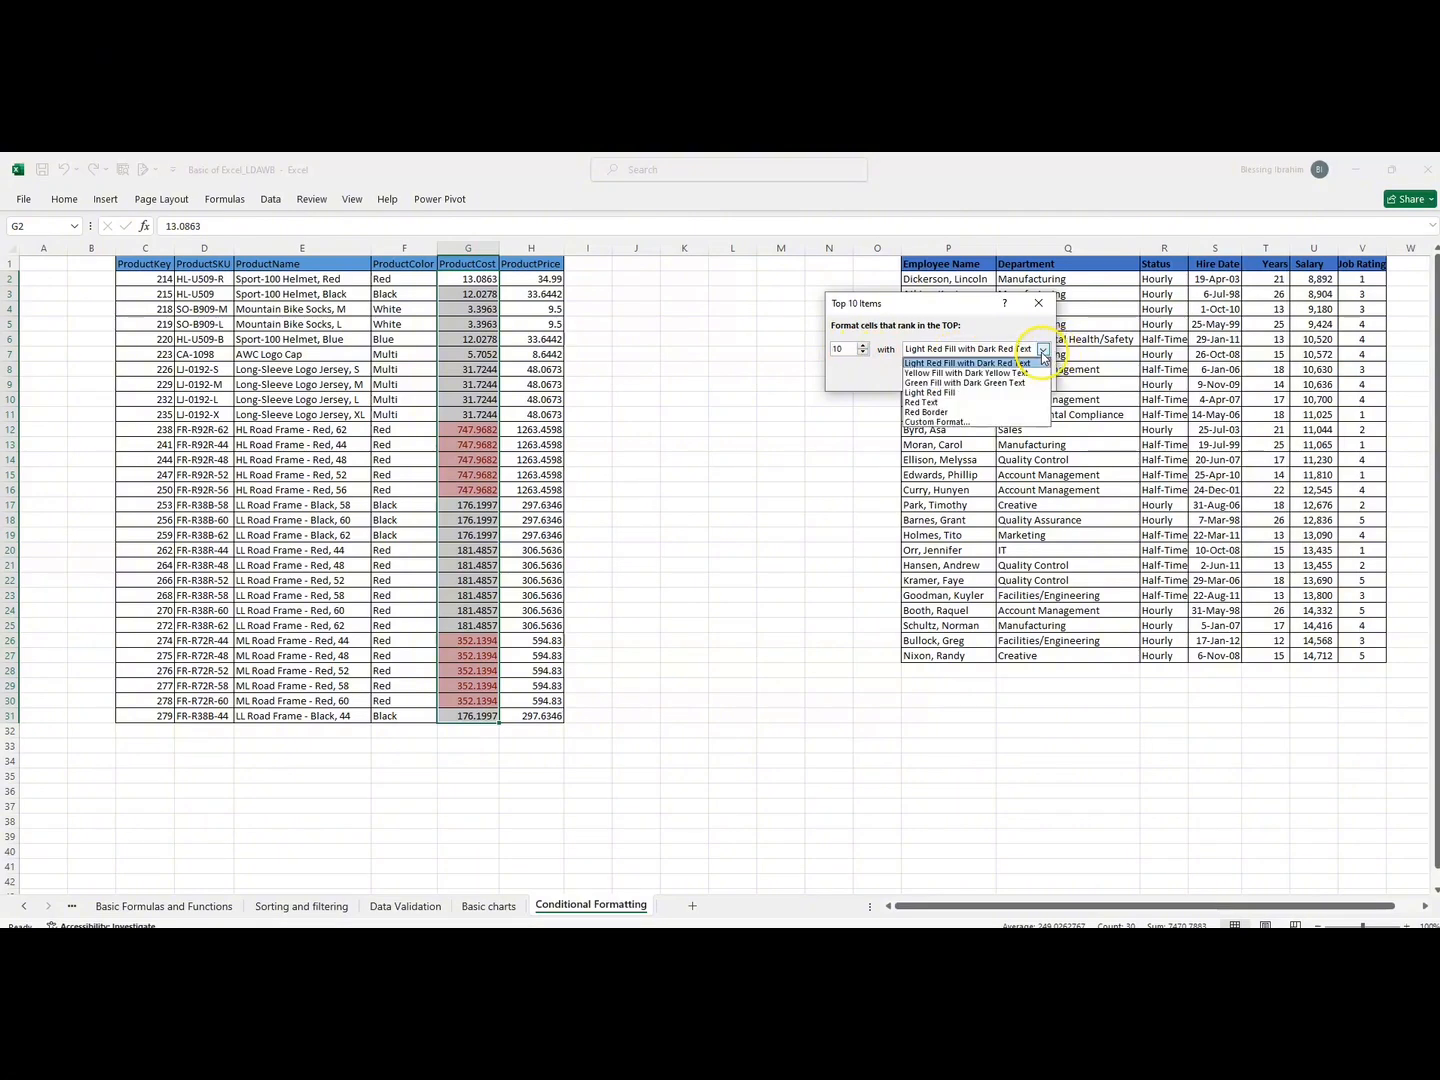
{"action": "left_click", "coordinate": [966, 383]}
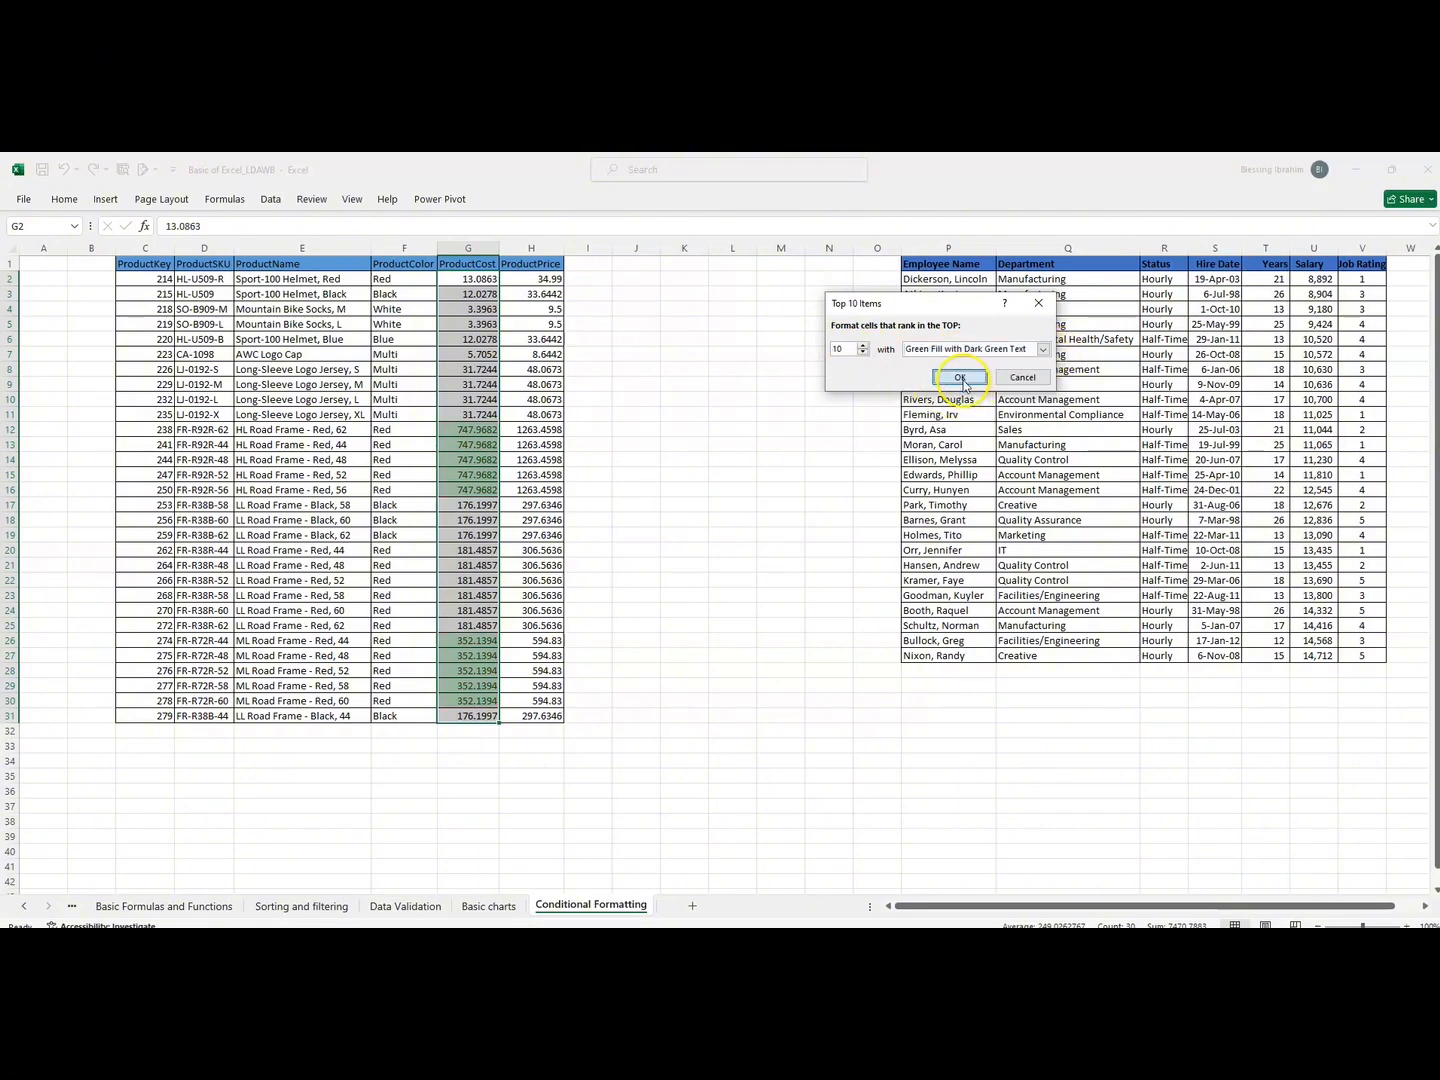
{"action": "left_click", "coordinate": [960, 375]}
{"action": "left_click", "coordinate": [635, 504]}
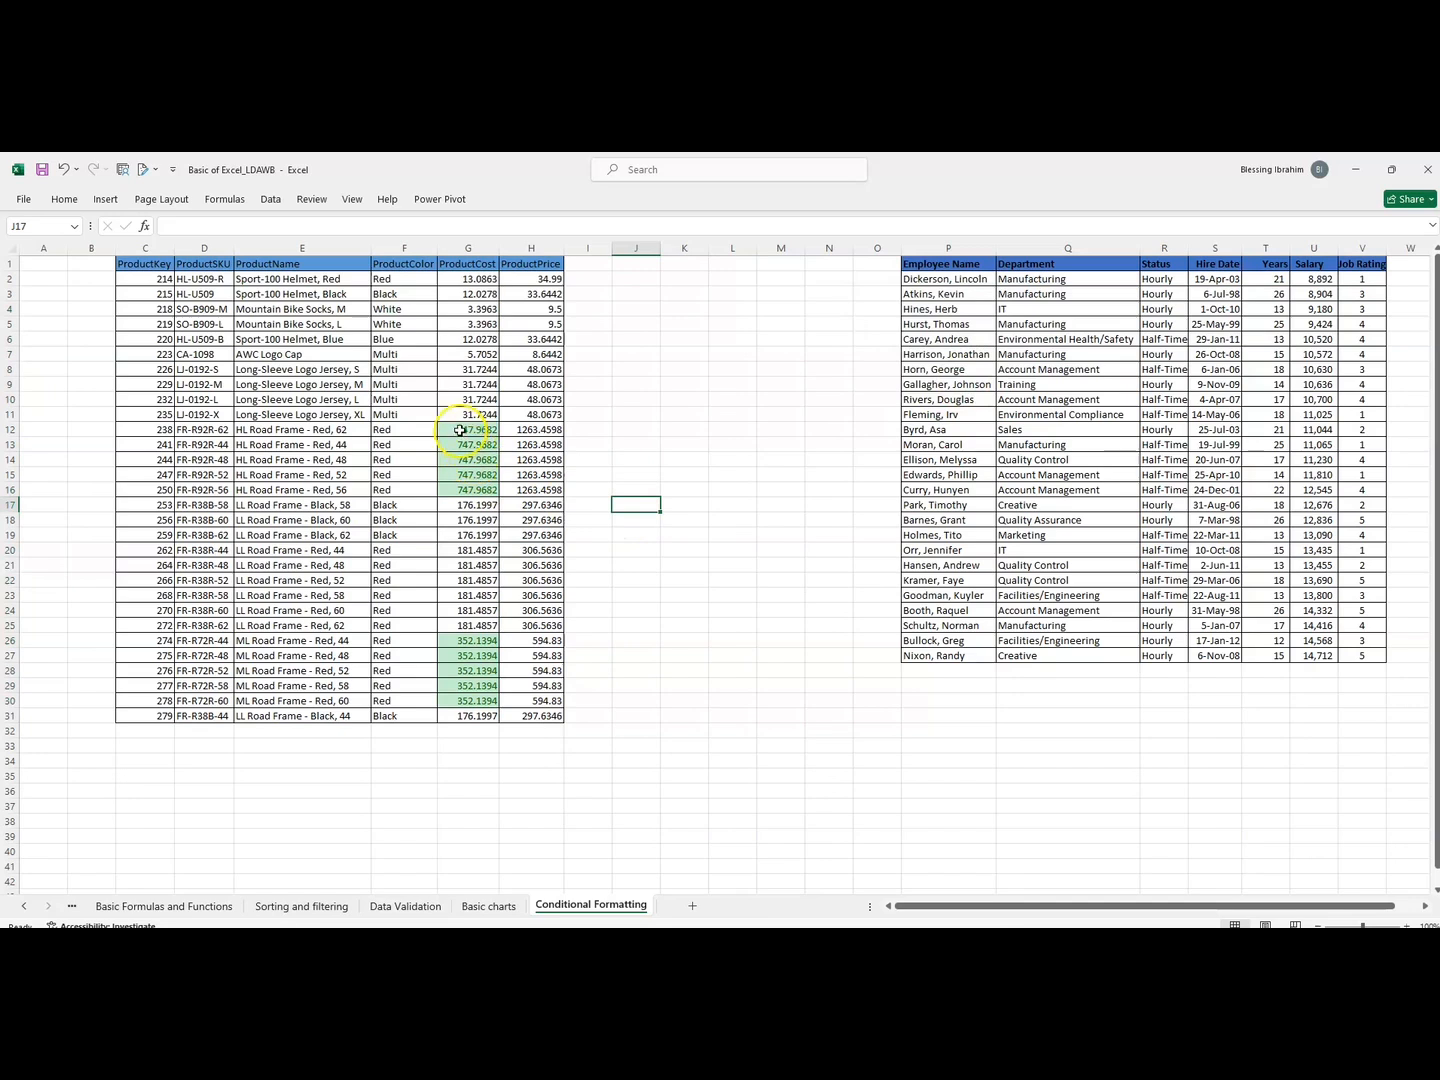
{"action": "left_click_drag", "start_coordinate": [459, 430], "coordinate": [471, 490]}
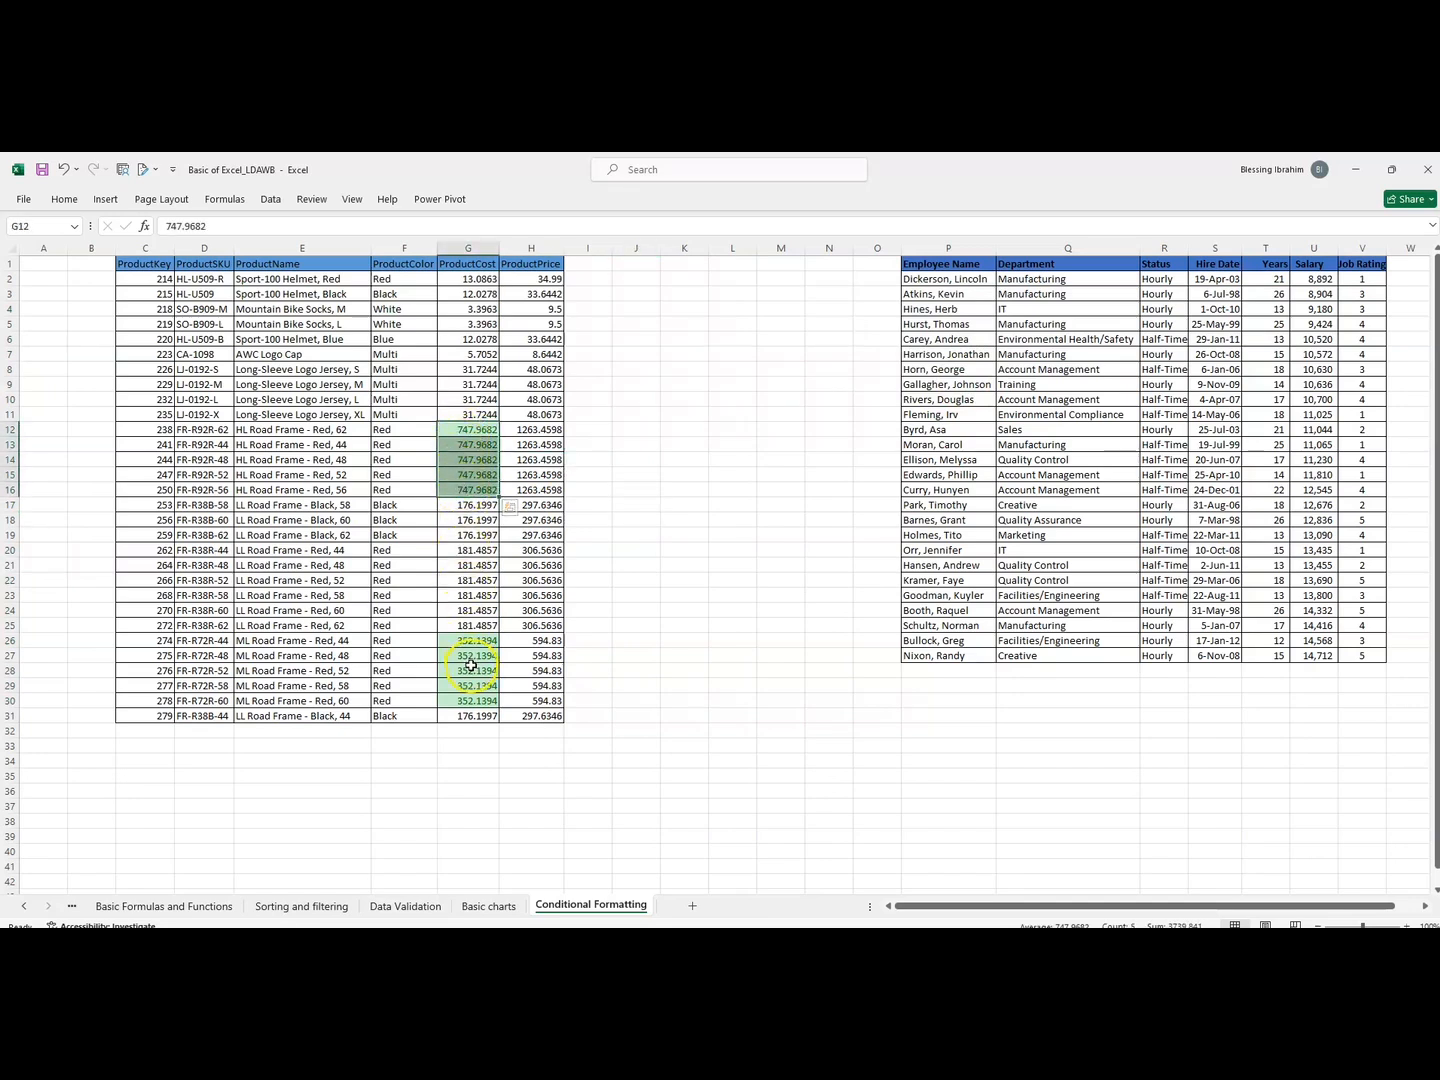
{"action": "left_click_drag", "start_coordinate": [464, 644], "coordinate": [465, 703]}
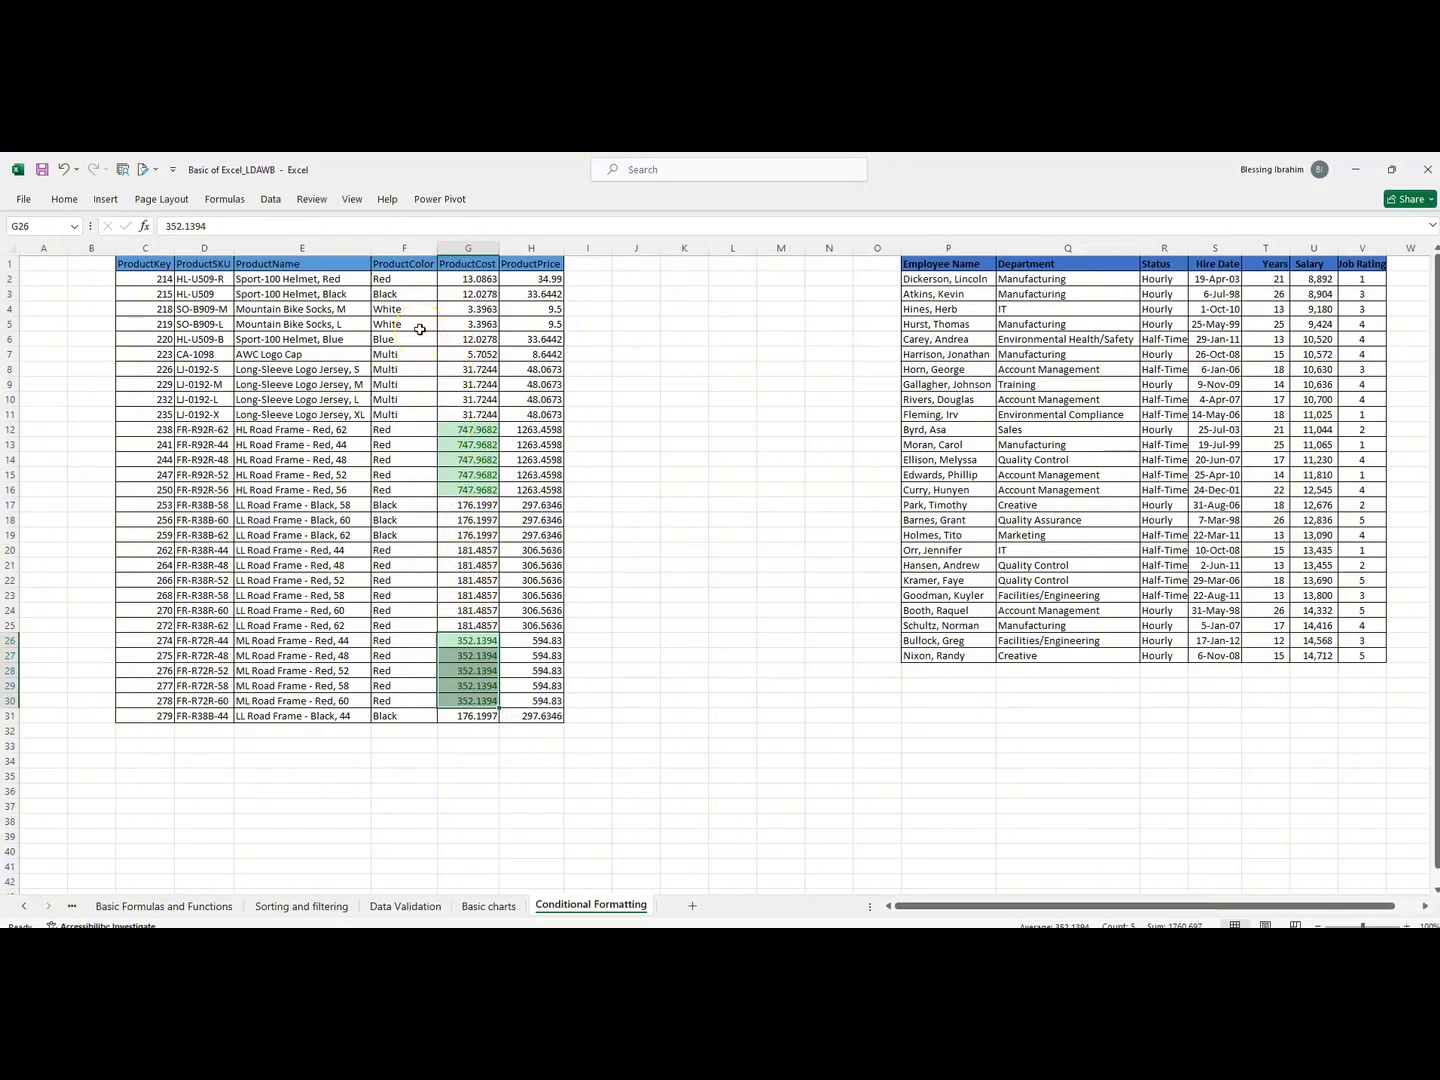
Apply a Bottom 10 Items conditional formatting rule with Light Red Fill with Dark Red Text to the ProductCost values in G2:G31.
{"action": "left_click", "coordinate": [465, 263]}
{"action": "left_click_drag", "start_coordinate": [466, 287], "coordinate": [473, 716]}
{"action": "left_click", "coordinate": [103, 202]}
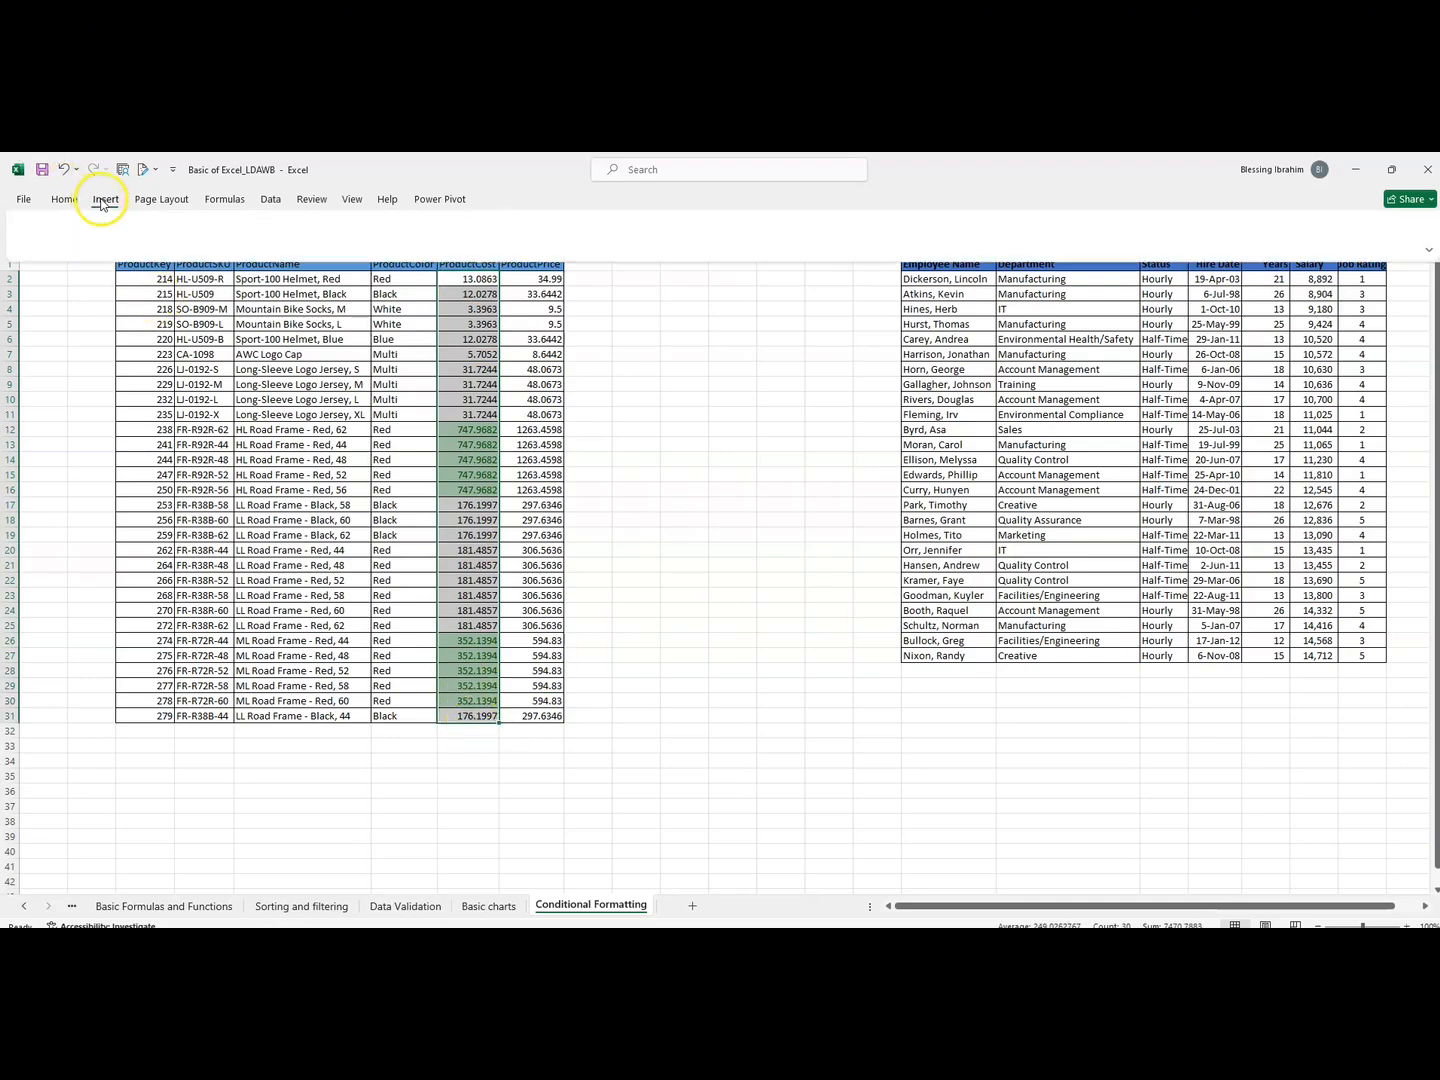
{"action": "left_click", "coordinate": [49, 202]}
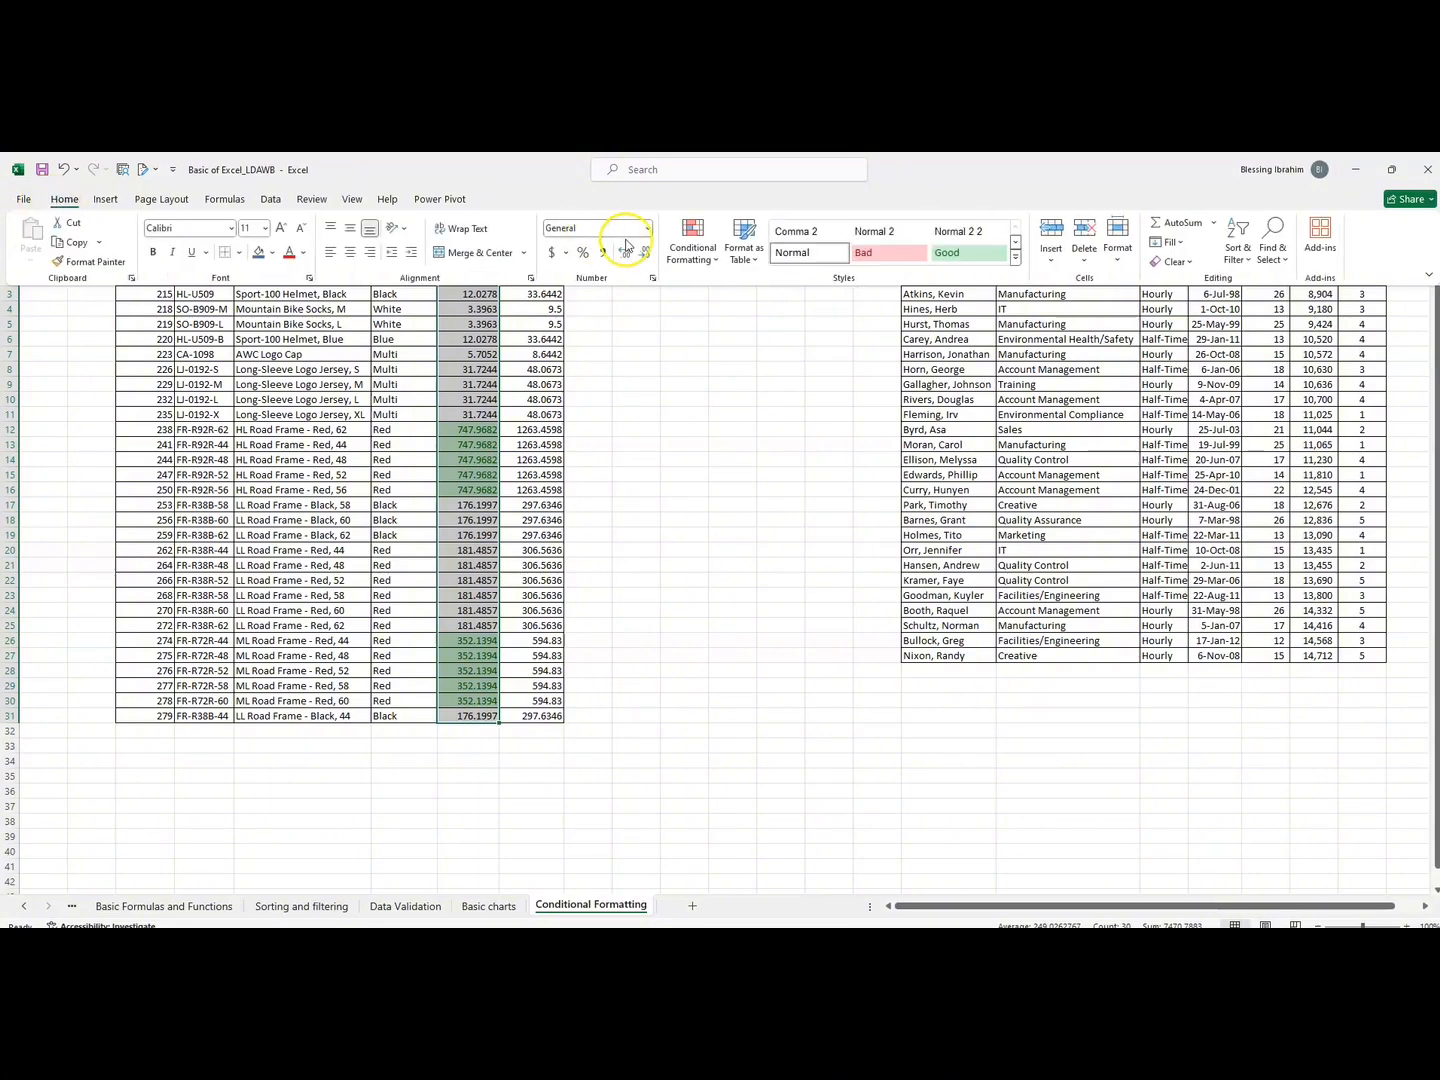
{"action": "left_click", "coordinate": [714, 260]}
{"action": "left_click", "coordinate": [723, 297]}
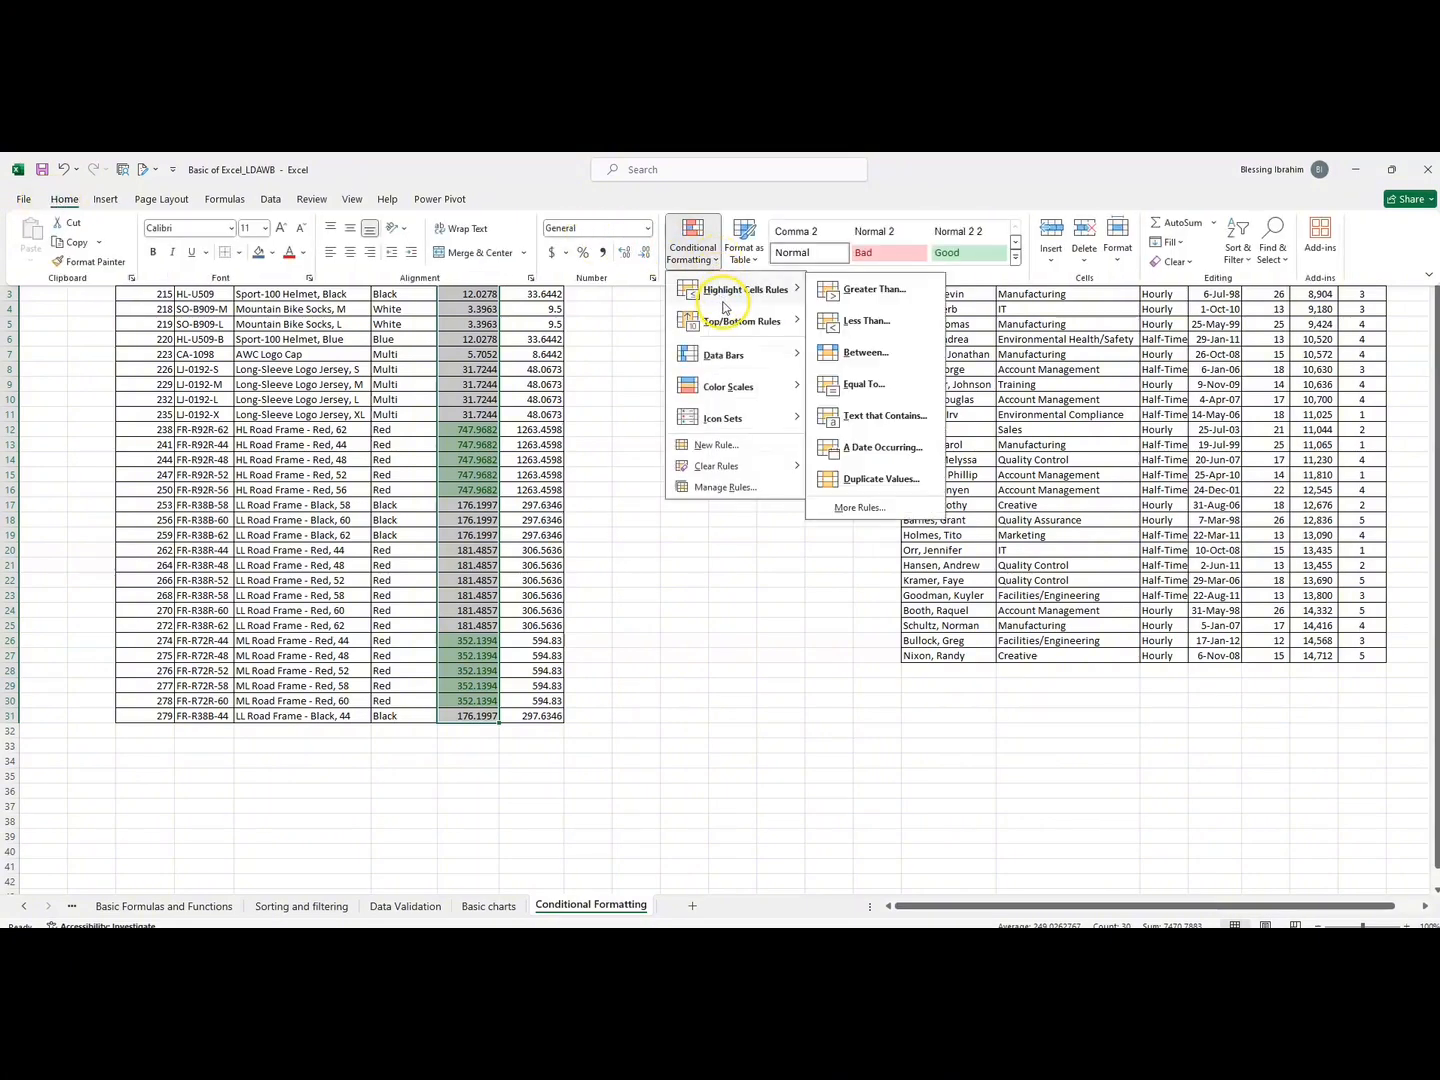
{"action": "mouse_move", "coordinate": [735, 320]}
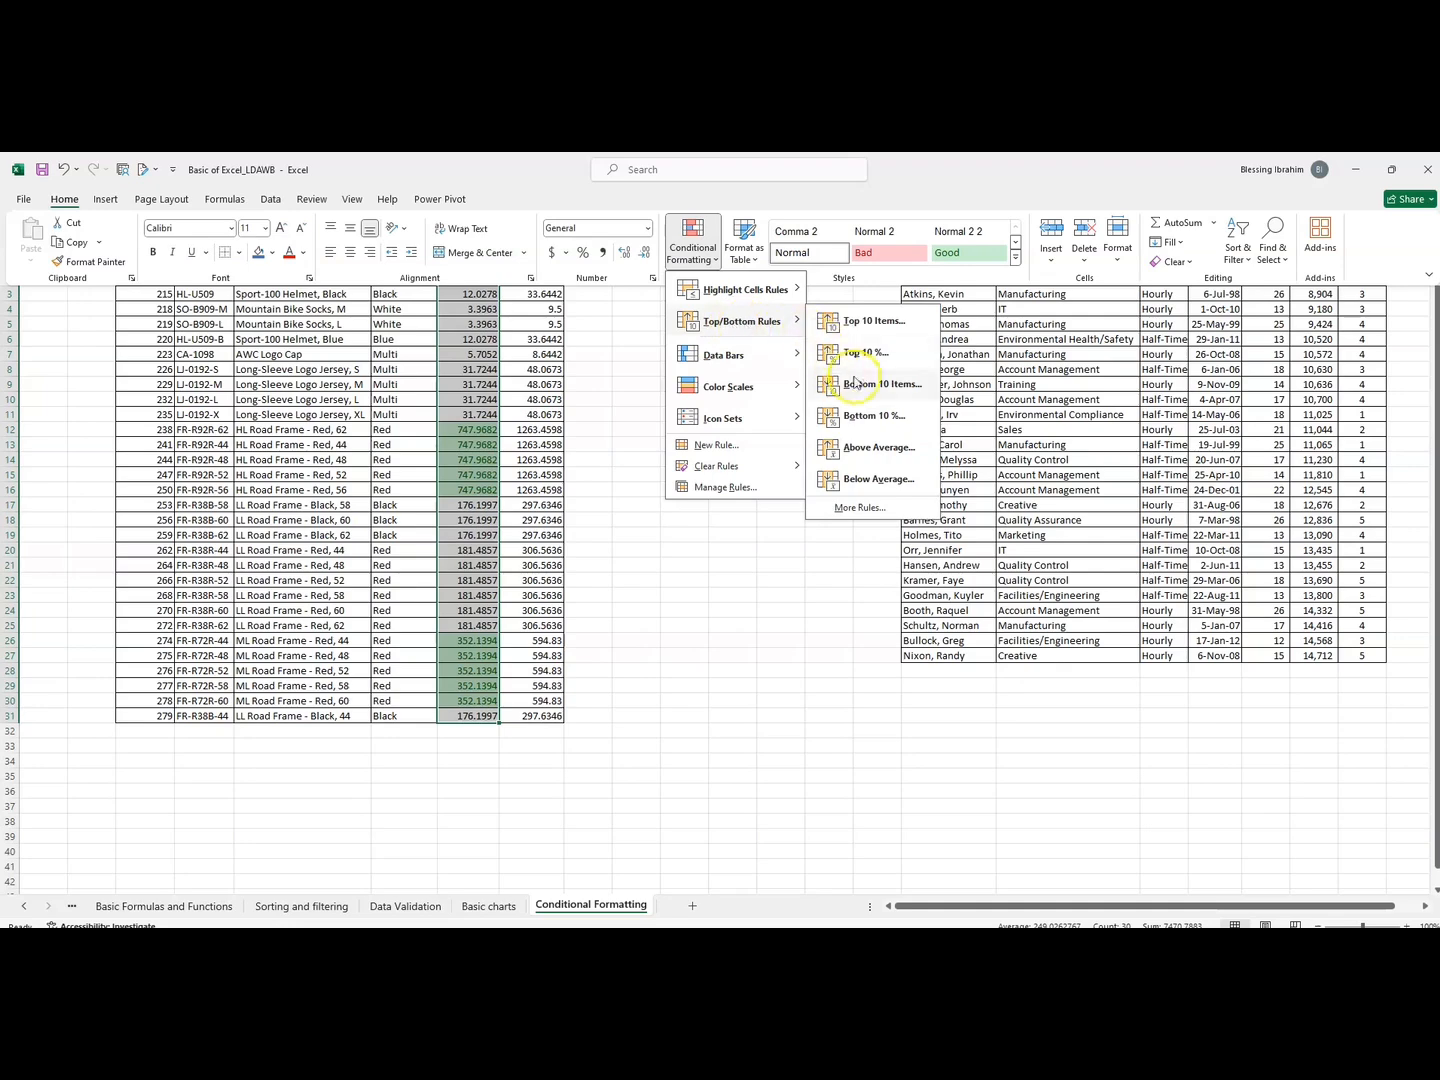
{"action": "left_click", "coordinate": [877, 386]}
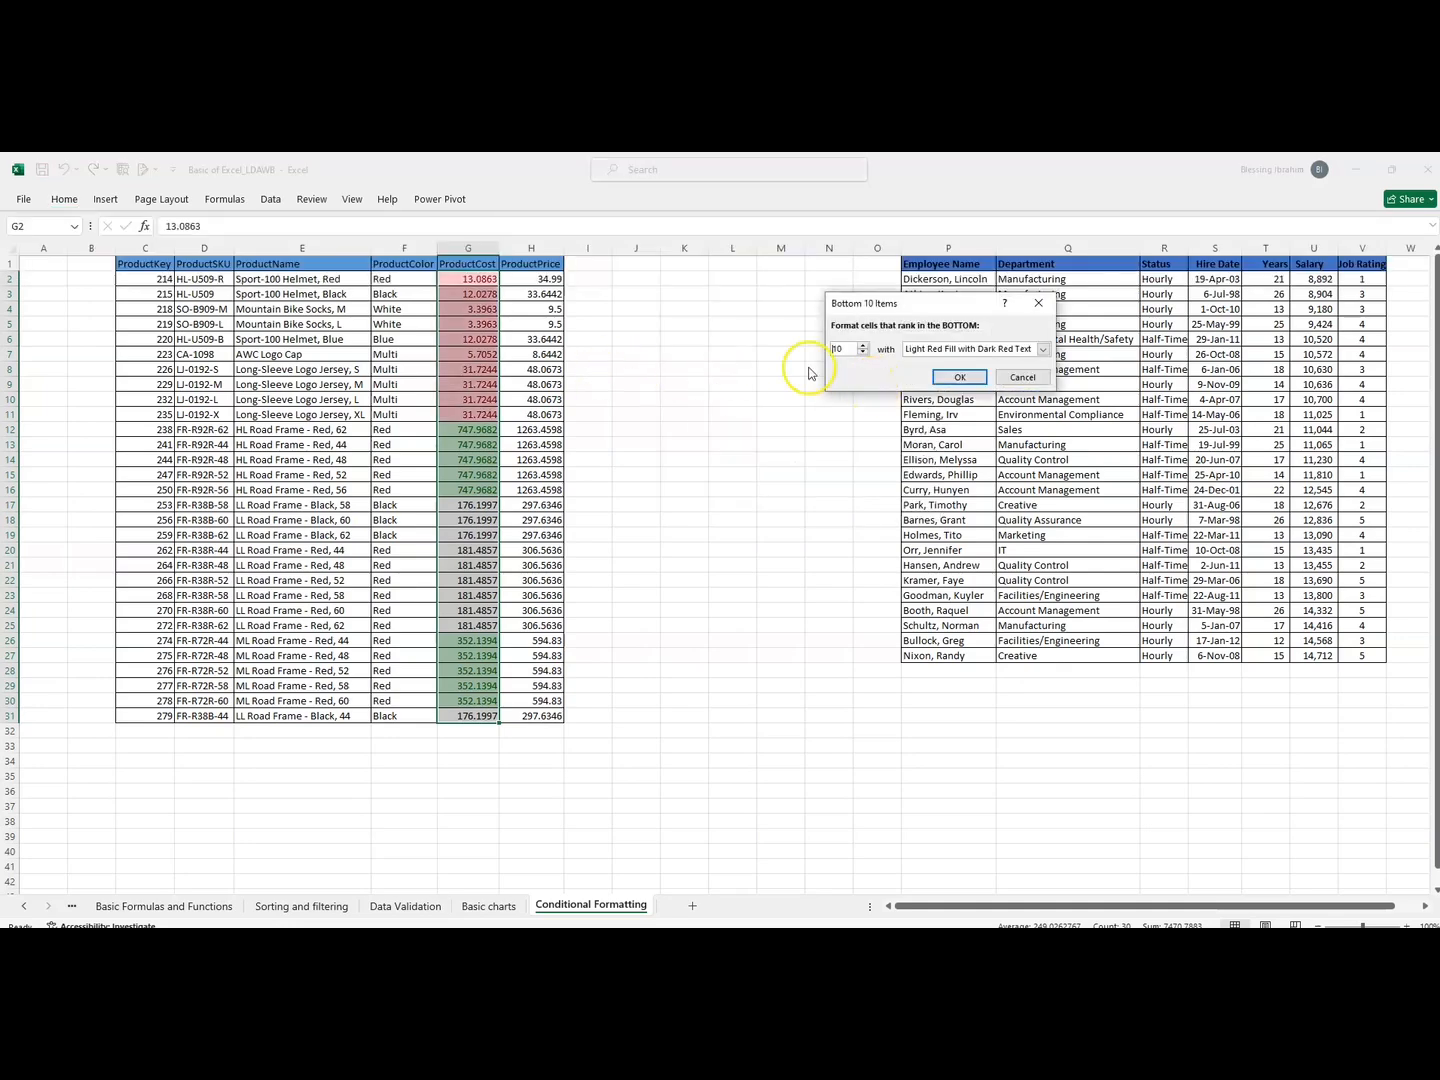
{"action": "left_click", "coordinate": [955, 377]}
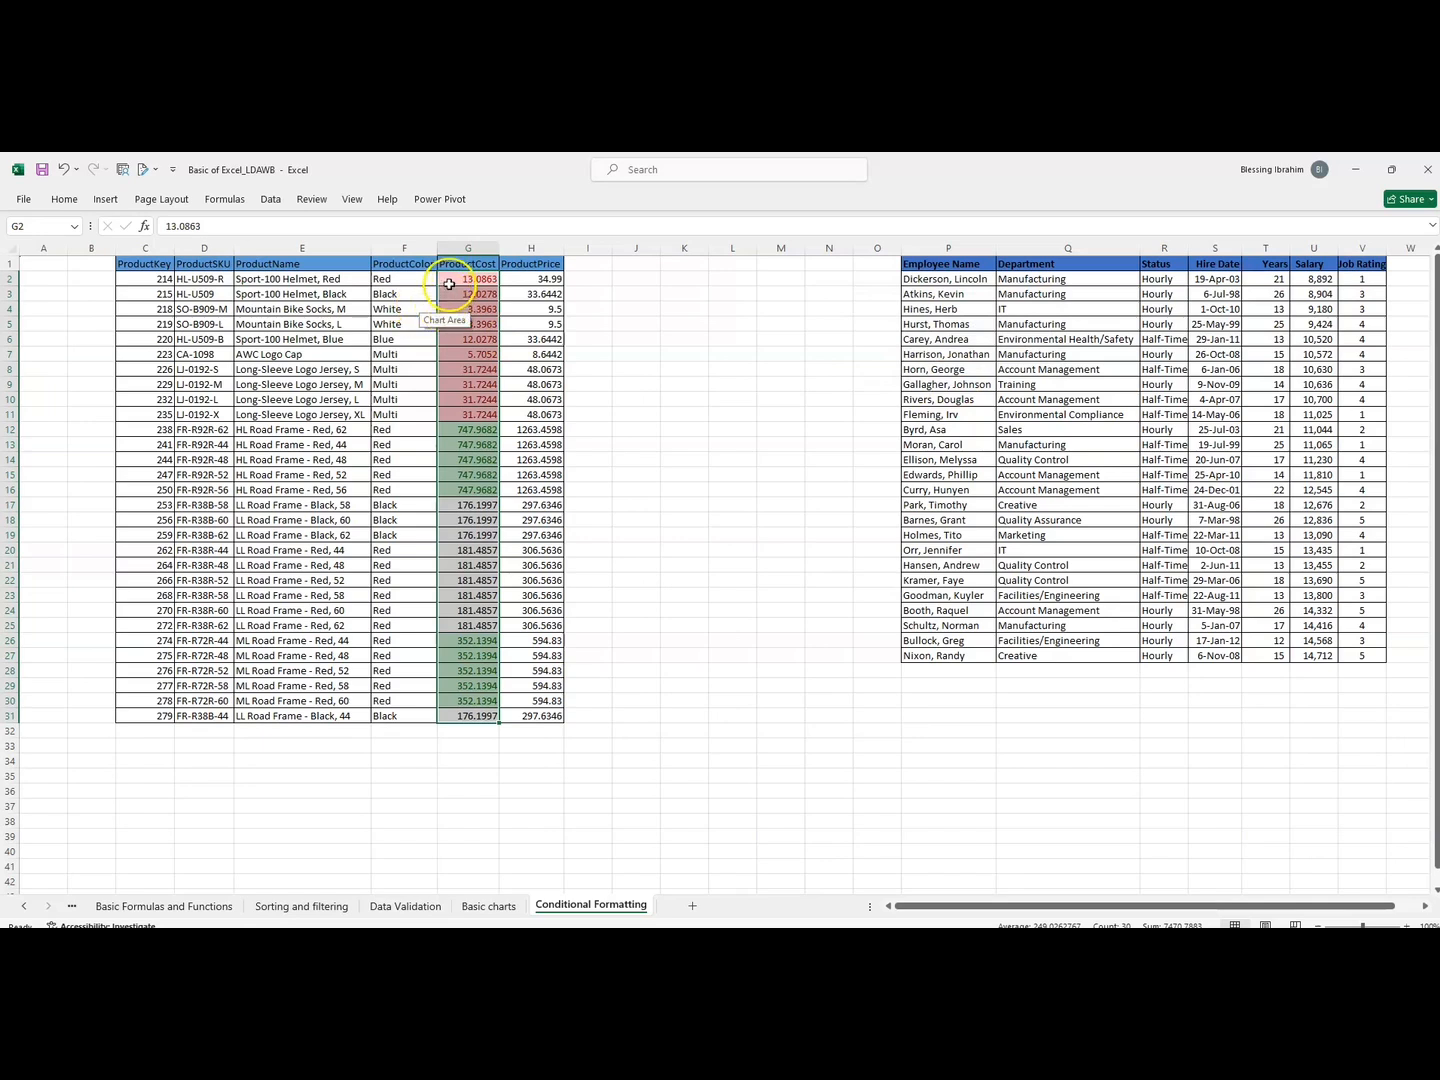
{"action": "left_click_drag", "start_coordinate": [449, 283], "coordinate": [452, 411]}
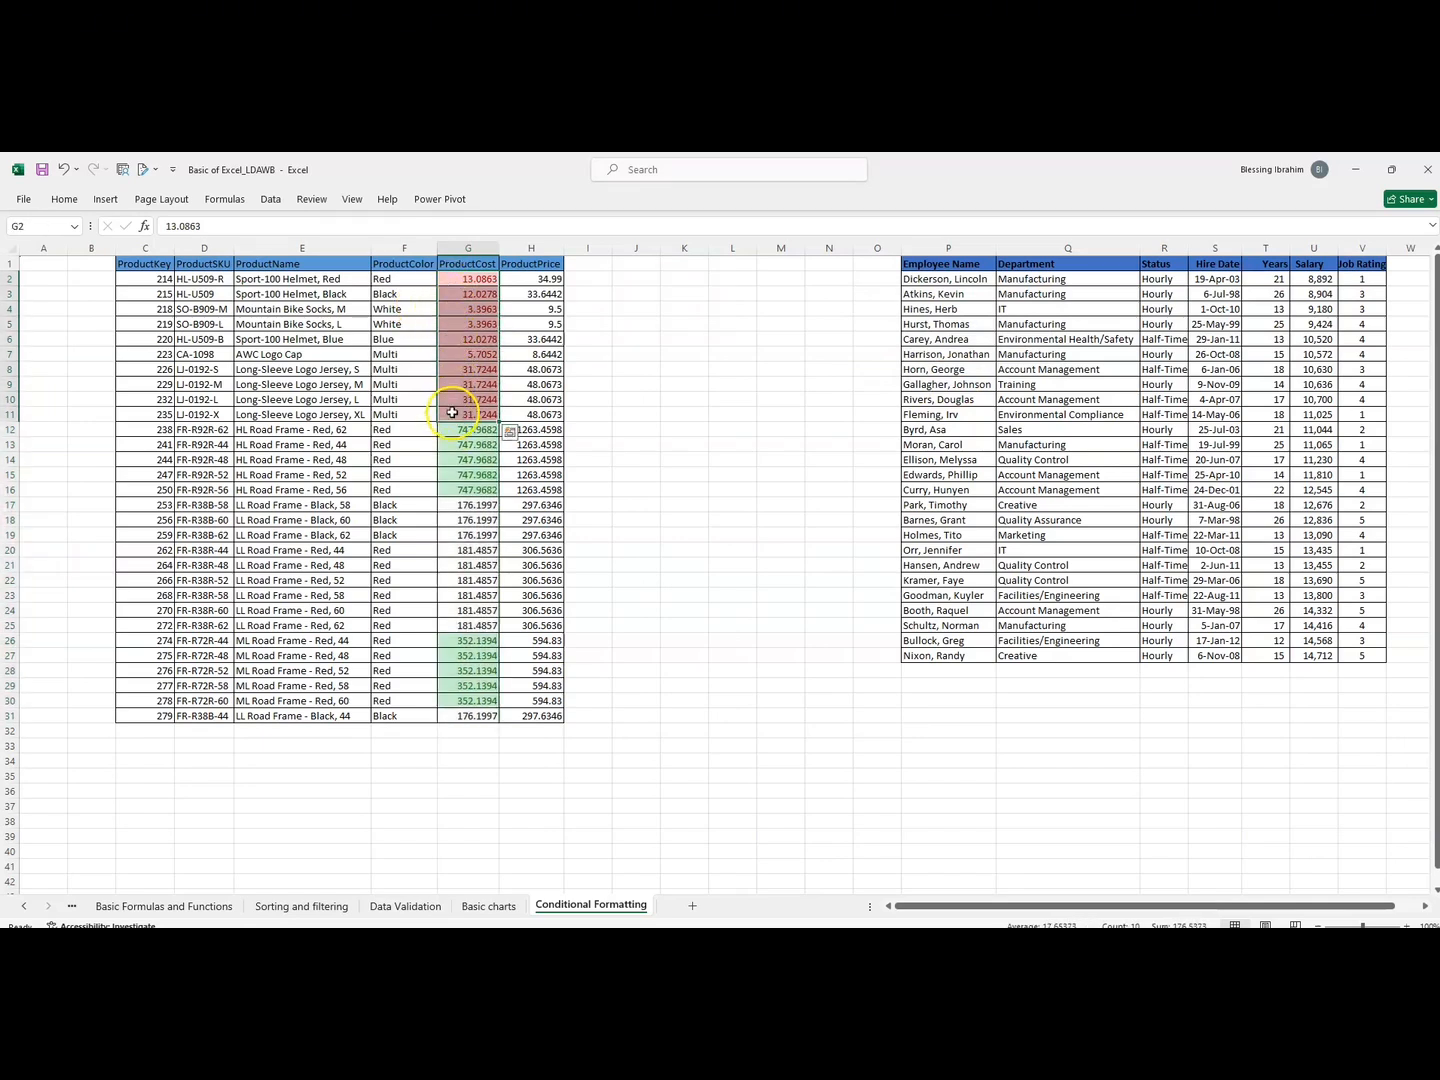
{"action": "left_click_drag", "start_coordinate": [463, 283], "coordinate": [466, 412]}
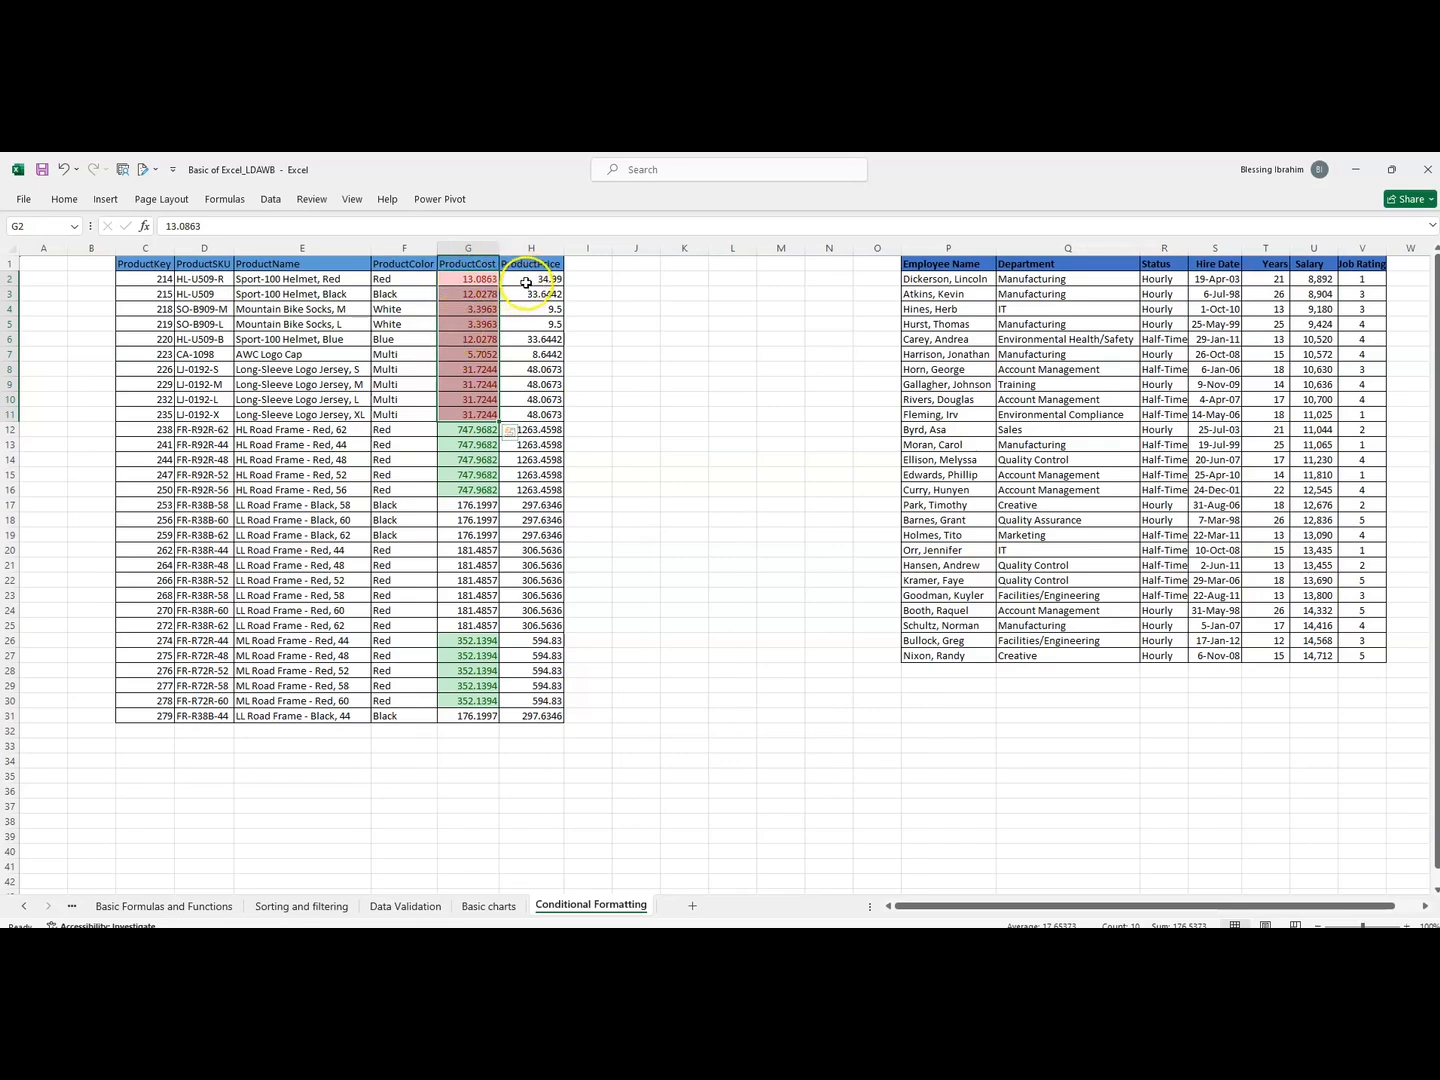
Highlight ProductPrice values in H2:H31 greater than 100 using Yellow Fill with Dark Yellow Text.
{"action": "left_click_drag", "start_coordinate": [527, 281], "coordinate": [525, 716]}
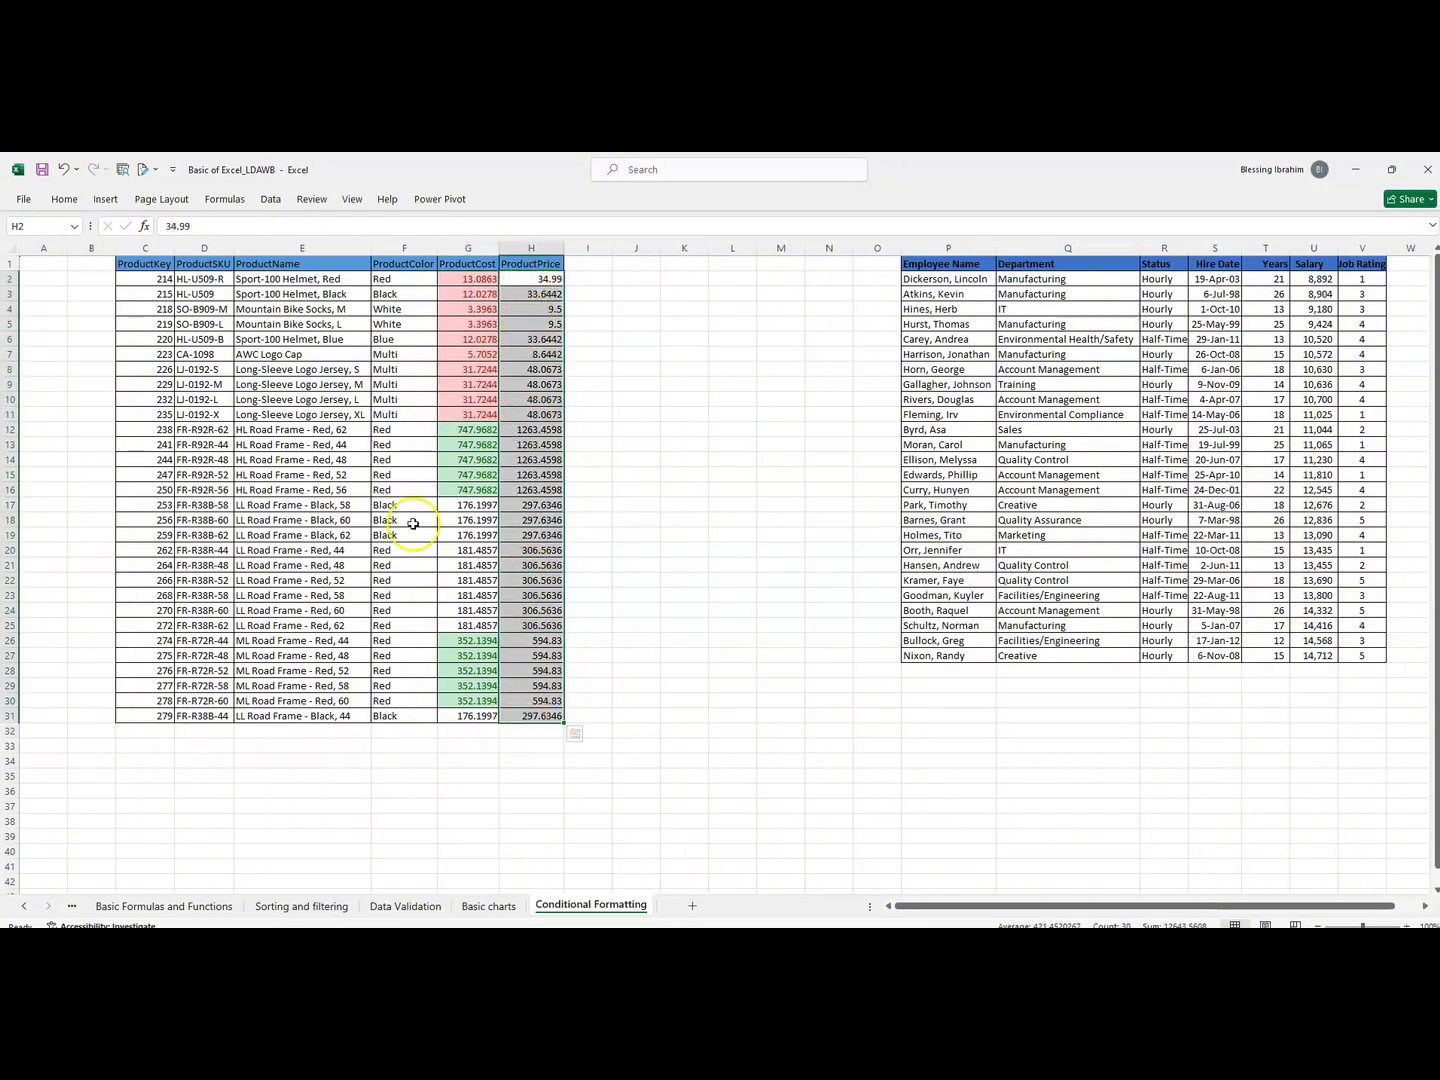
{"action": "left_click", "coordinate": [59, 203]}
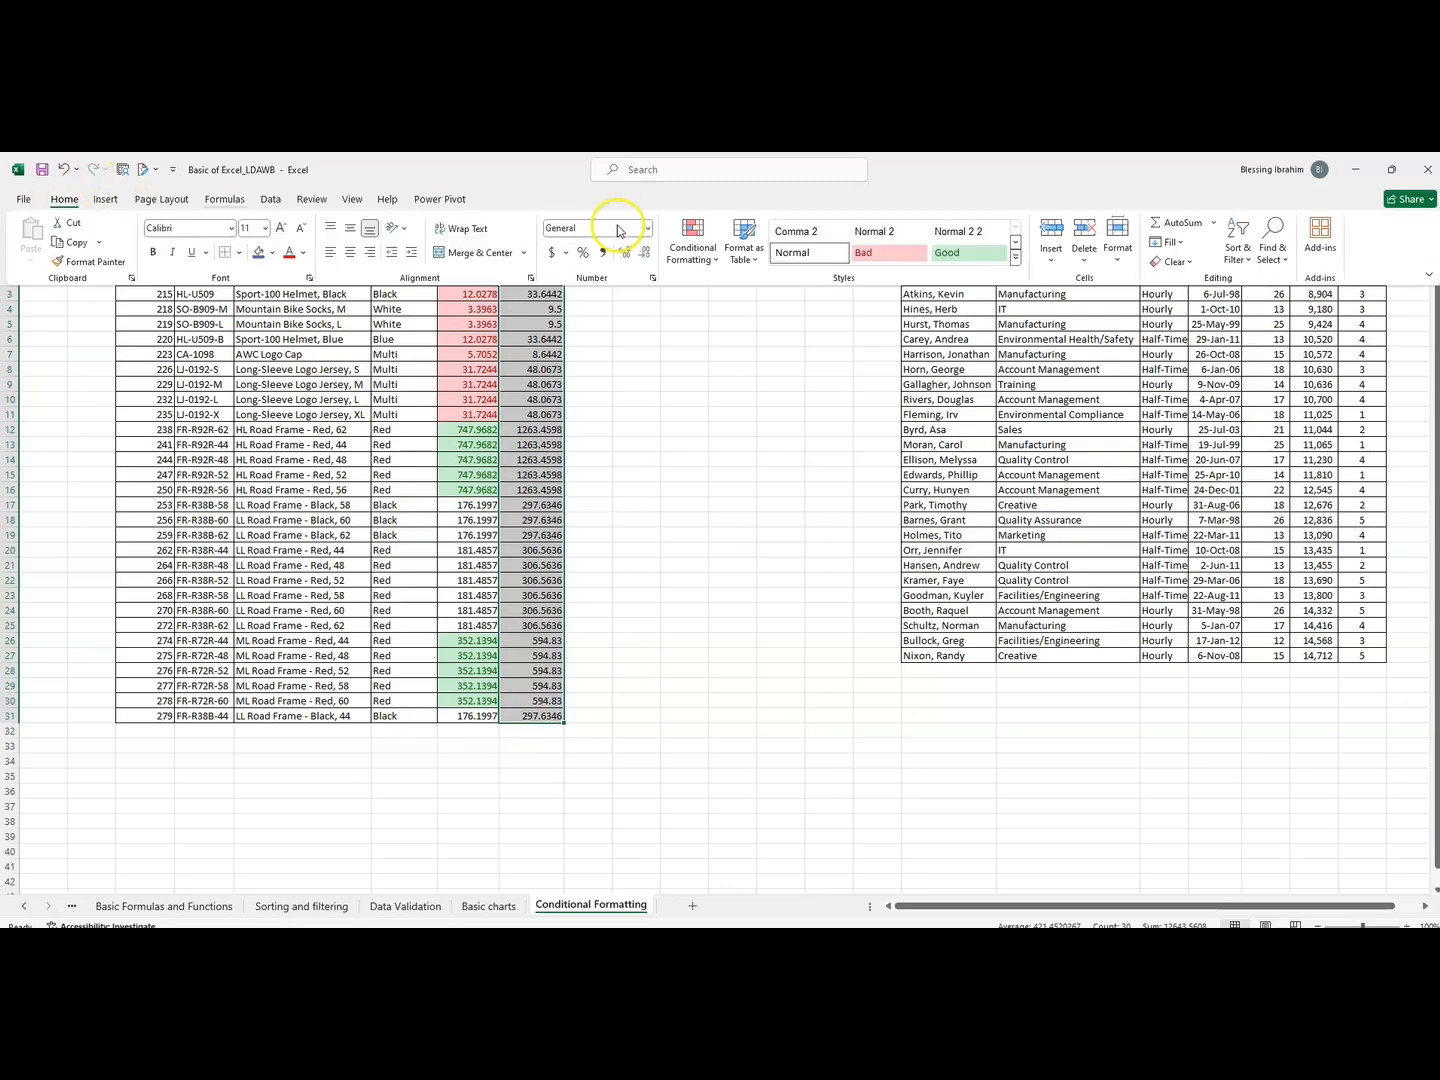
{"action": "left_click", "coordinate": [719, 263]}
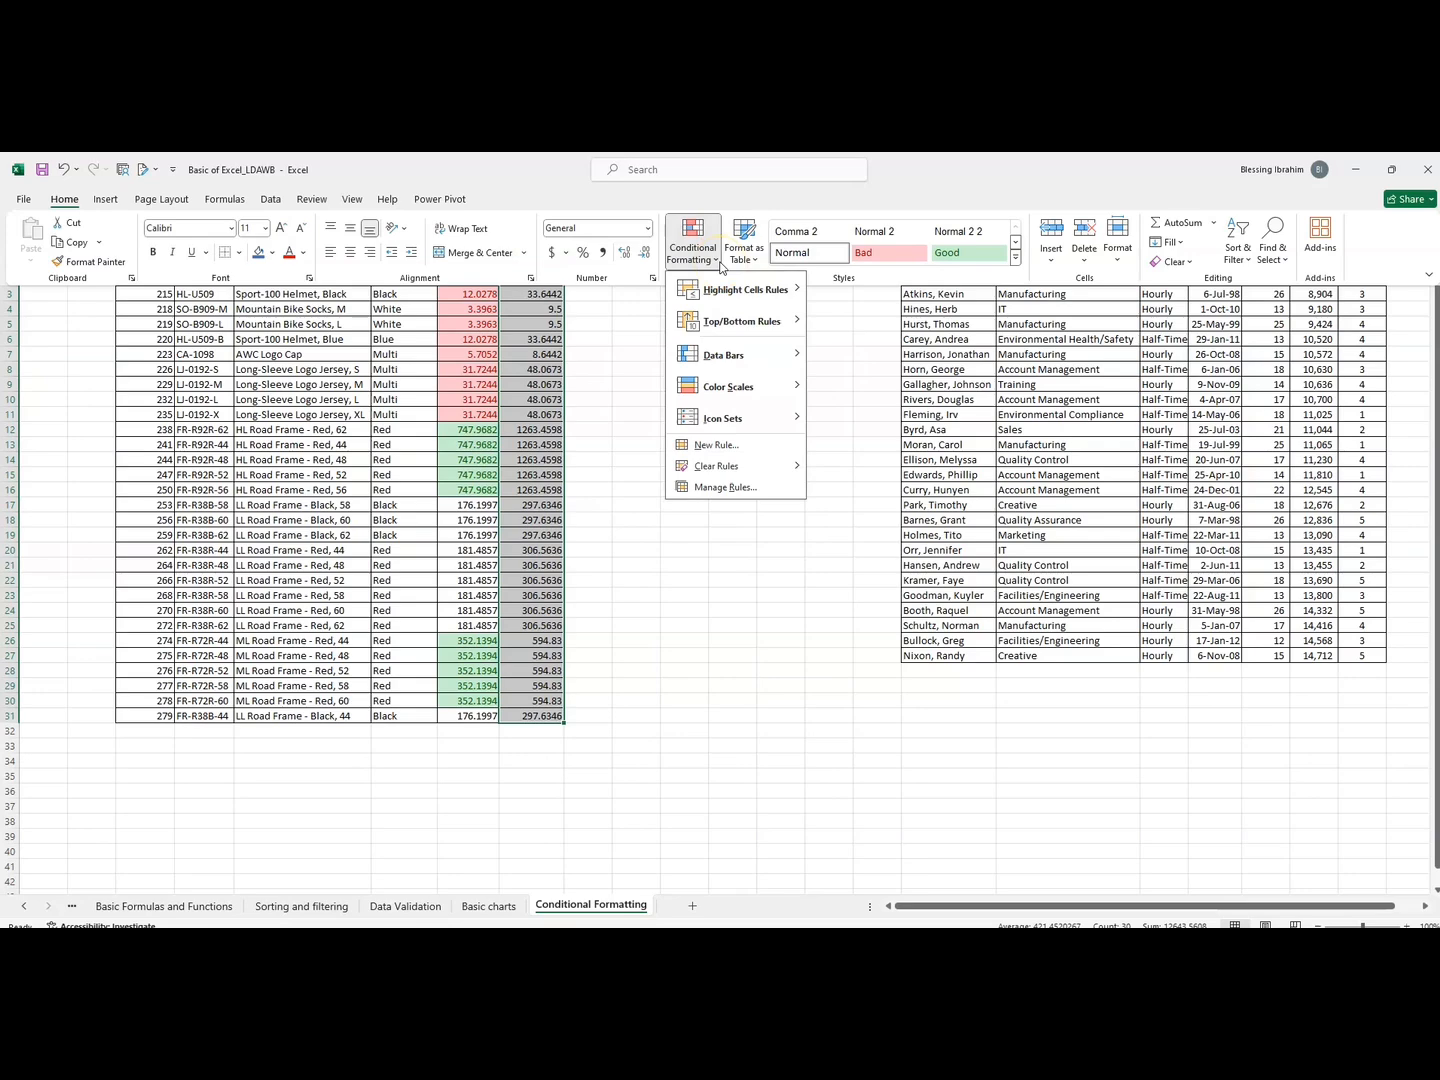
{"action": "mouse_move", "coordinate": [734, 289]}
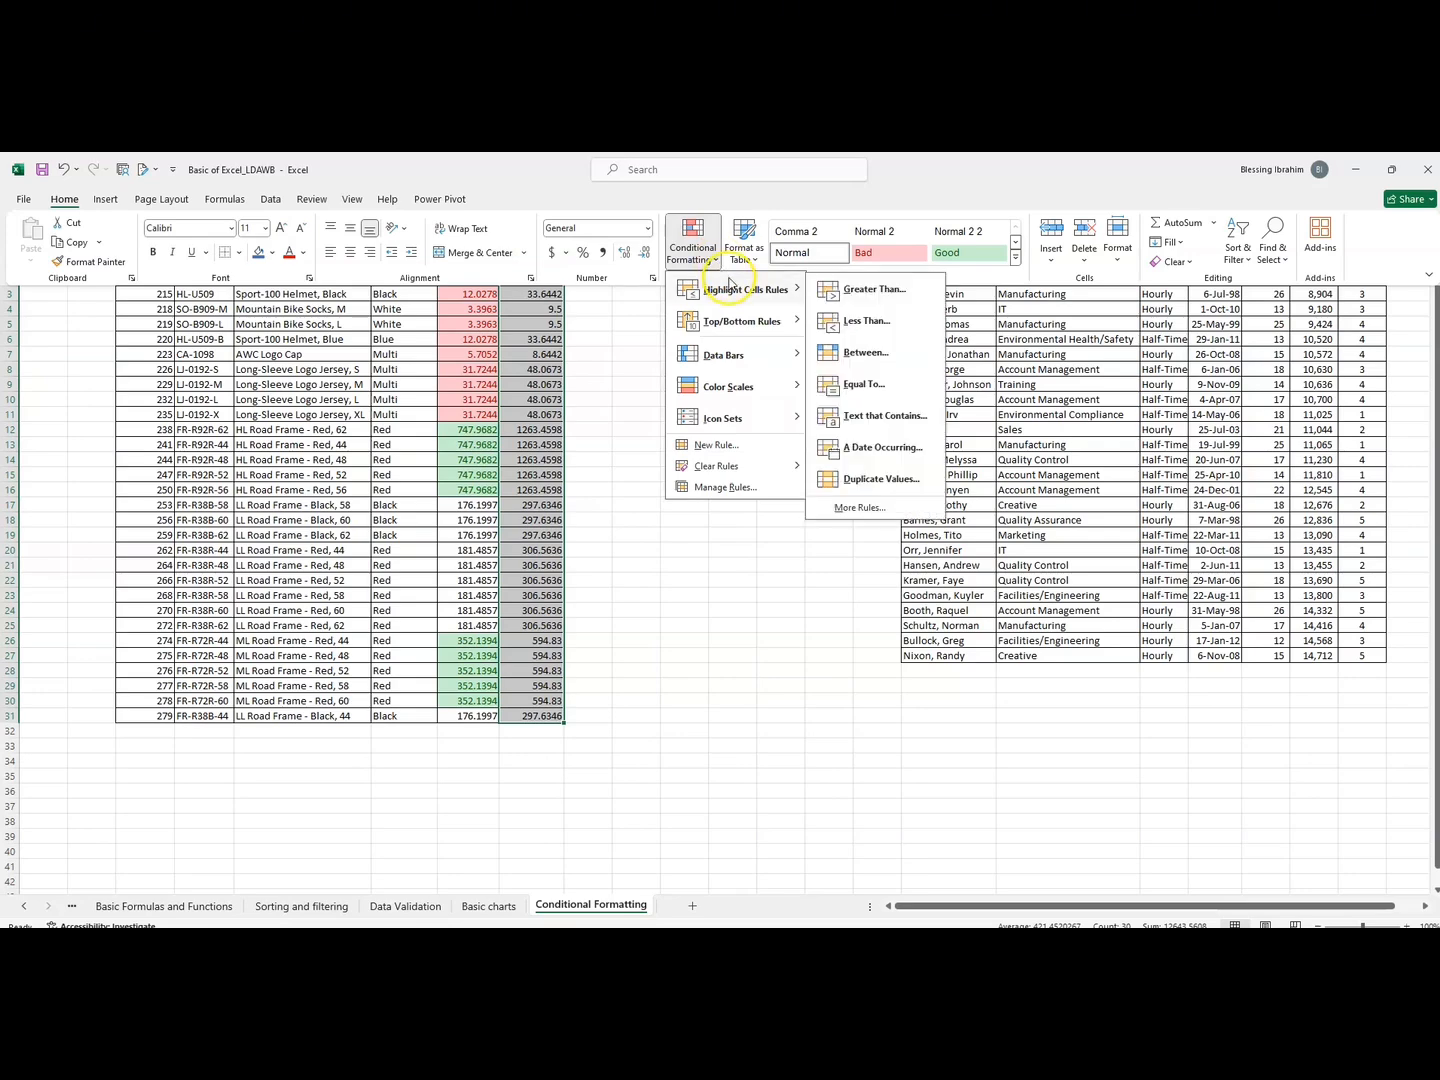
{"action": "left_click", "coordinate": [874, 291]}
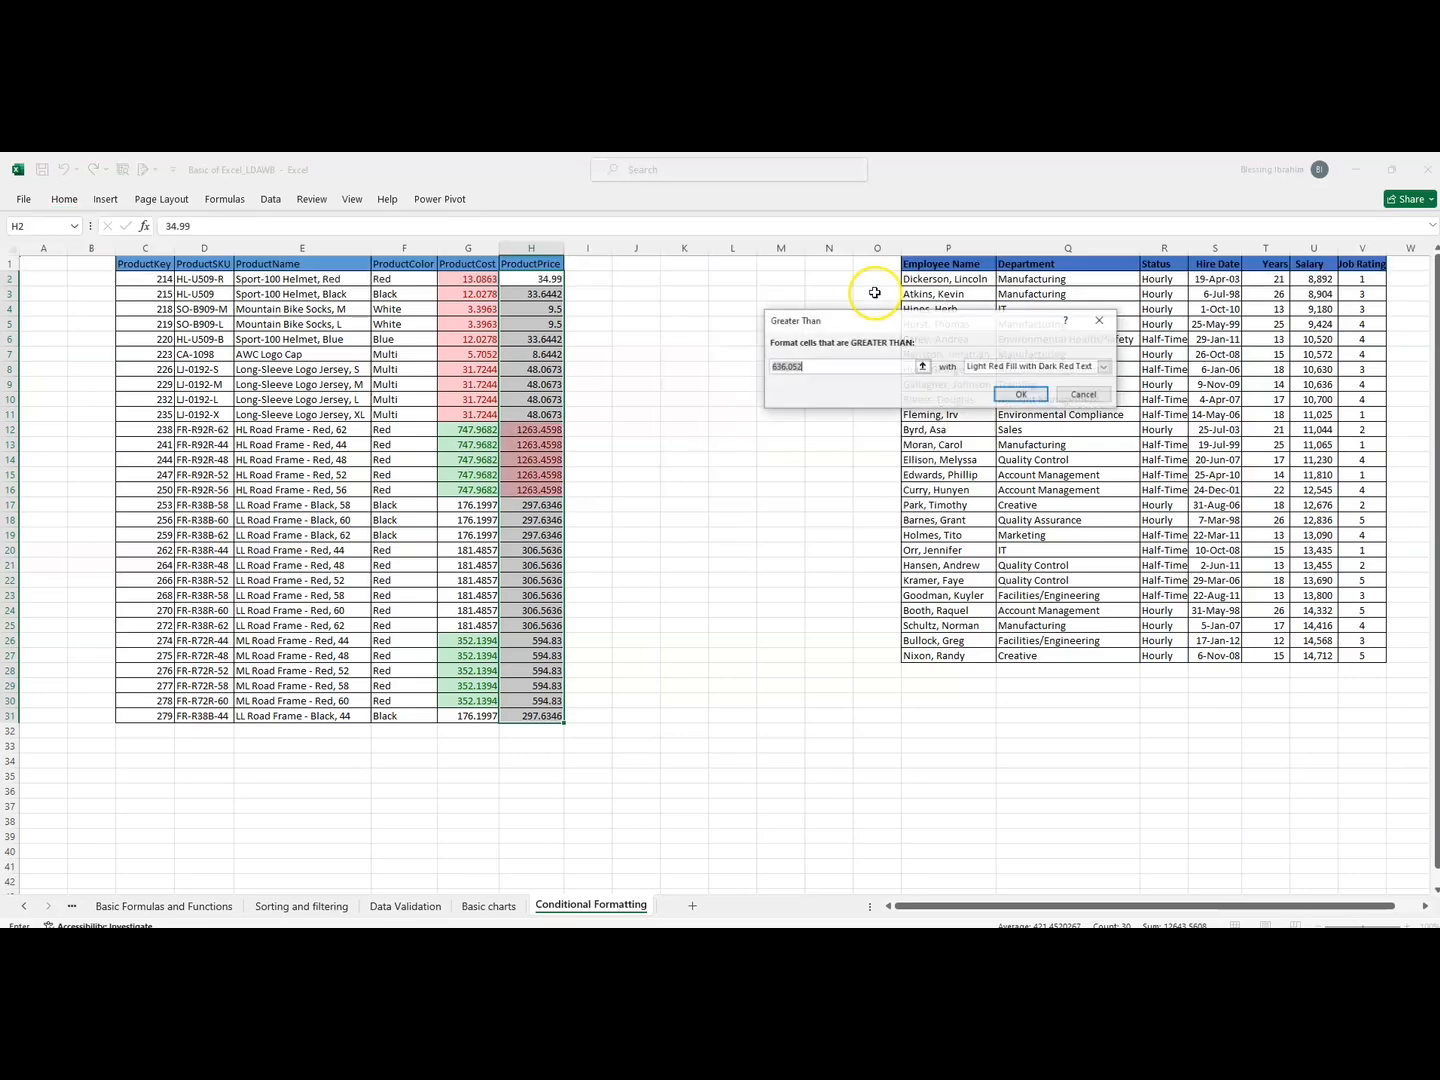
{"action": "left_click_drag", "start_coordinate": [806, 367], "coordinate": [745, 367]}
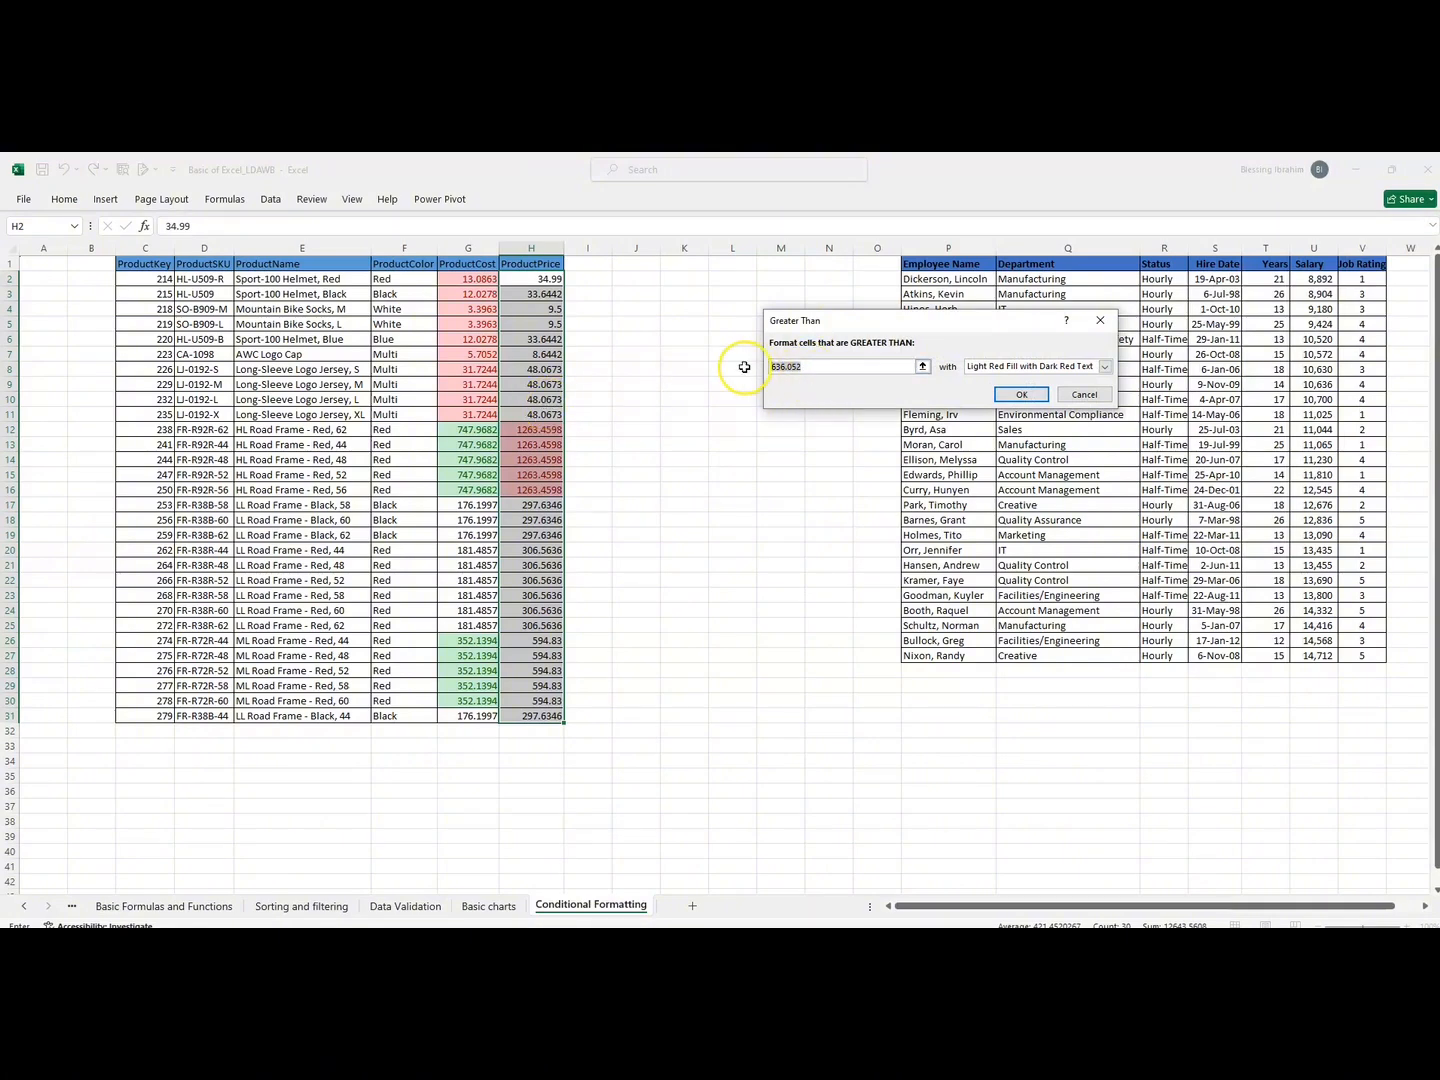
{"action": "key", "text": "BackSpace"}
{"action": "type", "text": "10"}
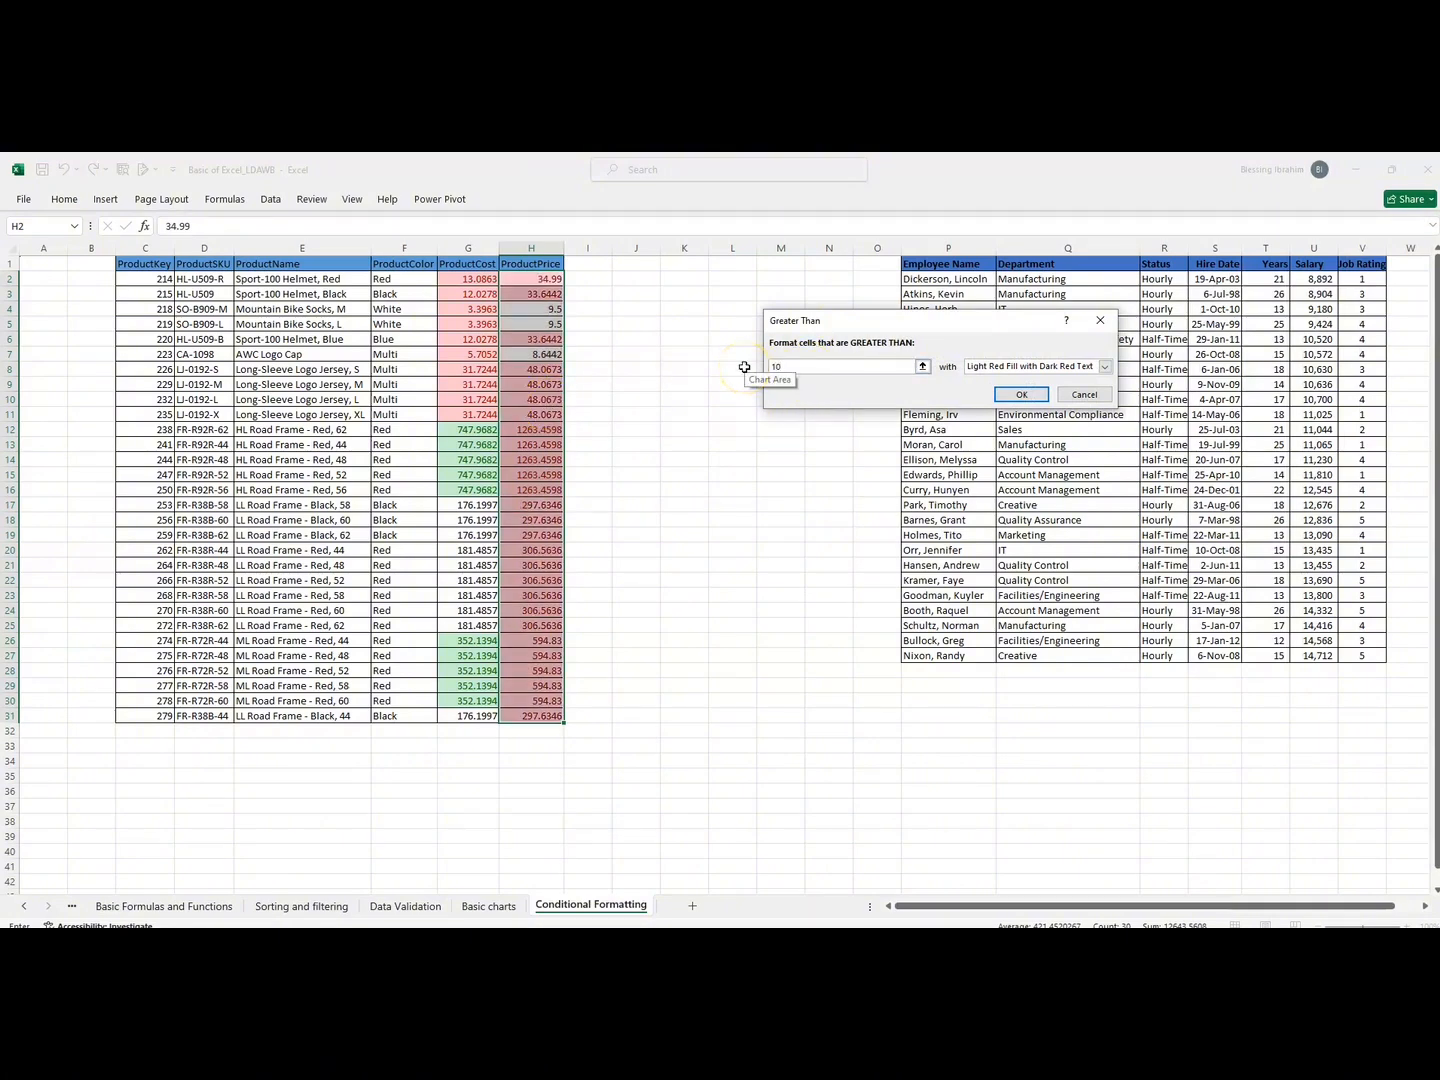
{"action": "type", "text": "0"}
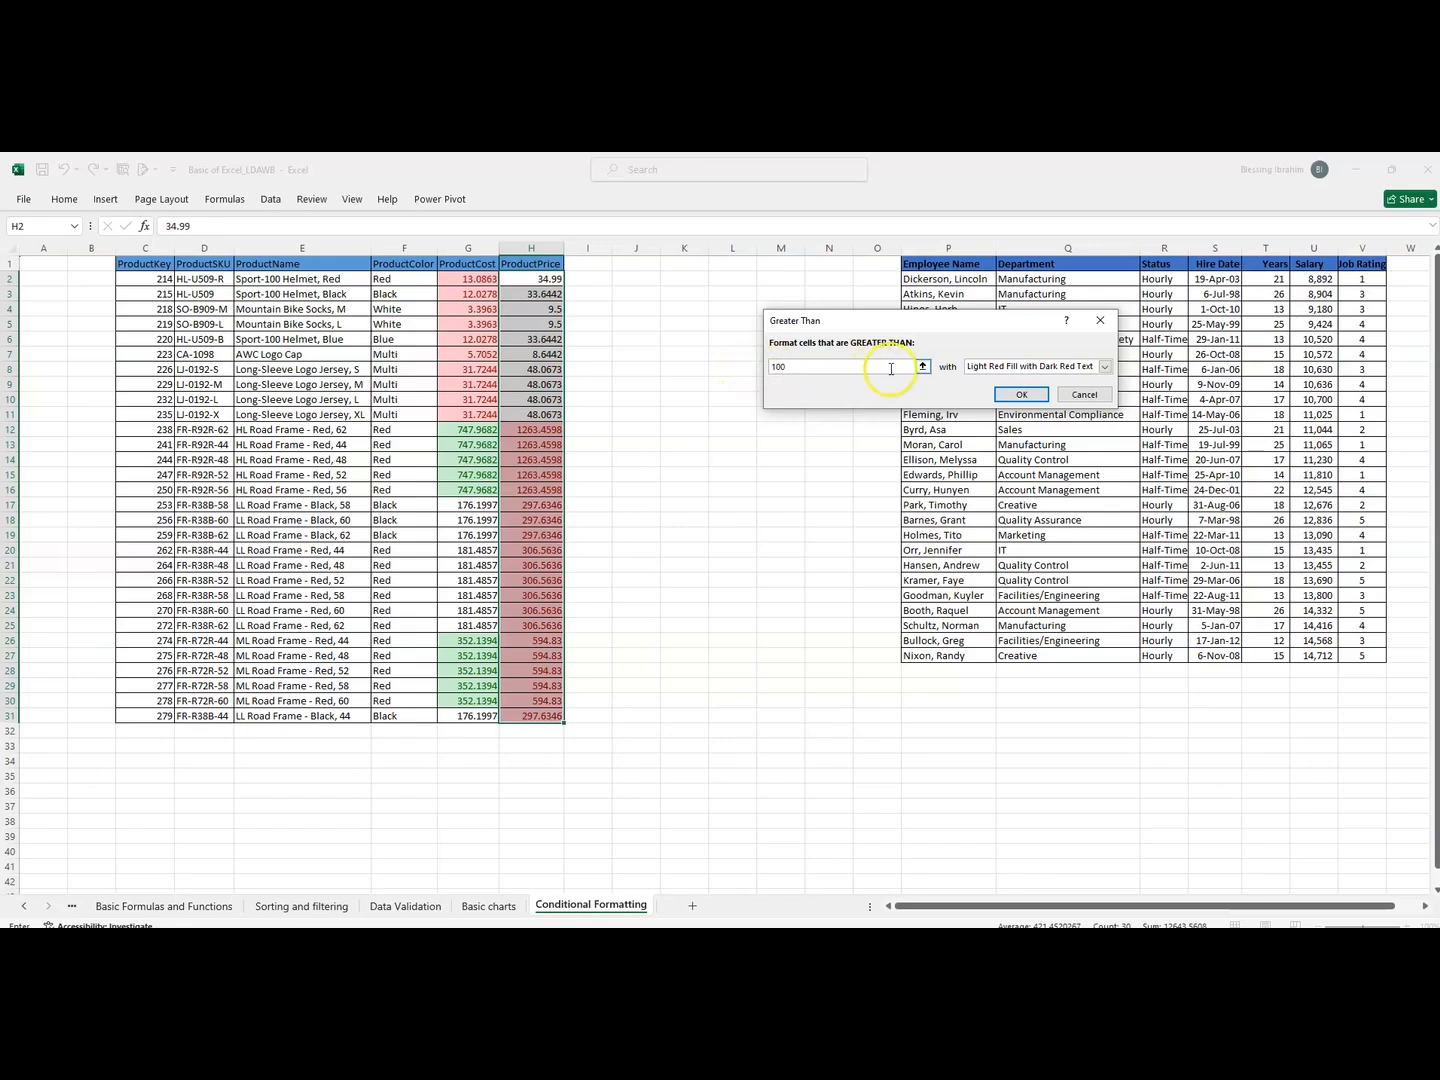
{"action": "left_click", "coordinate": [1104, 368]}
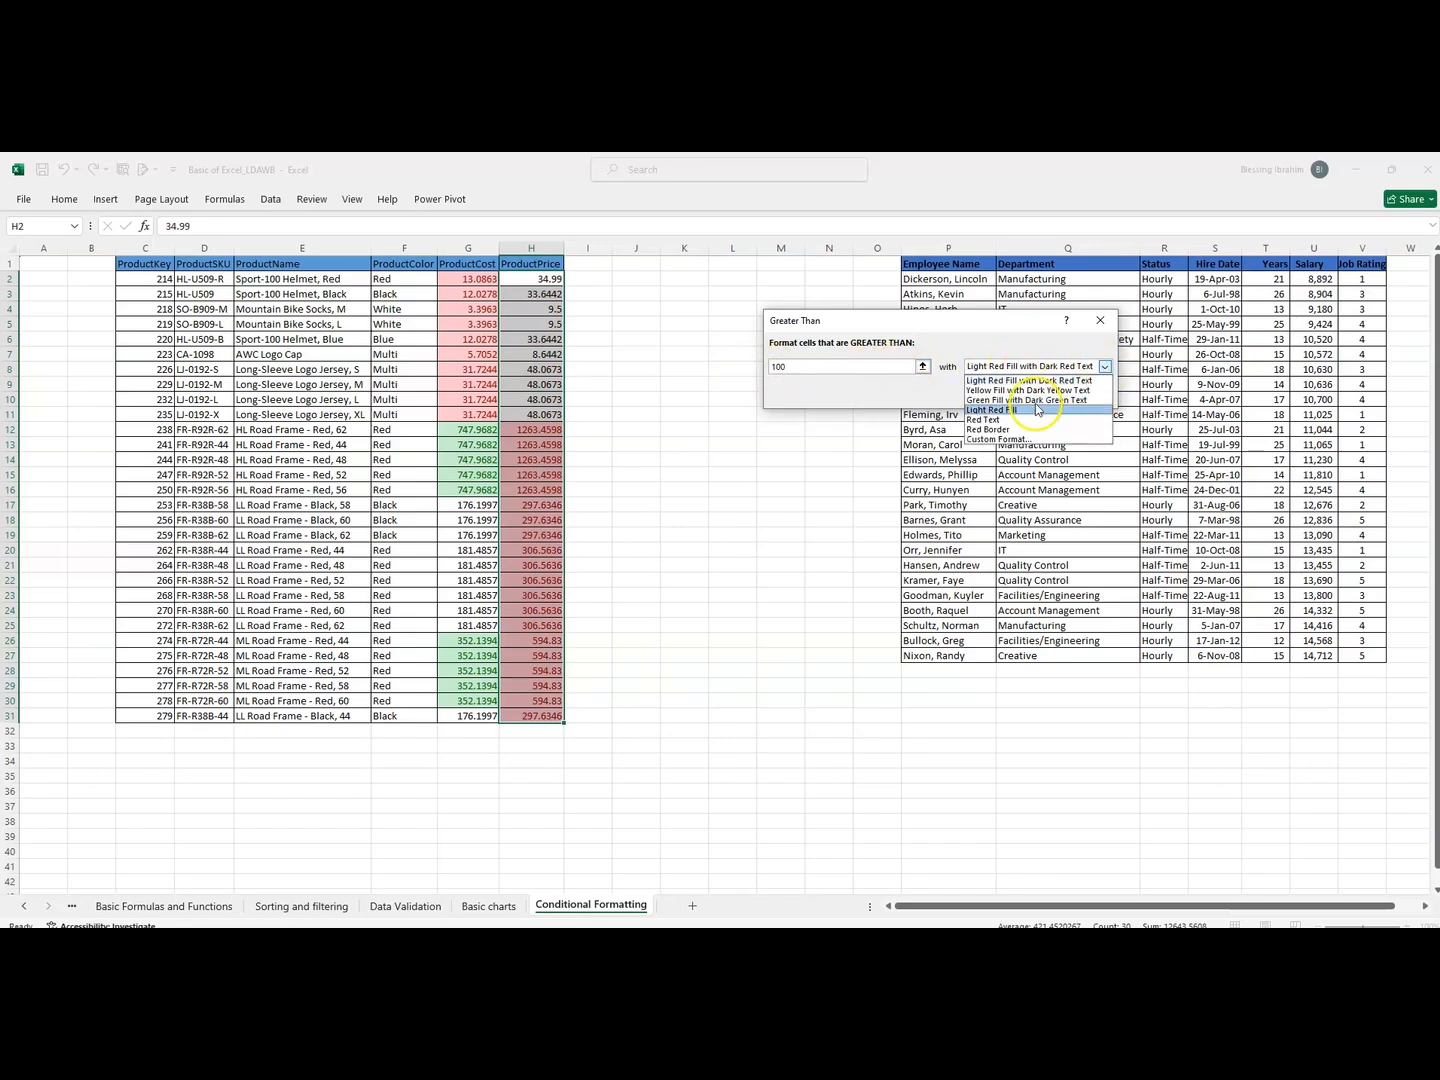
{"action": "left_click", "coordinate": [983, 392]}
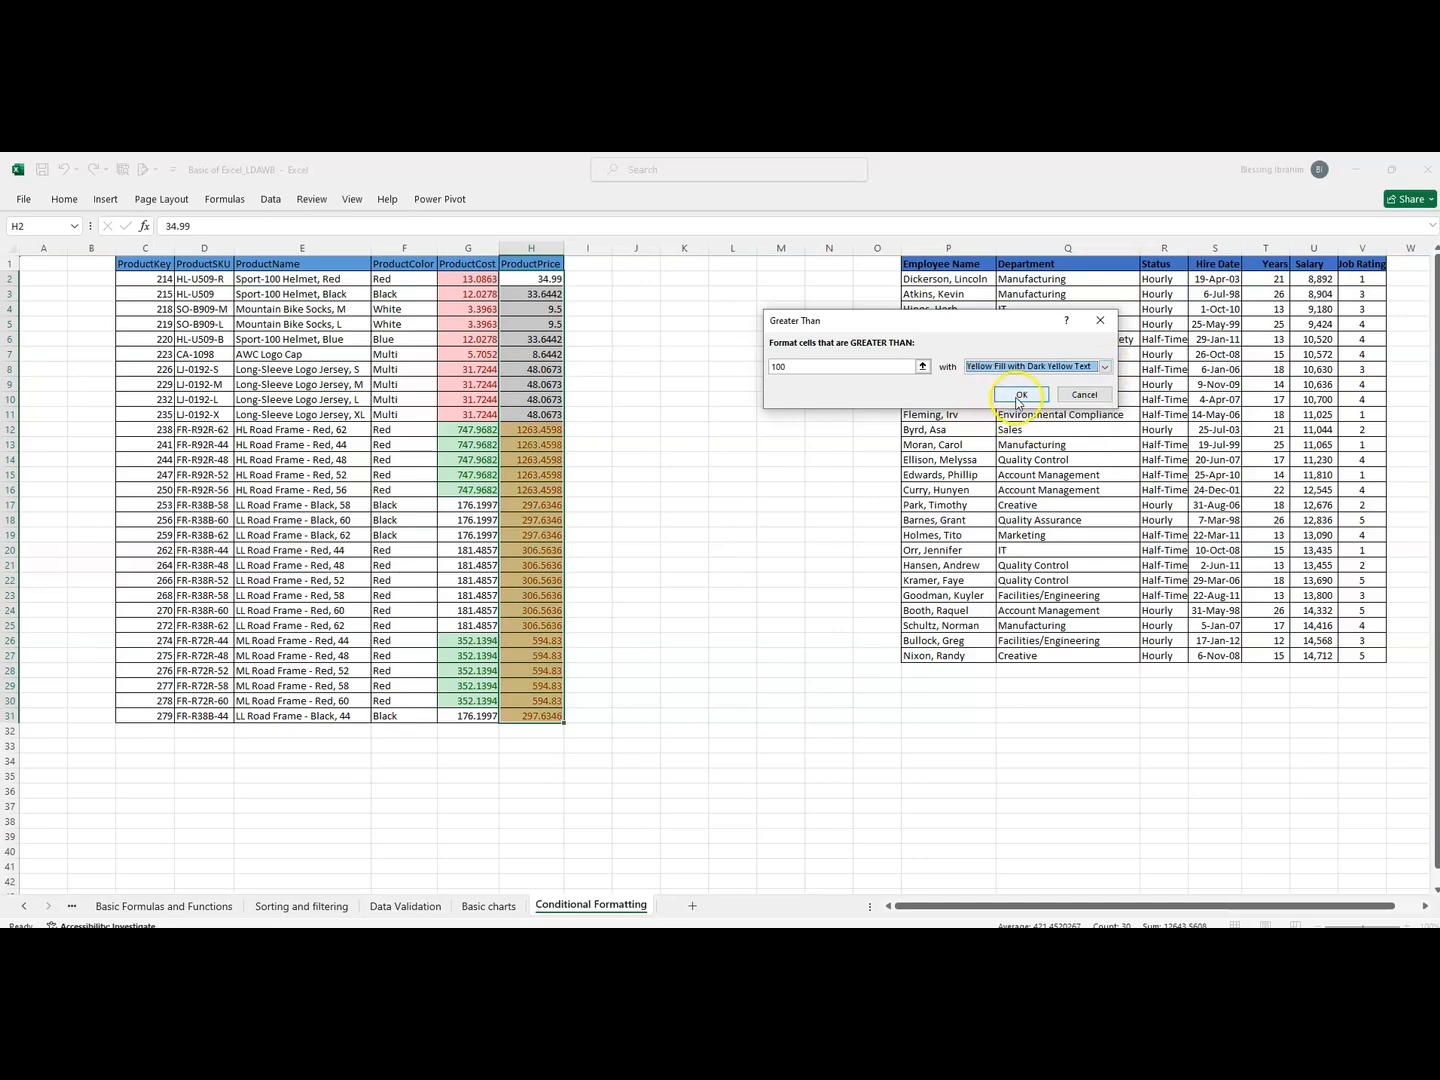
{"action": "left_click", "coordinate": [1020, 394]}
{"action": "left_click", "coordinate": [630, 519]}
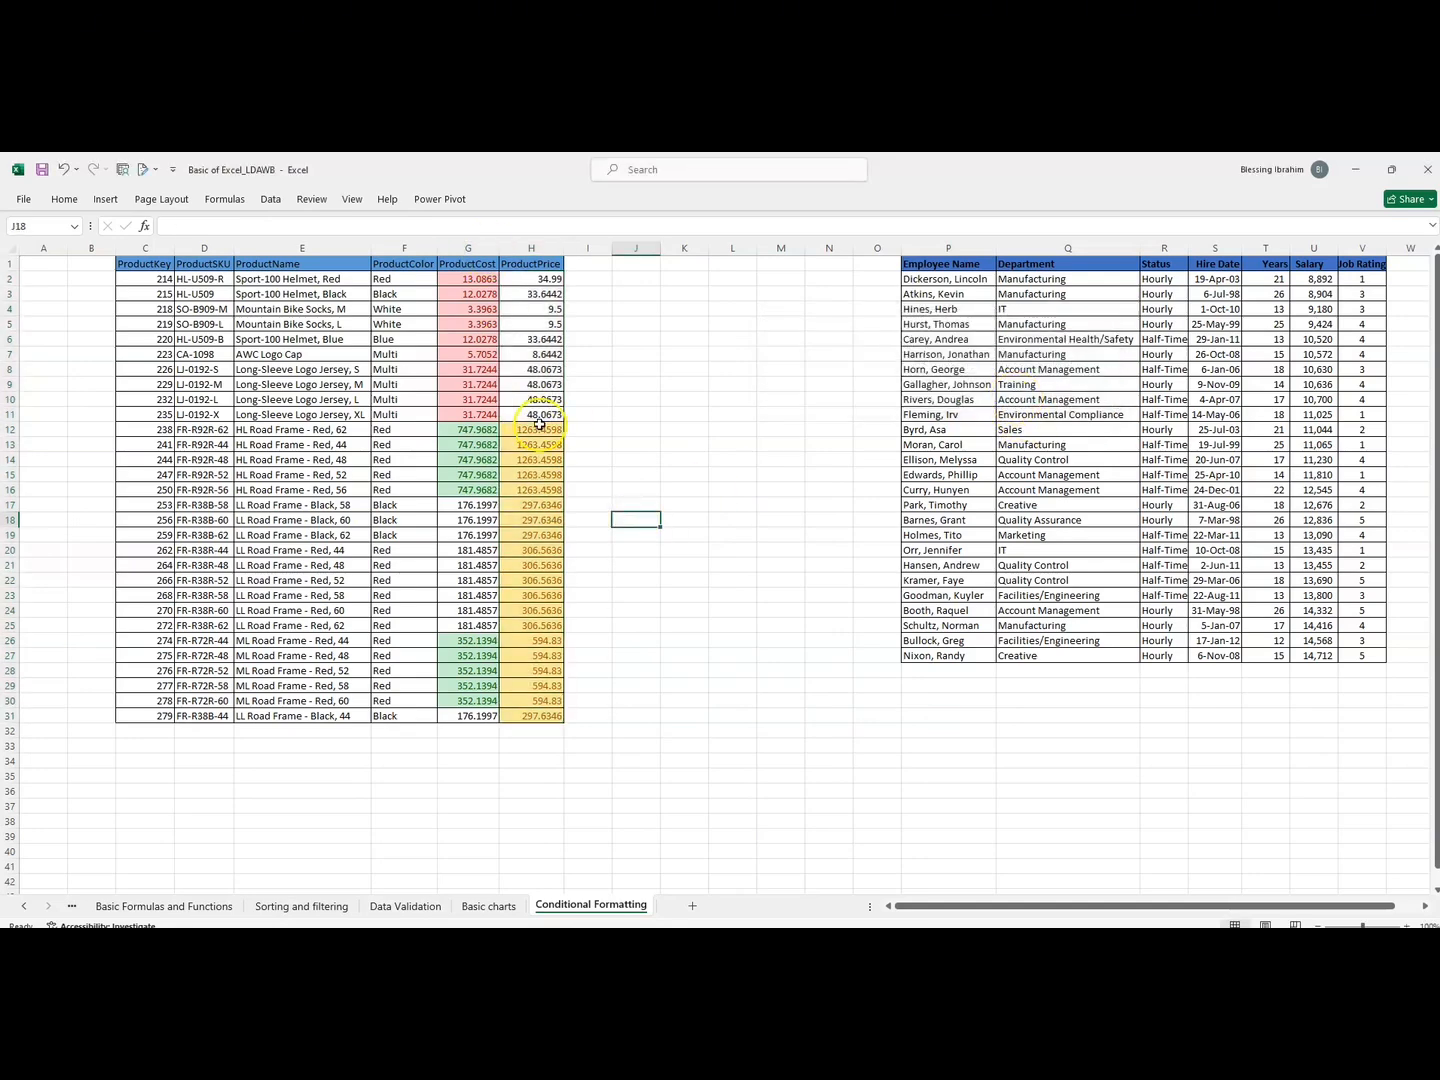
{"action": "left_click_drag", "start_coordinate": [537, 429], "coordinate": [528, 717]}
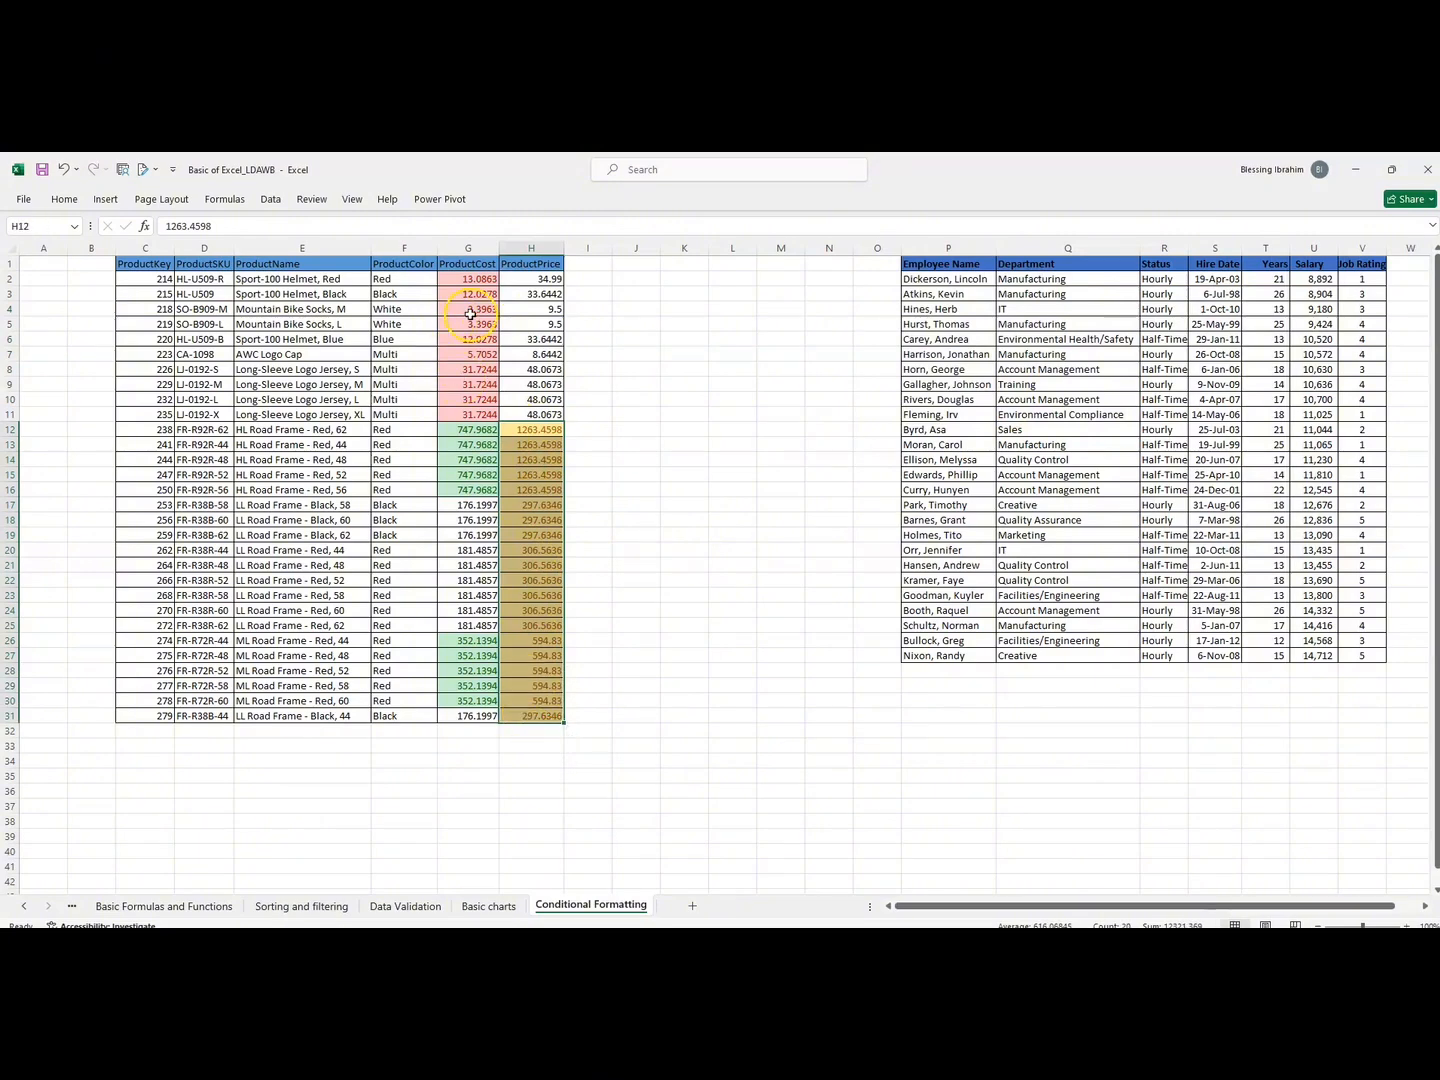
{"action": "left_click", "coordinate": [60, 200]}
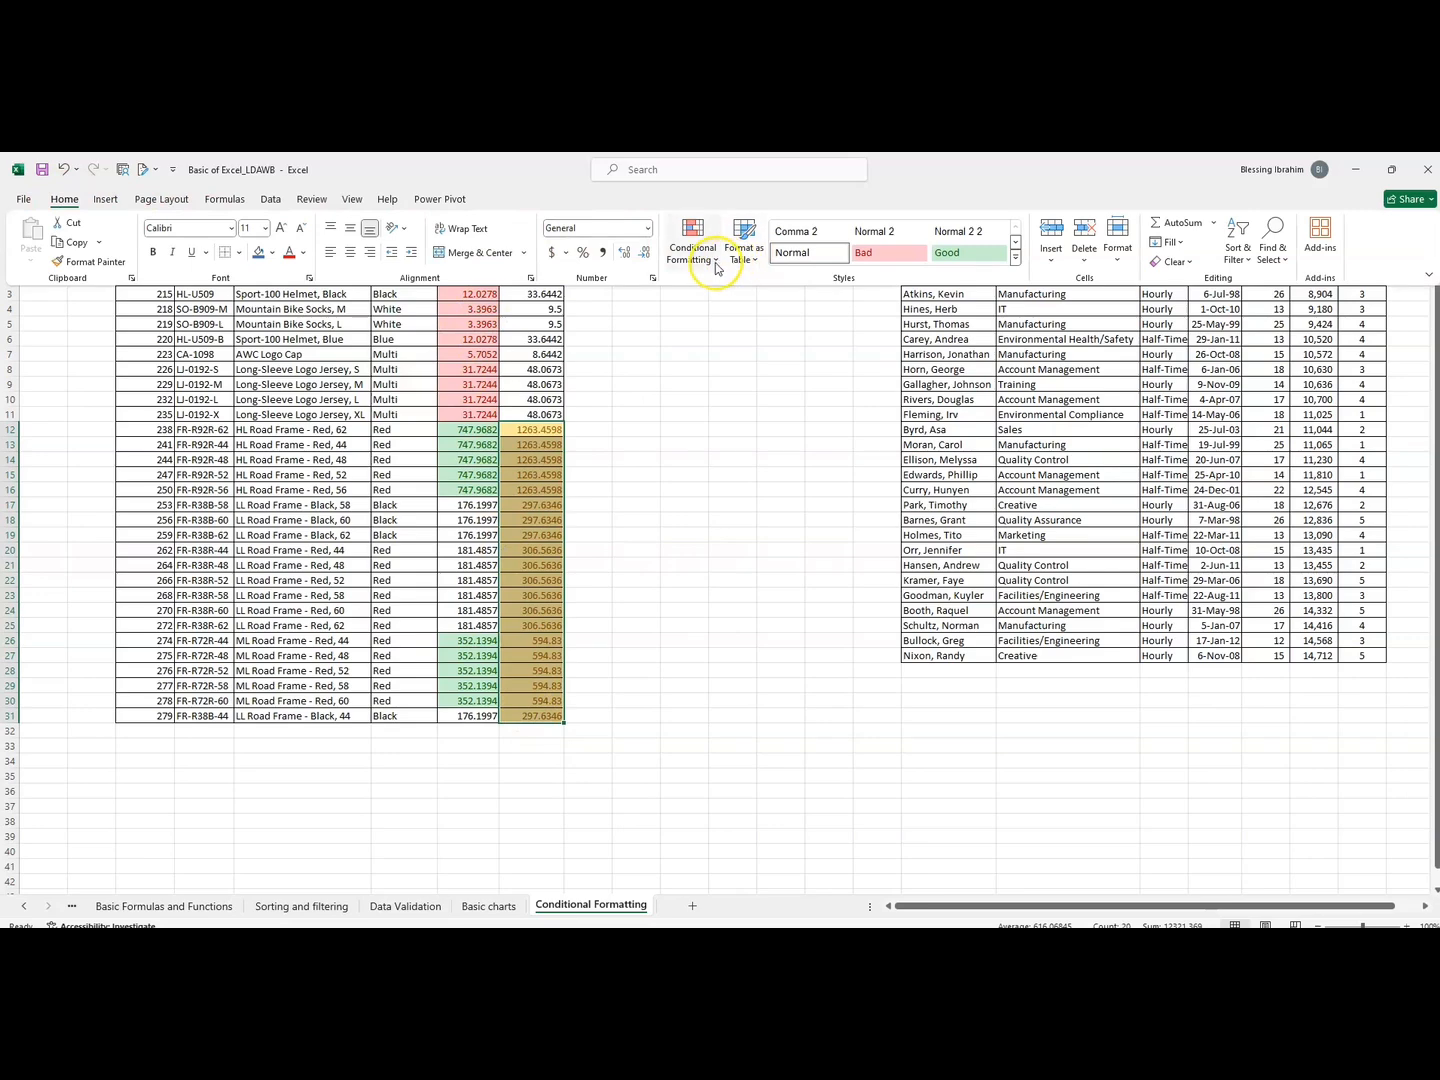
{"action": "left_click", "coordinate": [694, 250]}
{"action": "mouse_move", "coordinate": [761, 291]}
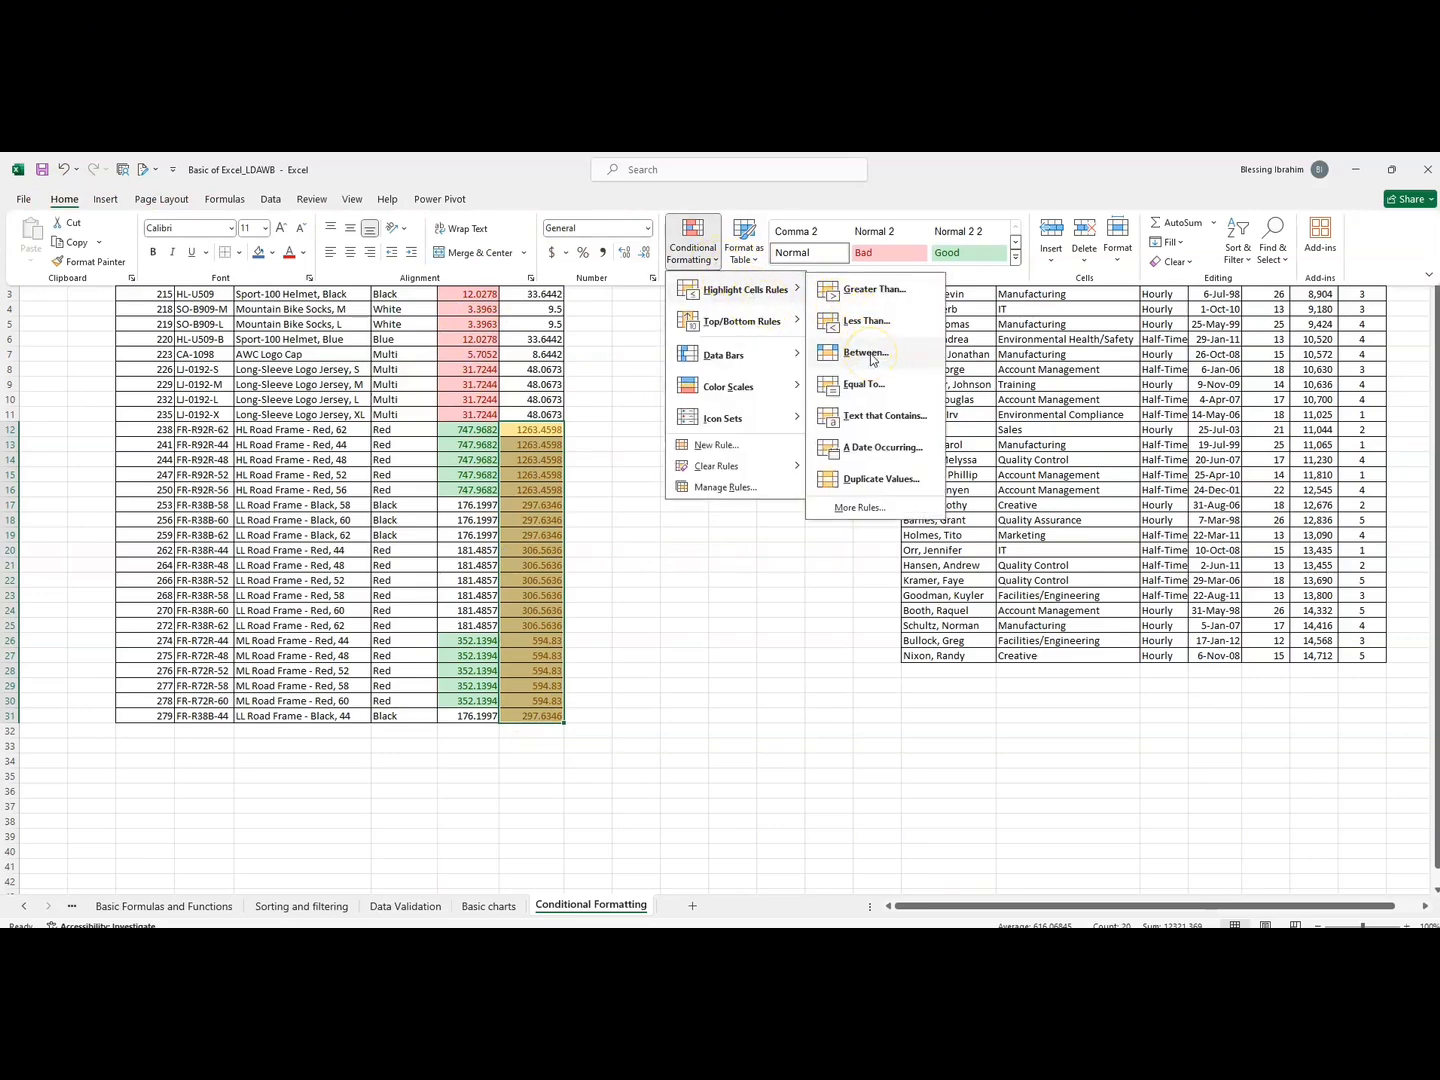
{"action": "left_click", "coordinate": [866, 382]}
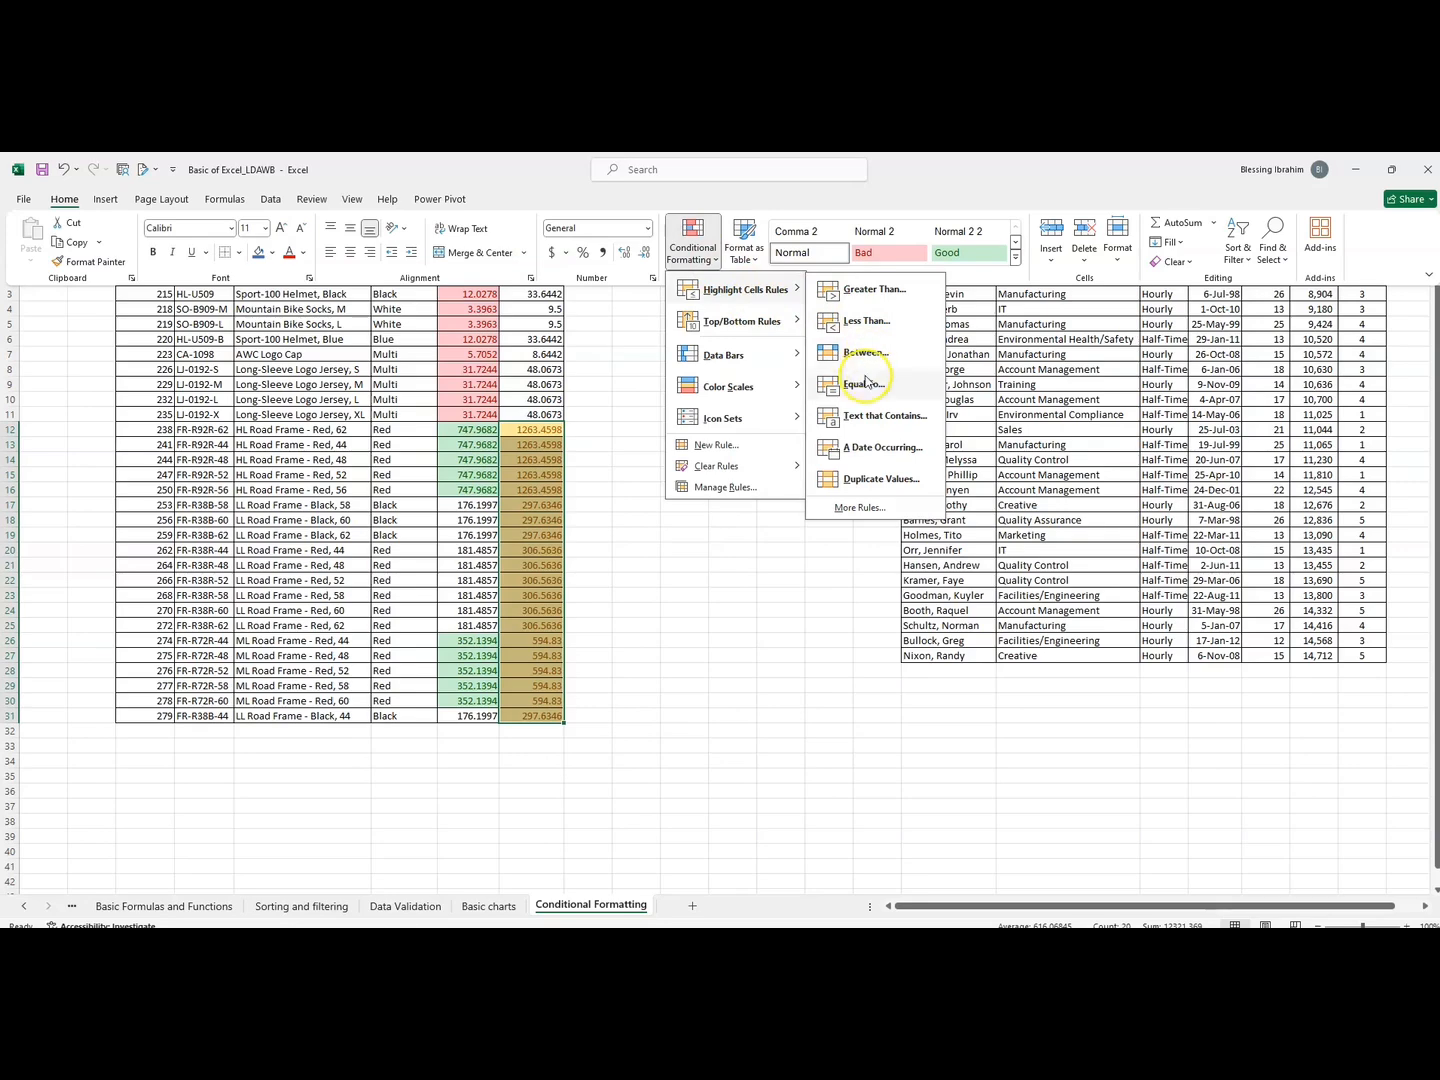
{"action": "left_click", "coordinate": [655, 358]}
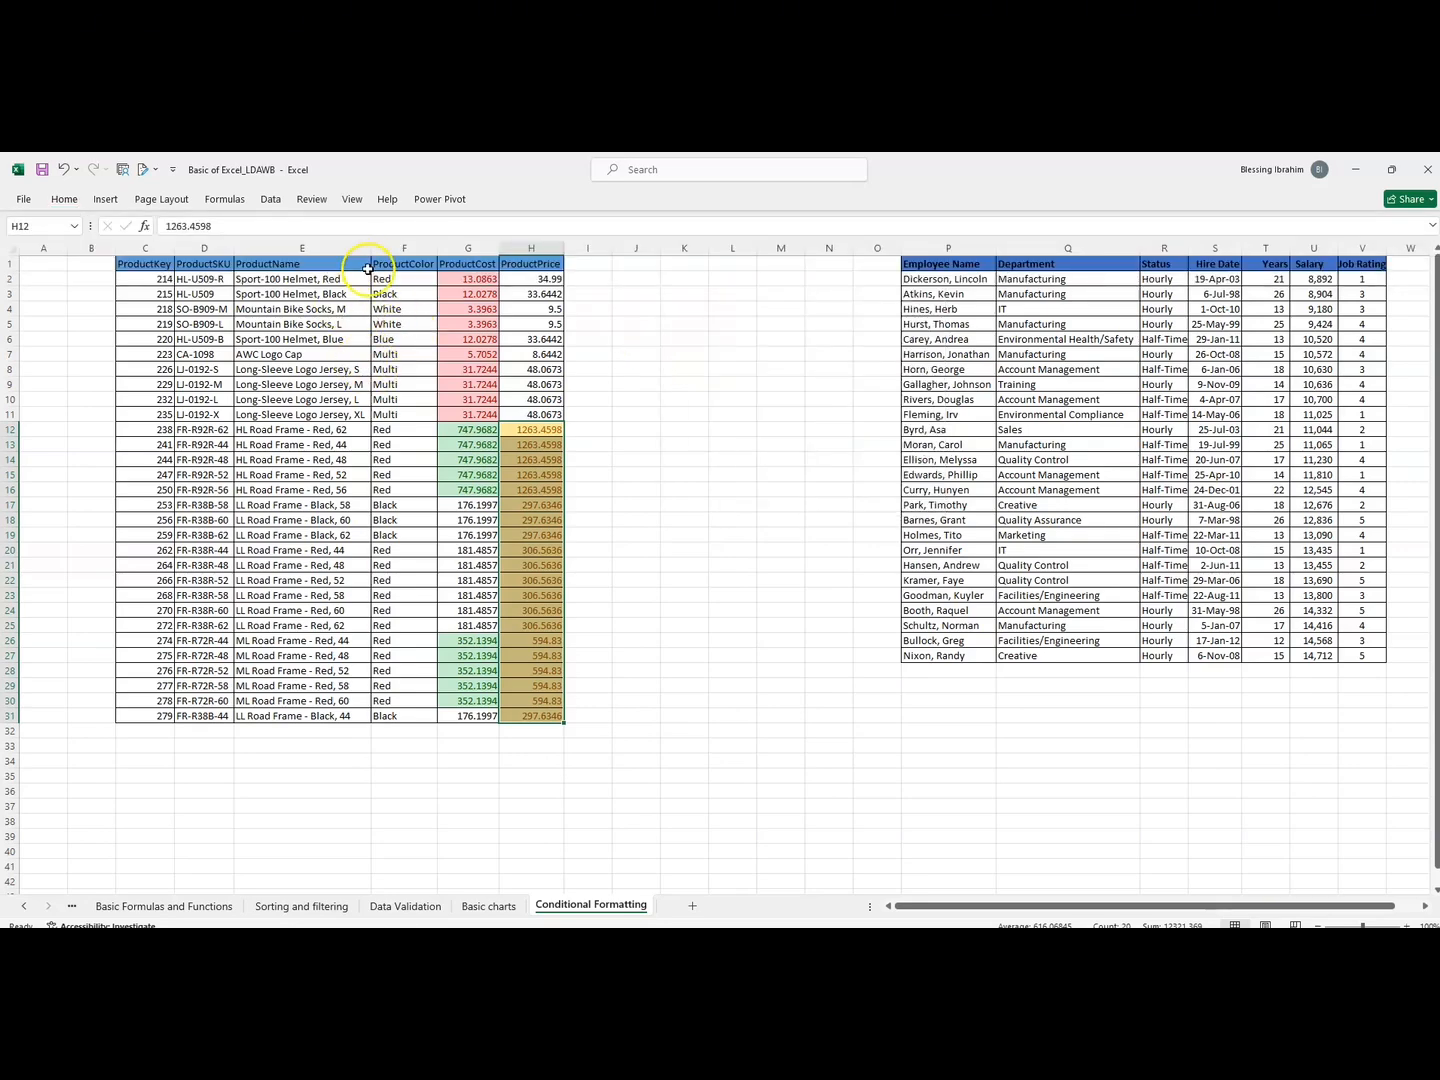
Highlight ProductColor values in F2:F31 equal to Red using Light Red Fill with Dark Red Text.
{"action": "left_click", "coordinate": [391, 278]}
{"action": "left_click_drag", "start_coordinate": [391, 278], "coordinate": [386, 715]}
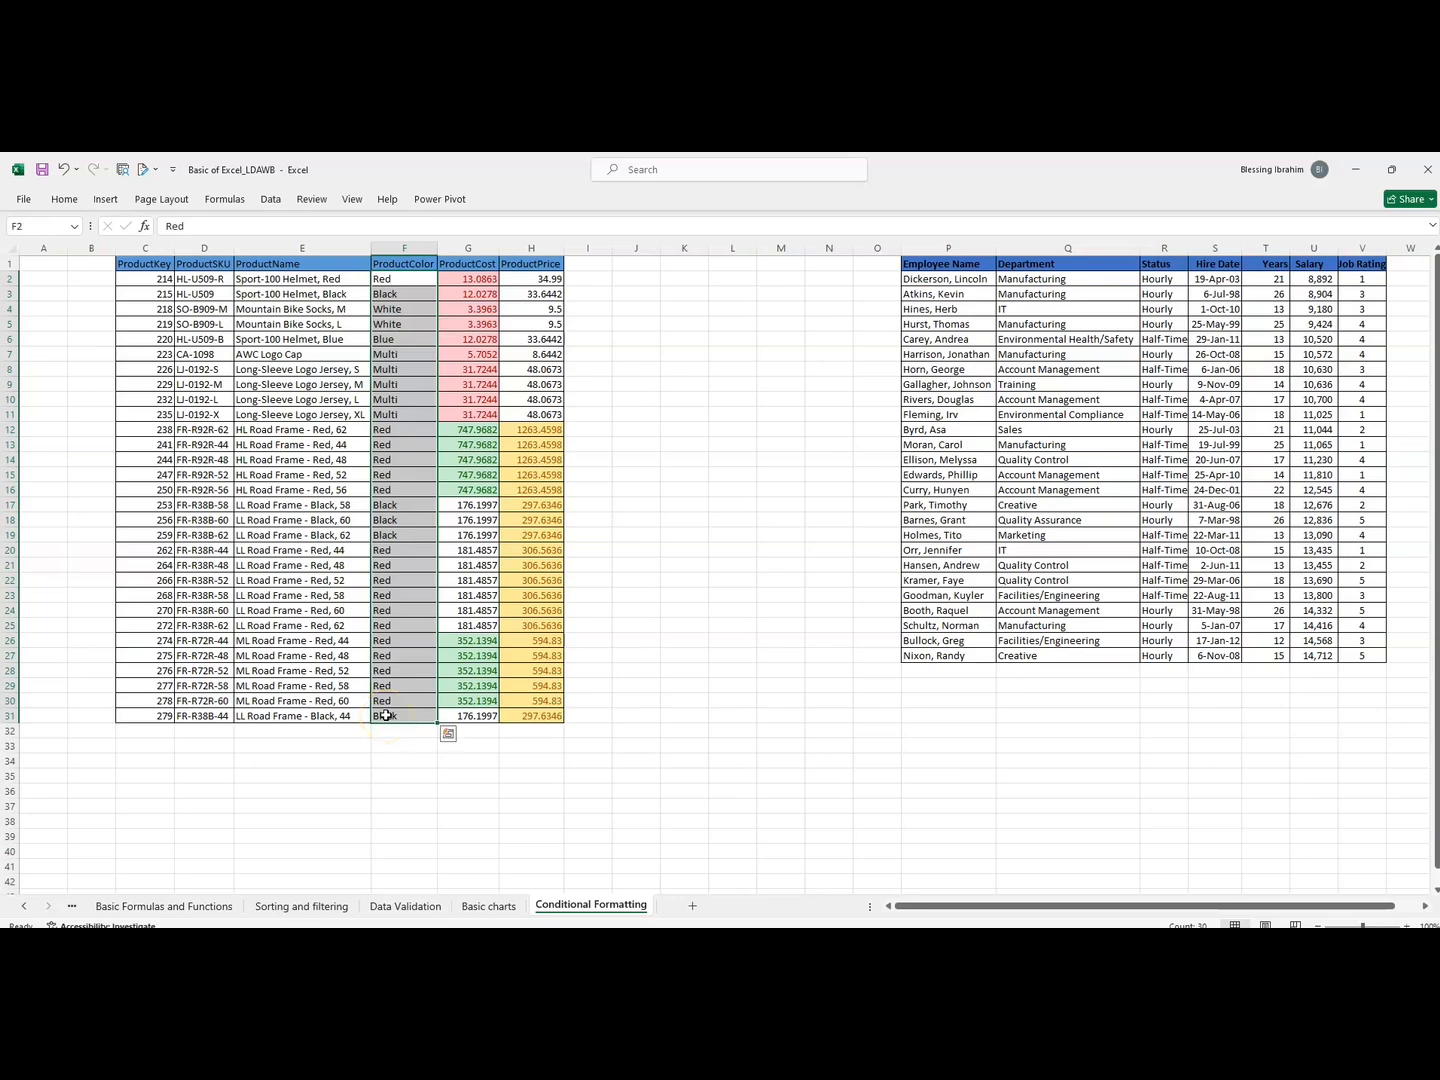
{"action": "left_click", "coordinate": [66, 200]}
{"action": "left_click", "coordinate": [715, 261]}
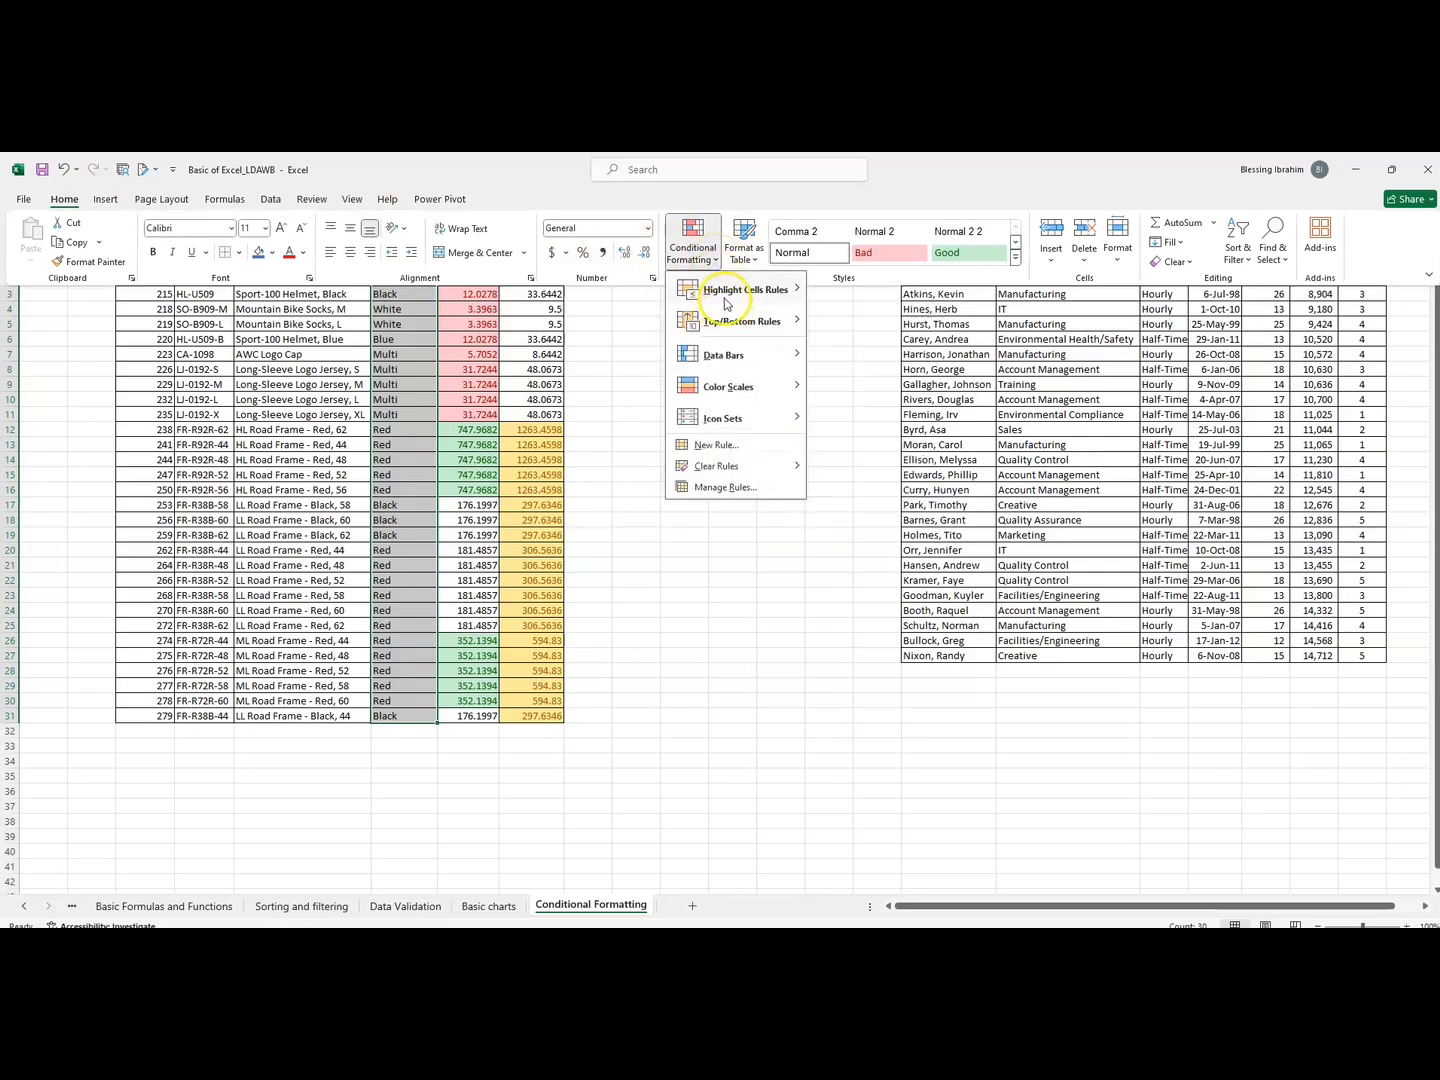
{"action": "mouse_move", "coordinate": [741, 292]}
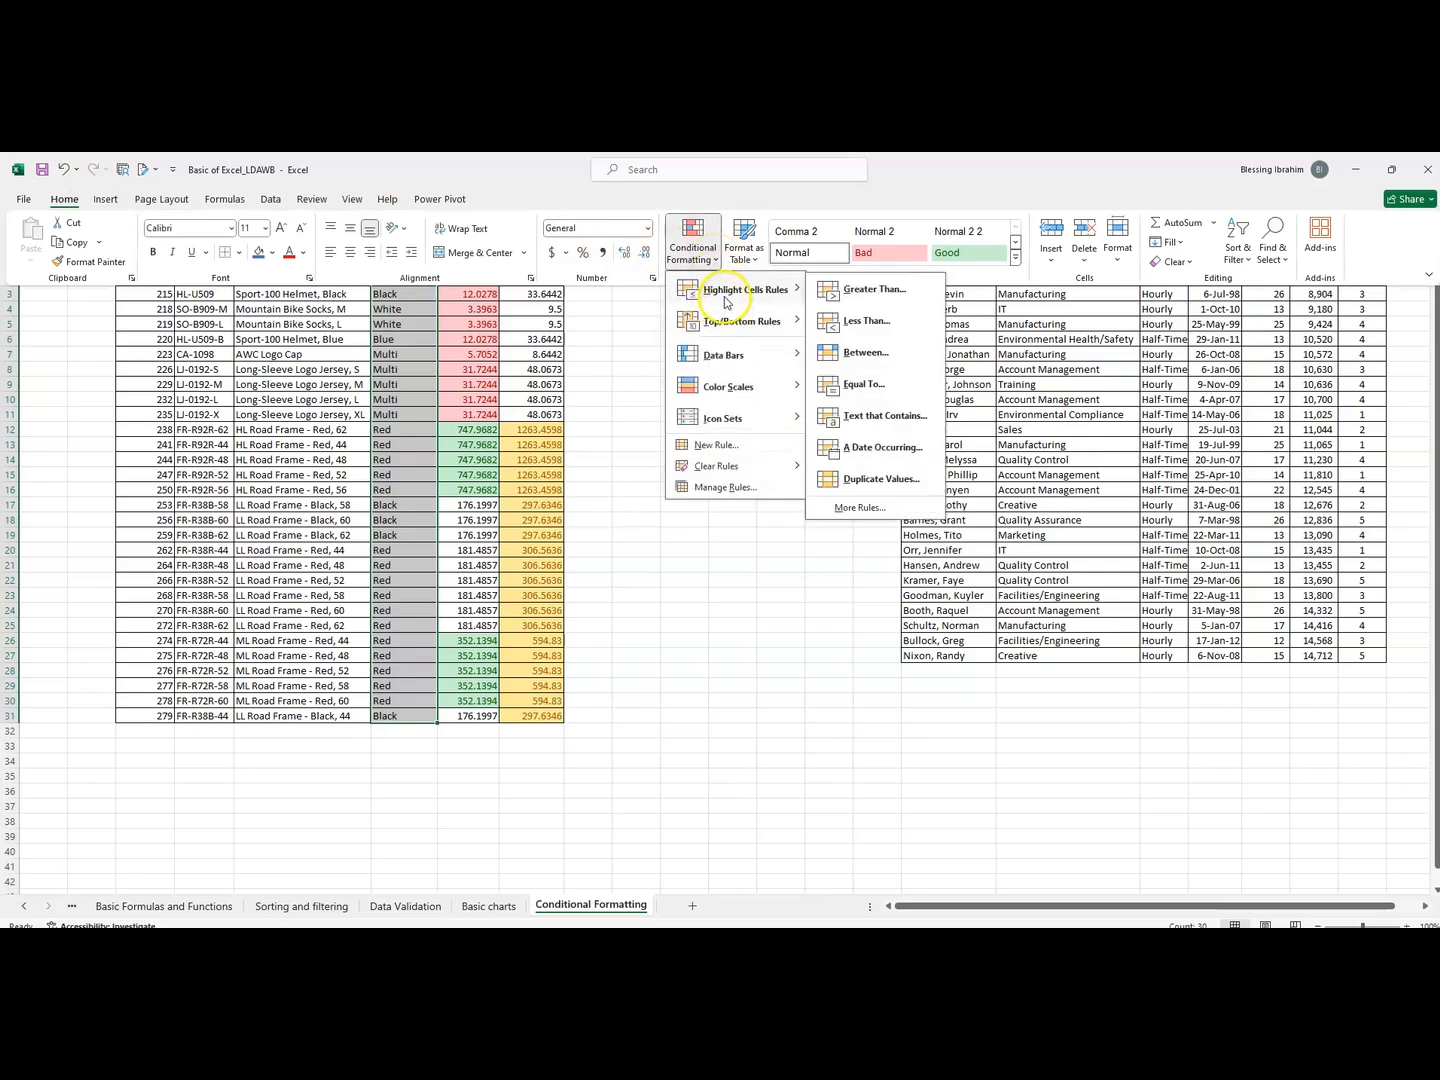
{"action": "left_click", "coordinate": [865, 385]}
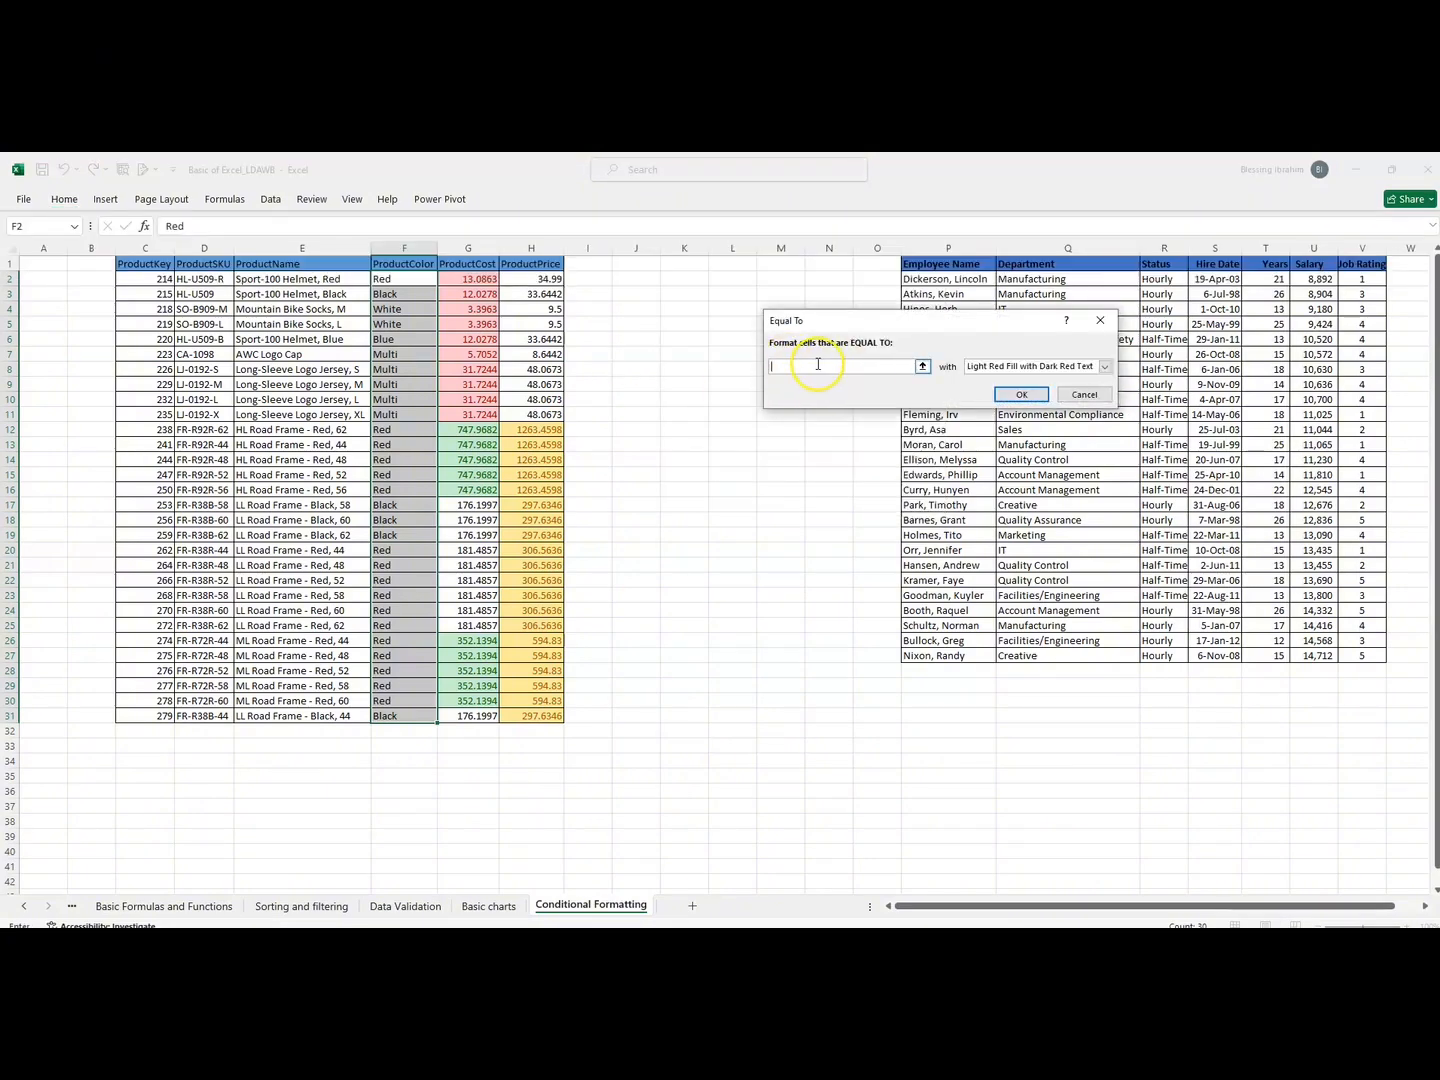
{"action": "type", "text": "Red"}
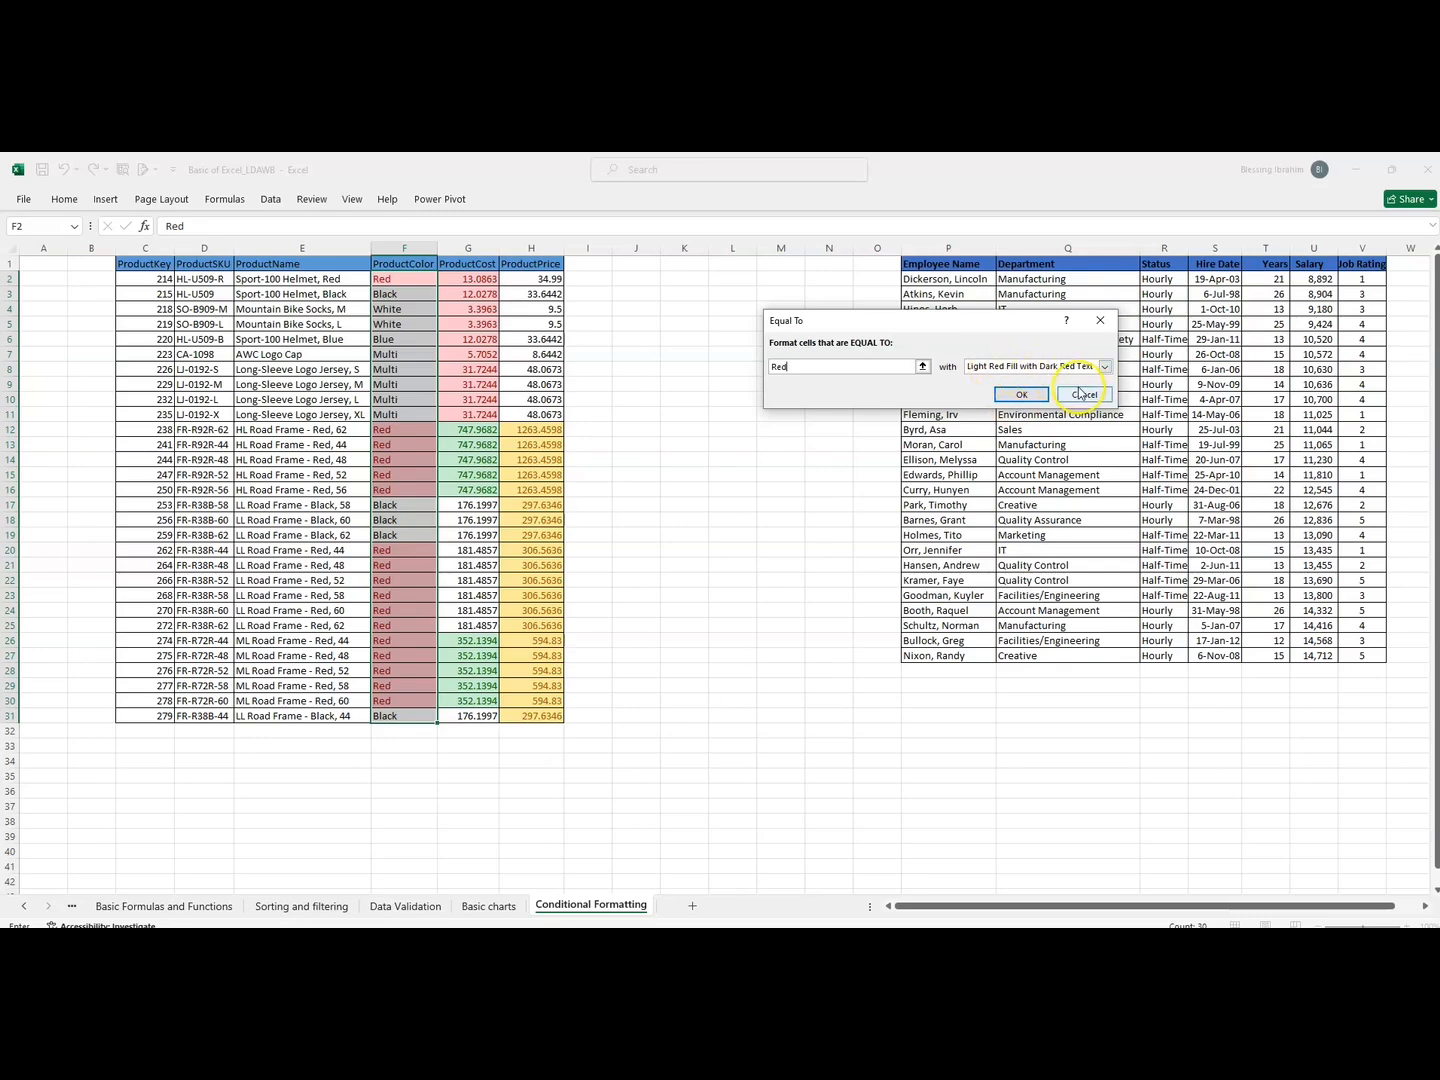
{"action": "left_click", "coordinate": [1023, 397]}
{"action": "left_click", "coordinate": [680, 353]}
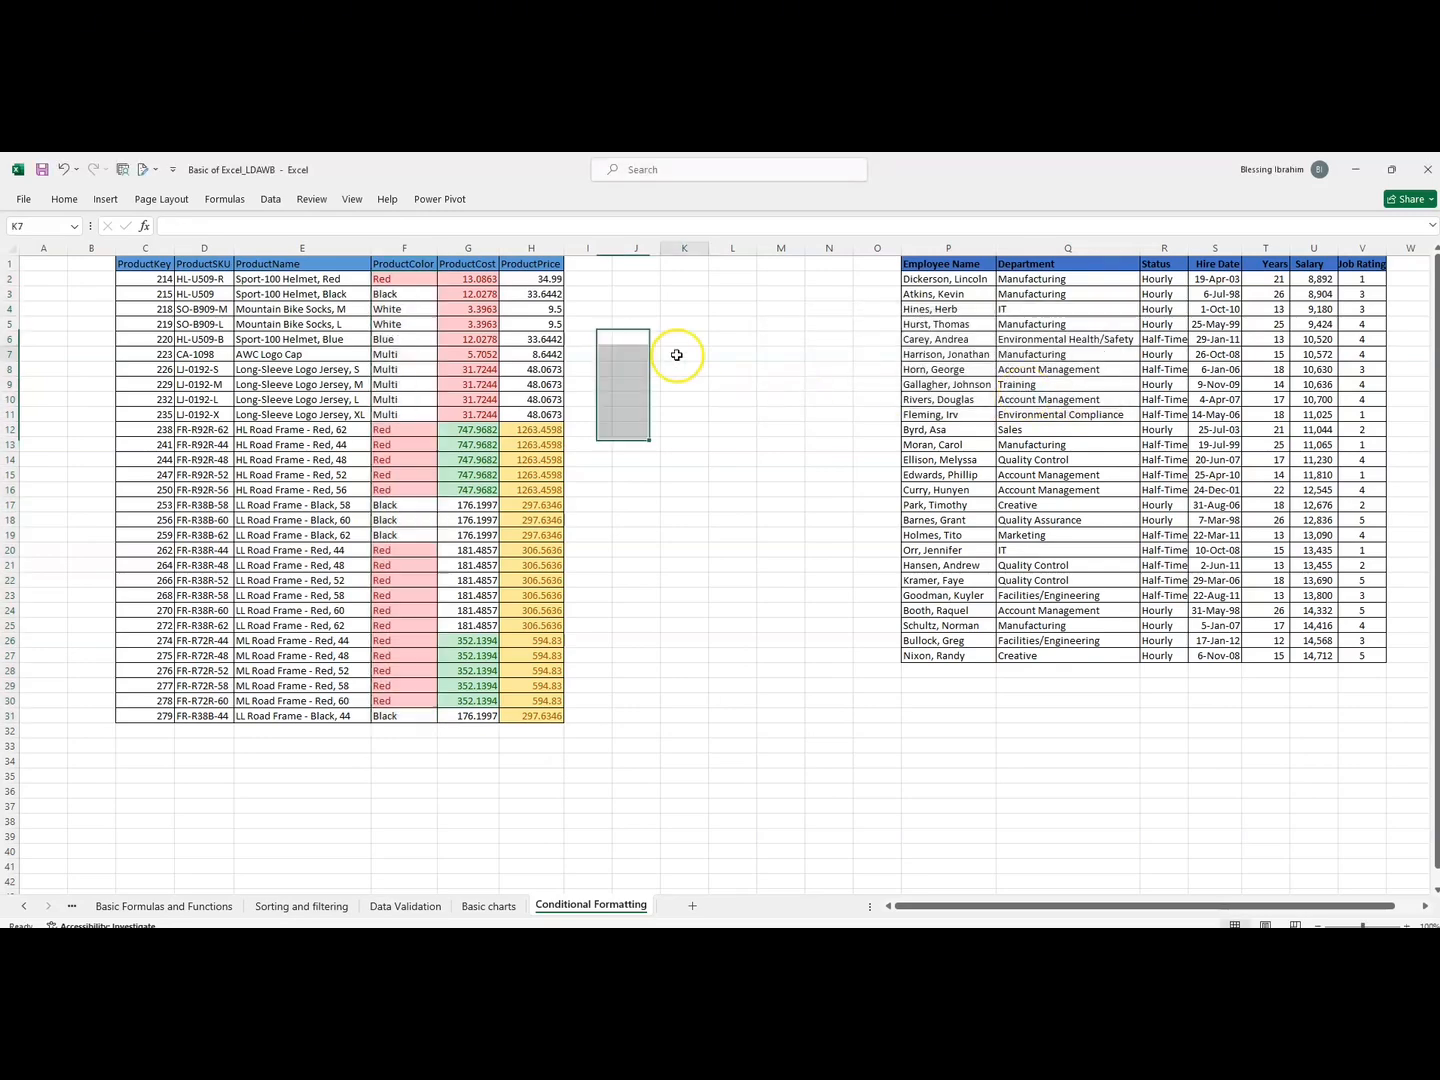
Examine the cells containing Red in the ProductColor column to check the Equal To rule's highlighting.
{"action": "left_click", "coordinate": [376, 282]}
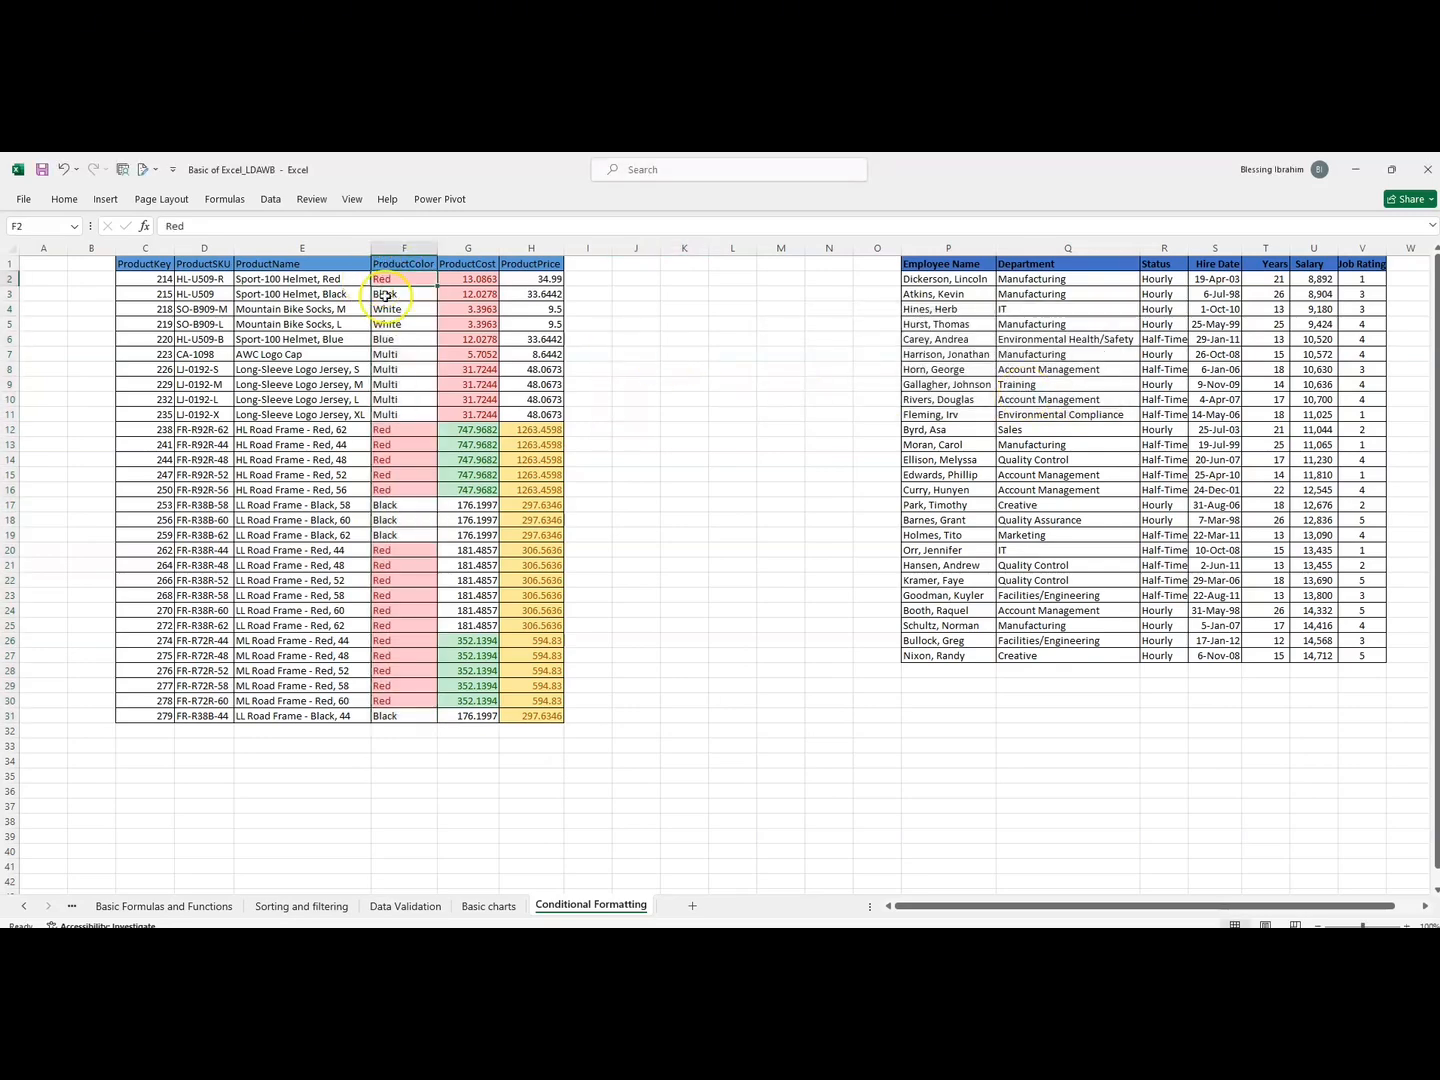
{"action": "left_click", "coordinate": [408, 436]}
{"action": "left_click", "coordinate": [408, 444]}
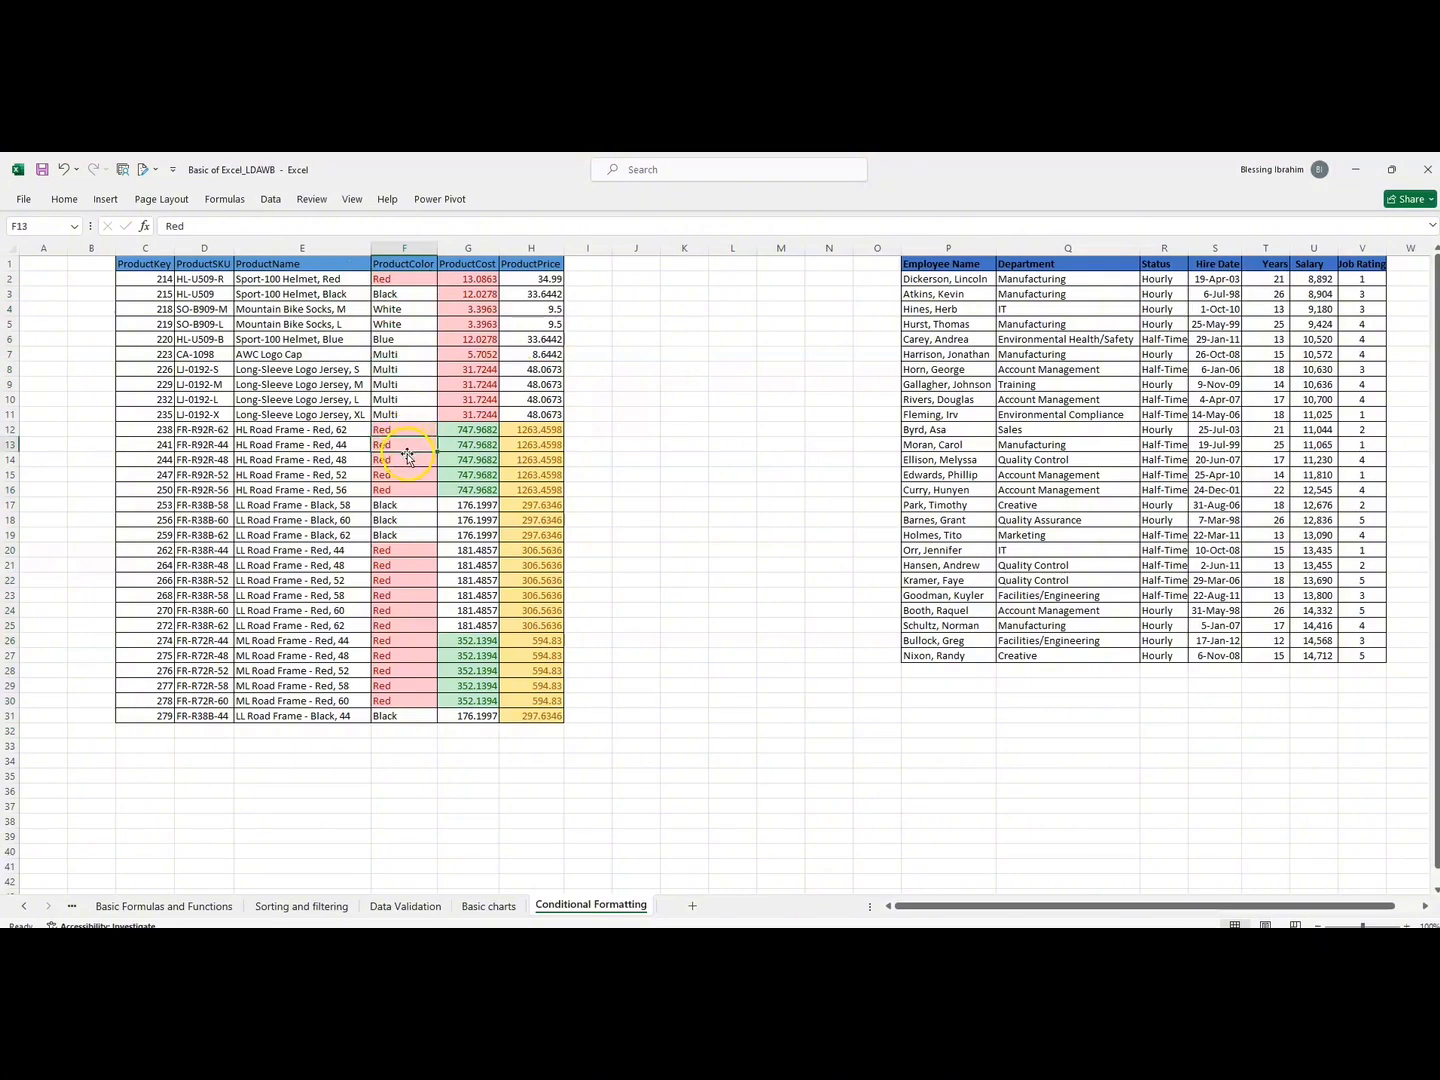
{"action": "left_click", "coordinate": [407, 459]}
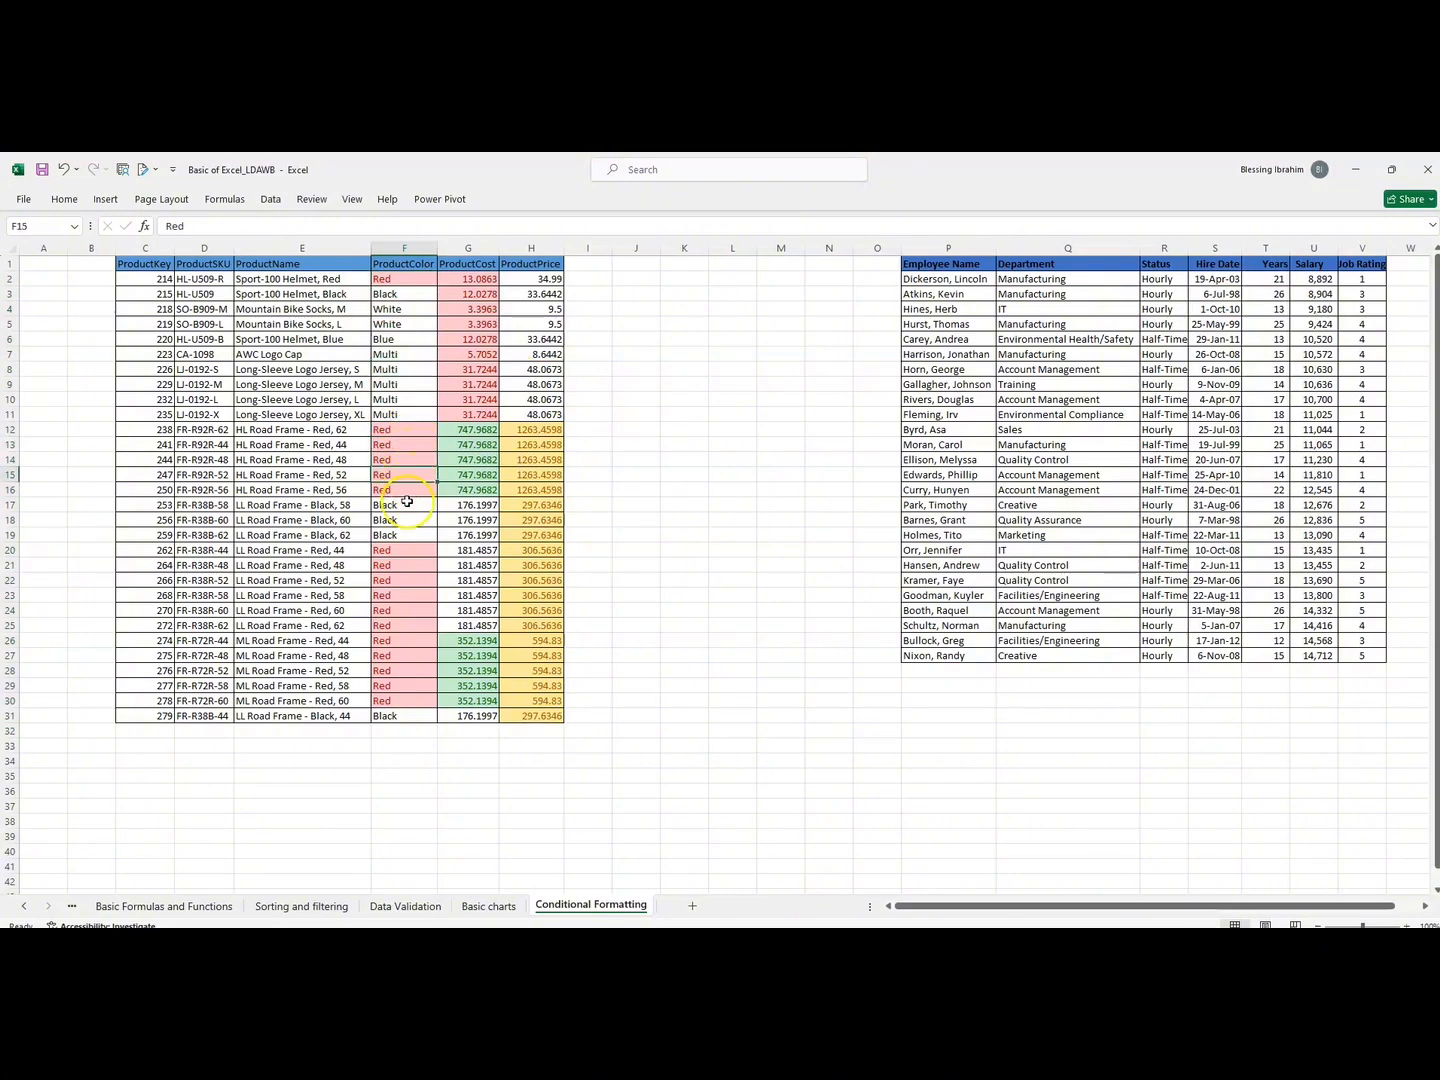
{"action": "left_click", "coordinate": [405, 489]}
{"action": "left_click", "coordinate": [402, 552]}
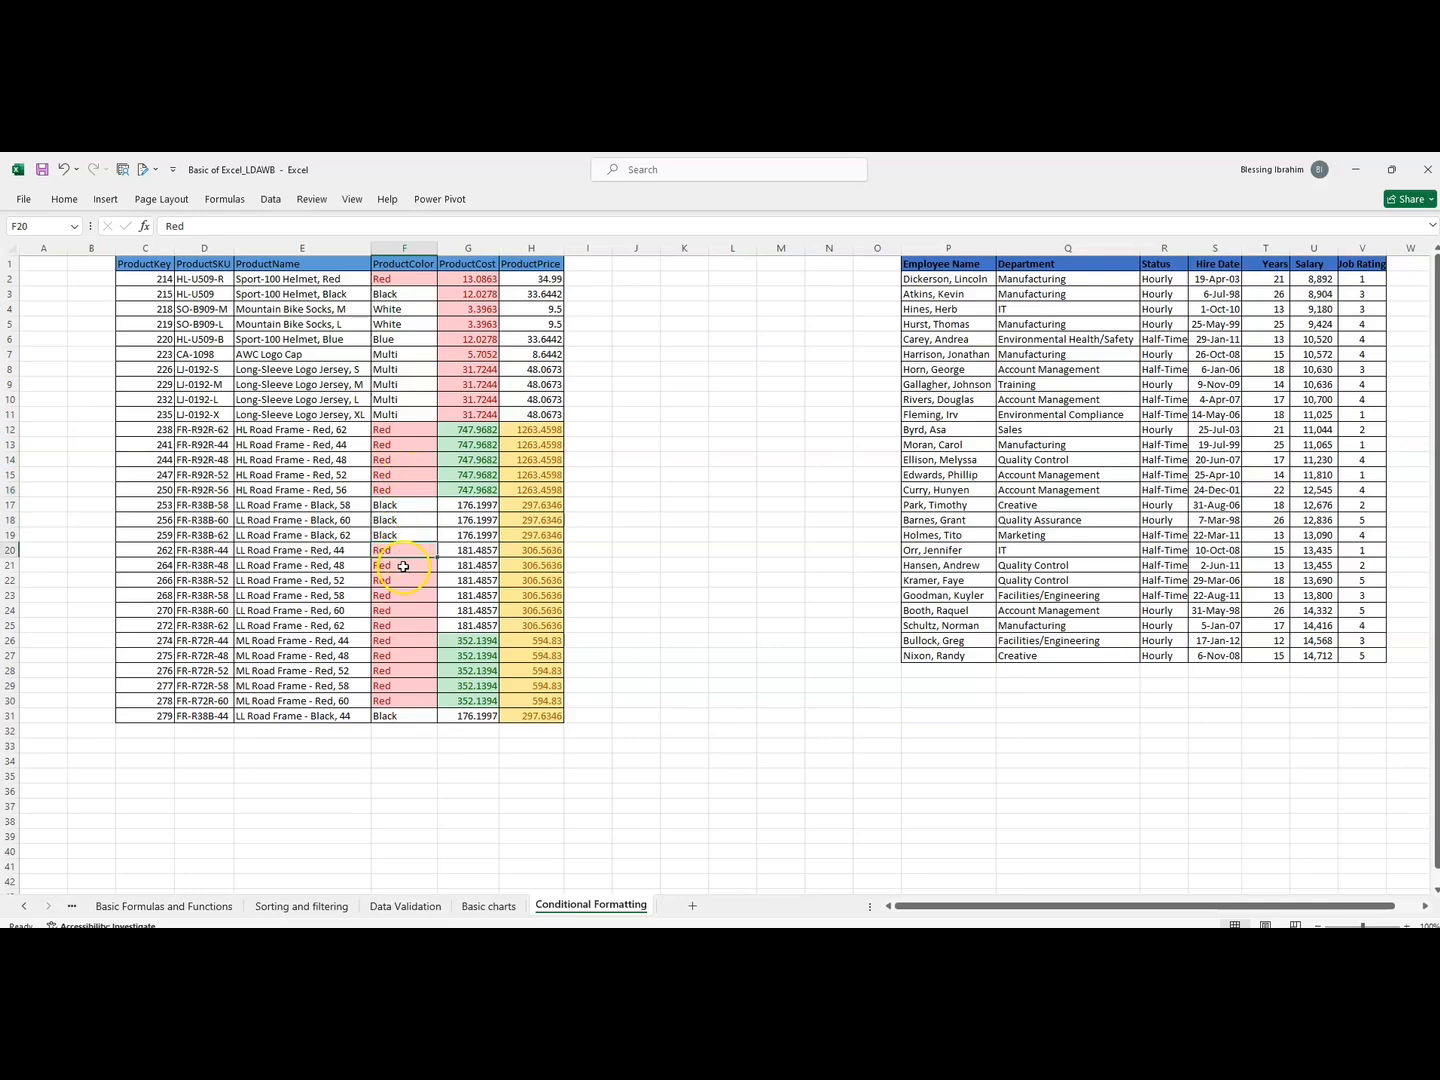
{"action": "left_click", "coordinate": [401, 565]}
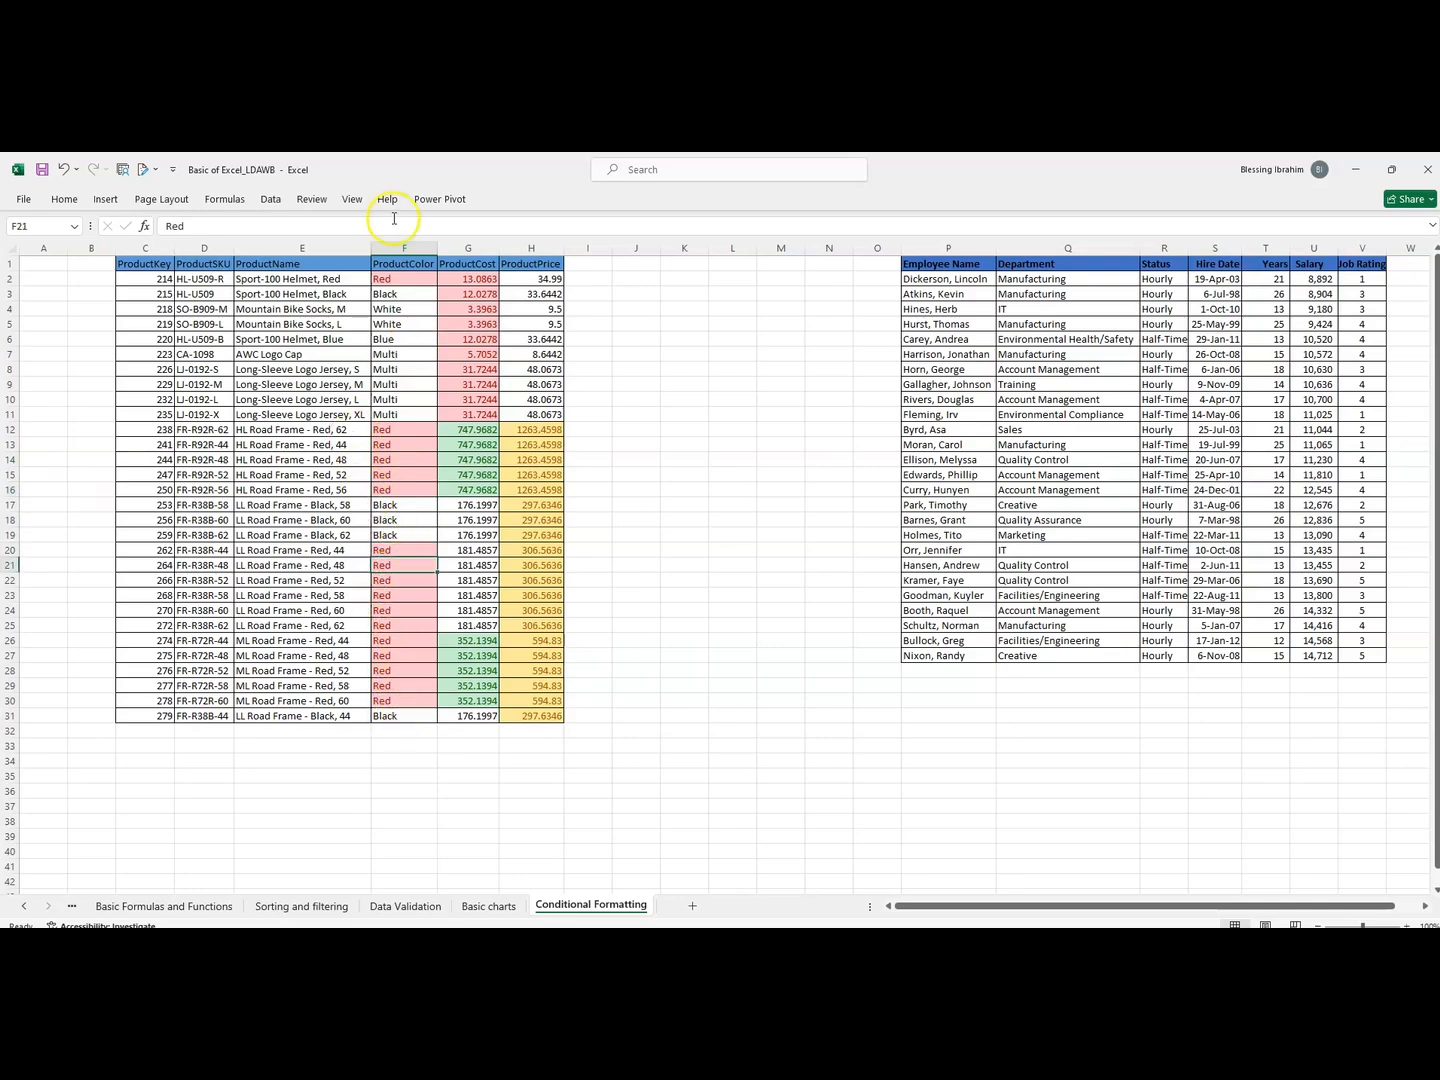
{"action": "left_click", "coordinate": [72, 204]}
{"action": "left_click", "coordinate": [700, 248]}
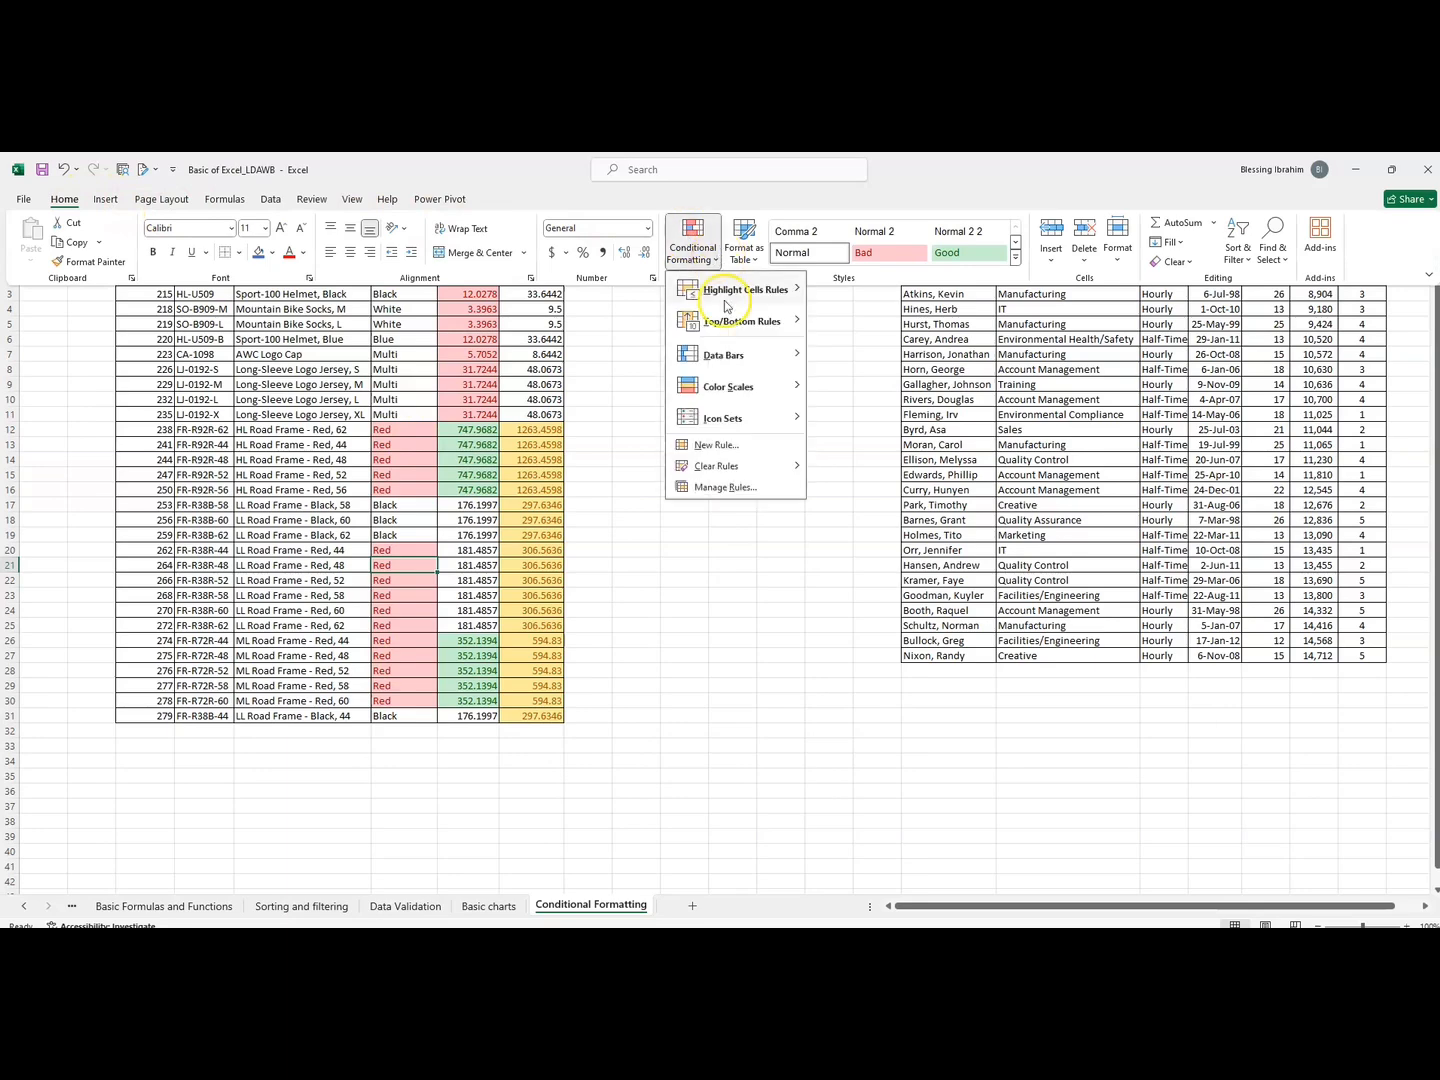
{"action": "mouse_move", "coordinate": [760, 290]}
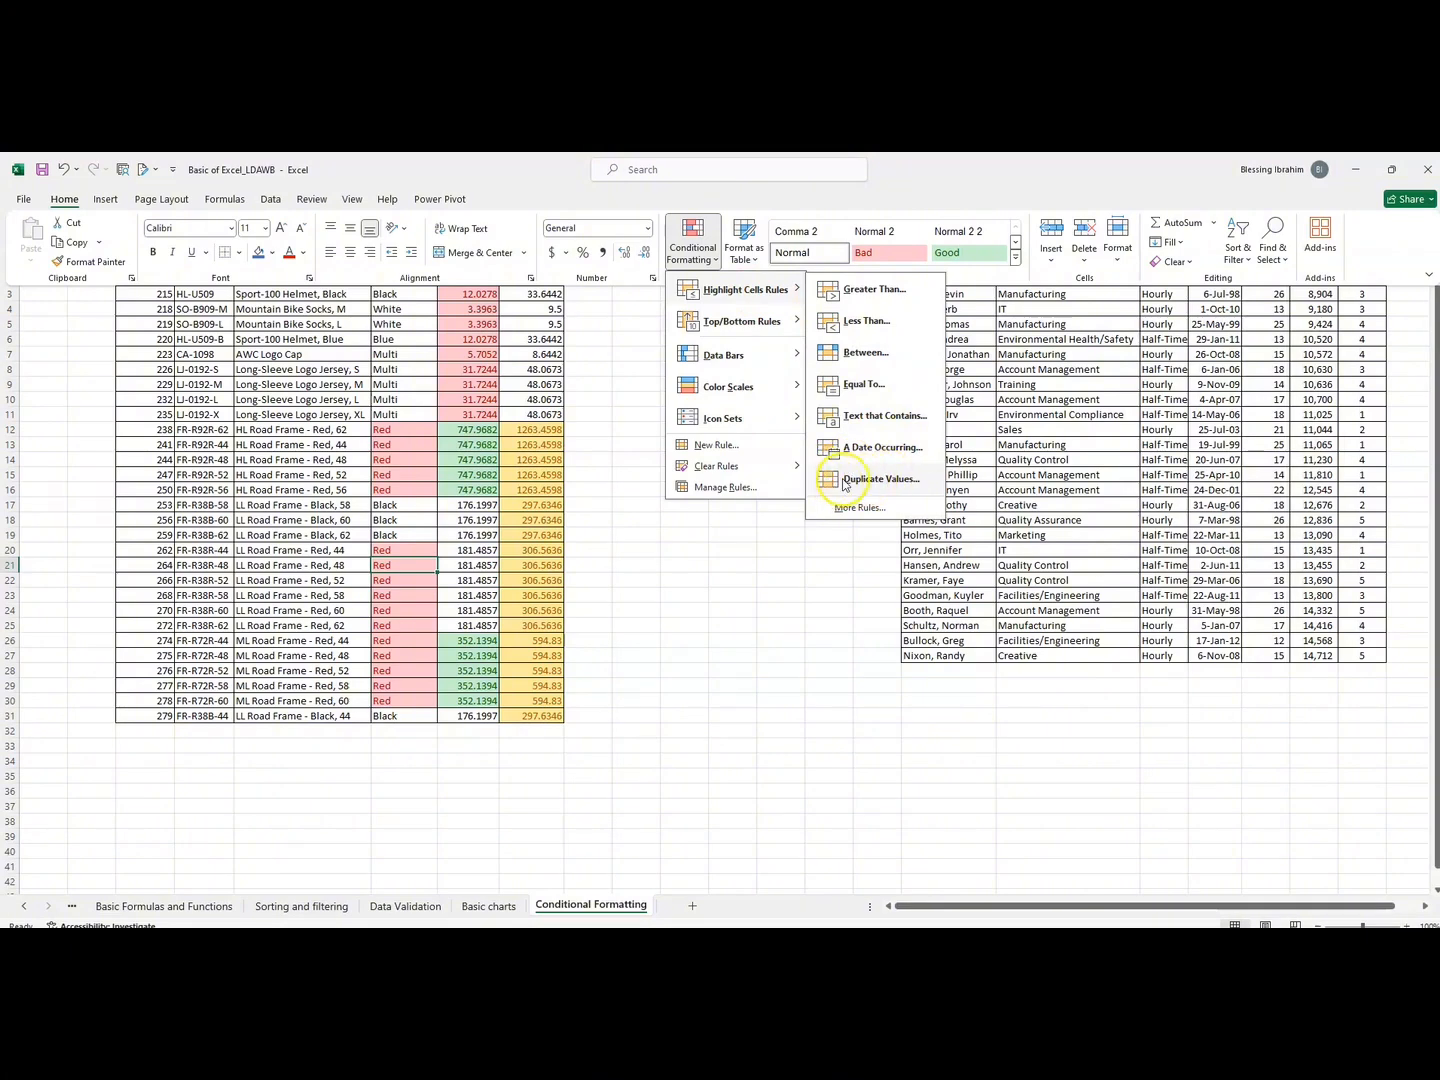
{"action": "left_click", "coordinate": [602, 364]}
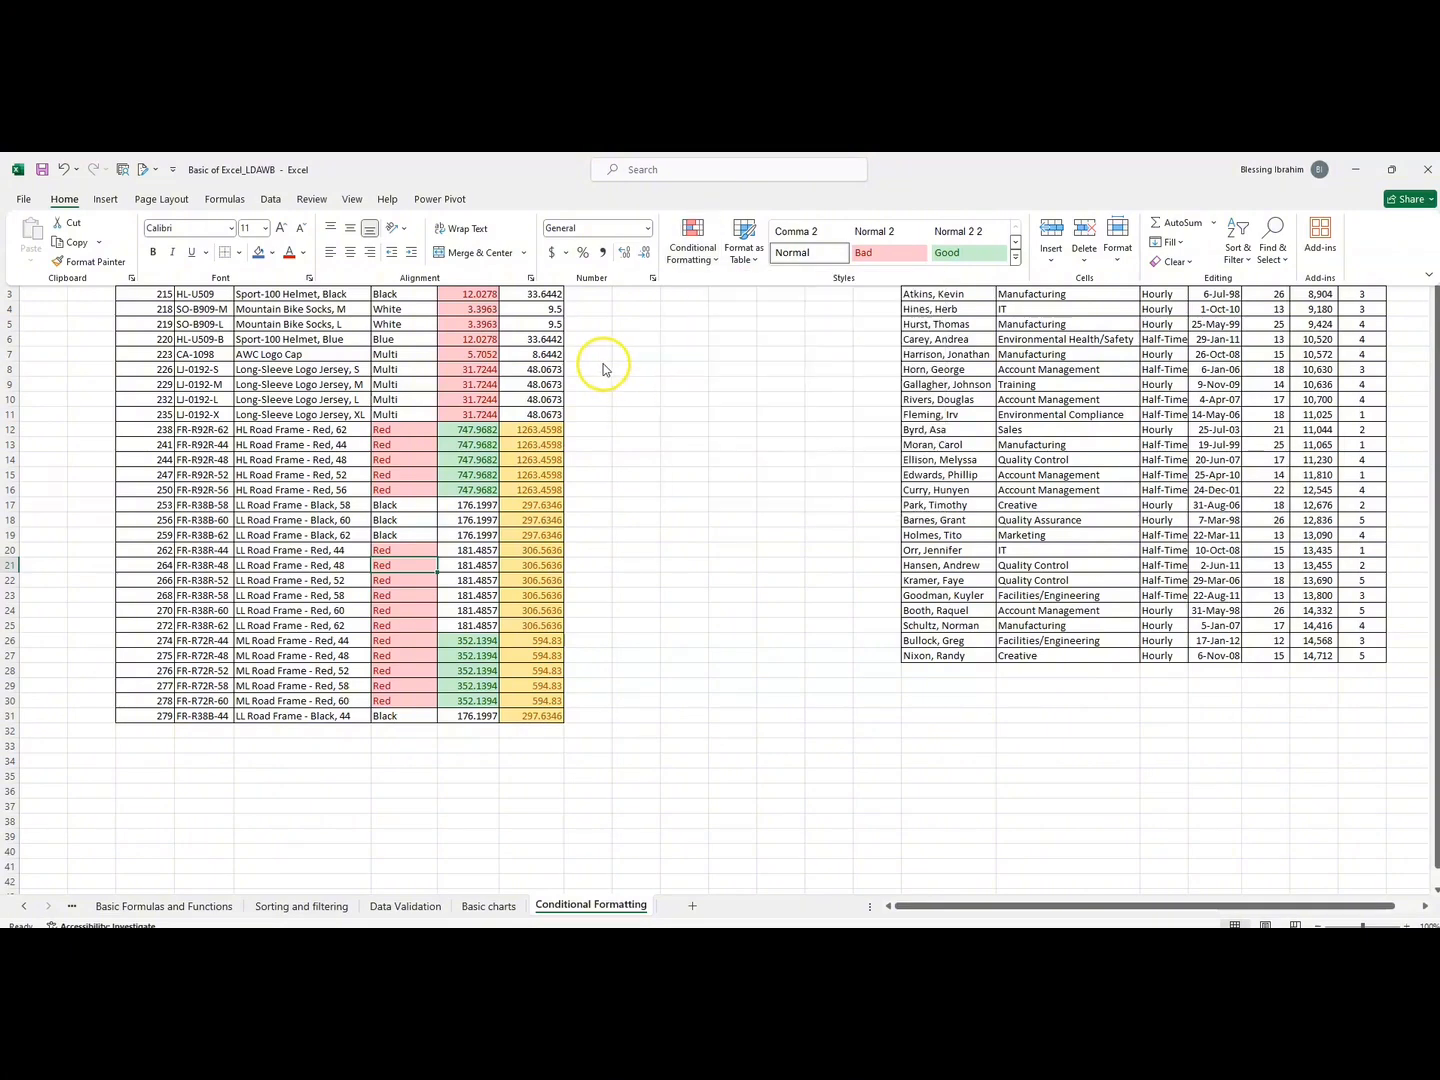
Clear the conditional formatting rules from the ProductColor cells F2:F31 only.
{"action": "left_click", "coordinate": [401, 338]}
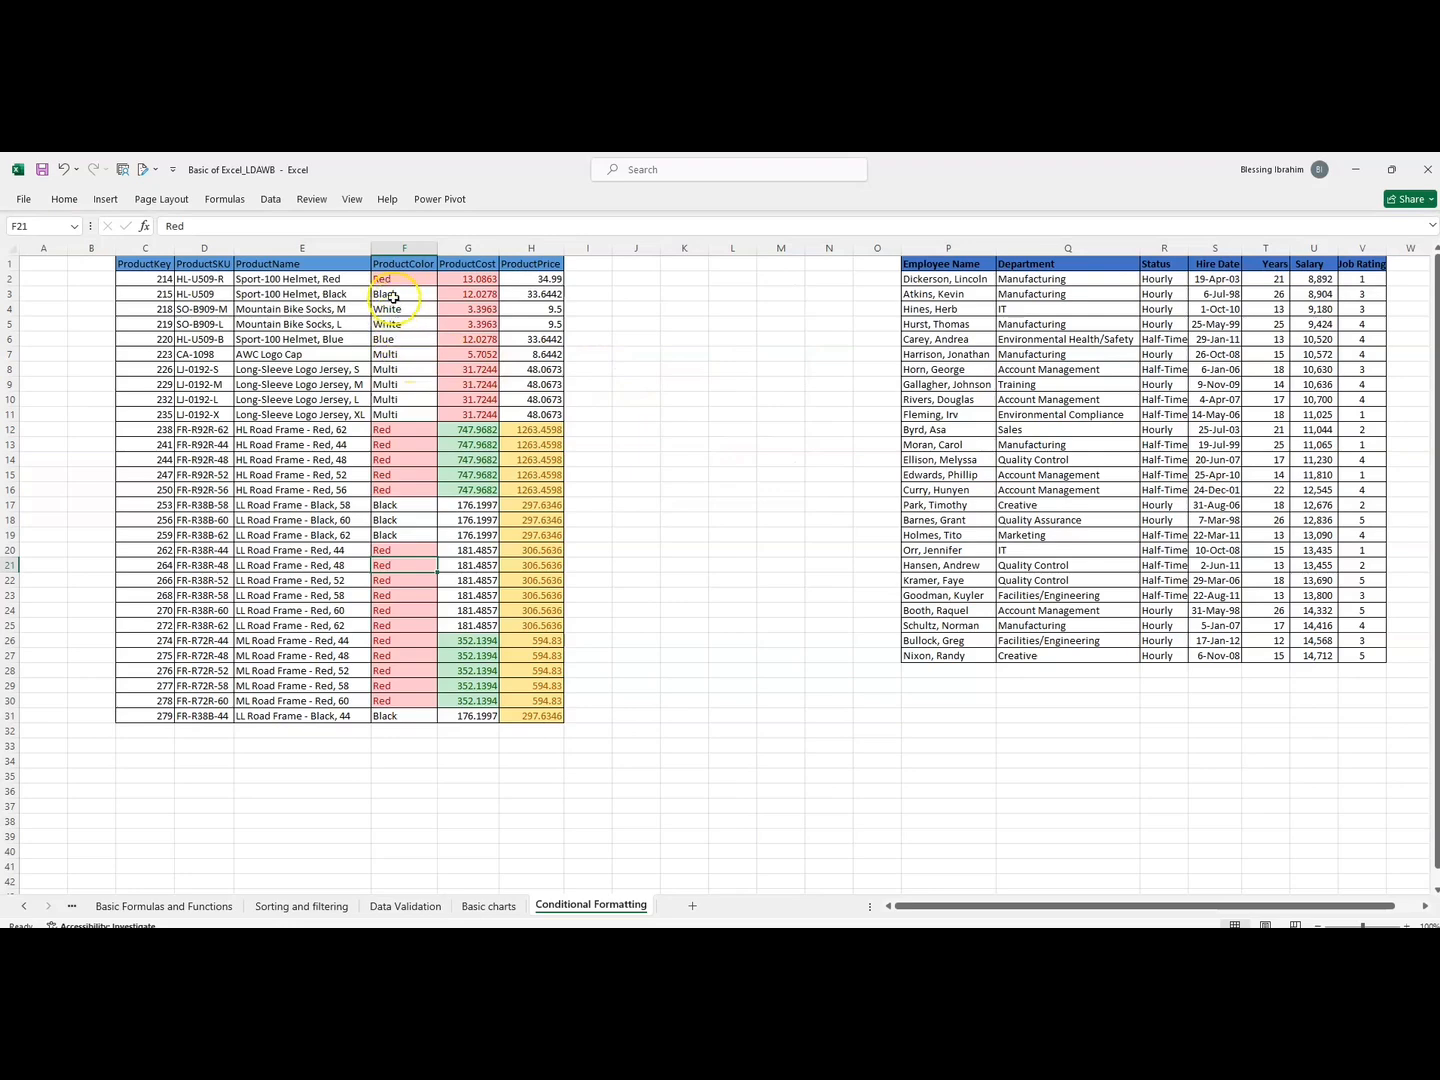
{"action": "left_click_drag", "start_coordinate": [395, 279], "coordinate": [381, 715]}
{"action": "left_click", "coordinate": [66, 203]}
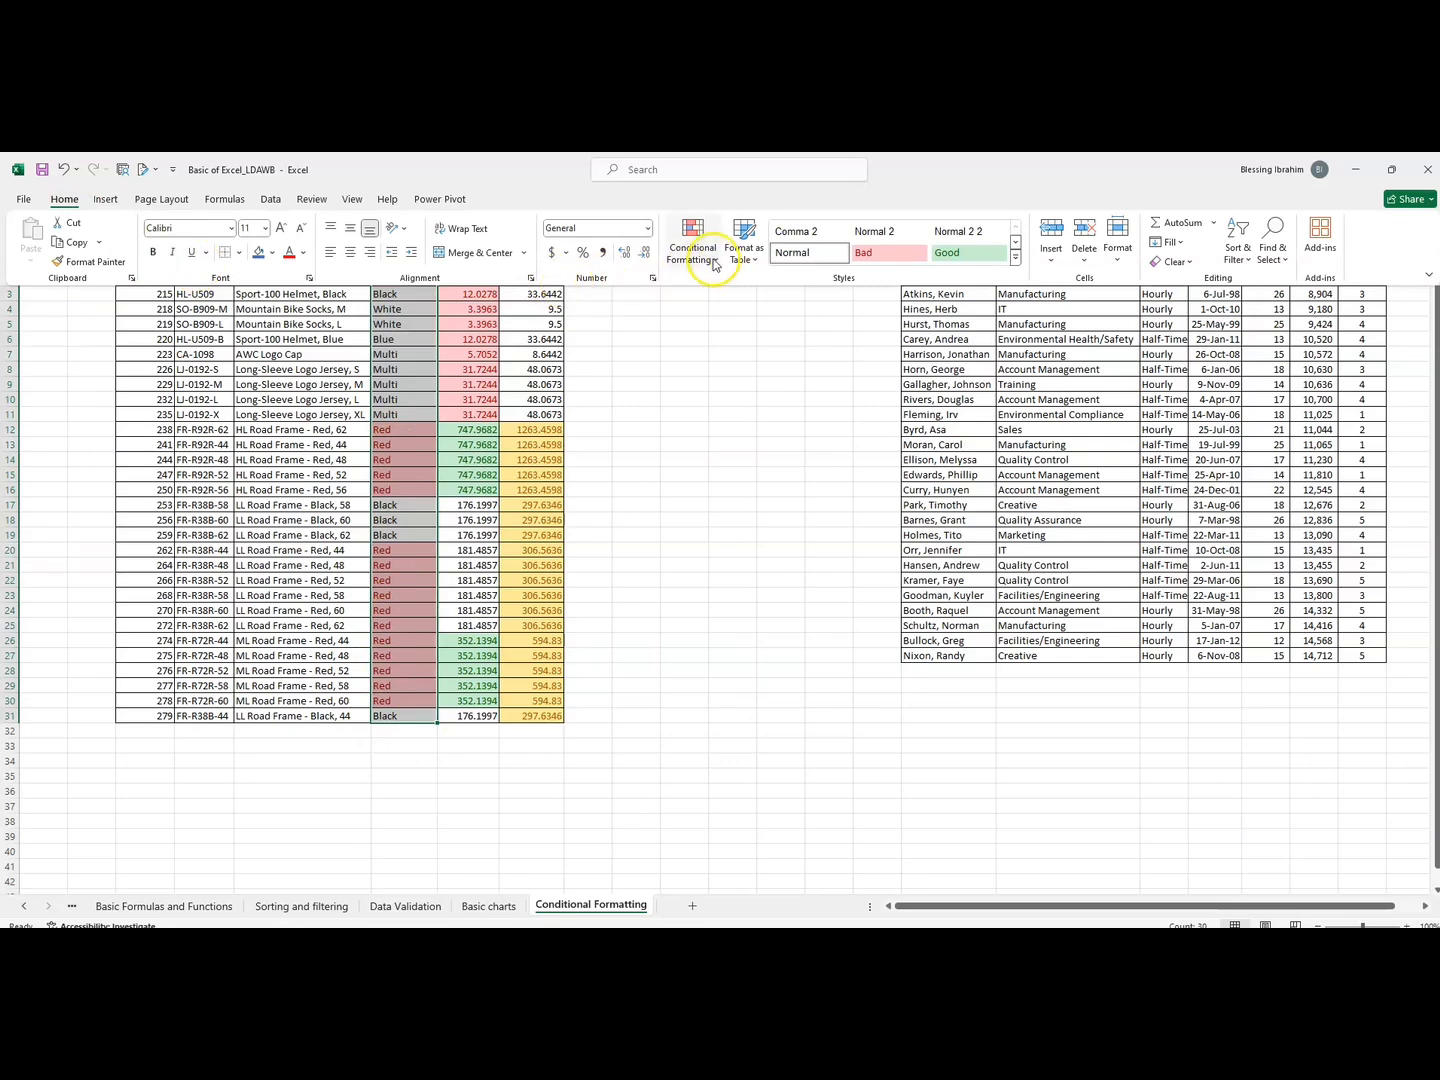
{"action": "left_click", "coordinate": [705, 256]}
{"action": "mouse_move", "coordinate": [722, 469]}
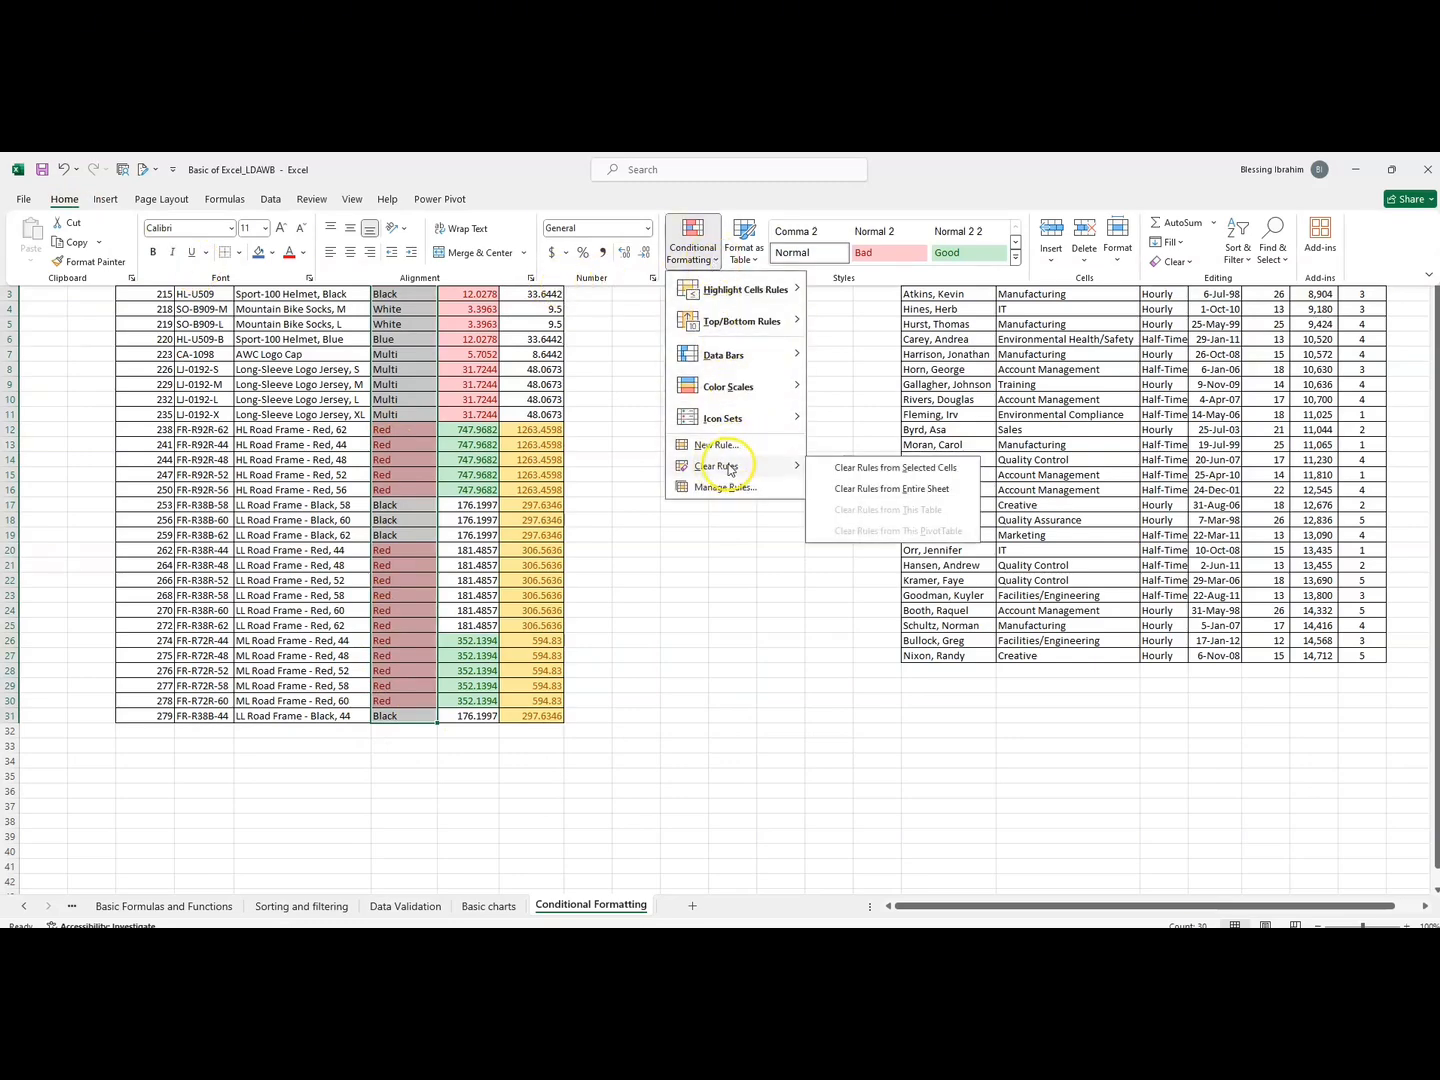
{"action": "left_click", "coordinate": [851, 468]}
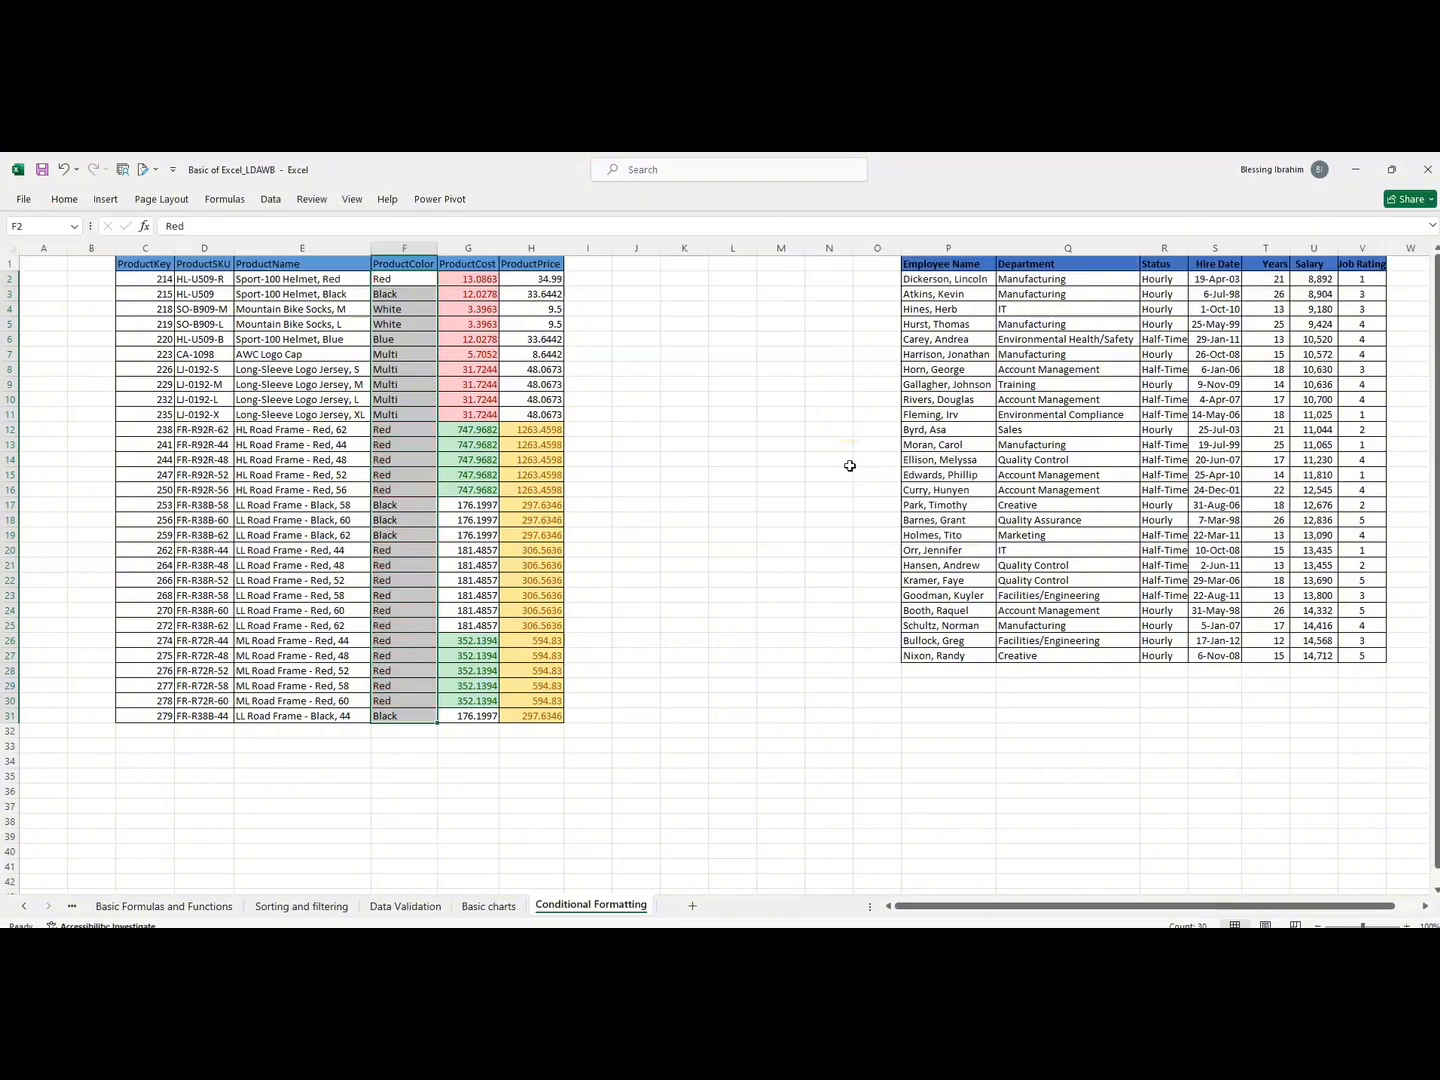
Highlight duplicate ProductColor values in F2:F31 using Yellow Fill with Dark Yellow Text.
{"action": "left_click", "coordinate": [384, 280]}
{"action": "left_click_drag", "start_coordinate": [383, 280], "coordinate": [373, 718]}
{"action": "left_click", "coordinate": [65, 197]}
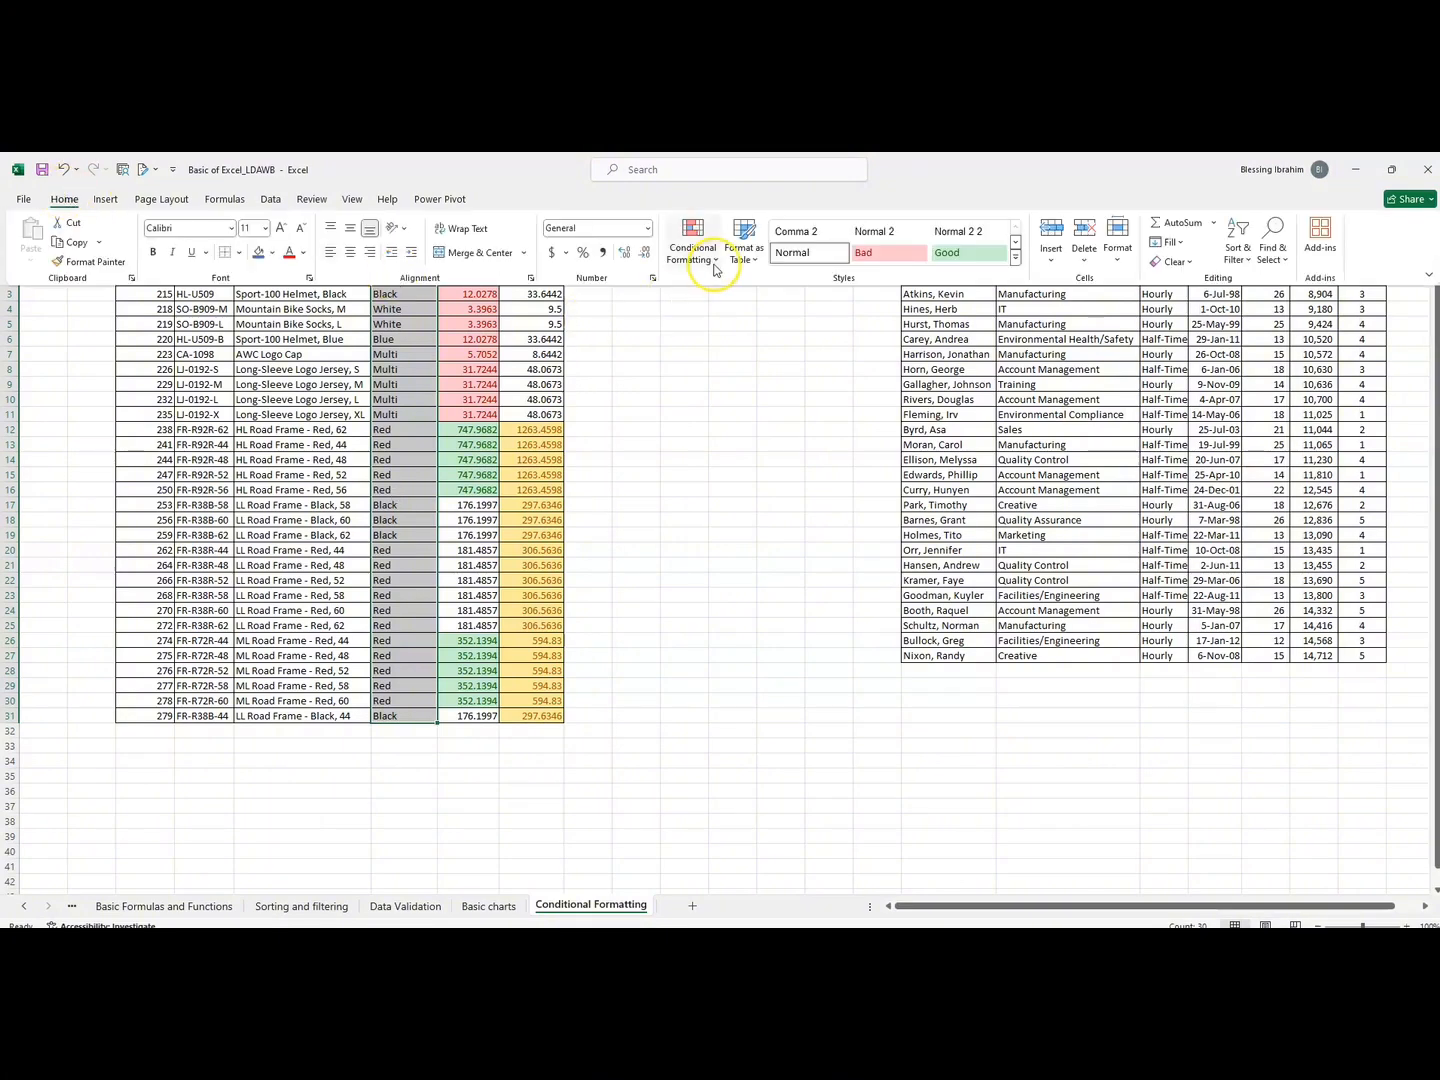
{"action": "left_click", "coordinate": [714, 262]}
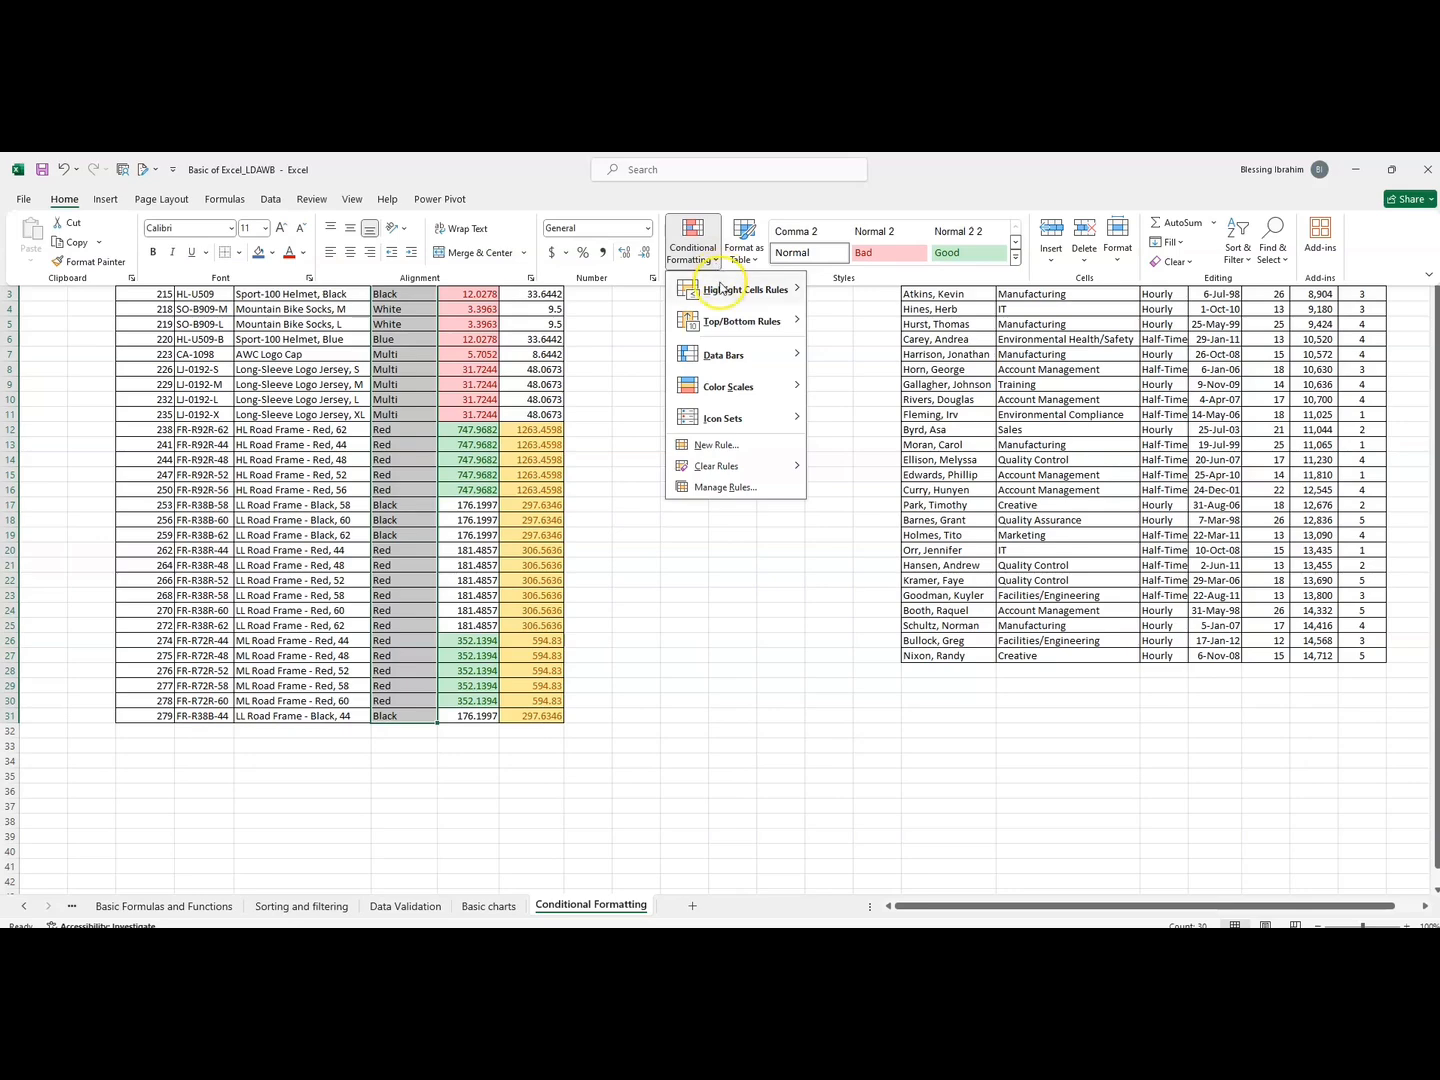
{"action": "left_click", "coordinate": [879, 480]}
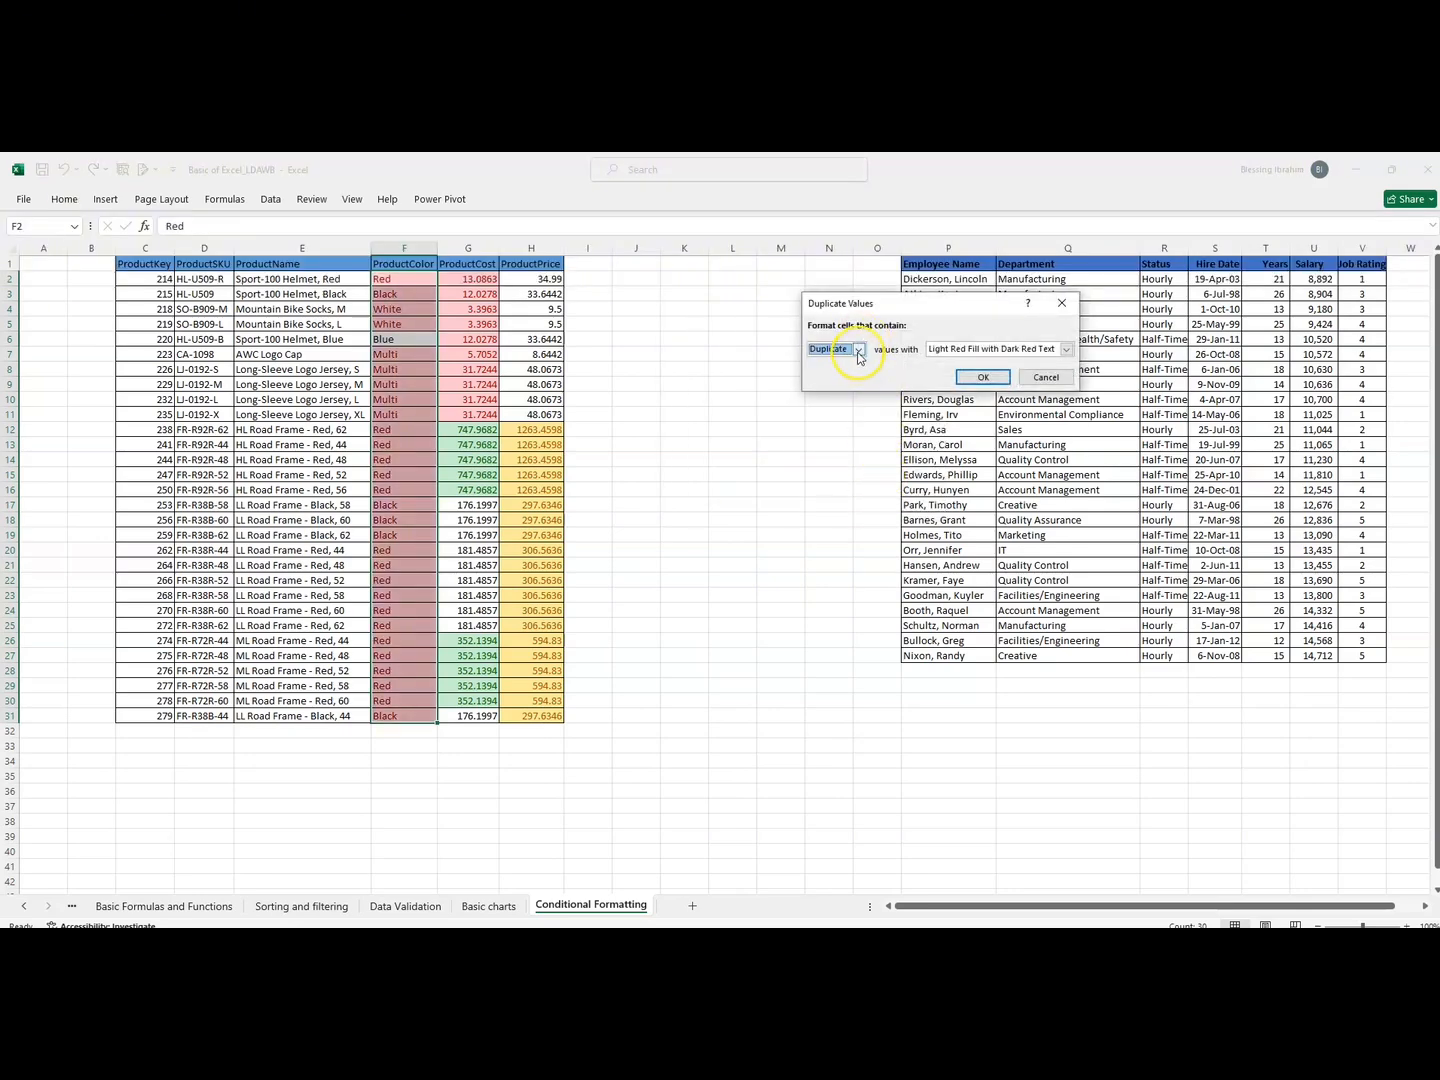
{"action": "left_click", "coordinate": [858, 350]}
{"action": "left_click", "coordinate": [841, 373]}
{"action": "left_click", "coordinate": [859, 350]}
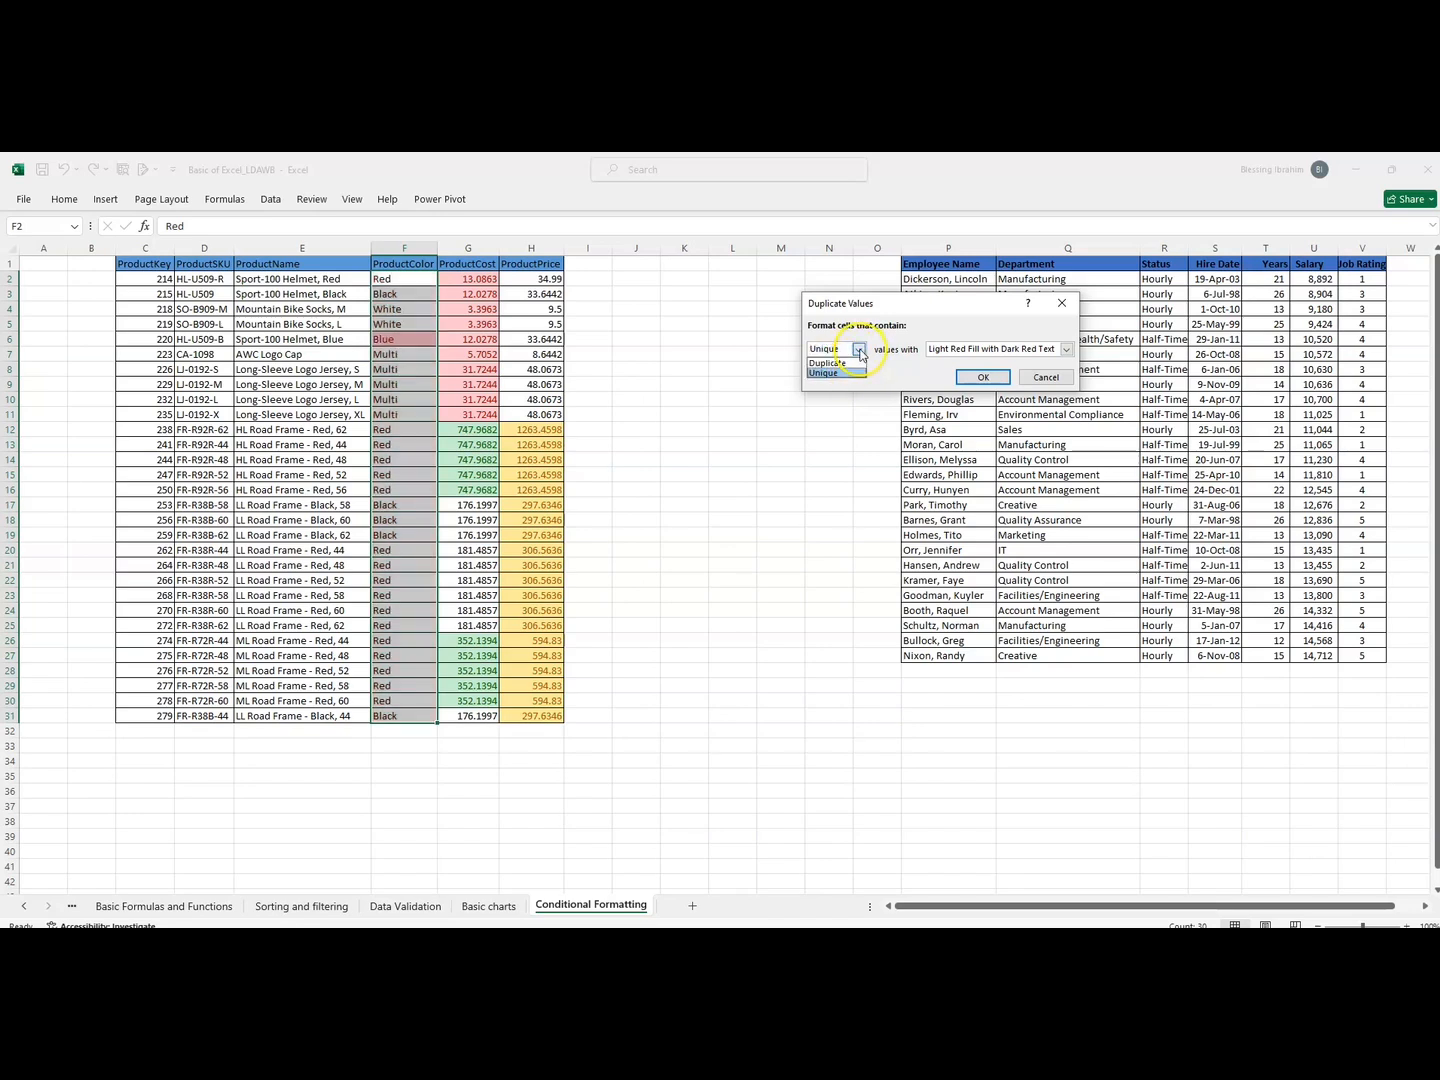
{"action": "left_click", "coordinate": [845, 363]}
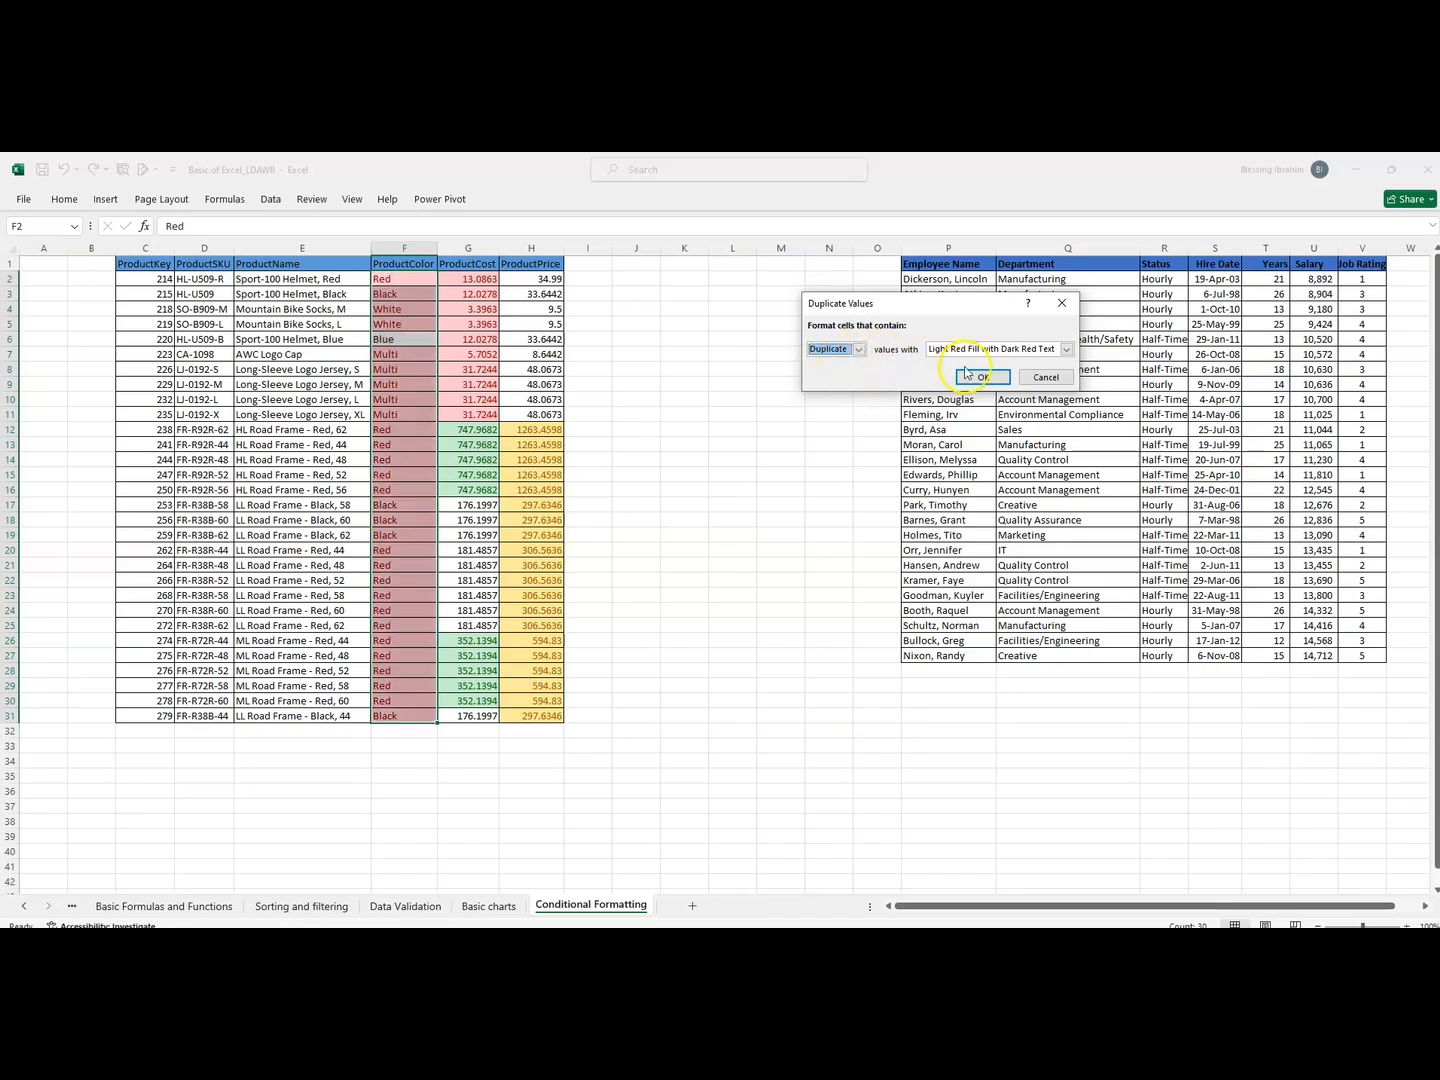
{"action": "left_click", "coordinate": [1067, 349]}
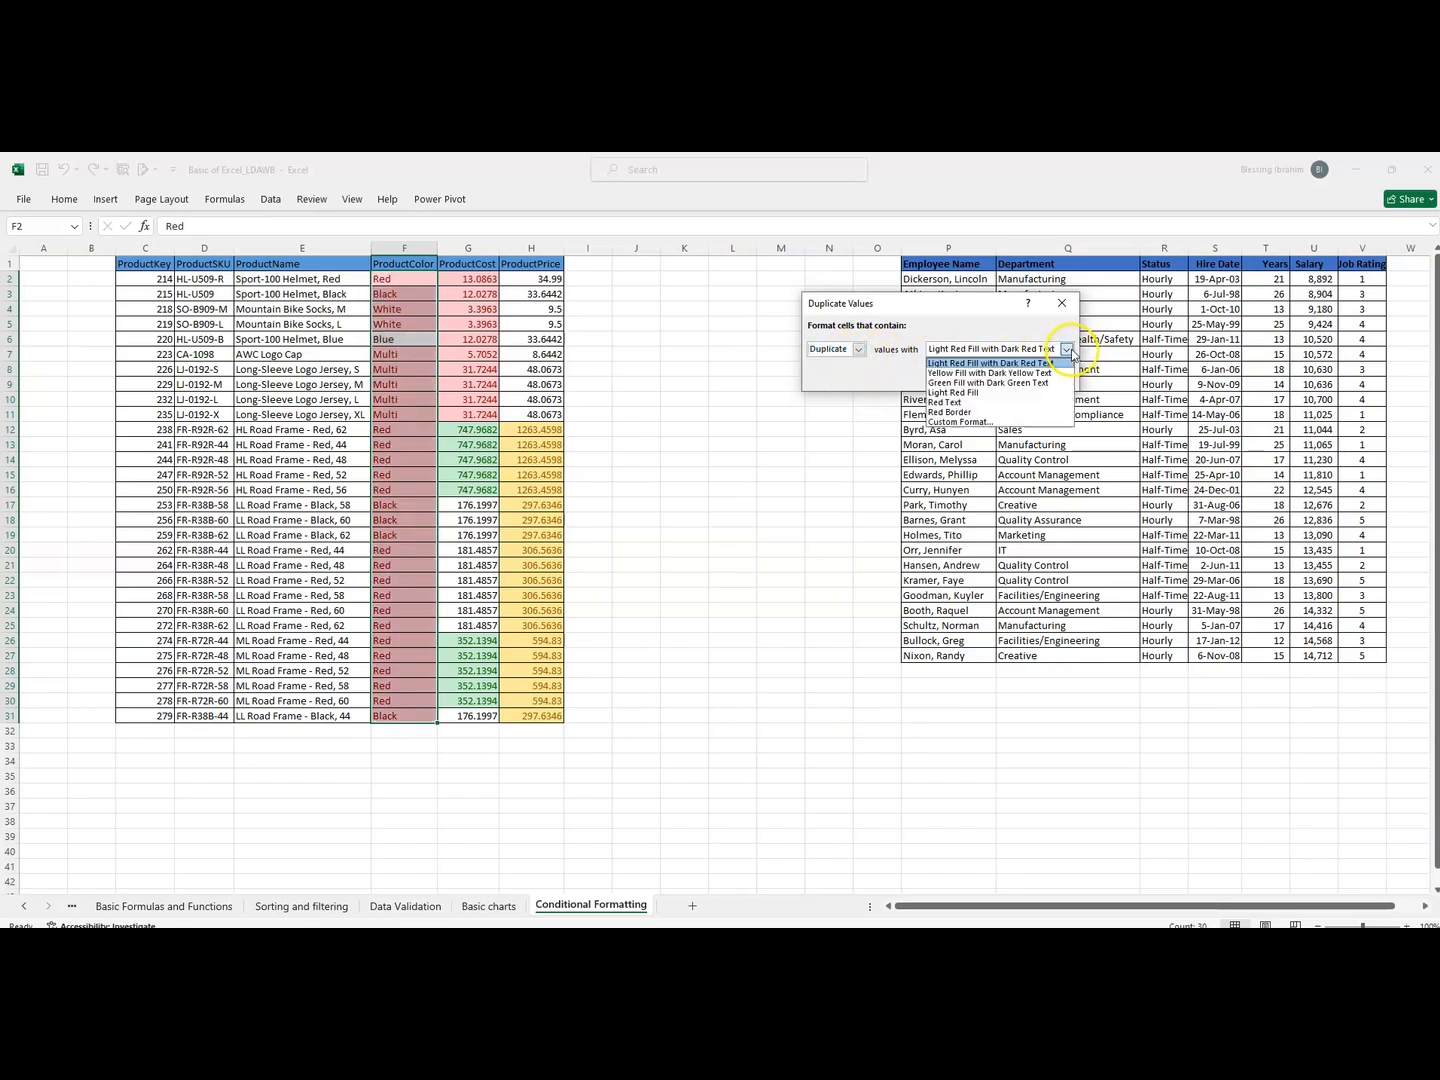
{"action": "left_click", "coordinate": [985, 374]}
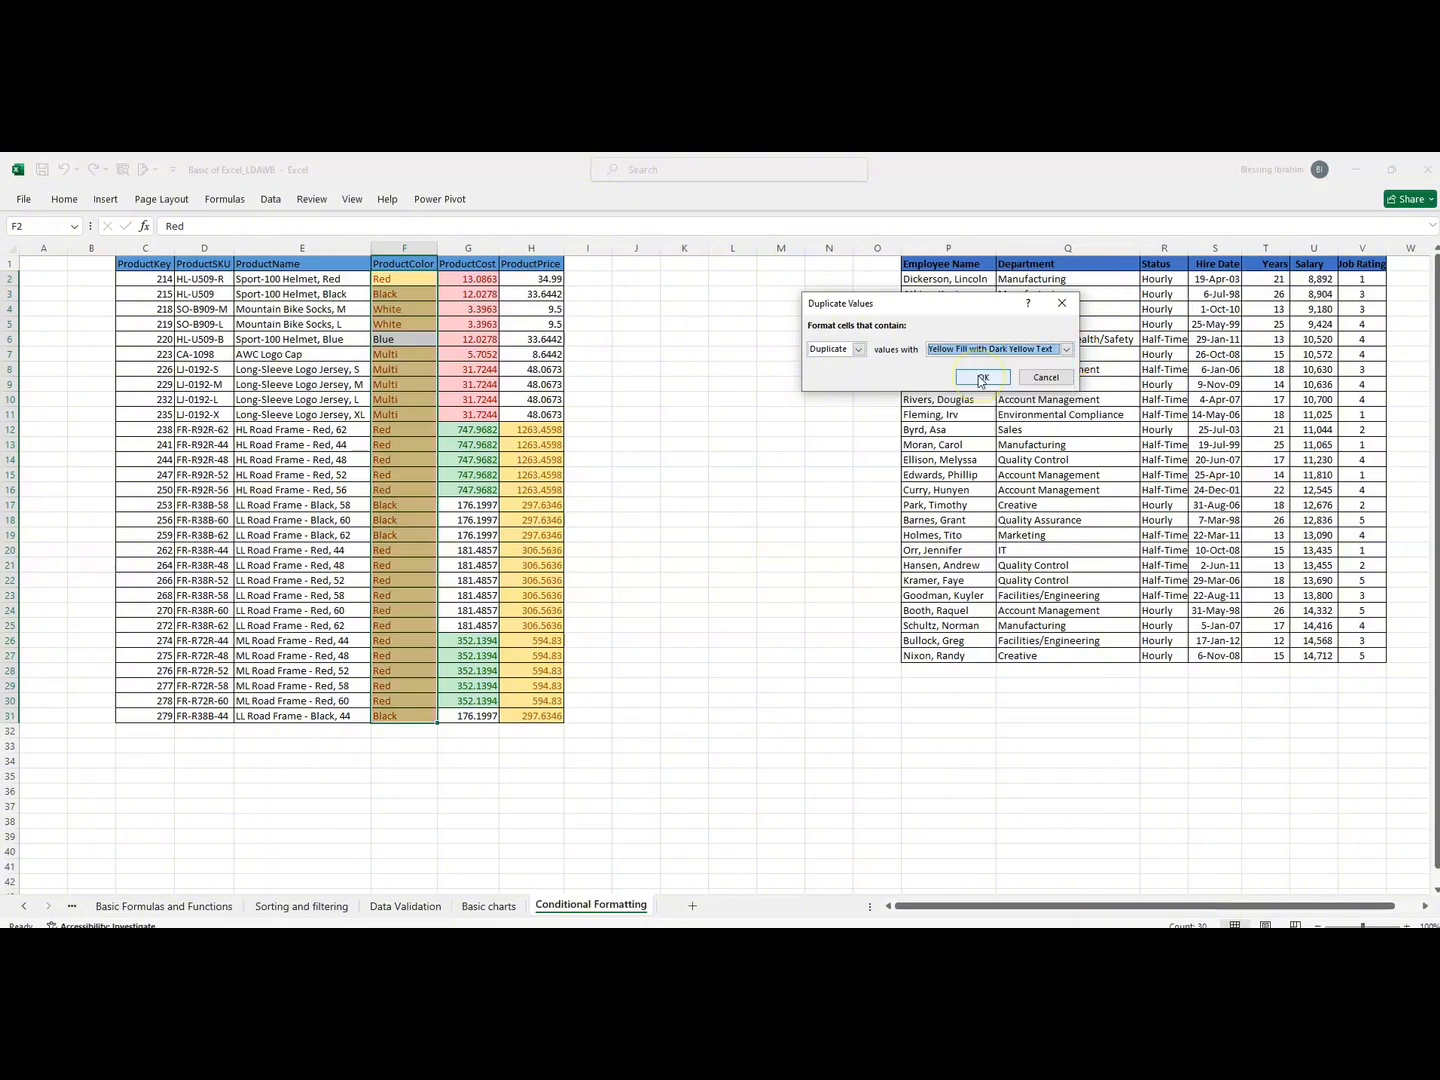
{"action": "left_click", "coordinate": [980, 378]}
{"action": "left_click", "coordinate": [668, 373]}
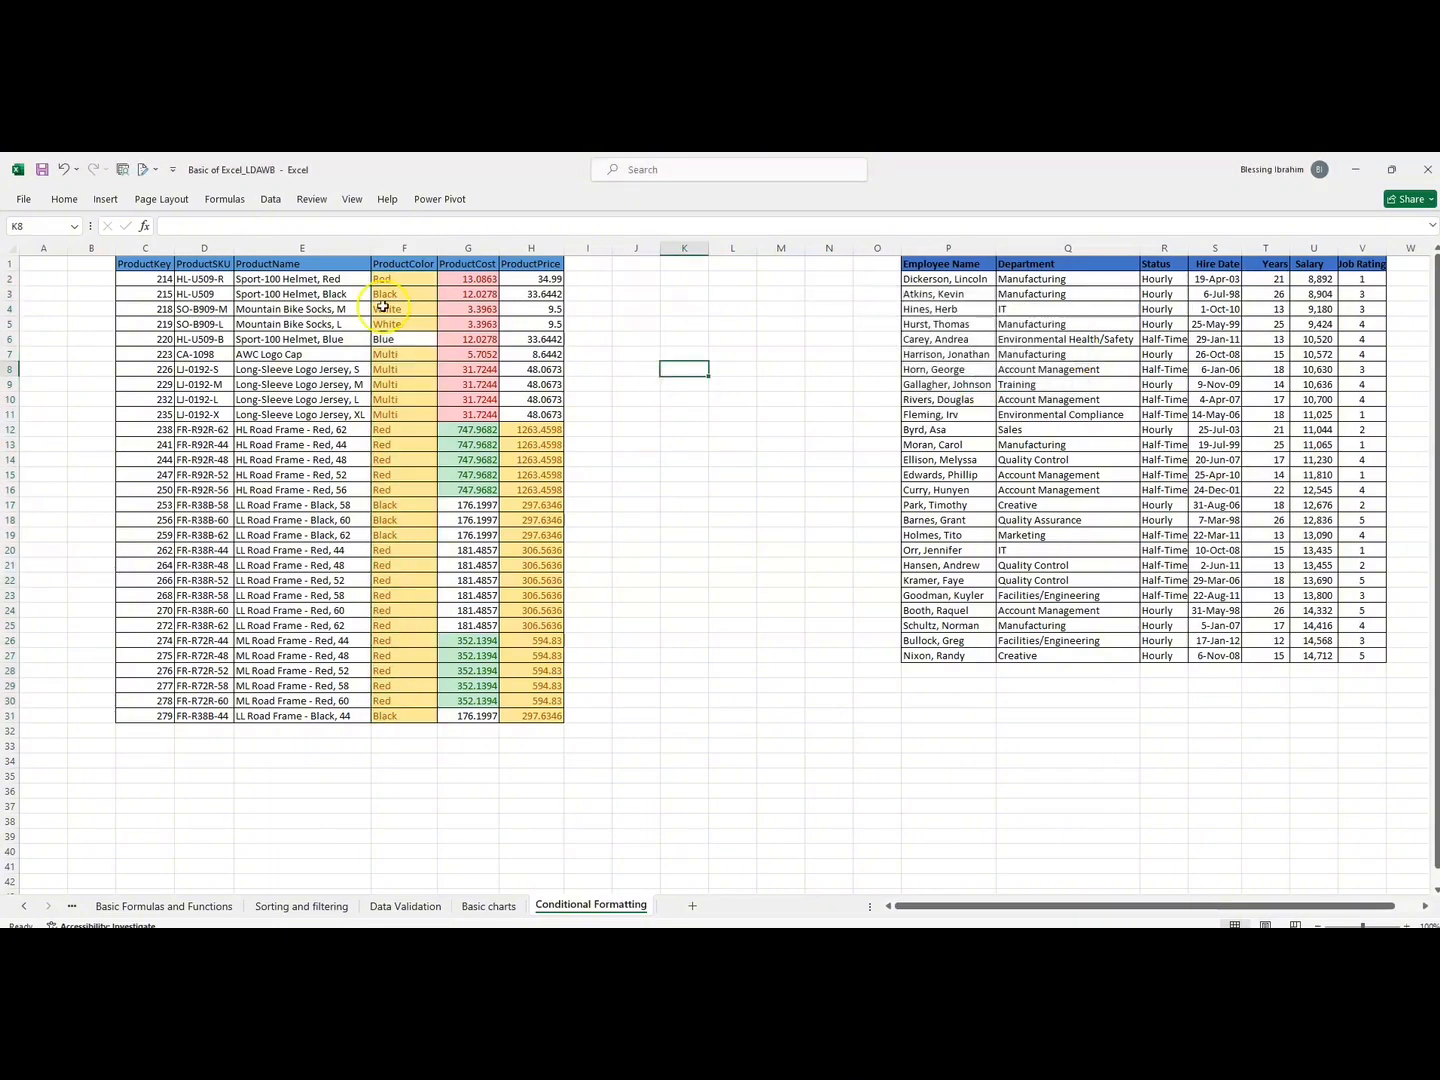
Examine the ProductColor column to compare the repeated colors with the color that occurs only once.
{"action": "left_click_drag", "start_coordinate": [382, 282], "coordinate": [383, 612]}
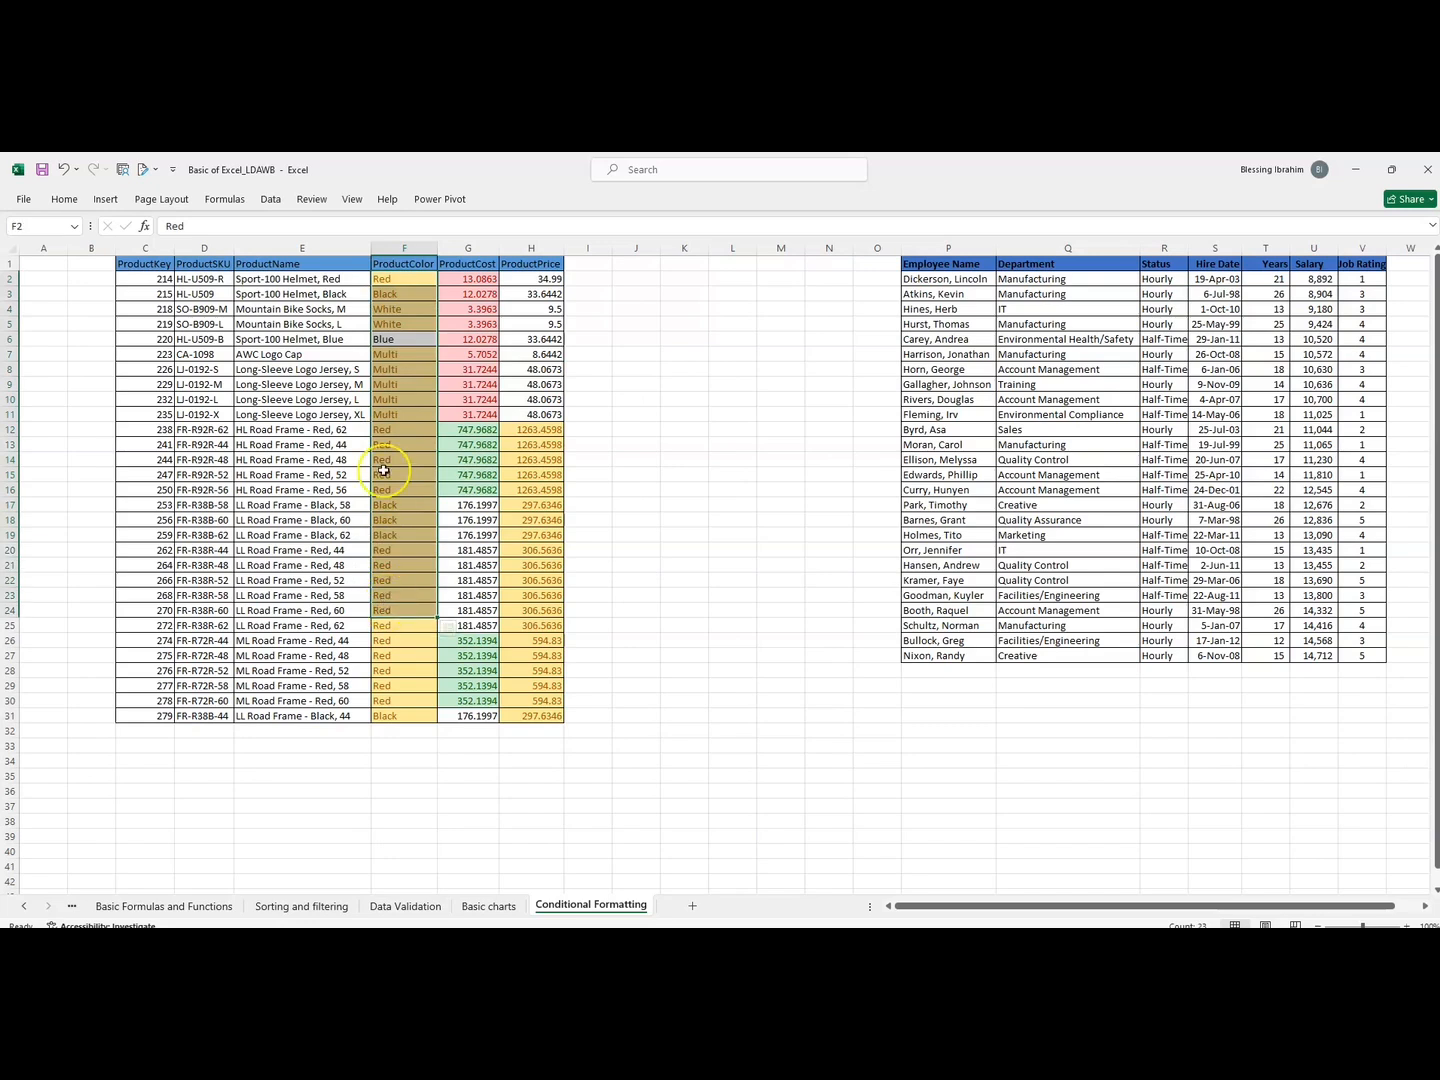
{"action": "left_click", "coordinate": [383, 340]}
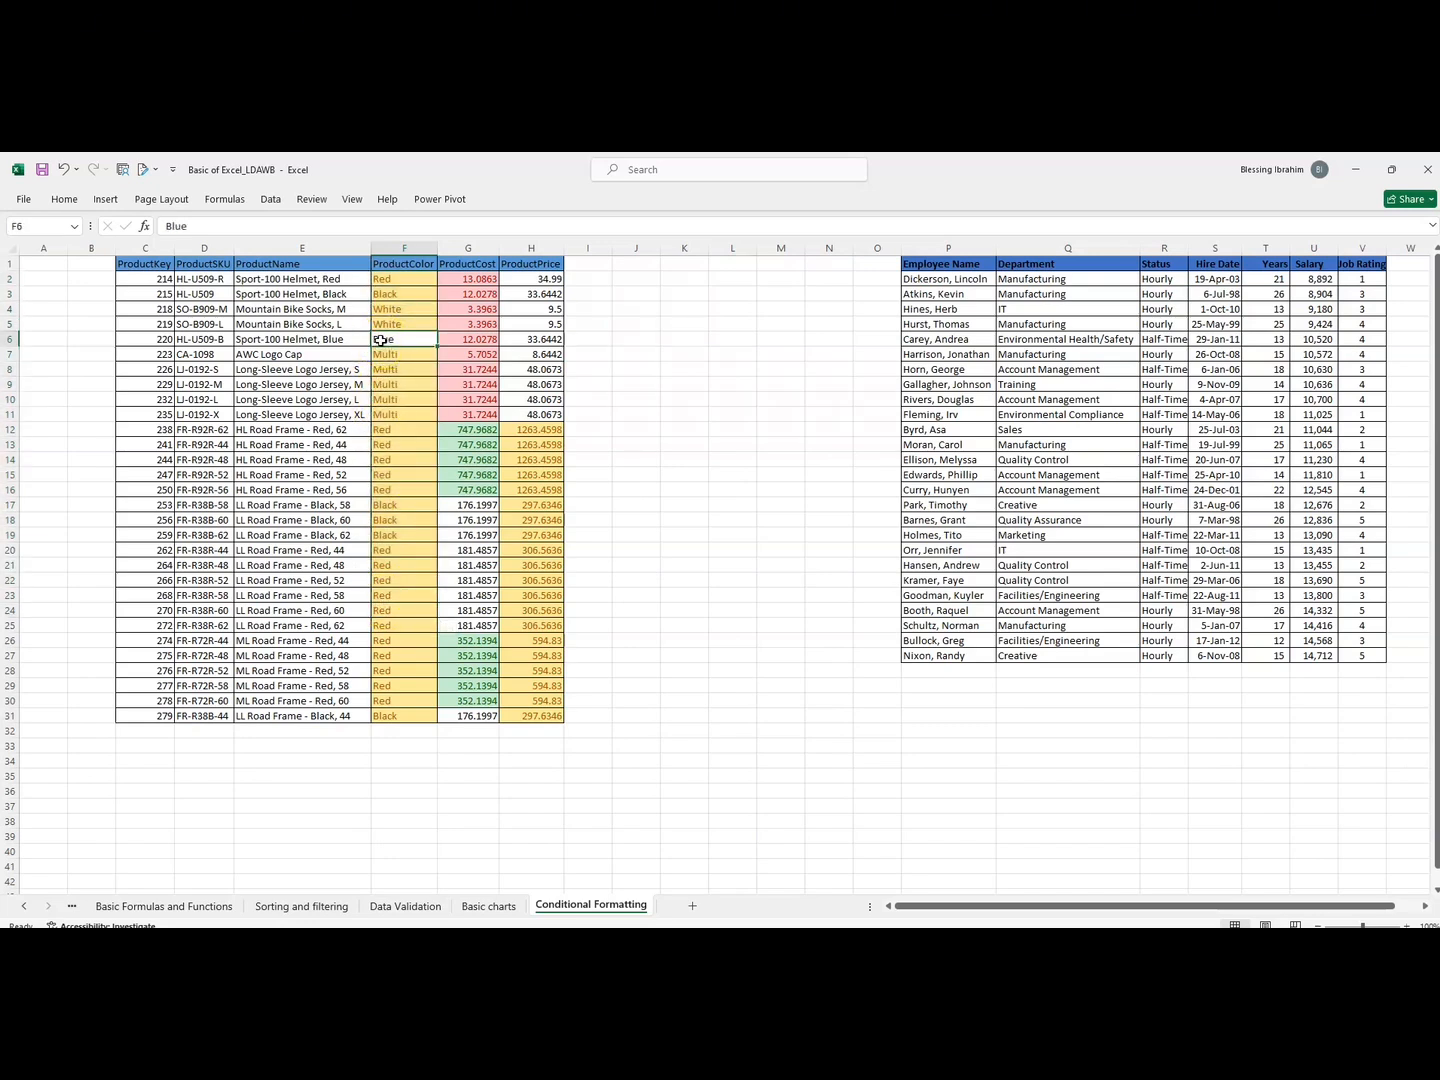
{"action": "left_click", "coordinate": [384, 281]}
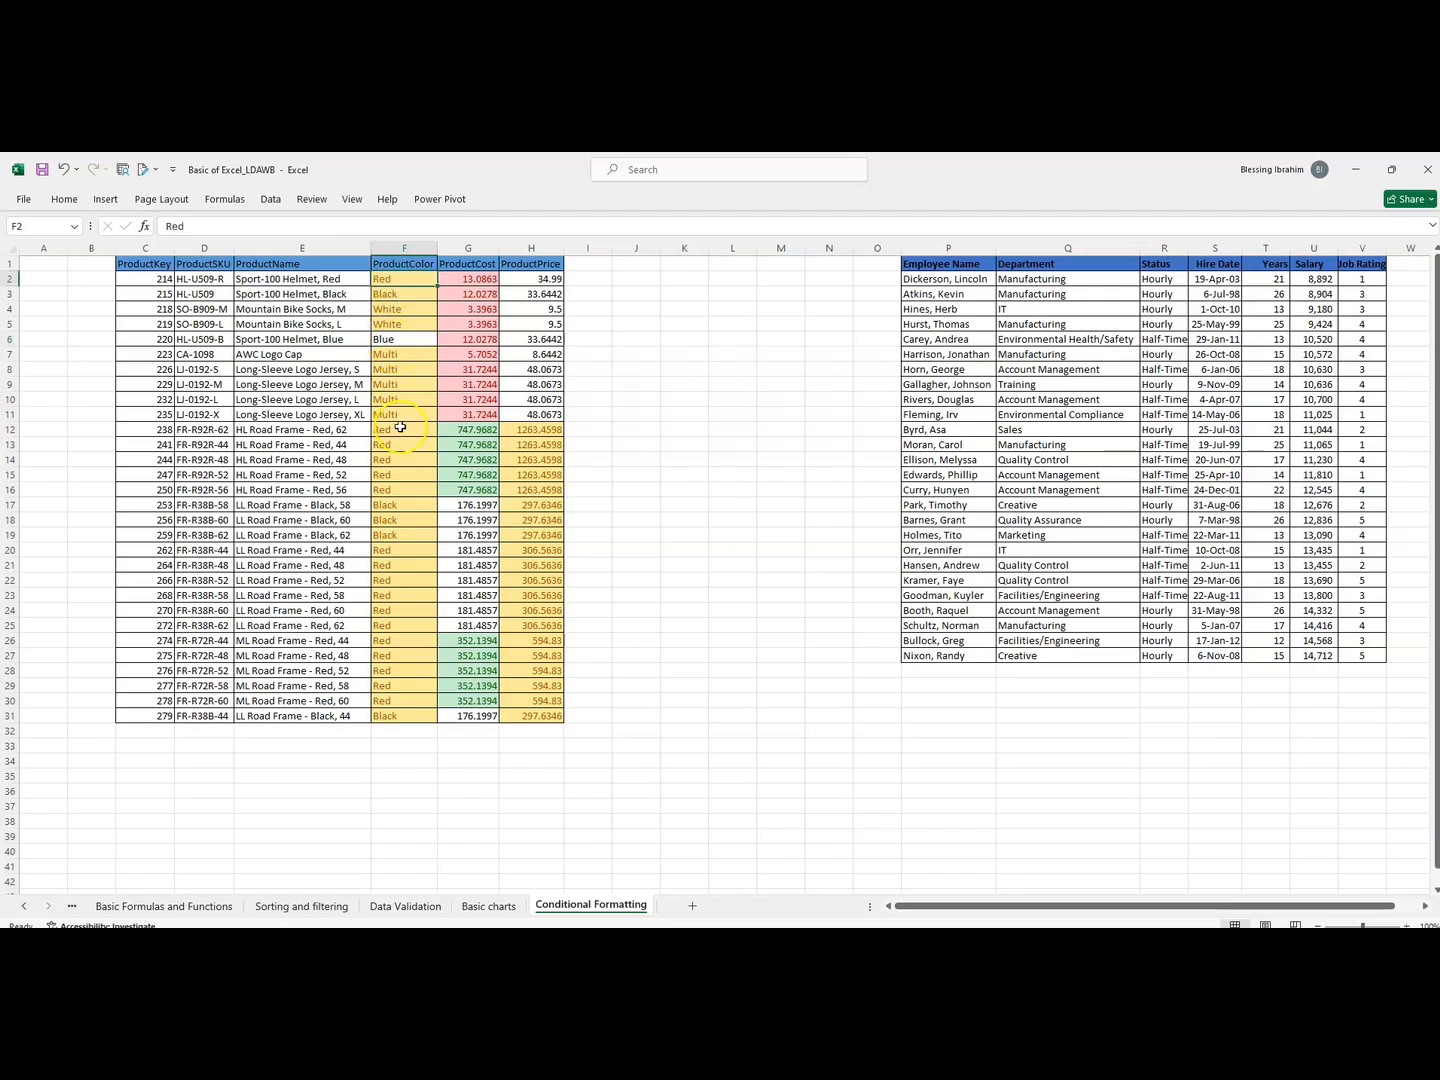
{"action": "left_click_drag", "start_coordinate": [401, 427], "coordinate": [391, 505]}
{"action": "left_click", "coordinate": [386, 357]}
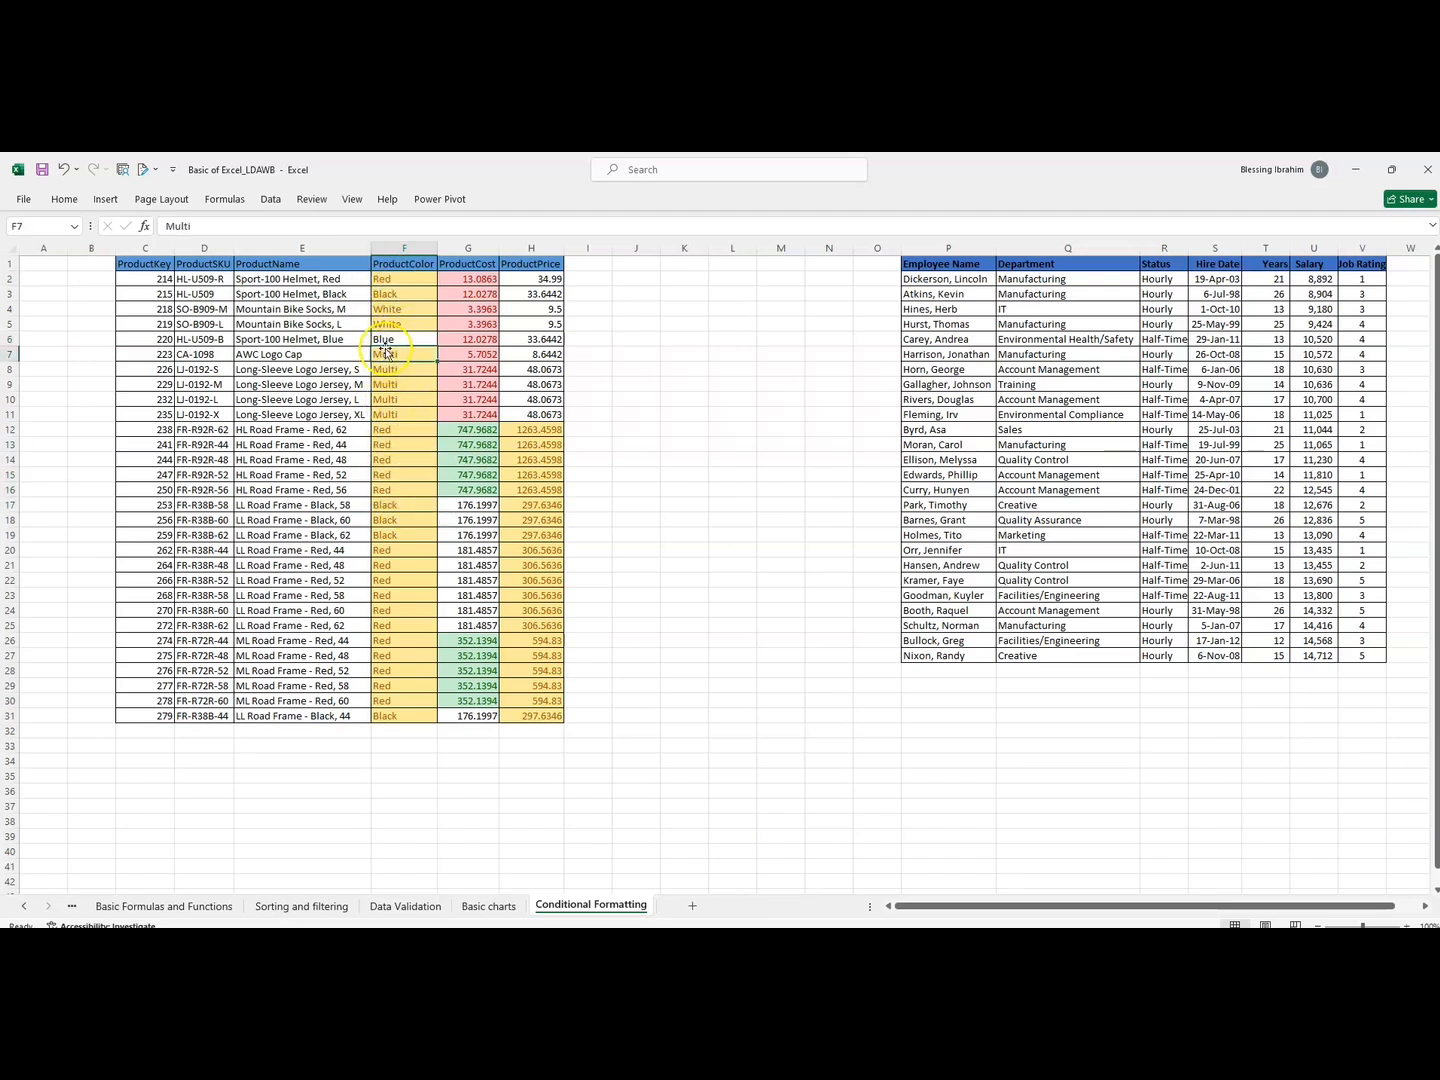
Clear the conditional formatting rules from the selected ProductColor cells F2:F31, keeping the cost and price rules.
{"action": "left_click_drag", "start_coordinate": [384, 323], "coordinate": [405, 716]}
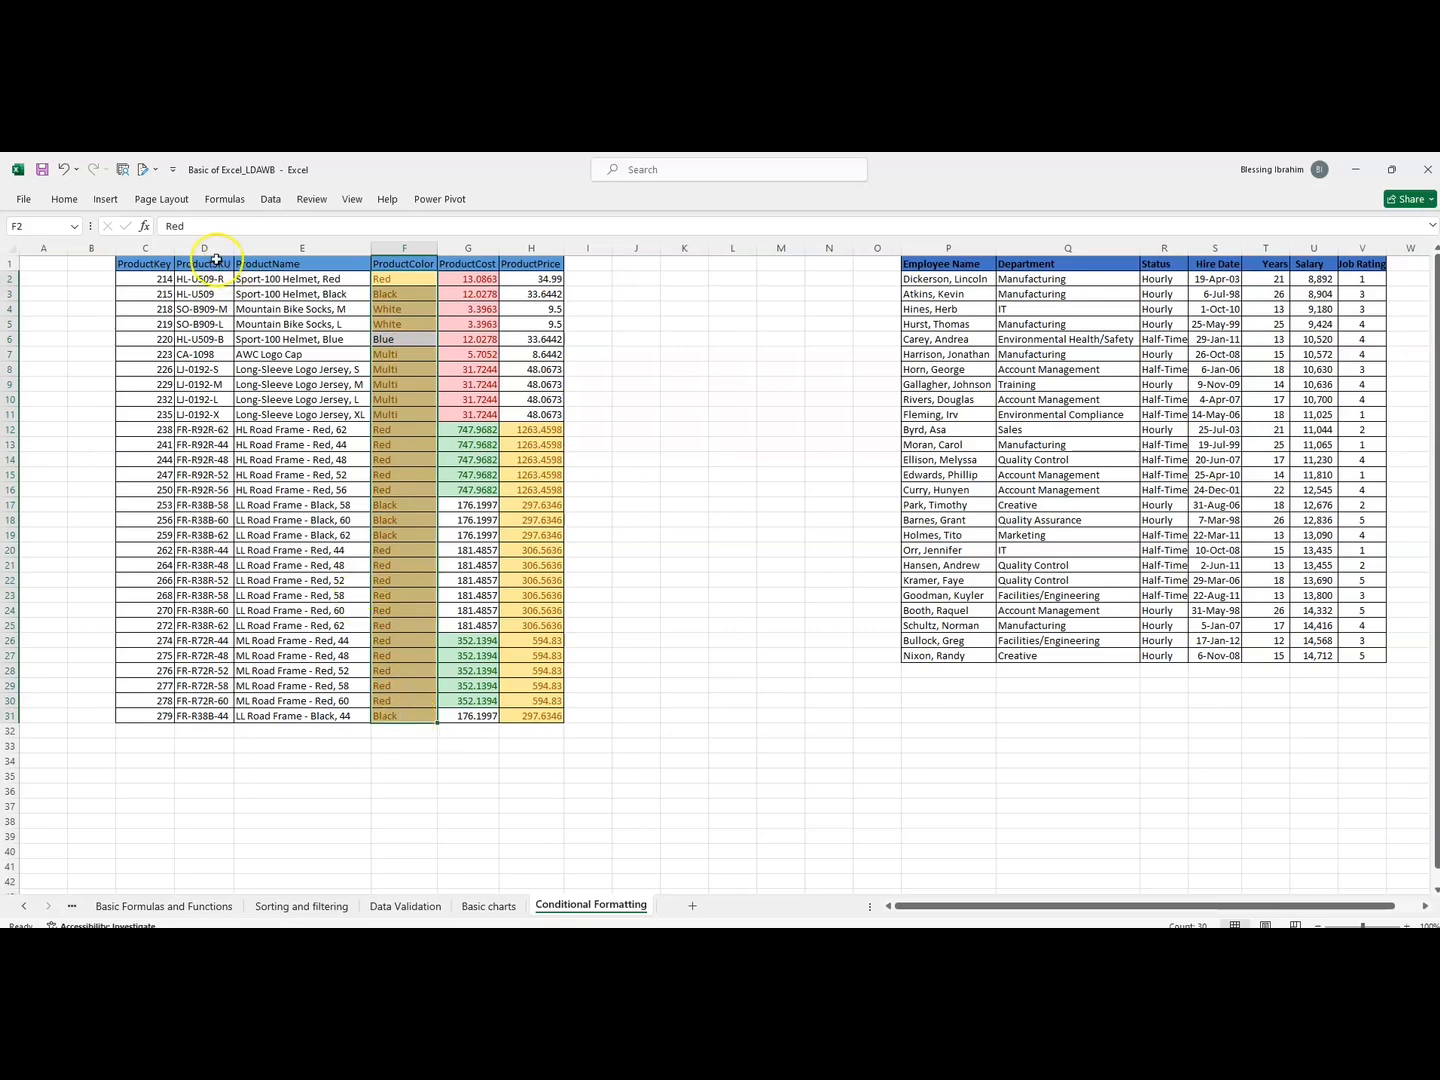
{"action": "left_click", "coordinate": [64, 200]}
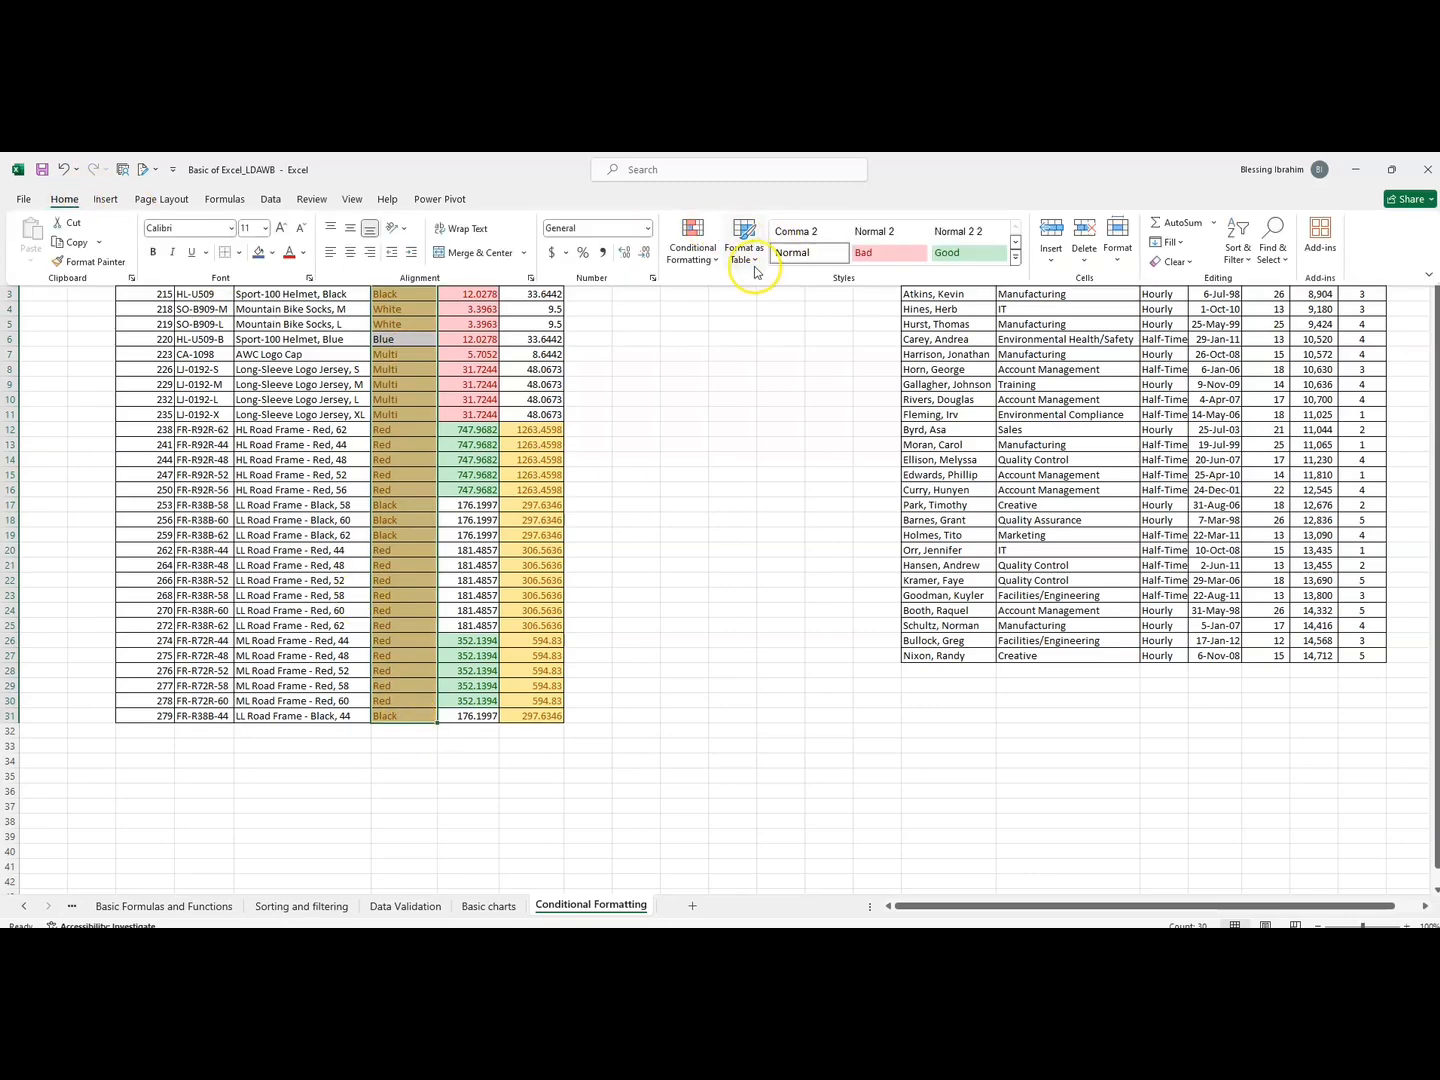
{"action": "left_click", "coordinate": [716, 261]}
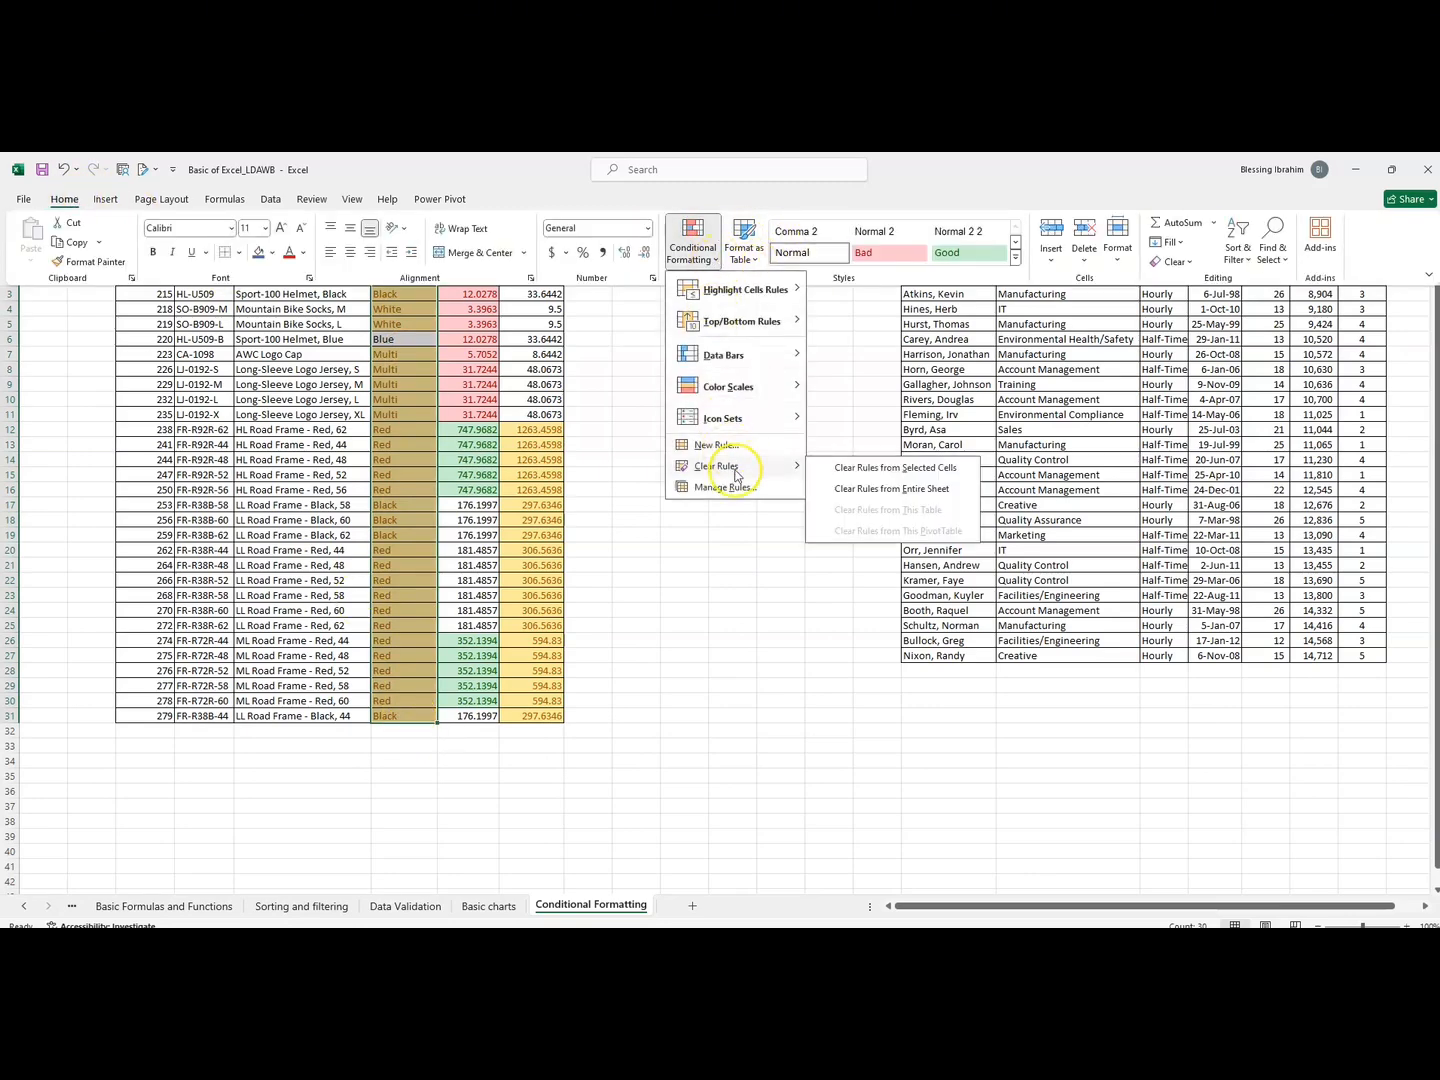
{"action": "left_click", "coordinate": [855, 471]}
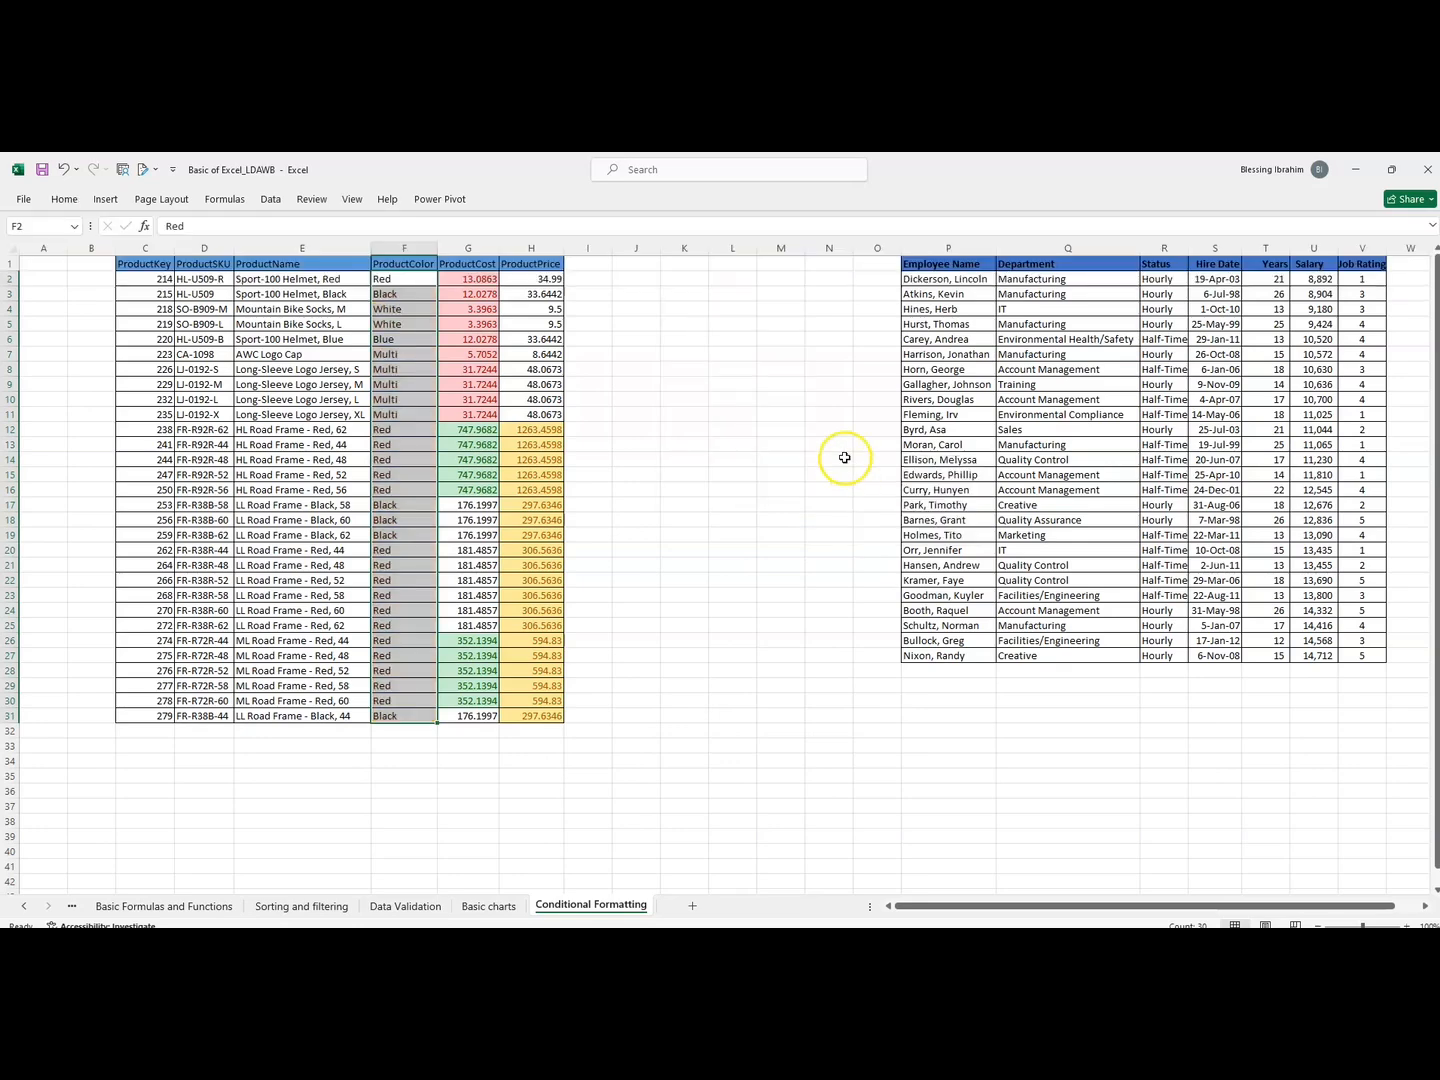
Highlight the unique ProductColor values in F2:F31 using Light Red Fill with Dark Red Text.
{"action": "left_click", "coordinate": [80, 202]}
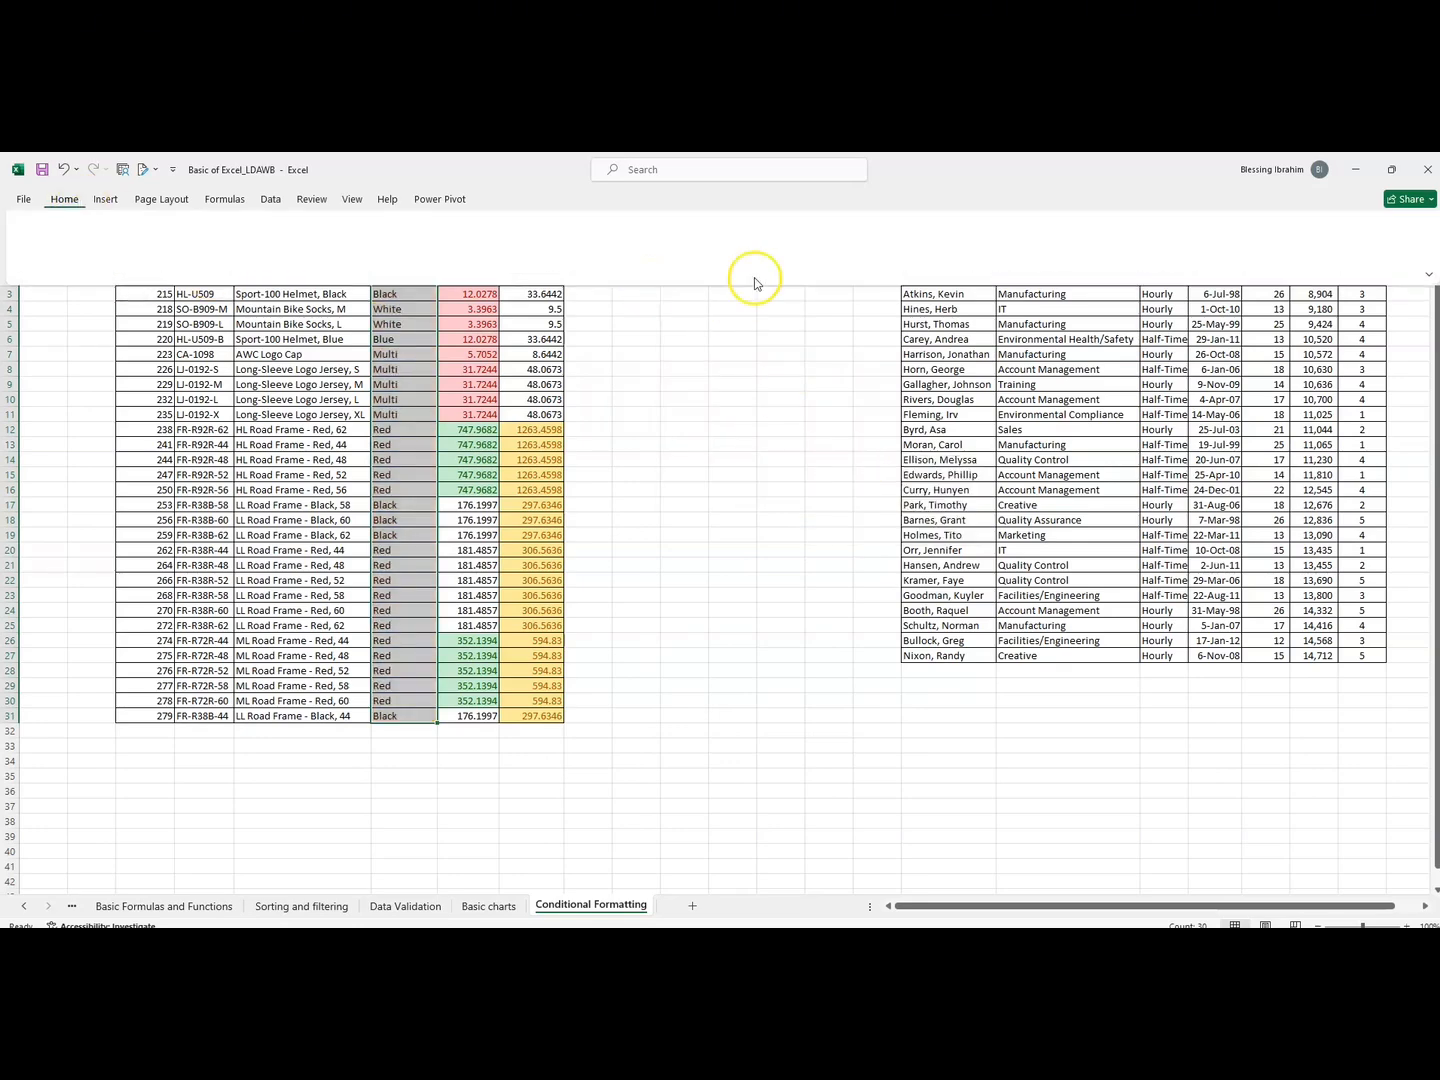
{"action": "left_click", "coordinate": [706, 252]}
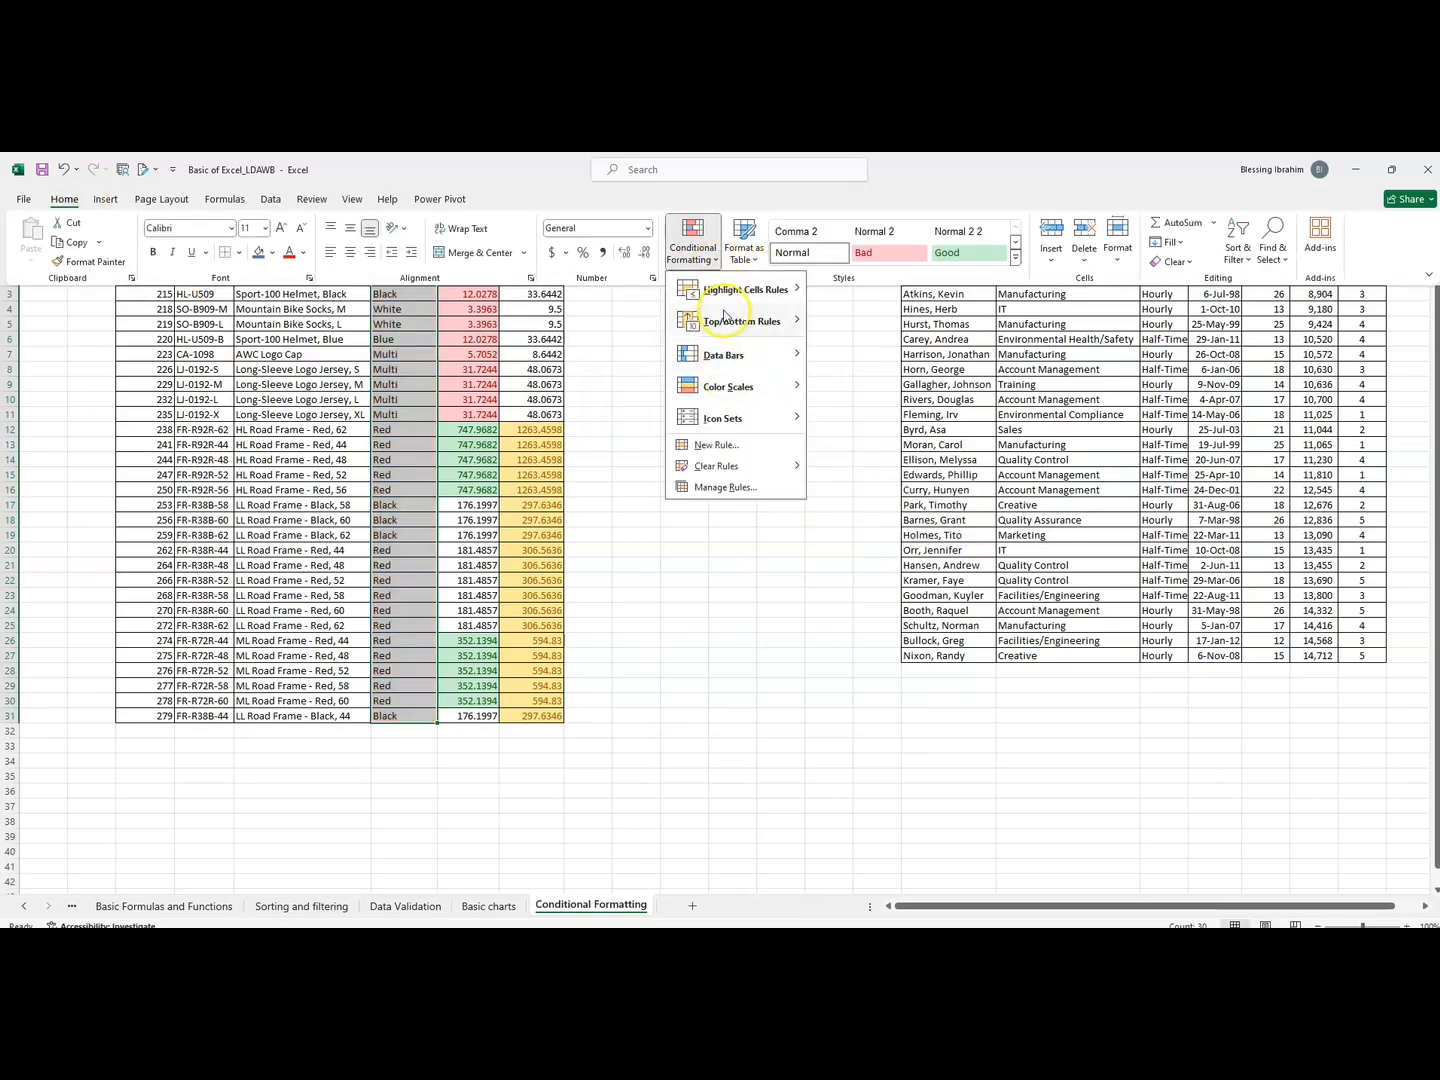
{"action": "mouse_move", "coordinate": [734, 289]}
{"action": "left_click", "coordinate": [877, 477]}
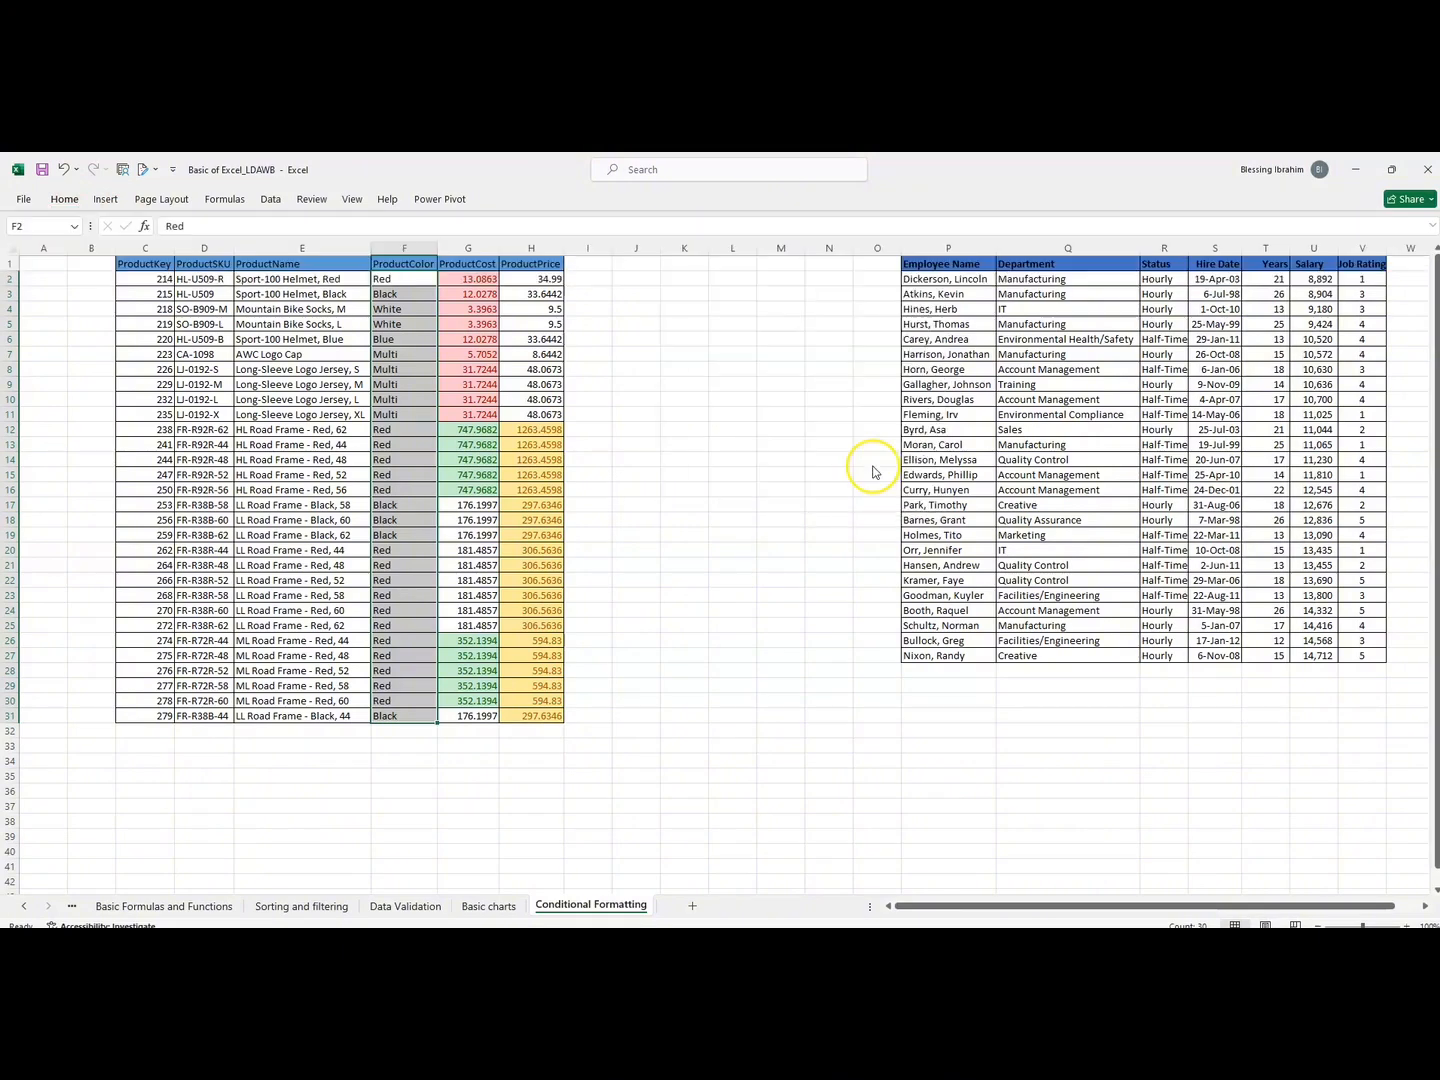
{"action": "left_click", "coordinate": [857, 349]}
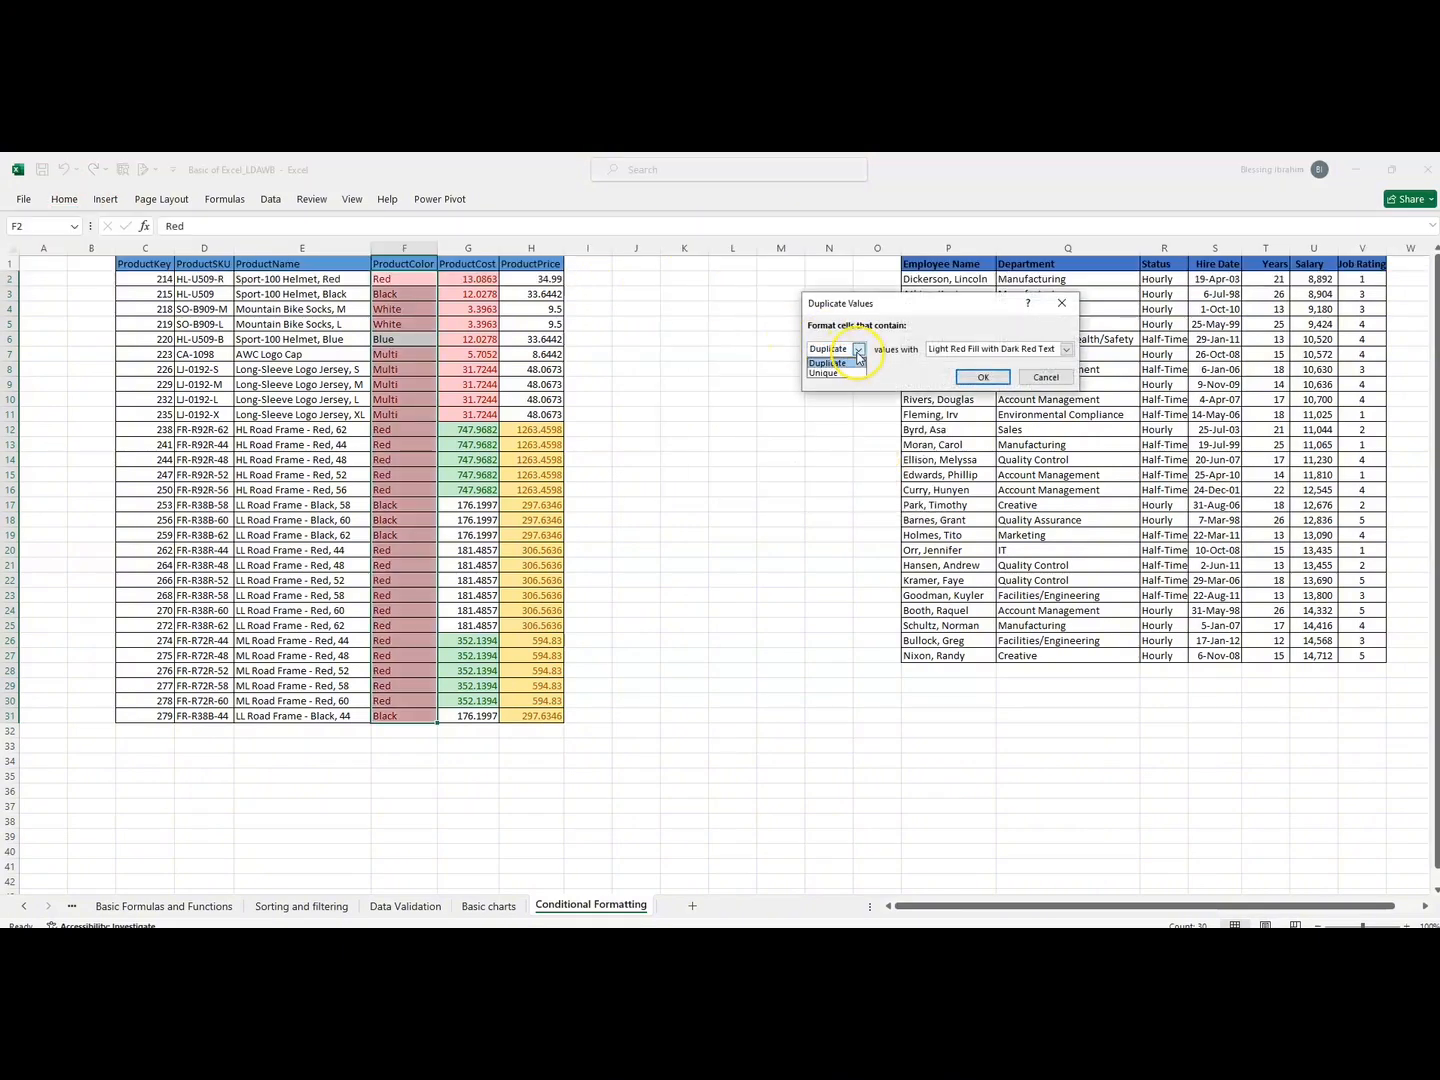
{"action": "left_click", "coordinate": [841, 366]}
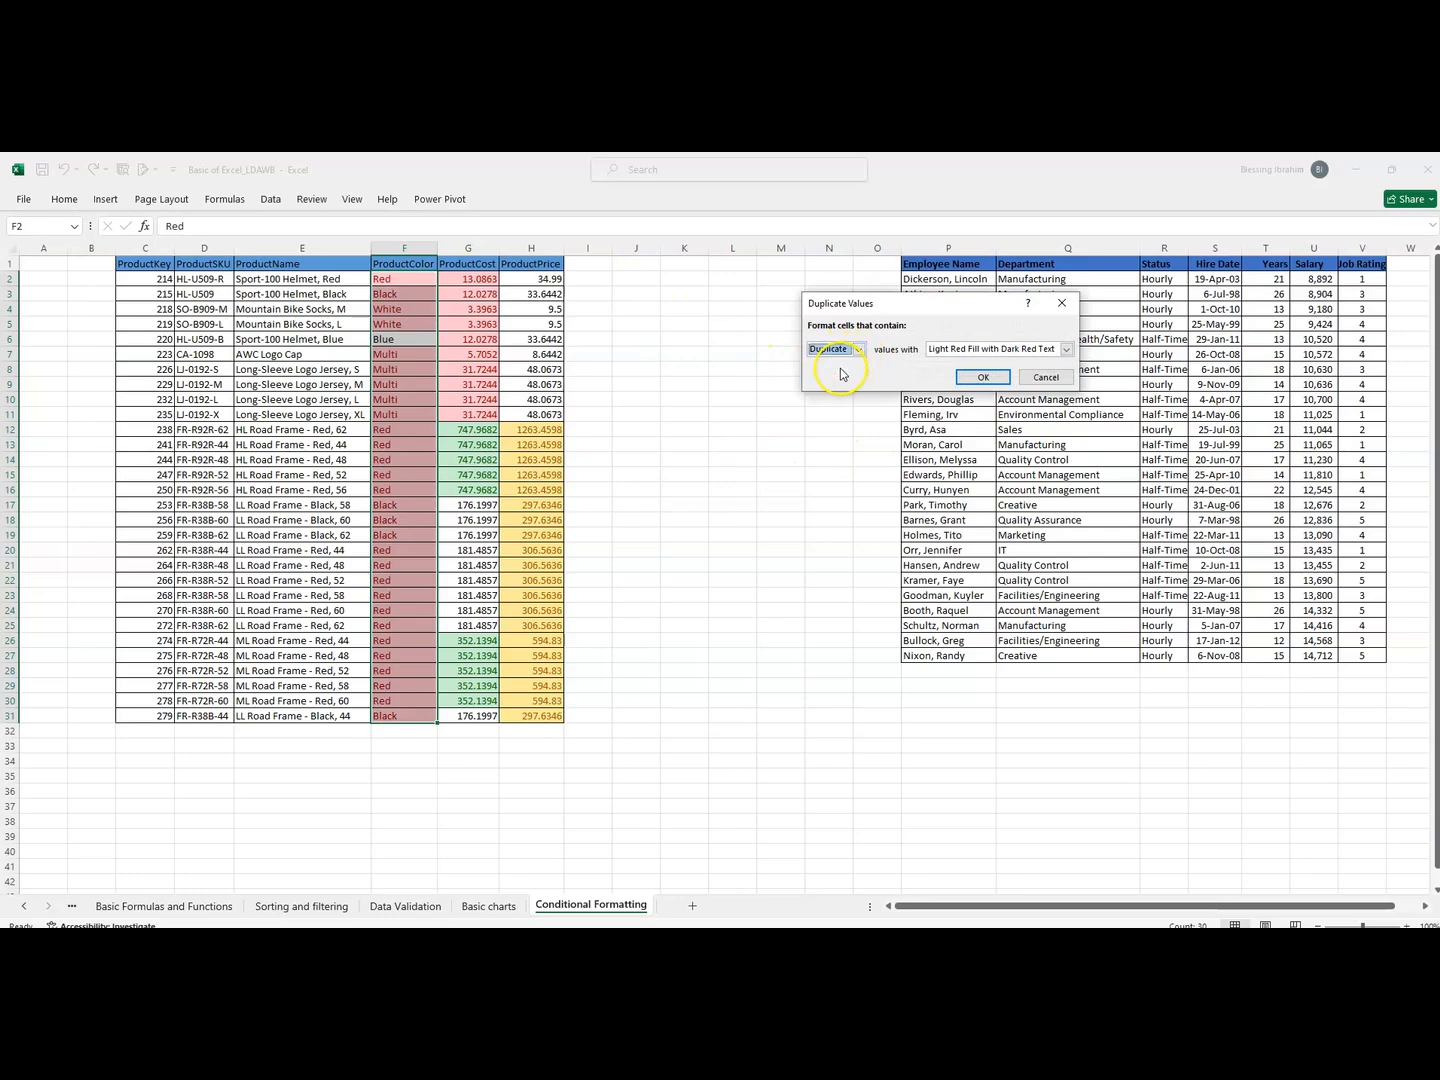
{"action": "left_click", "coordinate": [857, 349]}
{"action": "left_click", "coordinate": [831, 381]}
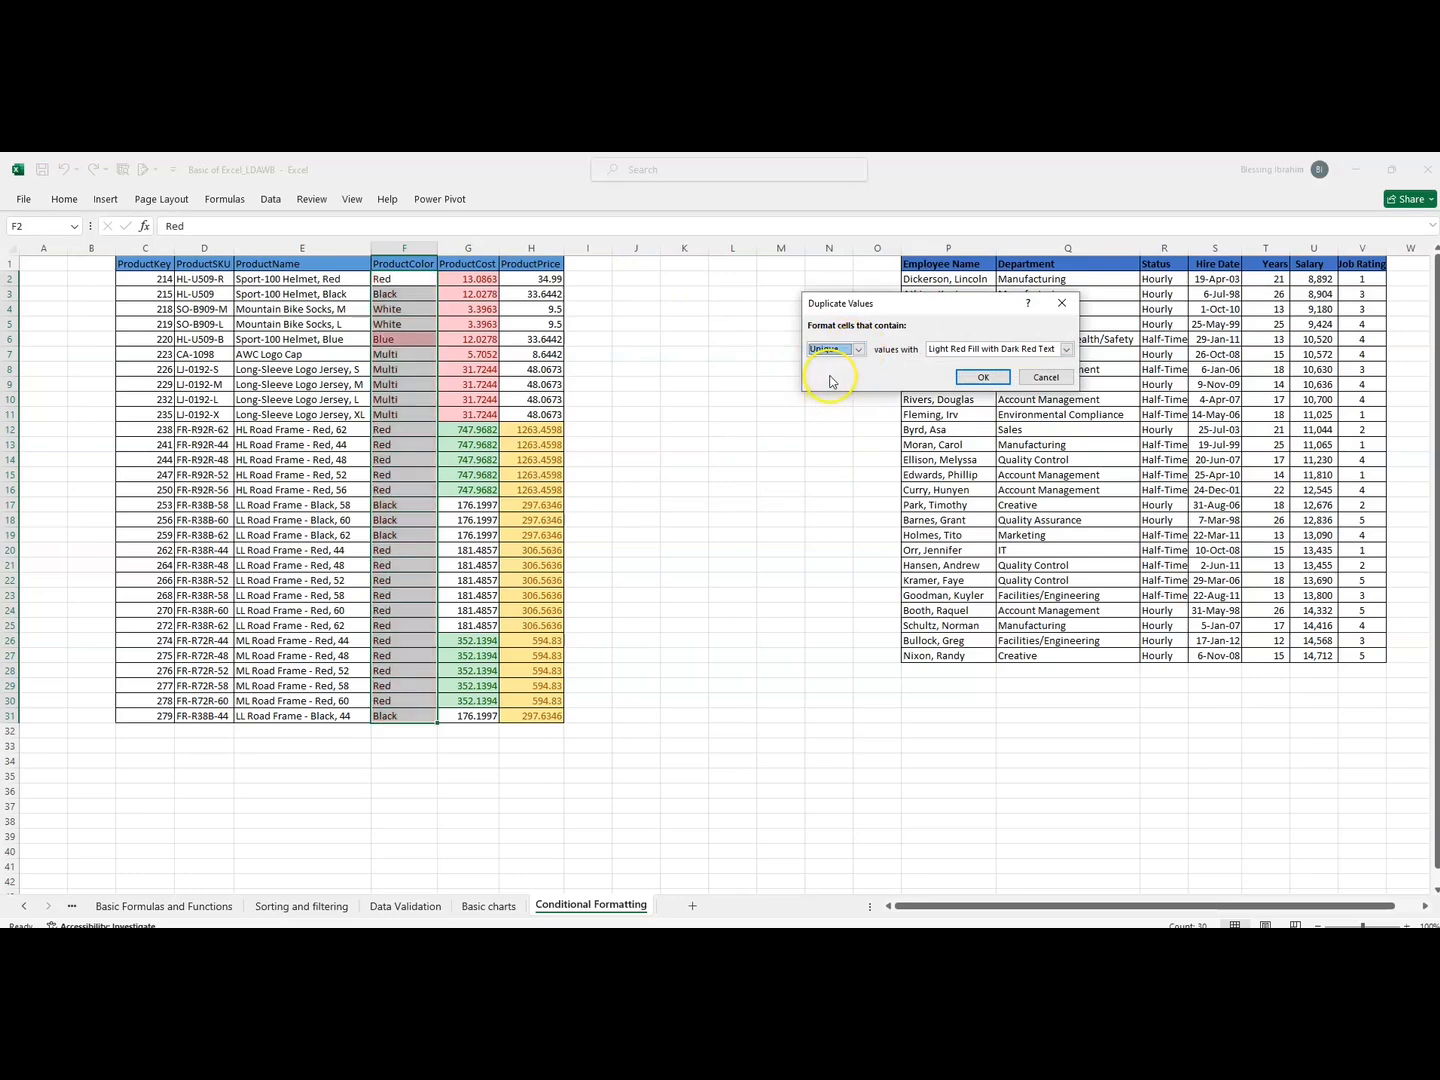
{"action": "left_click", "coordinate": [985, 379]}
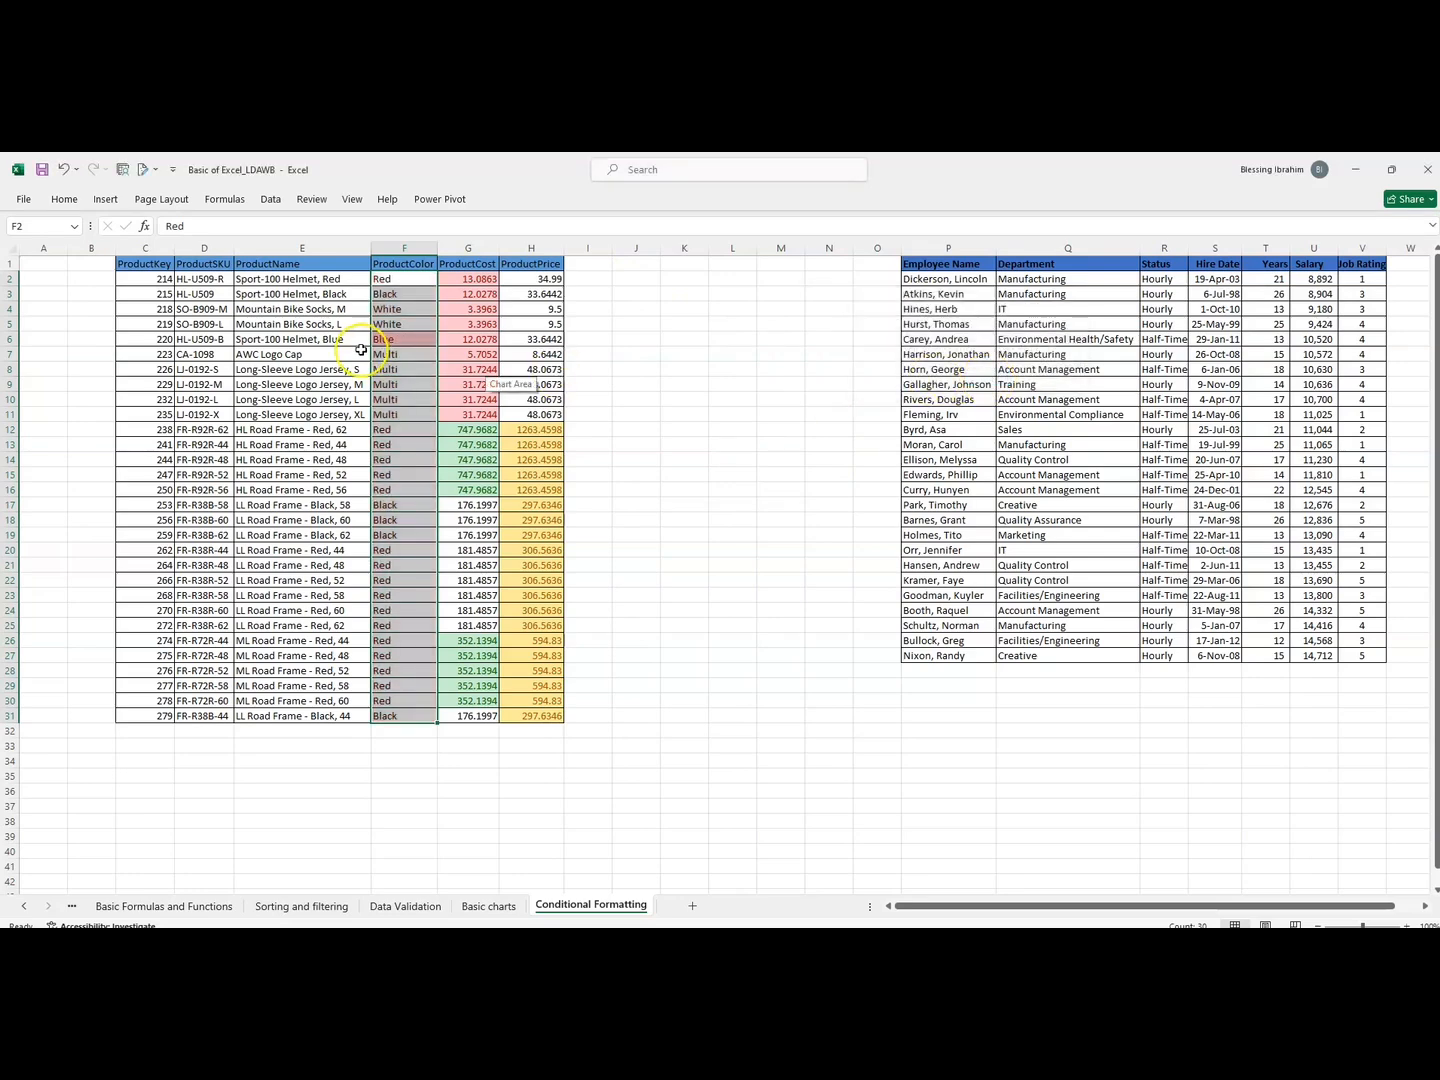
{"action": "left_click", "coordinate": [391, 349]}
{"action": "left_click", "coordinate": [390, 339]}
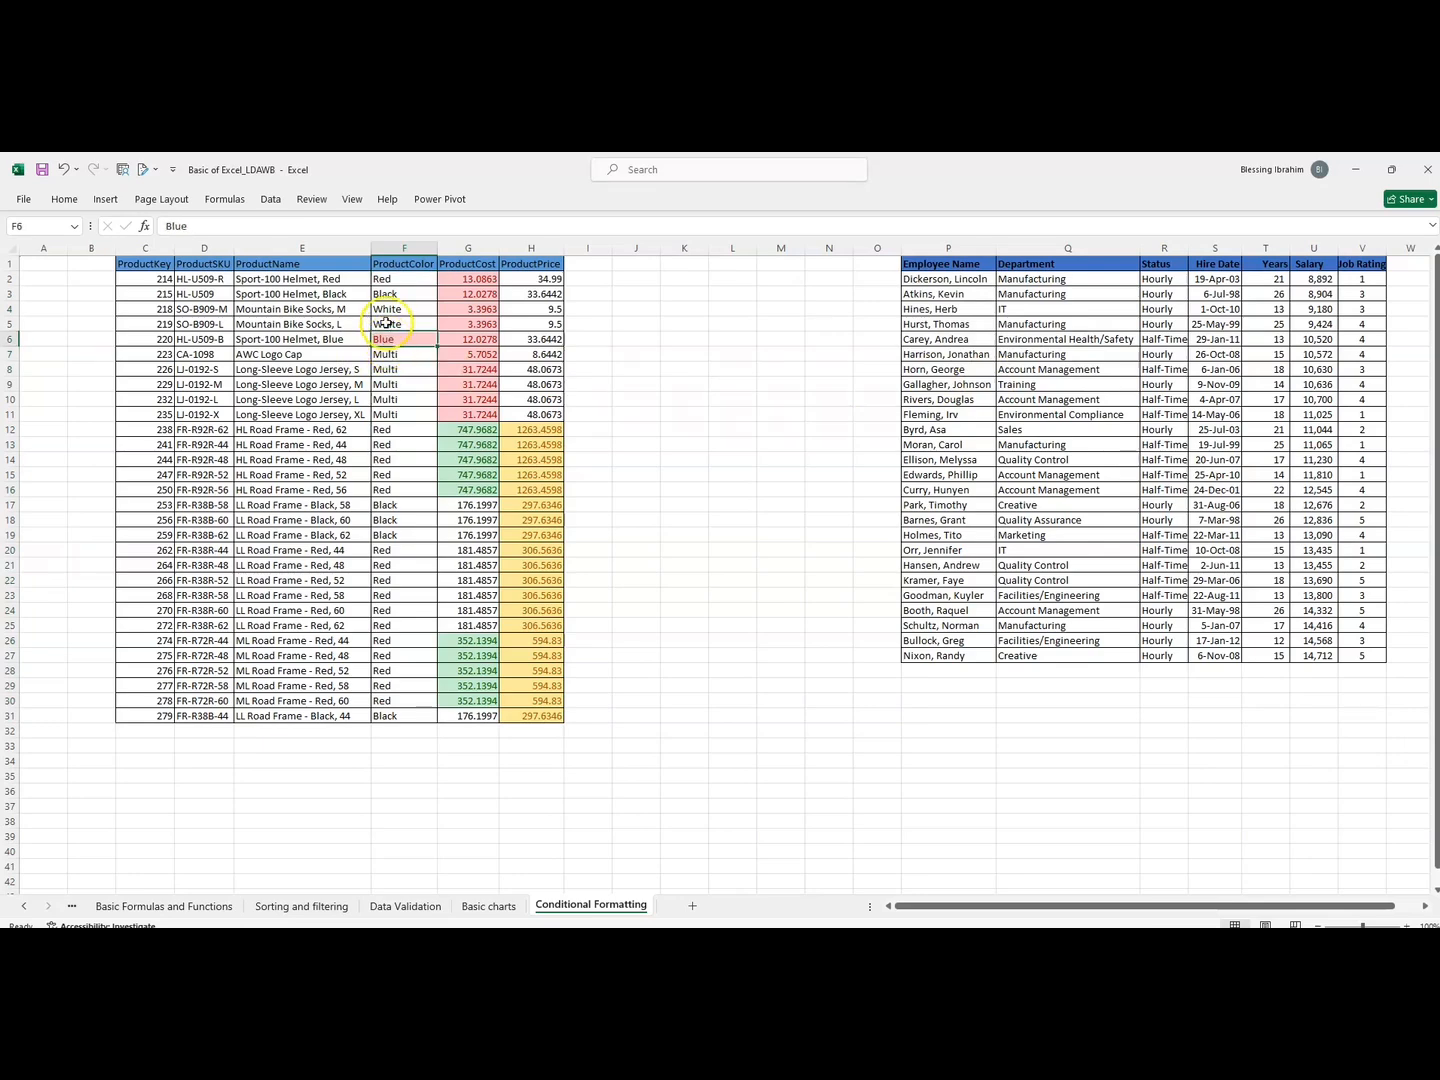
{"action": "left_click", "coordinate": [65, 201]}
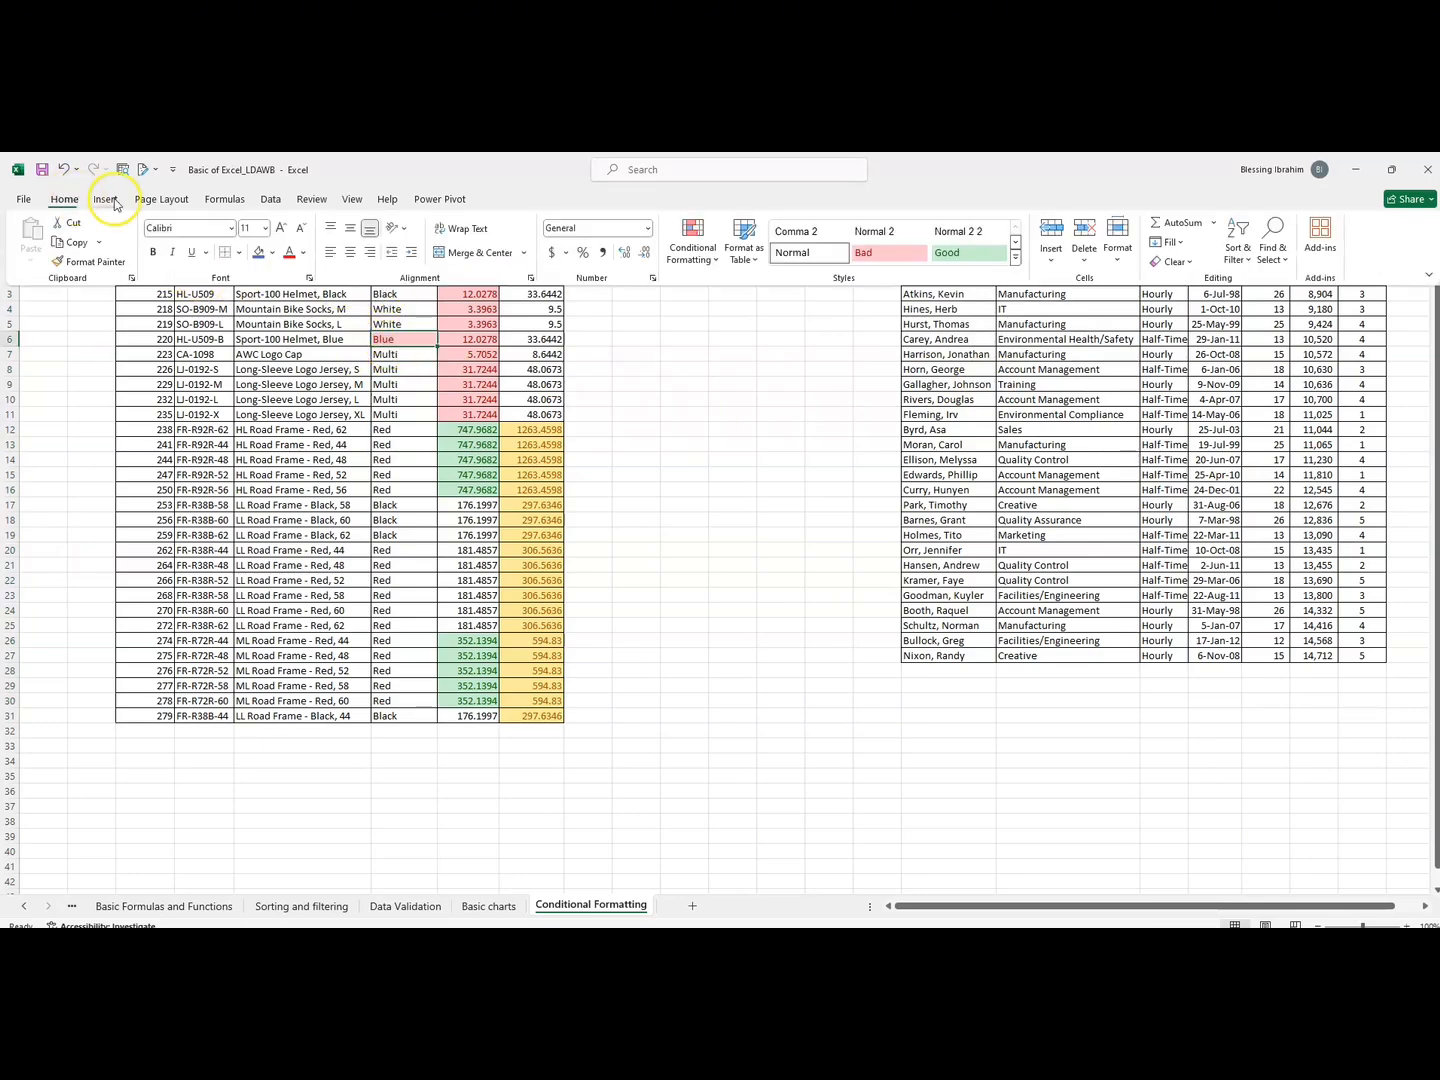
{"action": "left_click", "coordinate": [720, 262]}
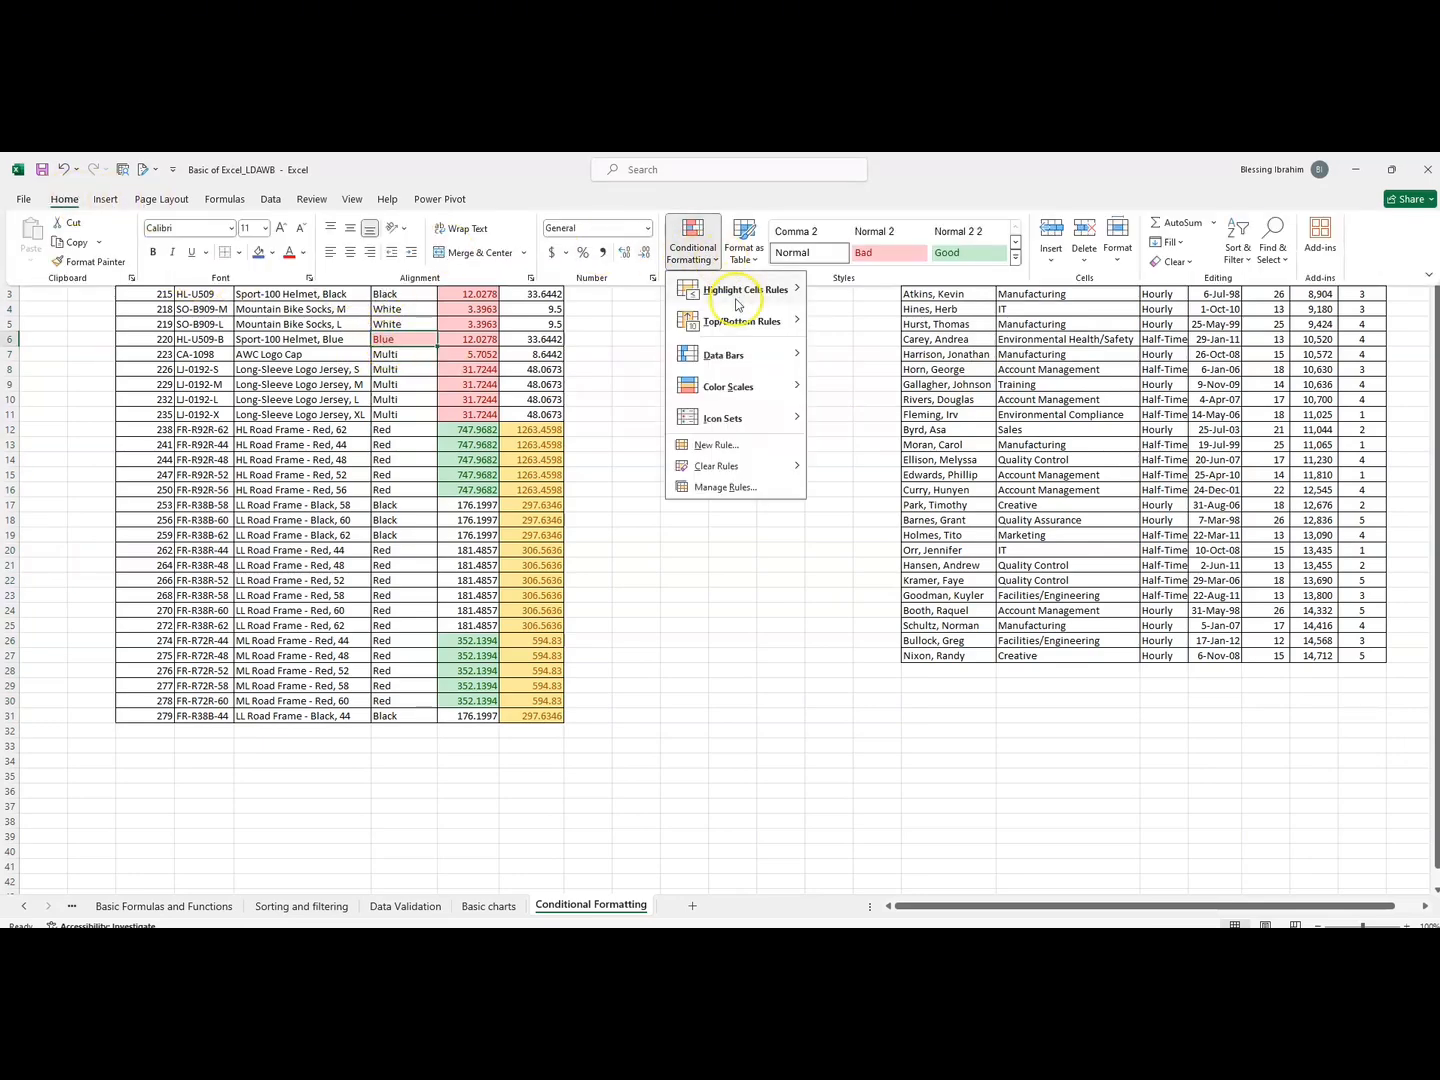
{"action": "mouse_move", "coordinate": [761, 290]}
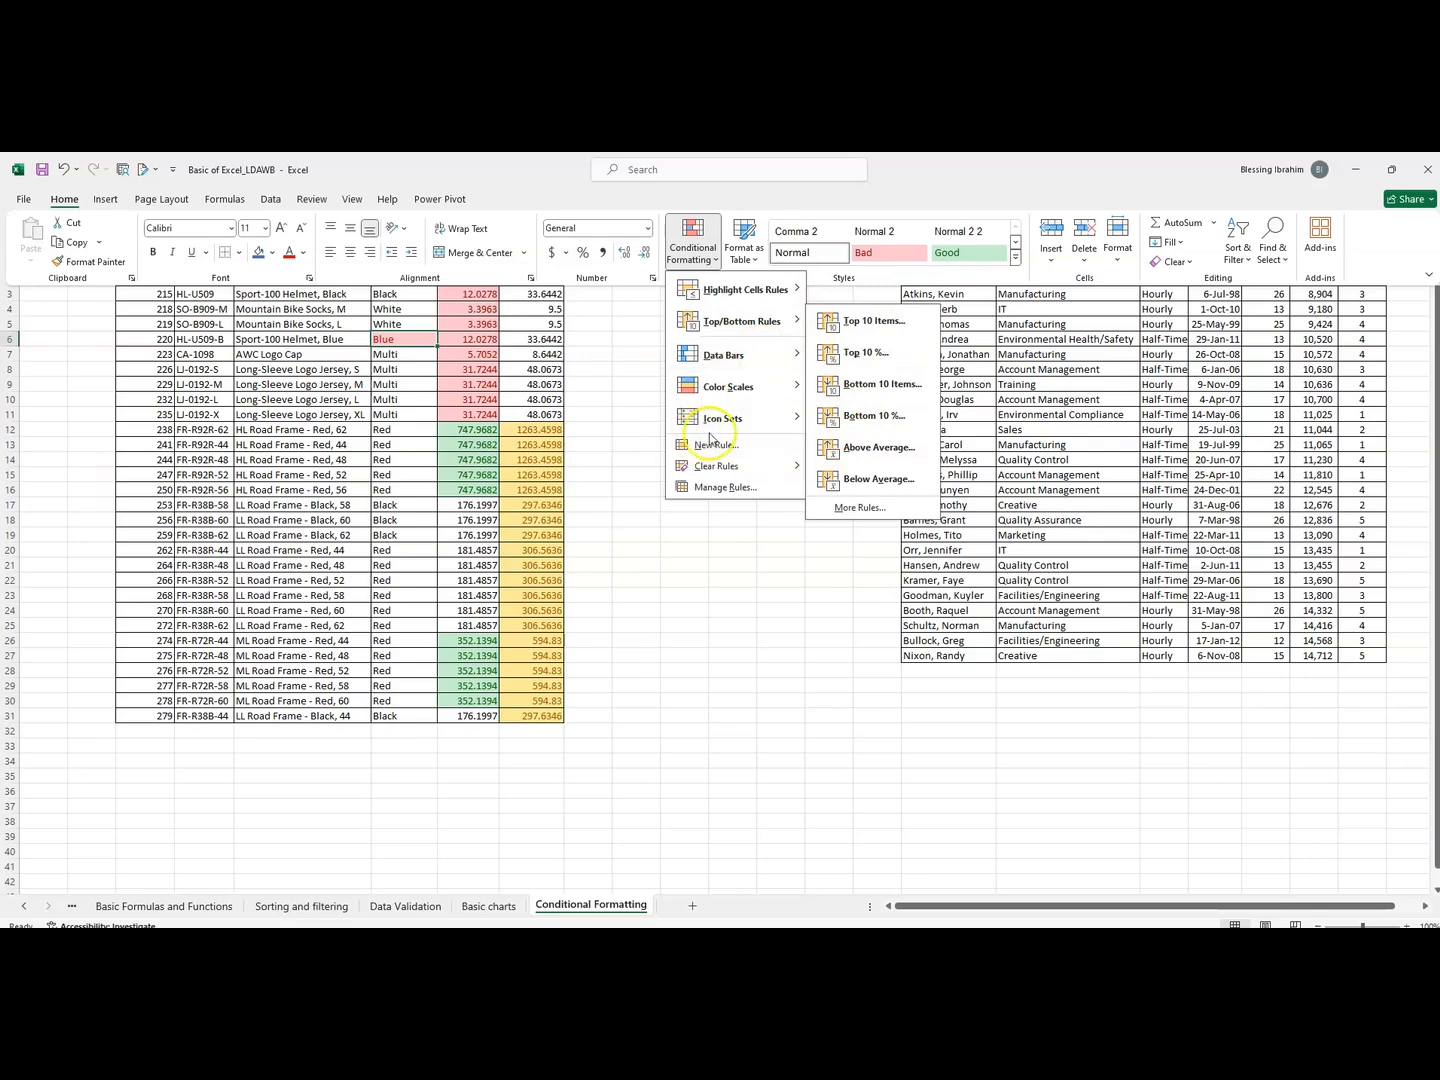
{"action": "mouse_move", "coordinate": [740, 361]}
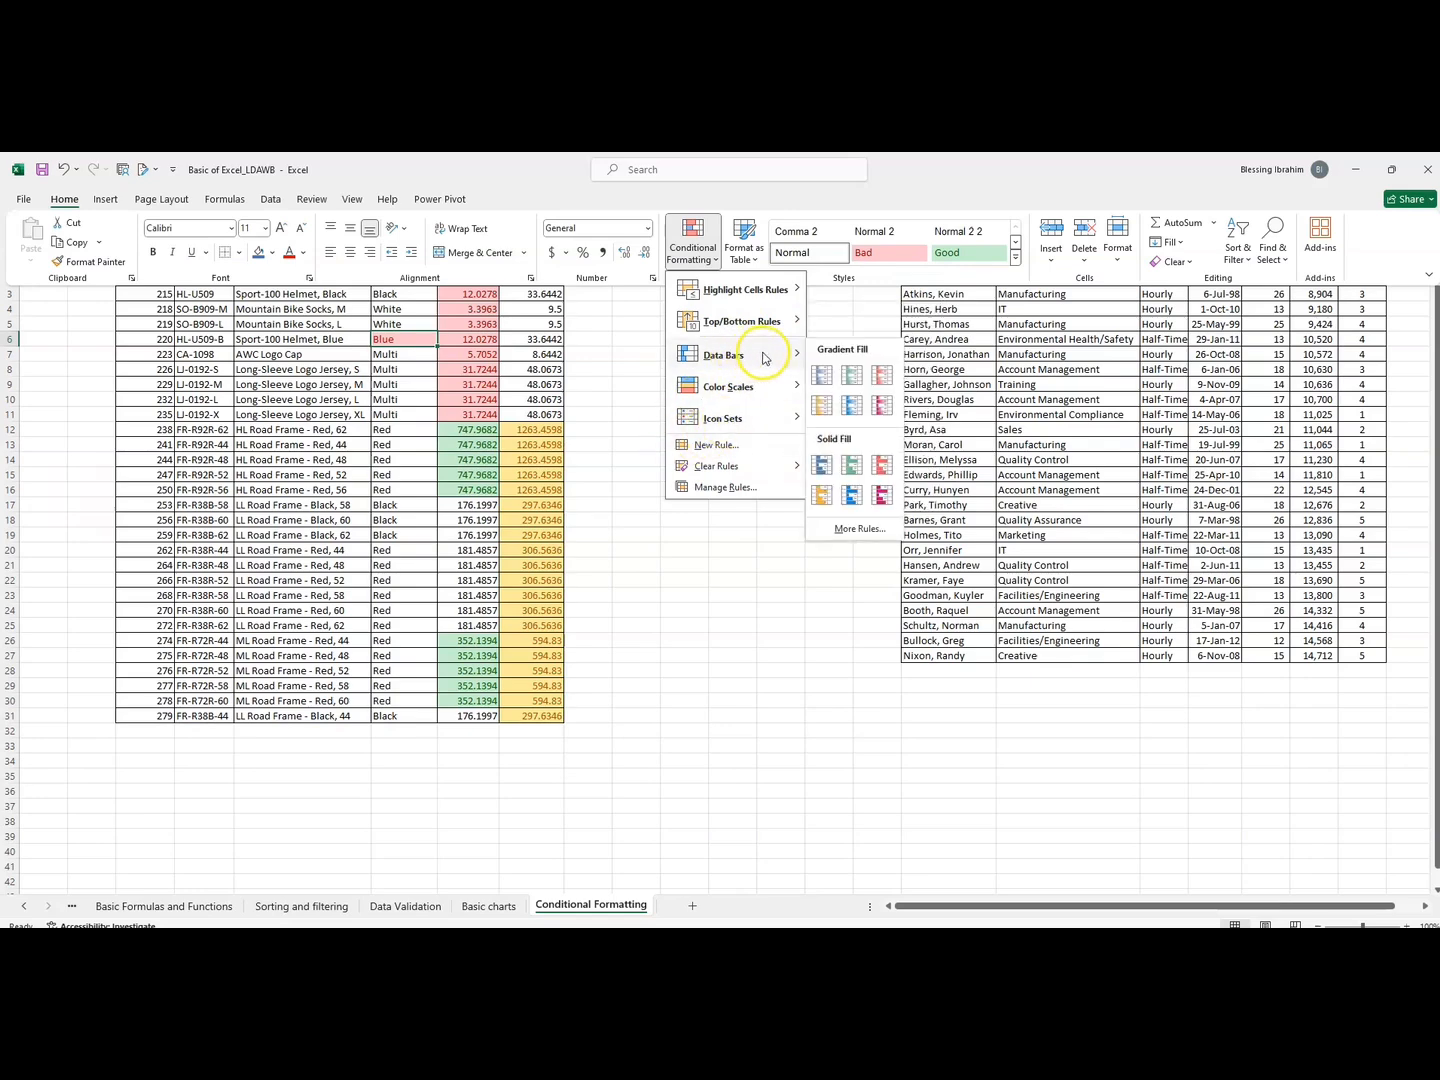
{"action": "left_click", "coordinate": [624, 400]}
{"action": "left_click", "coordinate": [600, 380]}
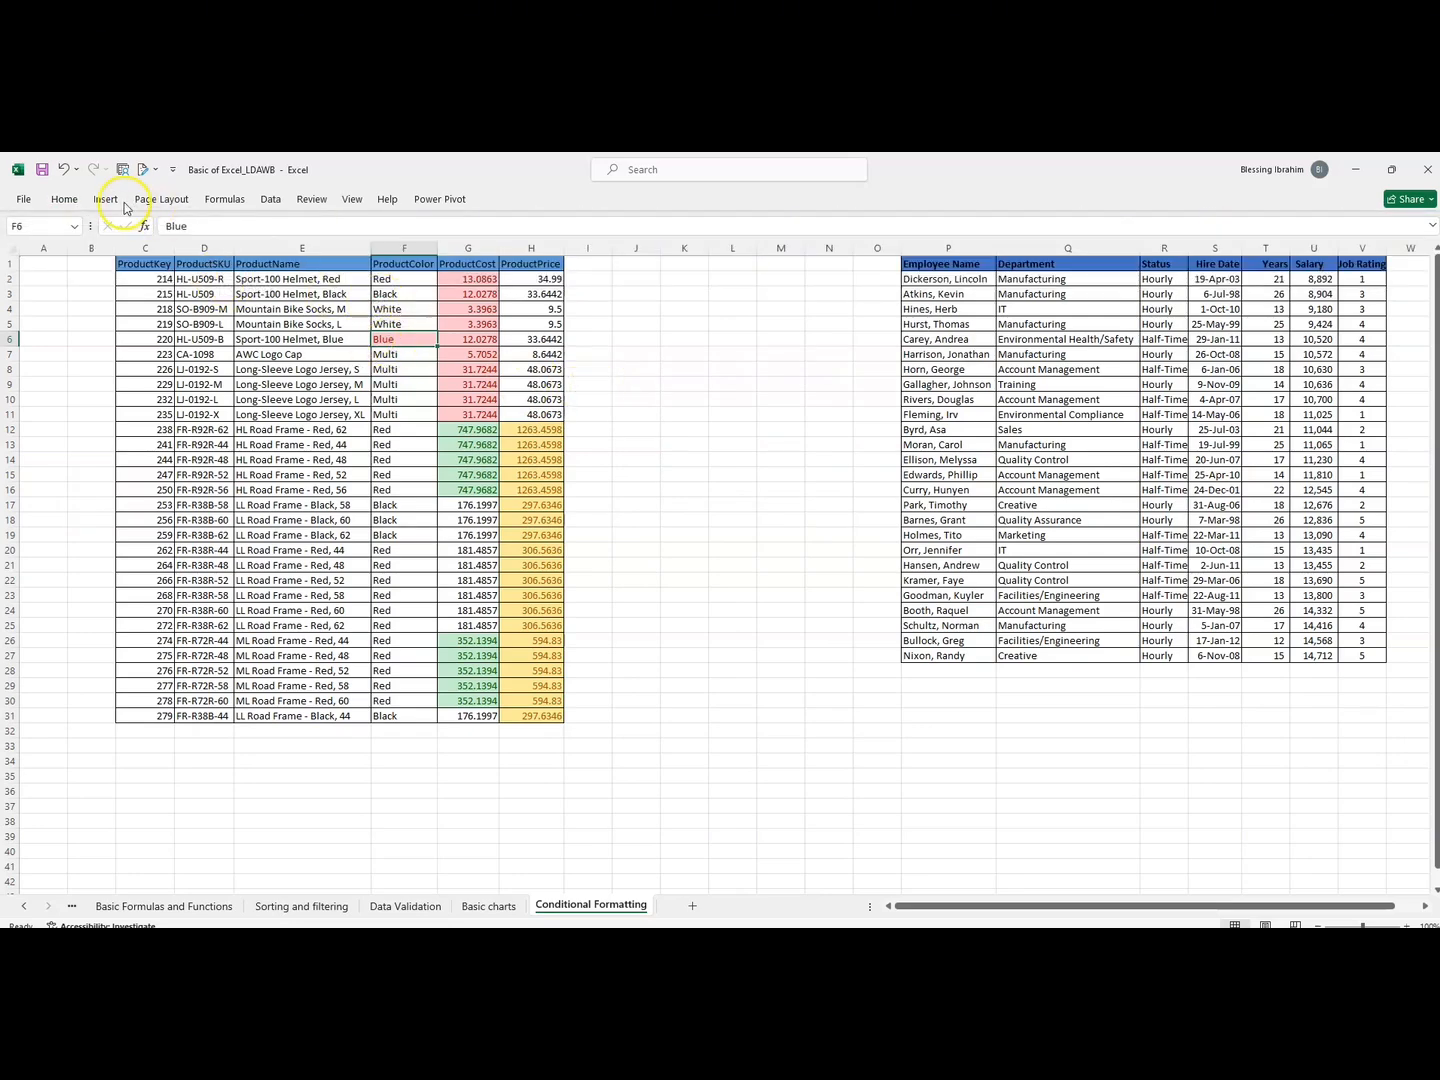
Clear all conditional formatting rules from the entire sheet.
{"action": "left_click", "coordinate": [64, 203]}
{"action": "left_click", "coordinate": [715, 265]}
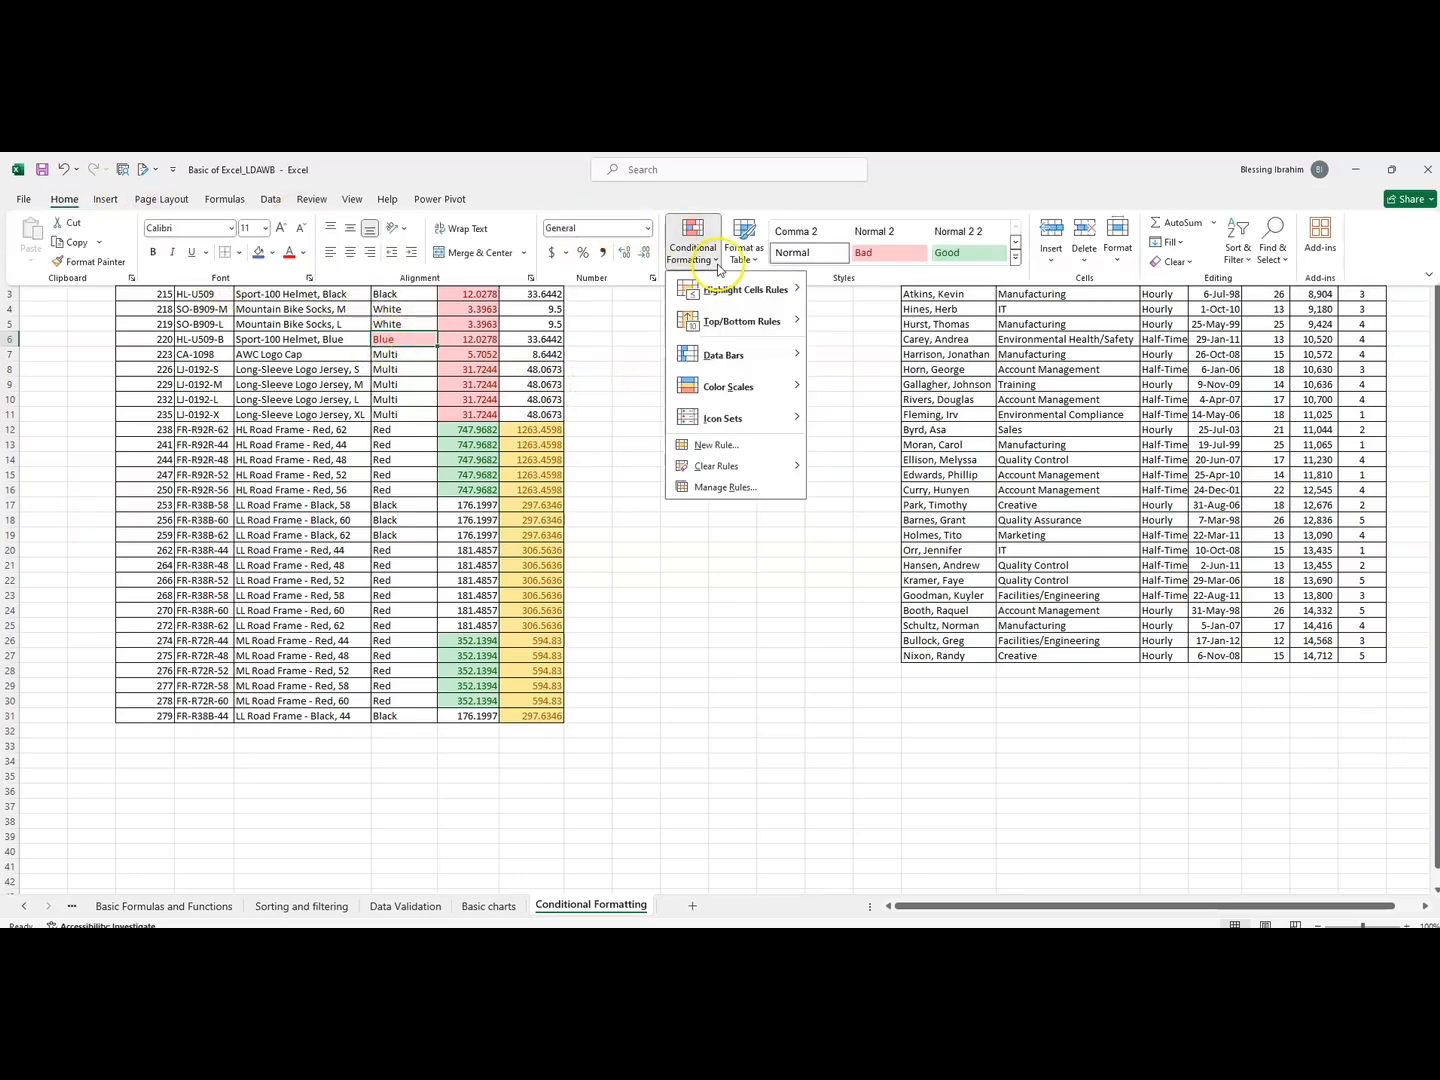
{"action": "mouse_move", "coordinate": [742, 357]}
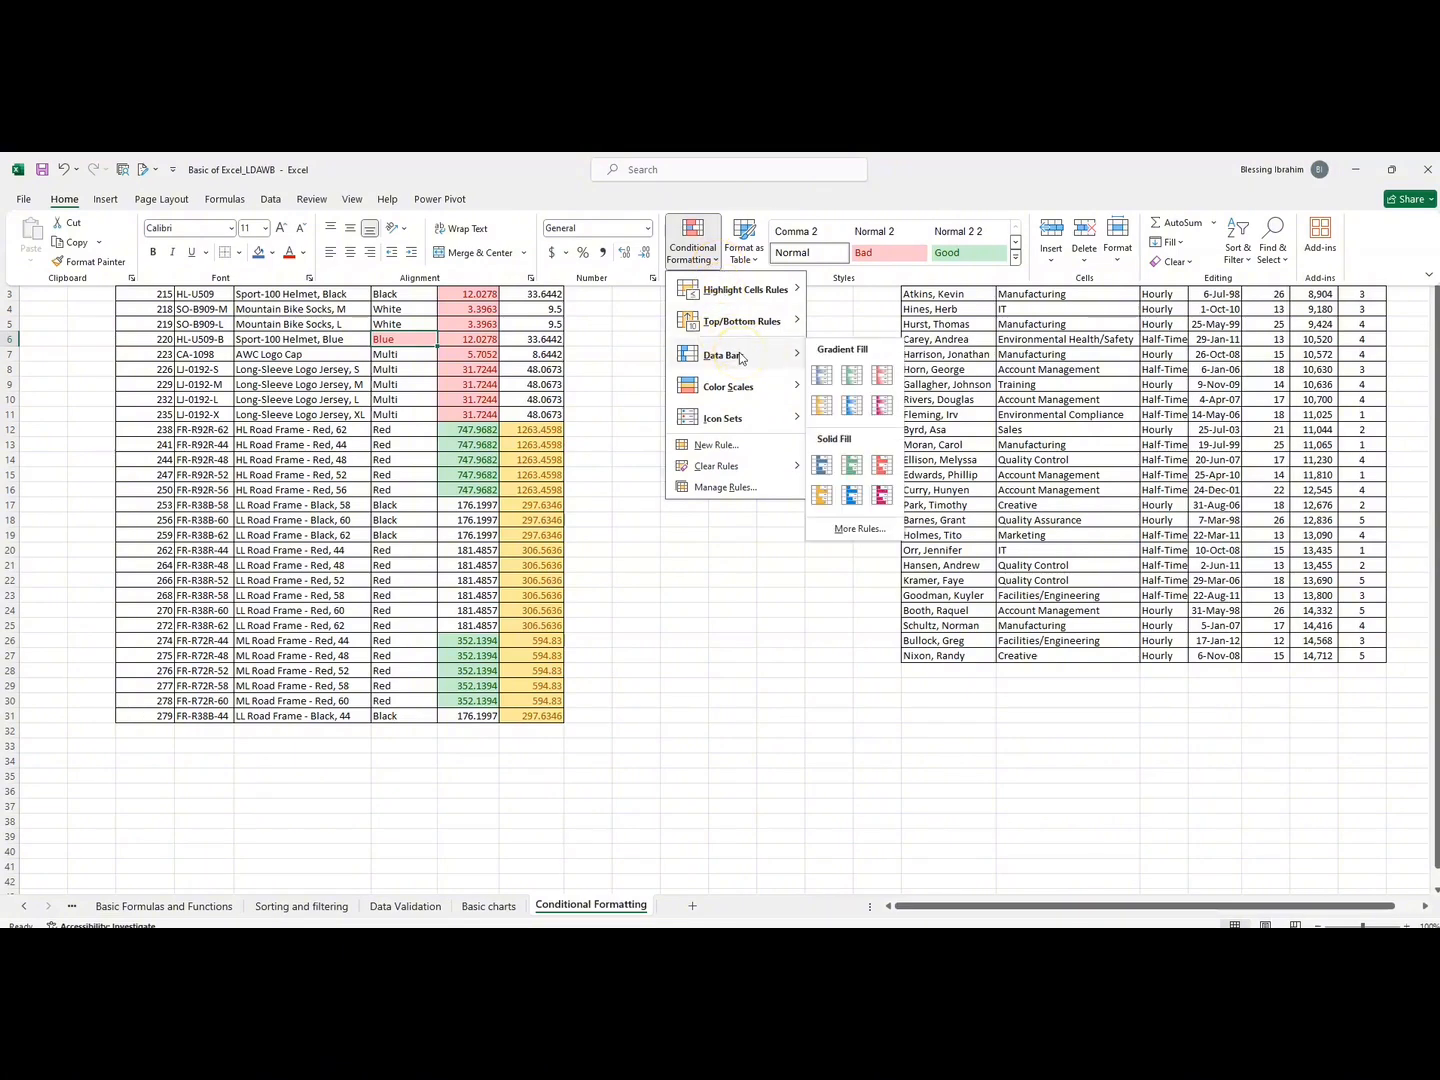
{"action": "mouse_move", "coordinate": [745, 470]}
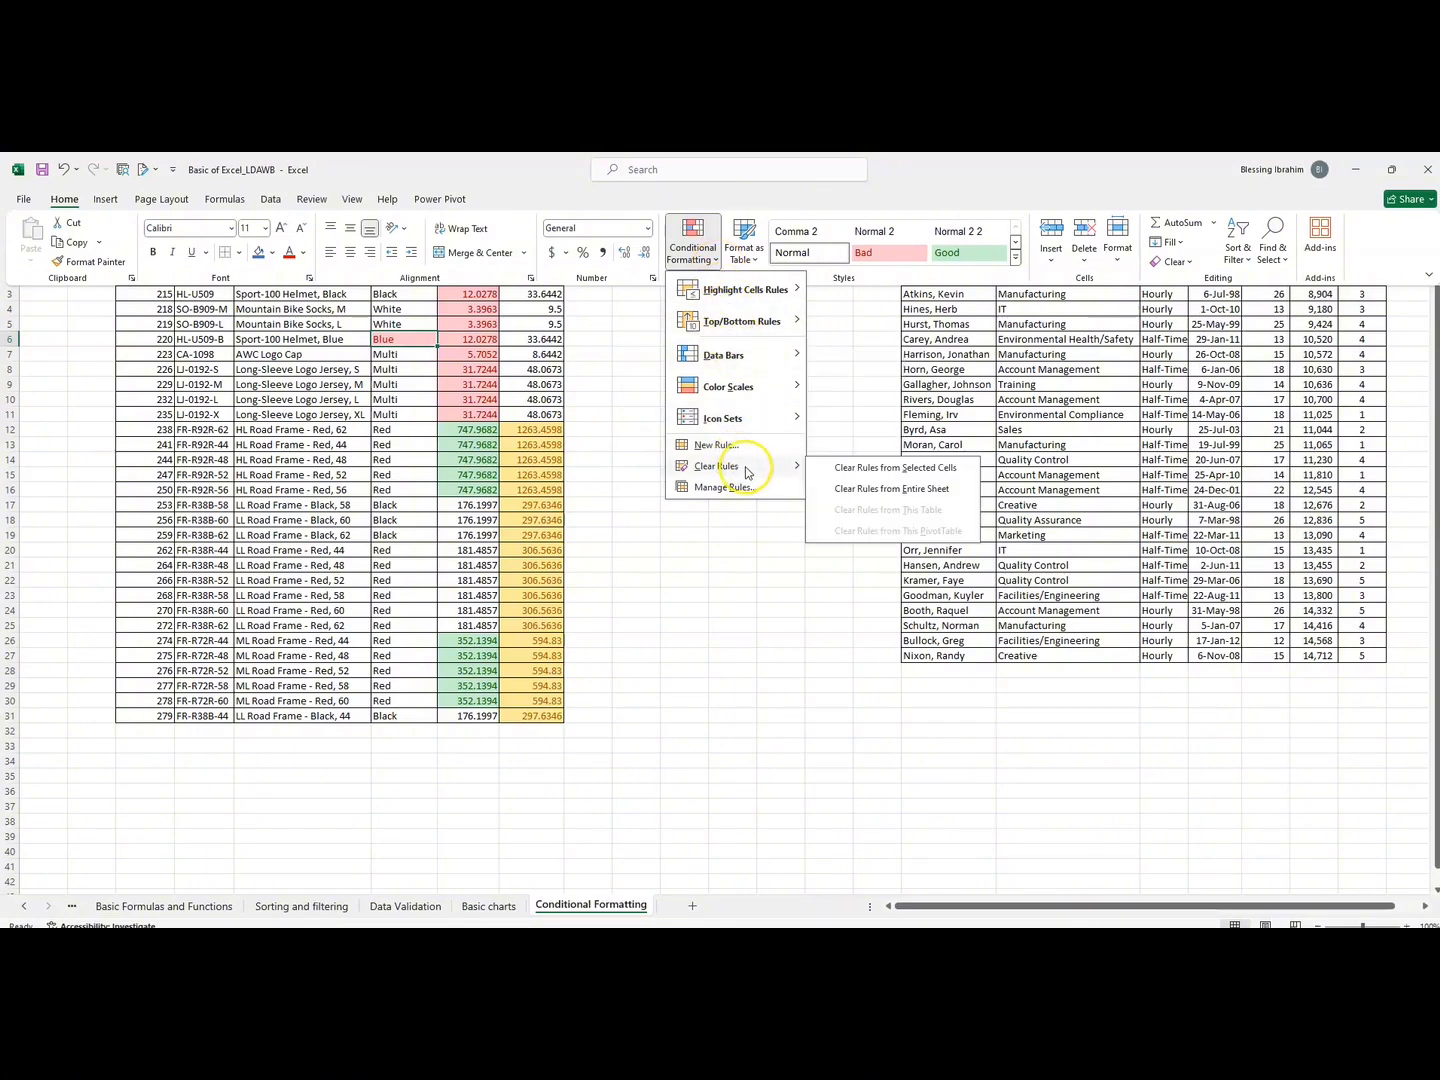
{"action": "left_click", "coordinate": [855, 489]}
{"action": "left_click", "coordinate": [626, 406]}
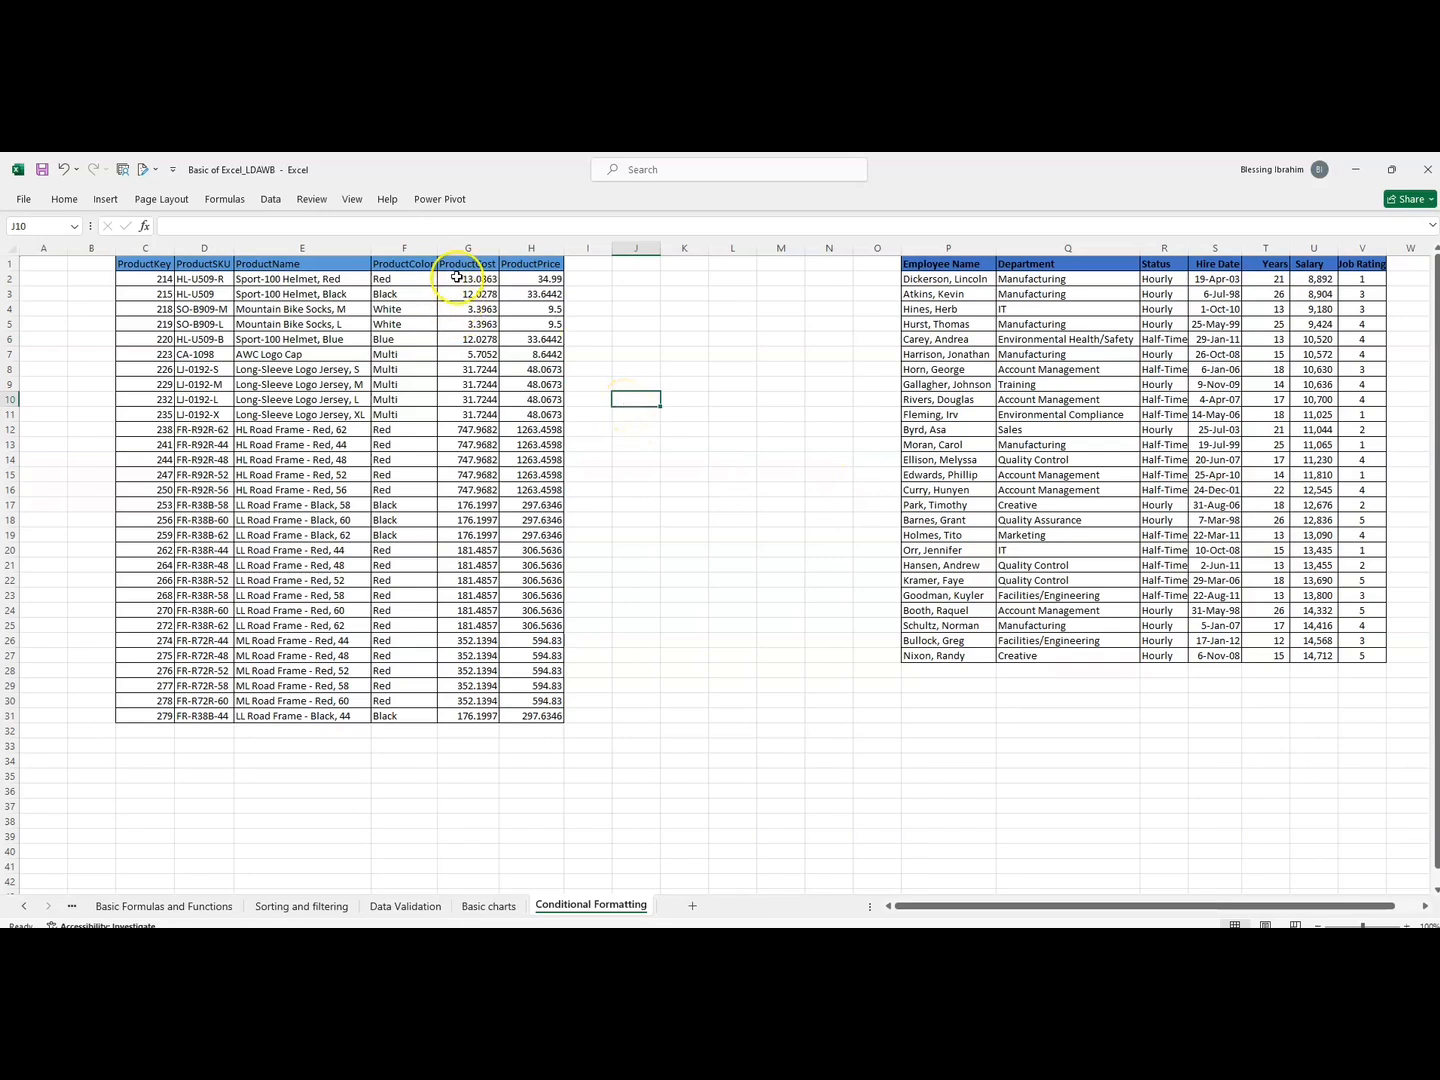
Preview the Above Average rule on the ProductCost cells G2:G31 without applying it.
{"action": "left_click_drag", "start_coordinate": [457, 280], "coordinate": [463, 715]}
{"action": "left_click", "coordinate": [64, 199]}
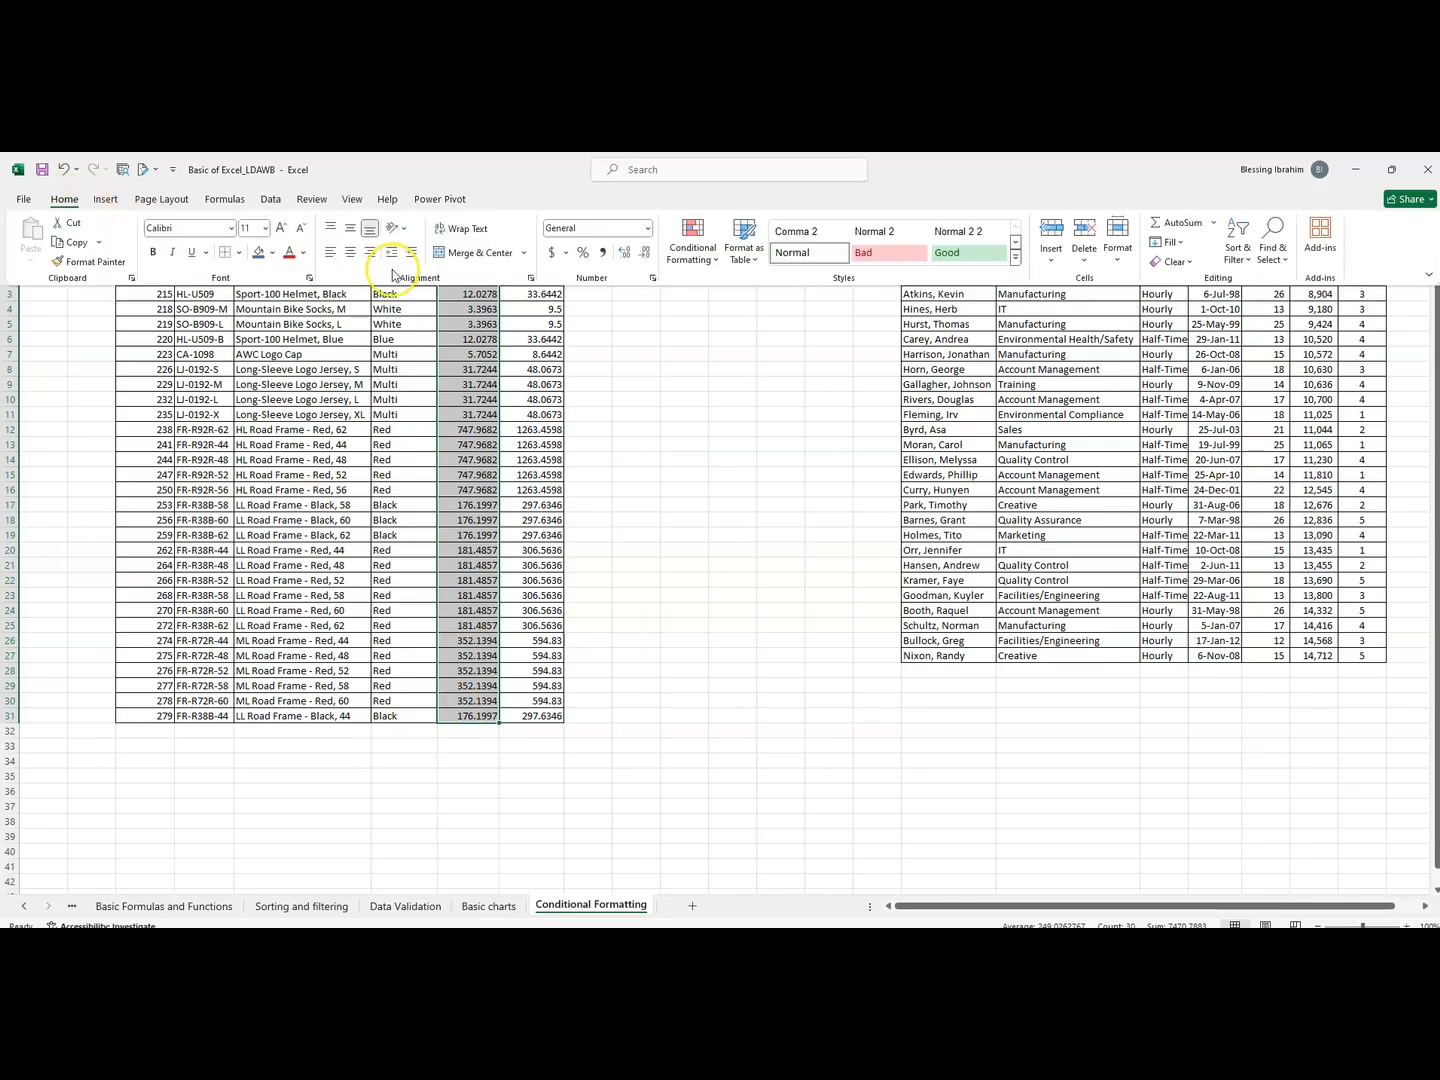
{"action": "left_click", "coordinate": [715, 270]}
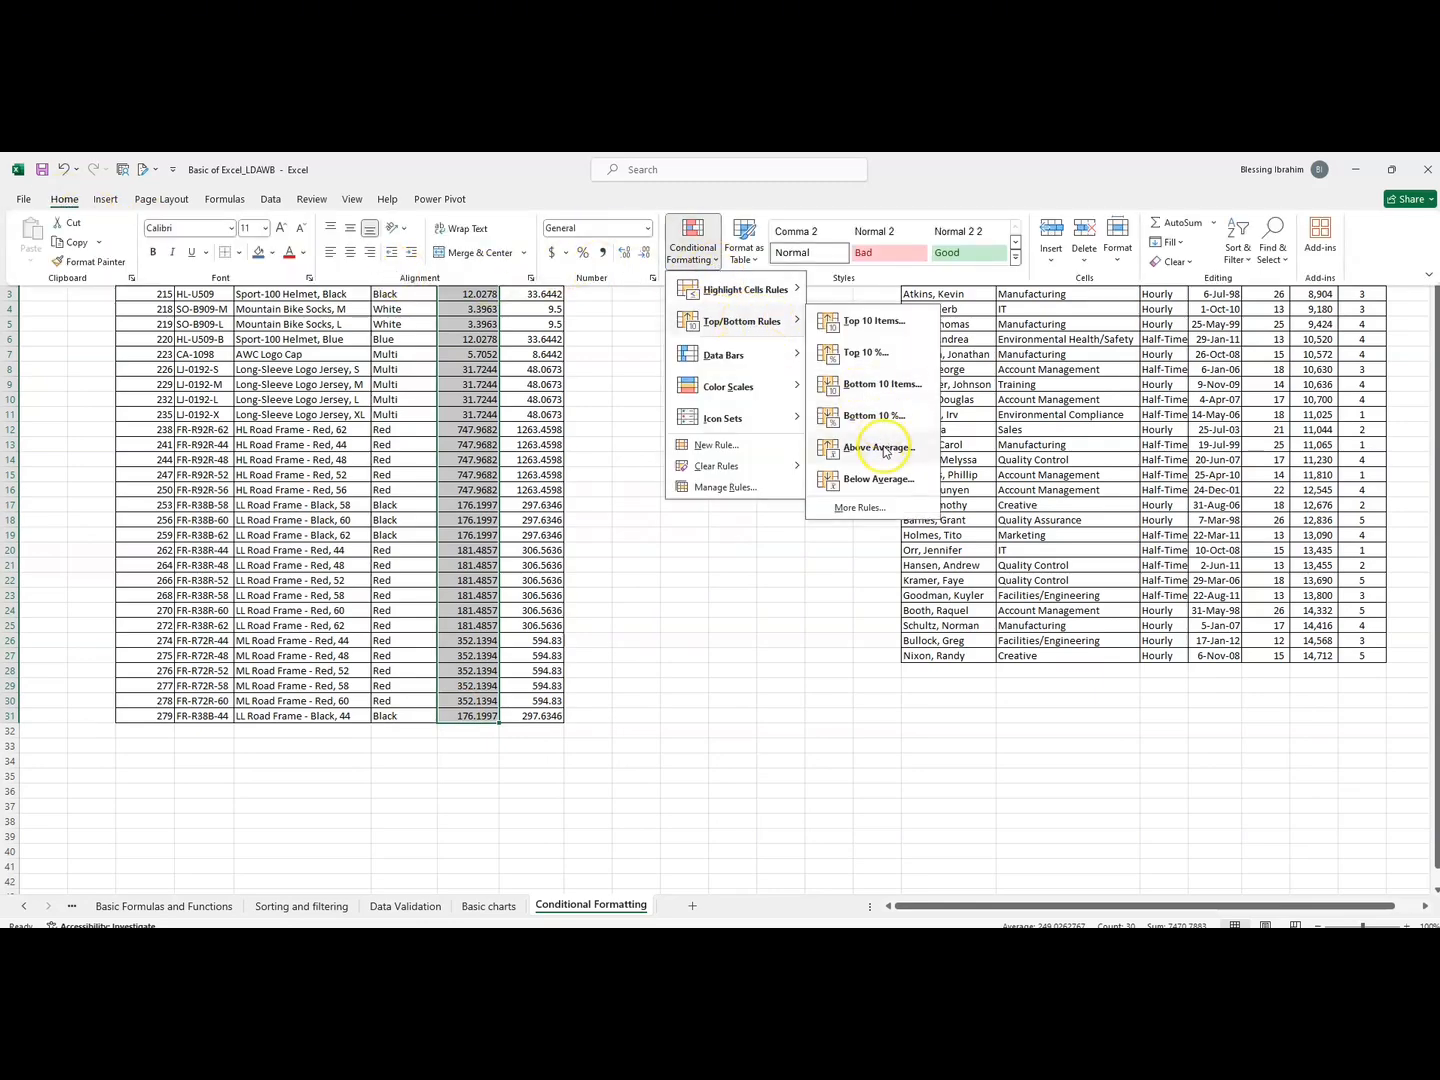
{"action": "left_click", "coordinate": [880, 448]}
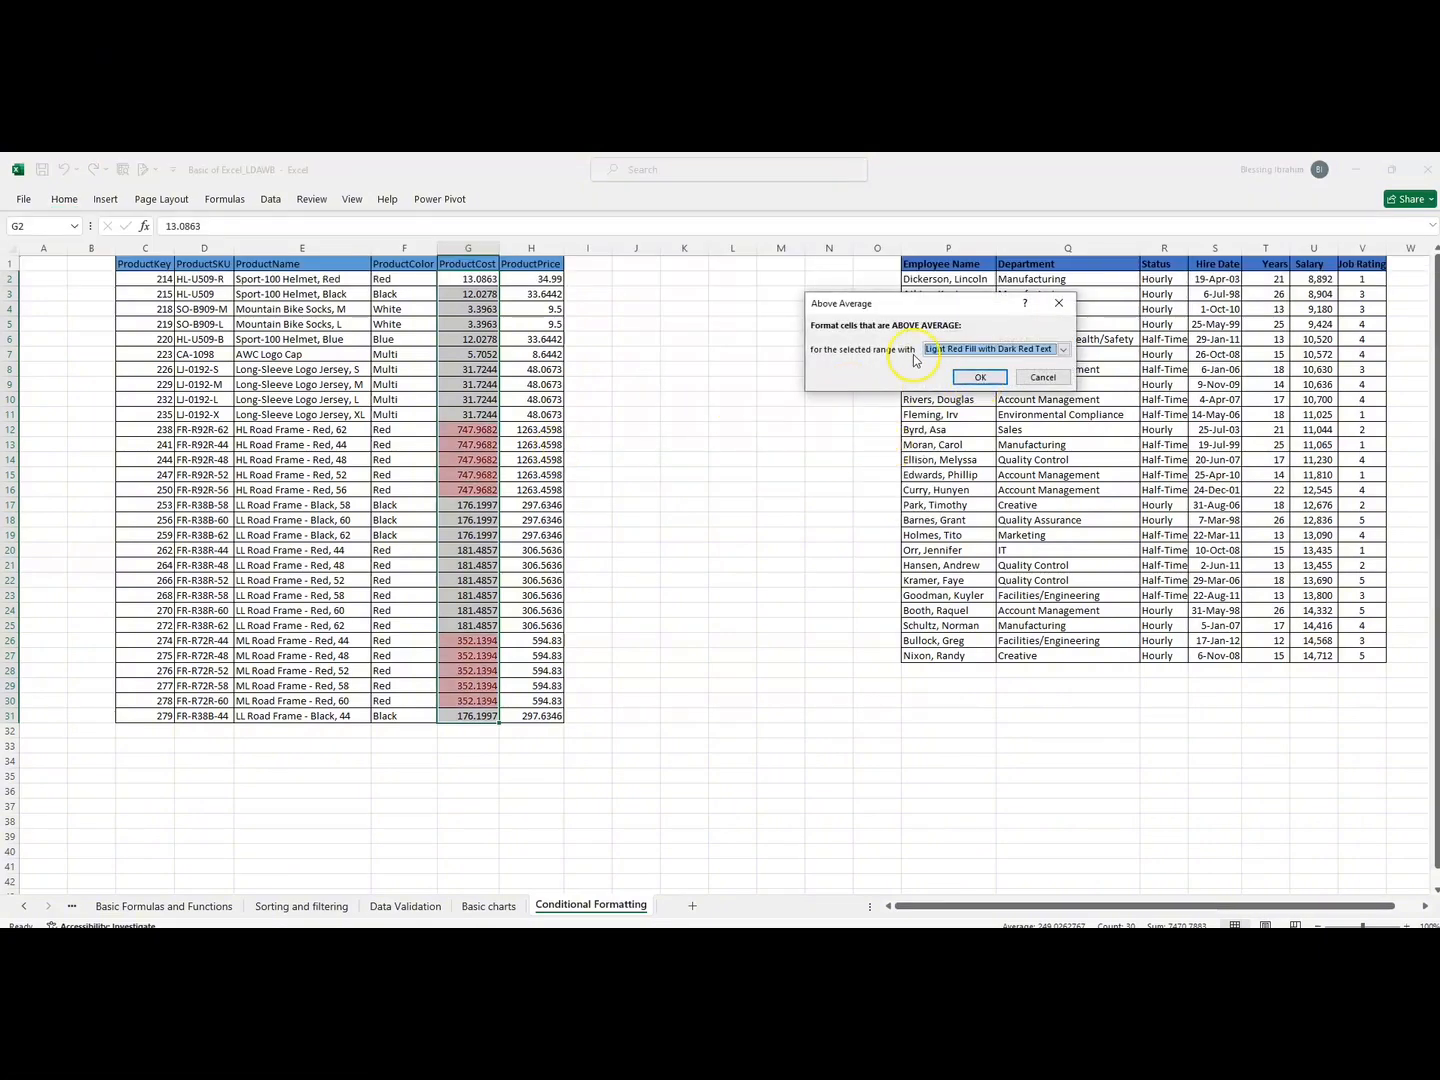
{"action": "left_click", "coordinate": [1059, 302]}
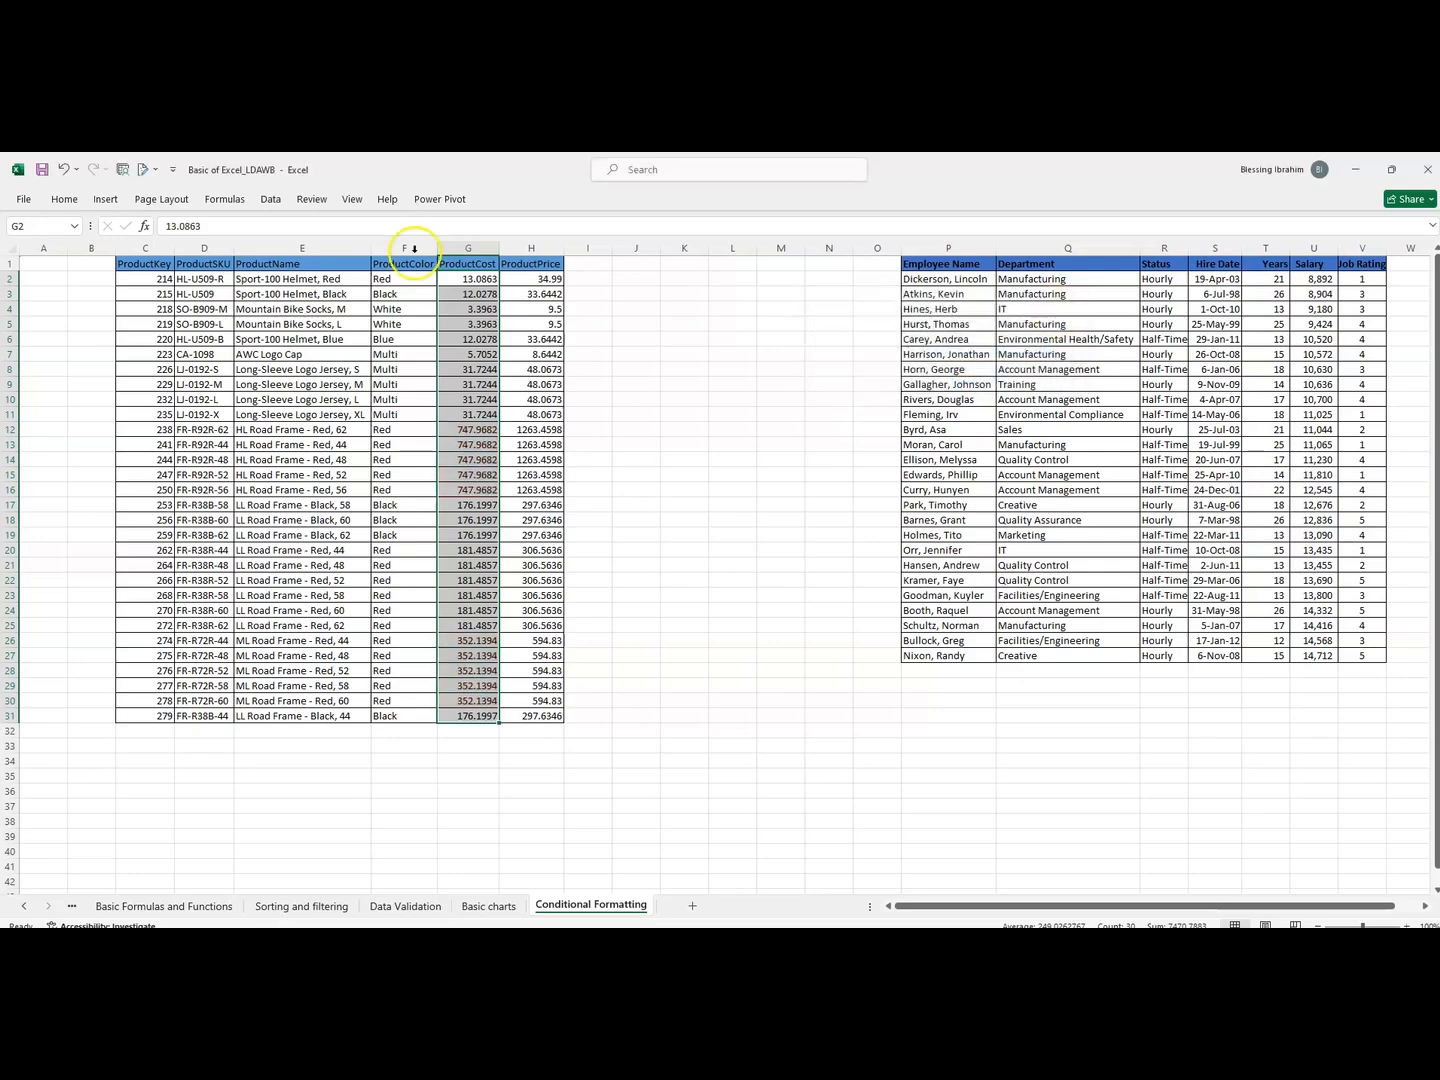
Preview the Below Average rule on the ProductCost cells G2:G31 without applying it.
{"action": "left_click", "coordinate": [70, 202]}
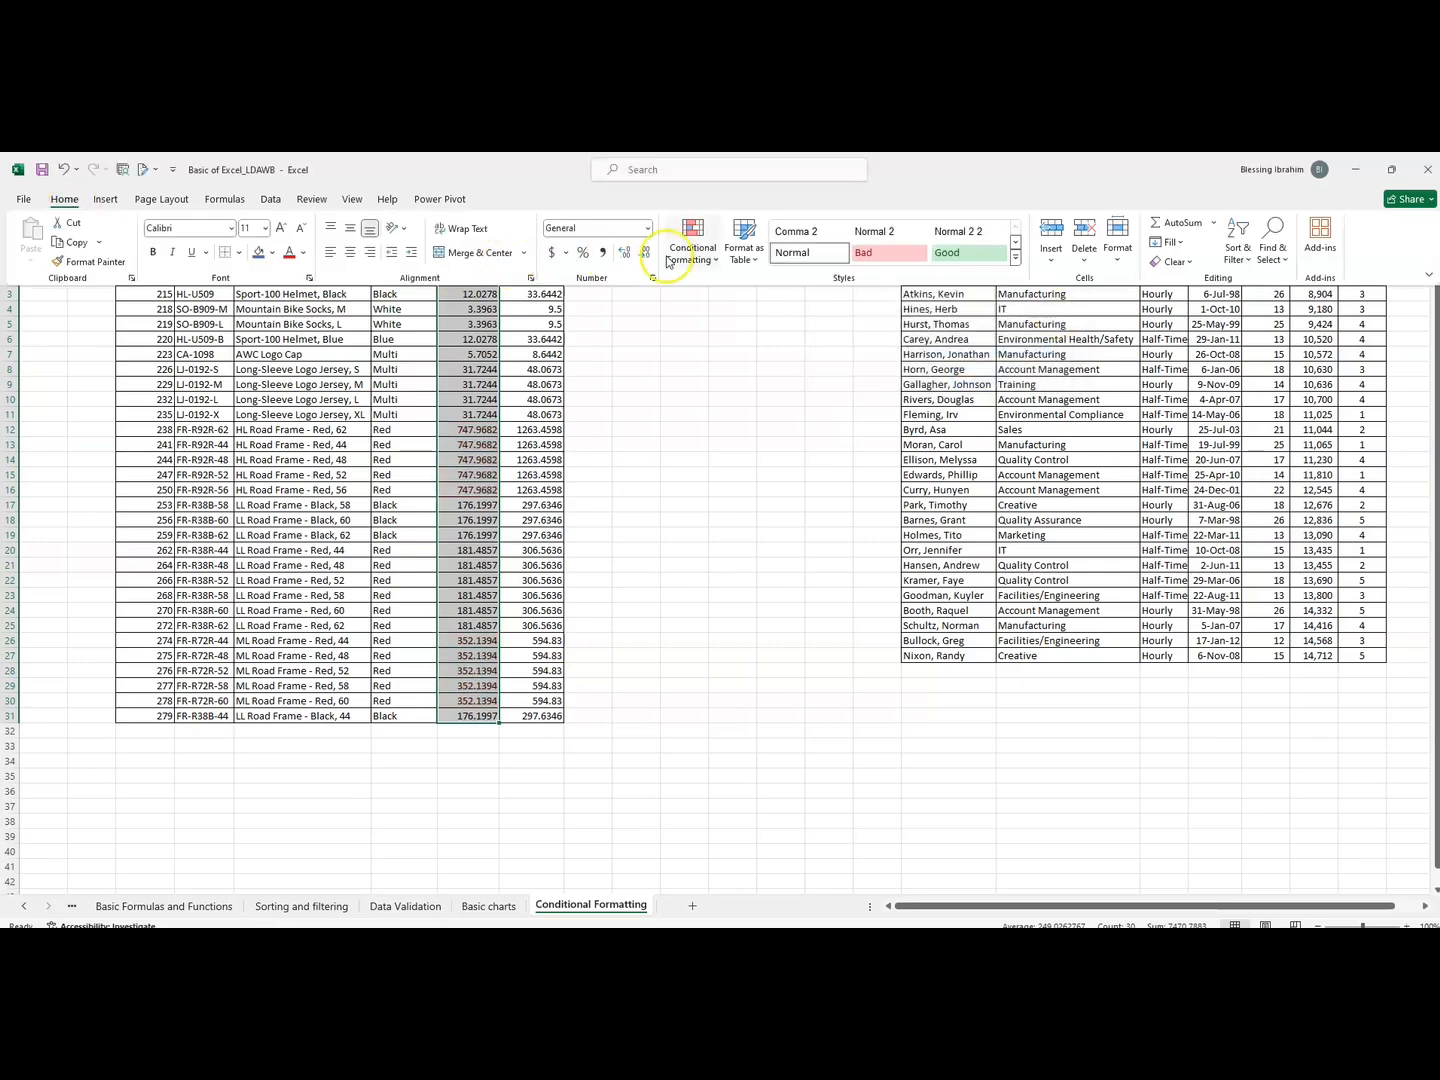
{"action": "left_click", "coordinate": [716, 262]}
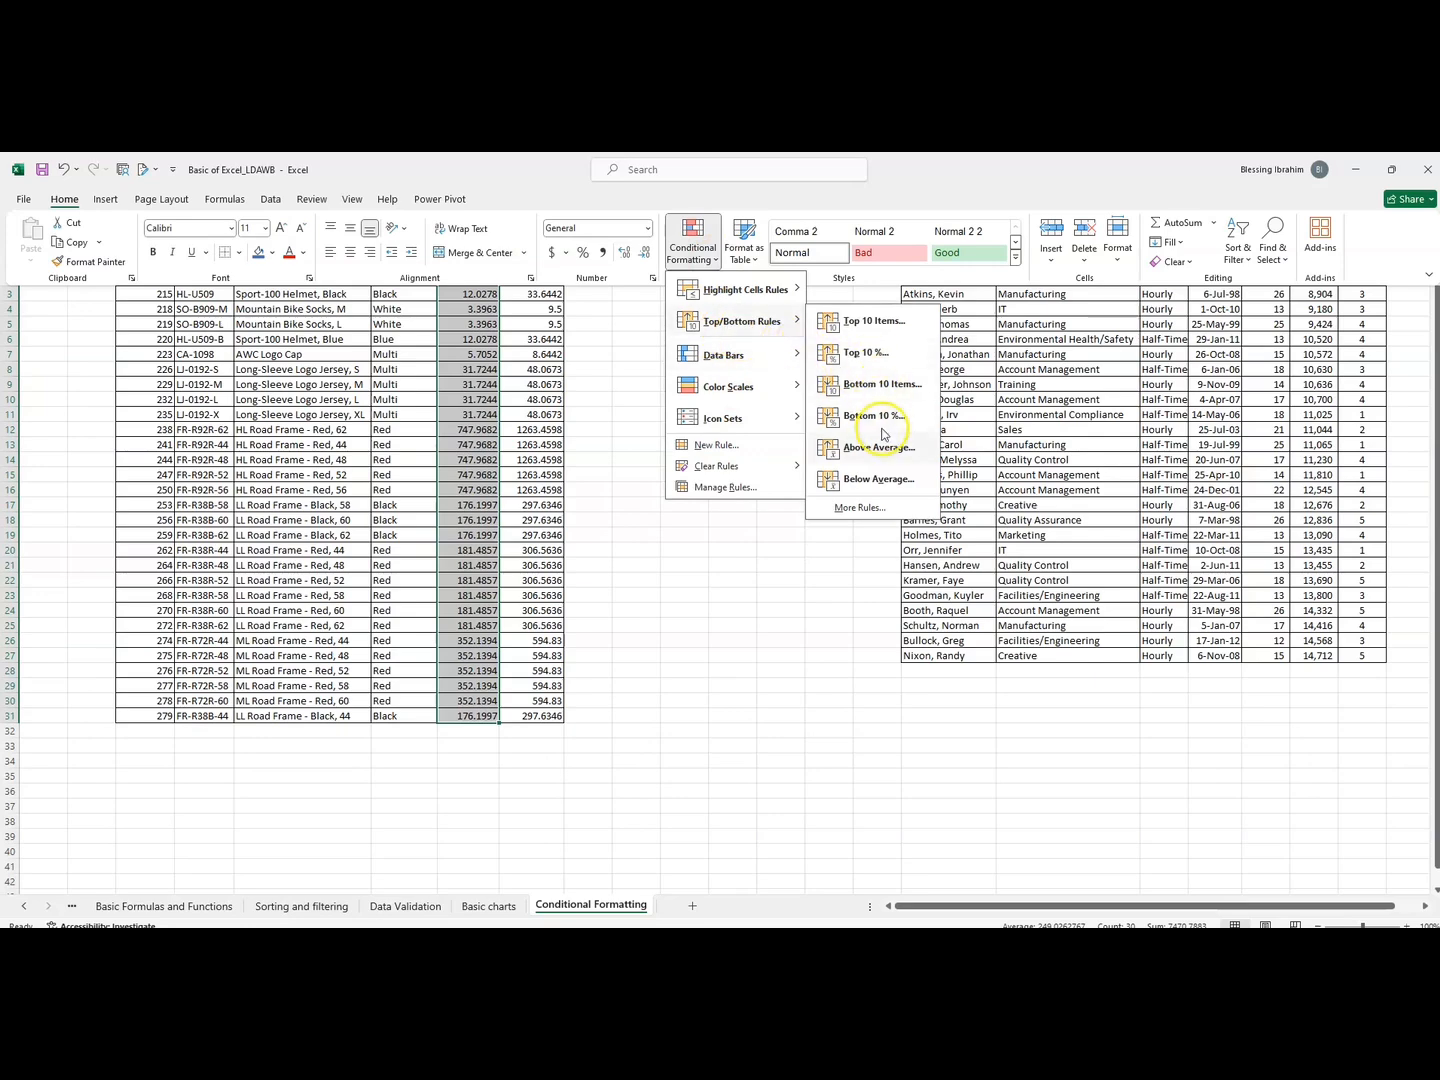
{"action": "left_click", "coordinate": [878, 481]}
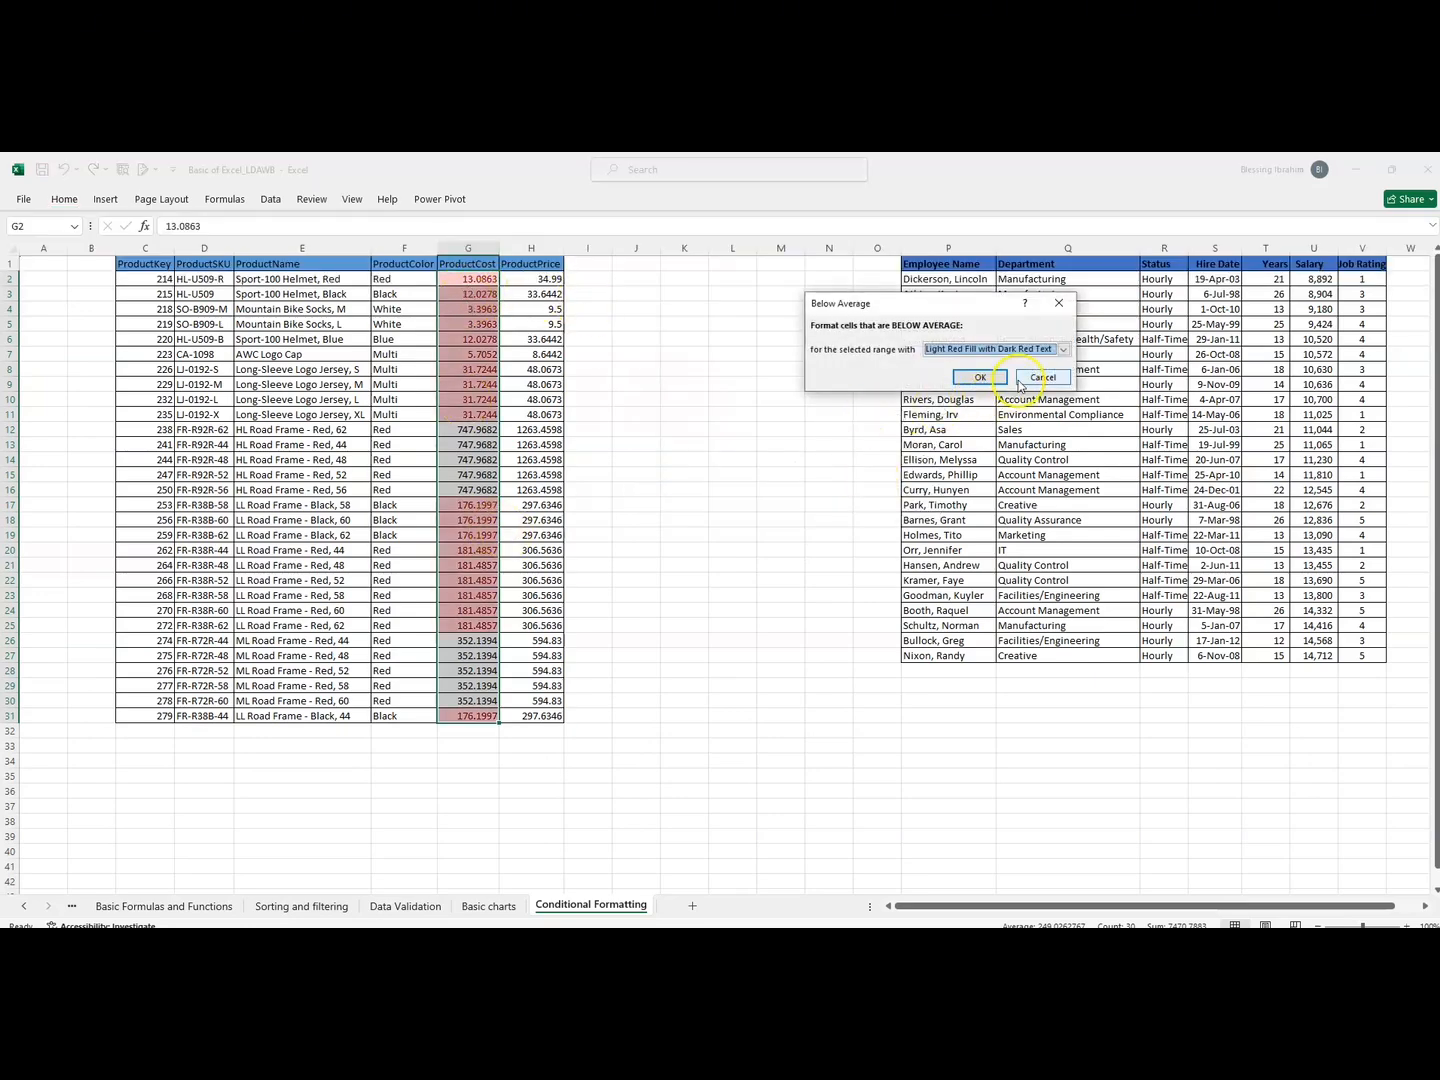
{"action": "left_click", "coordinate": [1040, 378]}
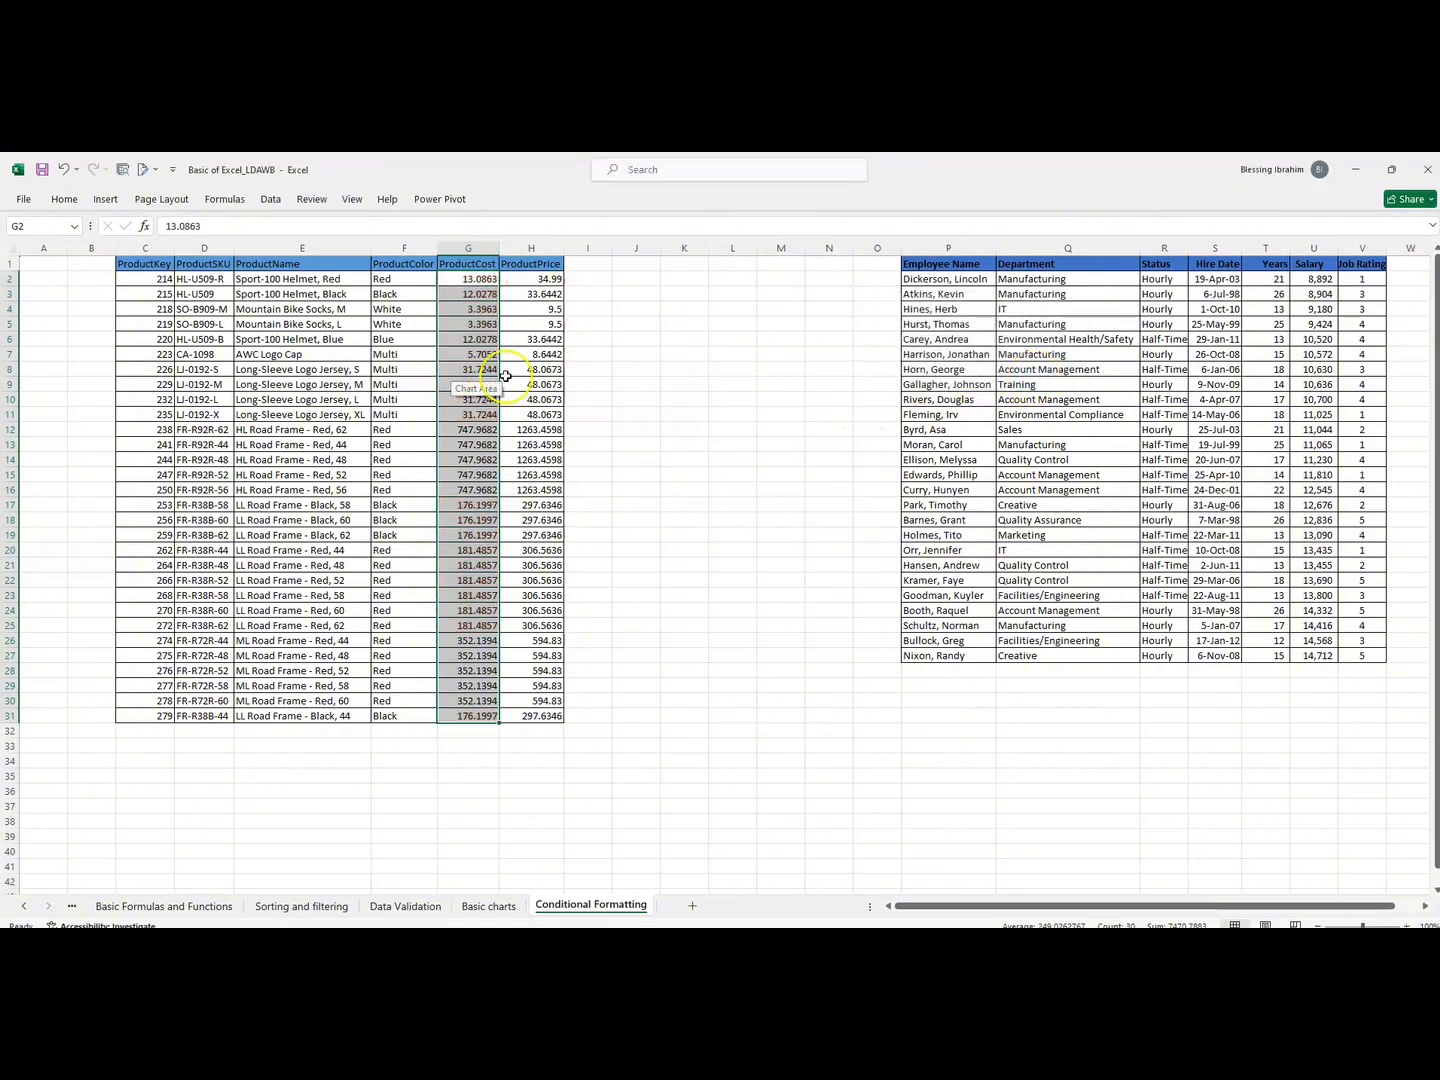
Add blue Gradient Fill data bars to the ProductCost cells G2:G31 and compare the bars across the column.
{"action": "left_click", "coordinate": [62, 200]}
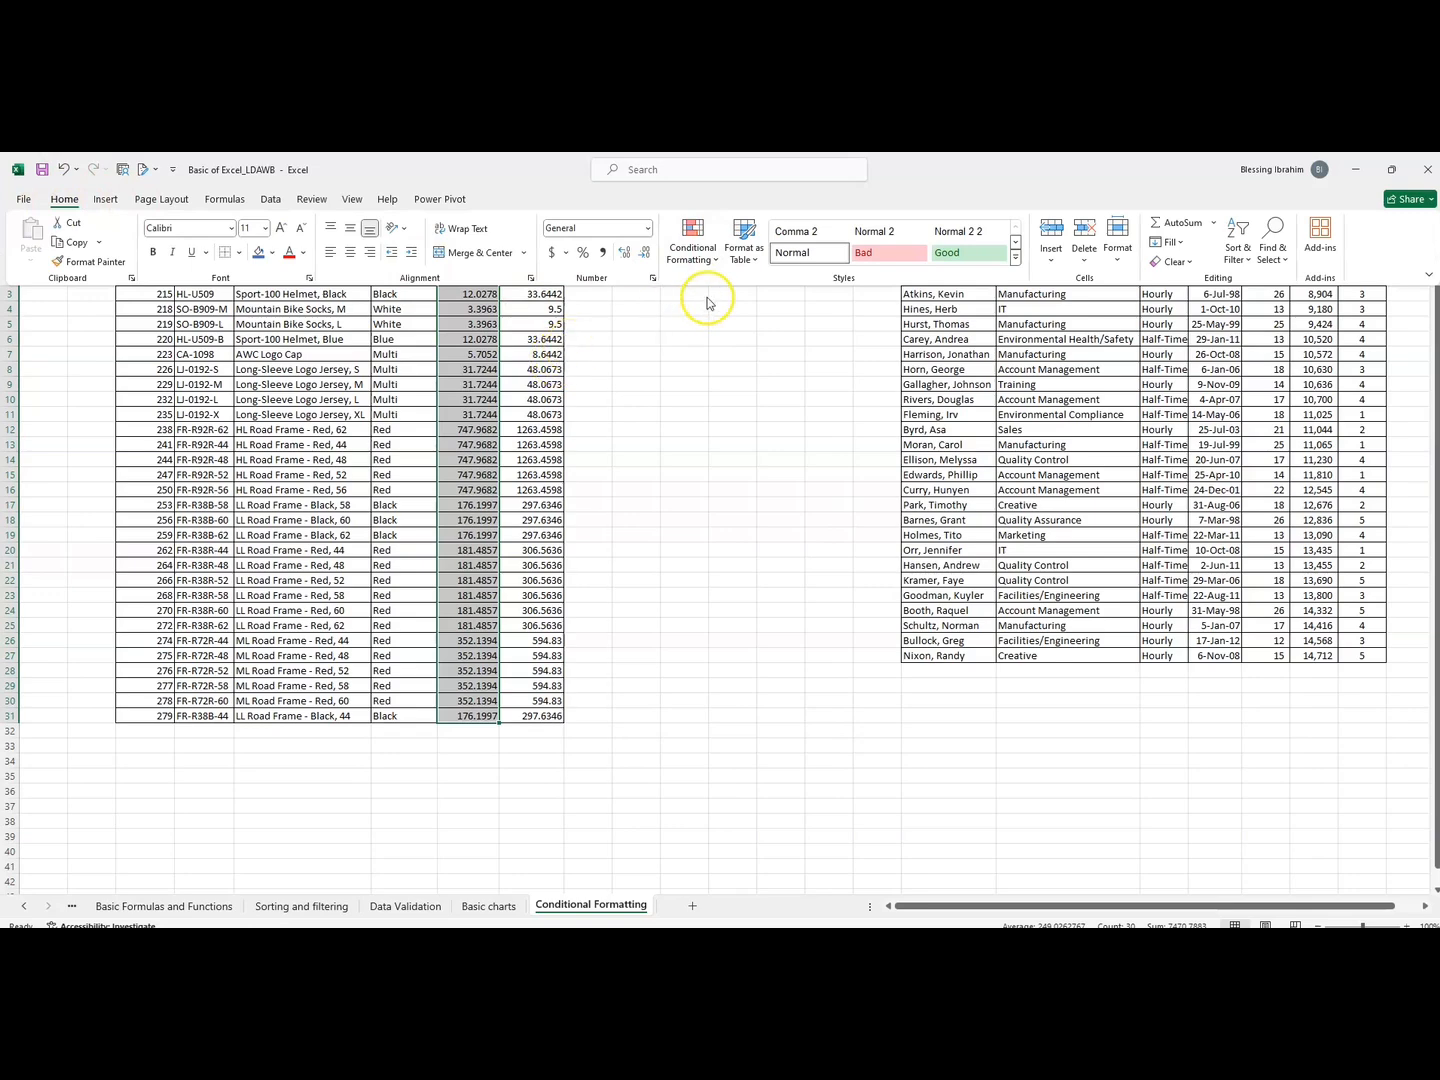
{"action": "left_click", "coordinate": [706, 252]}
{"action": "mouse_move", "coordinate": [751, 366]}
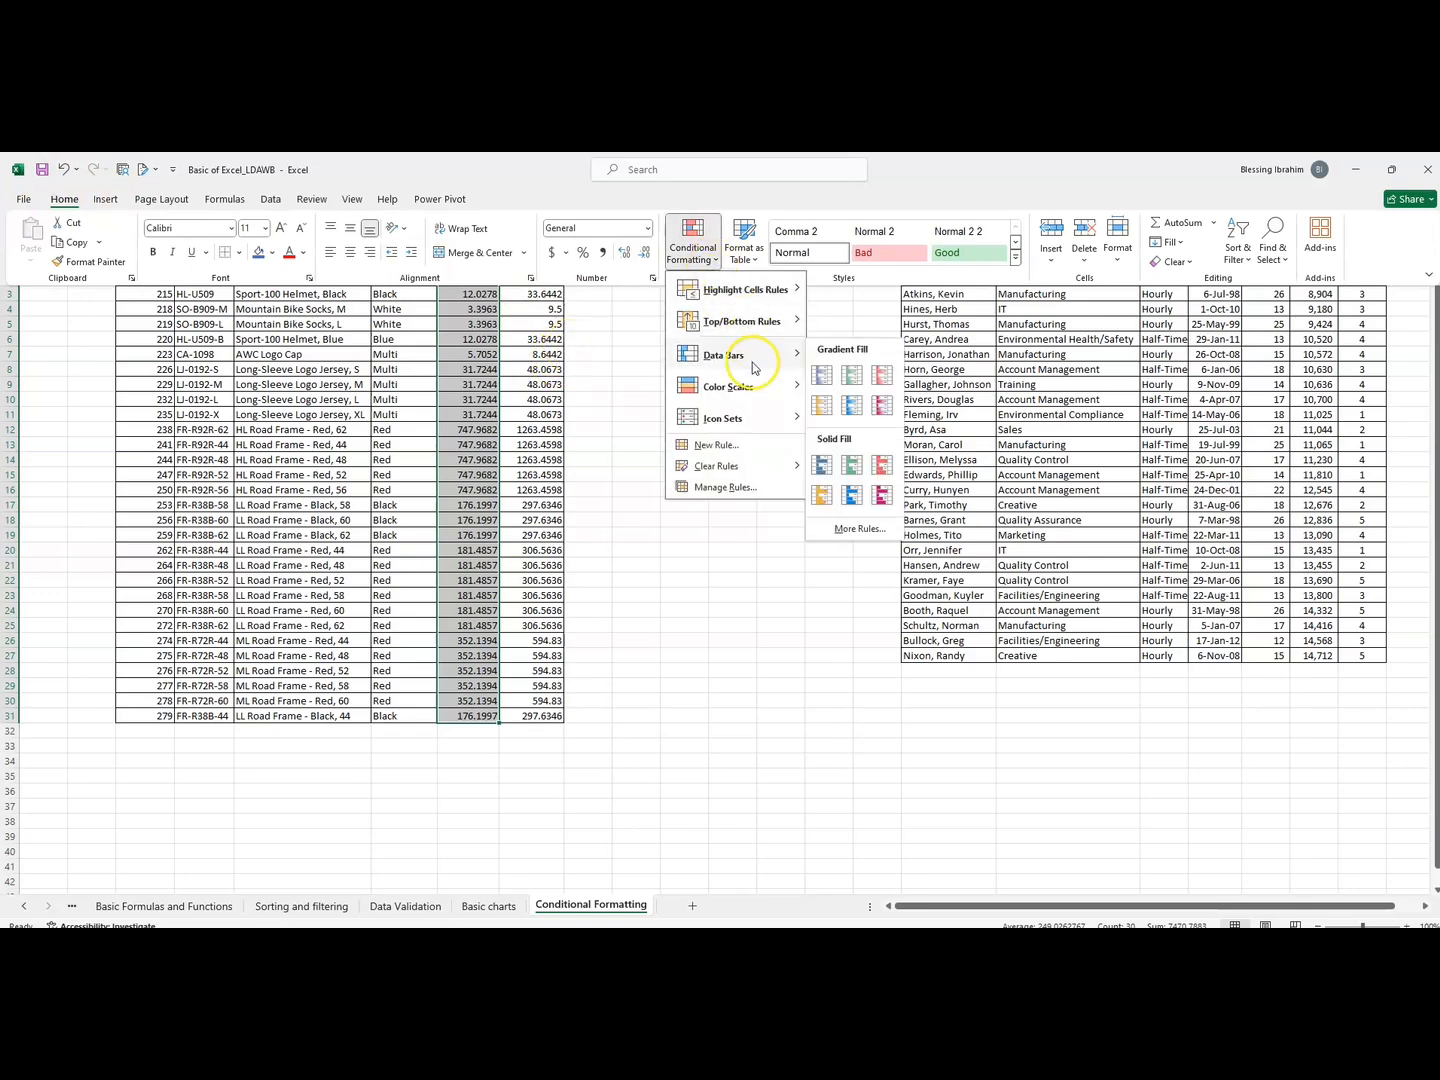
{"action": "left_click", "coordinate": [824, 382]}
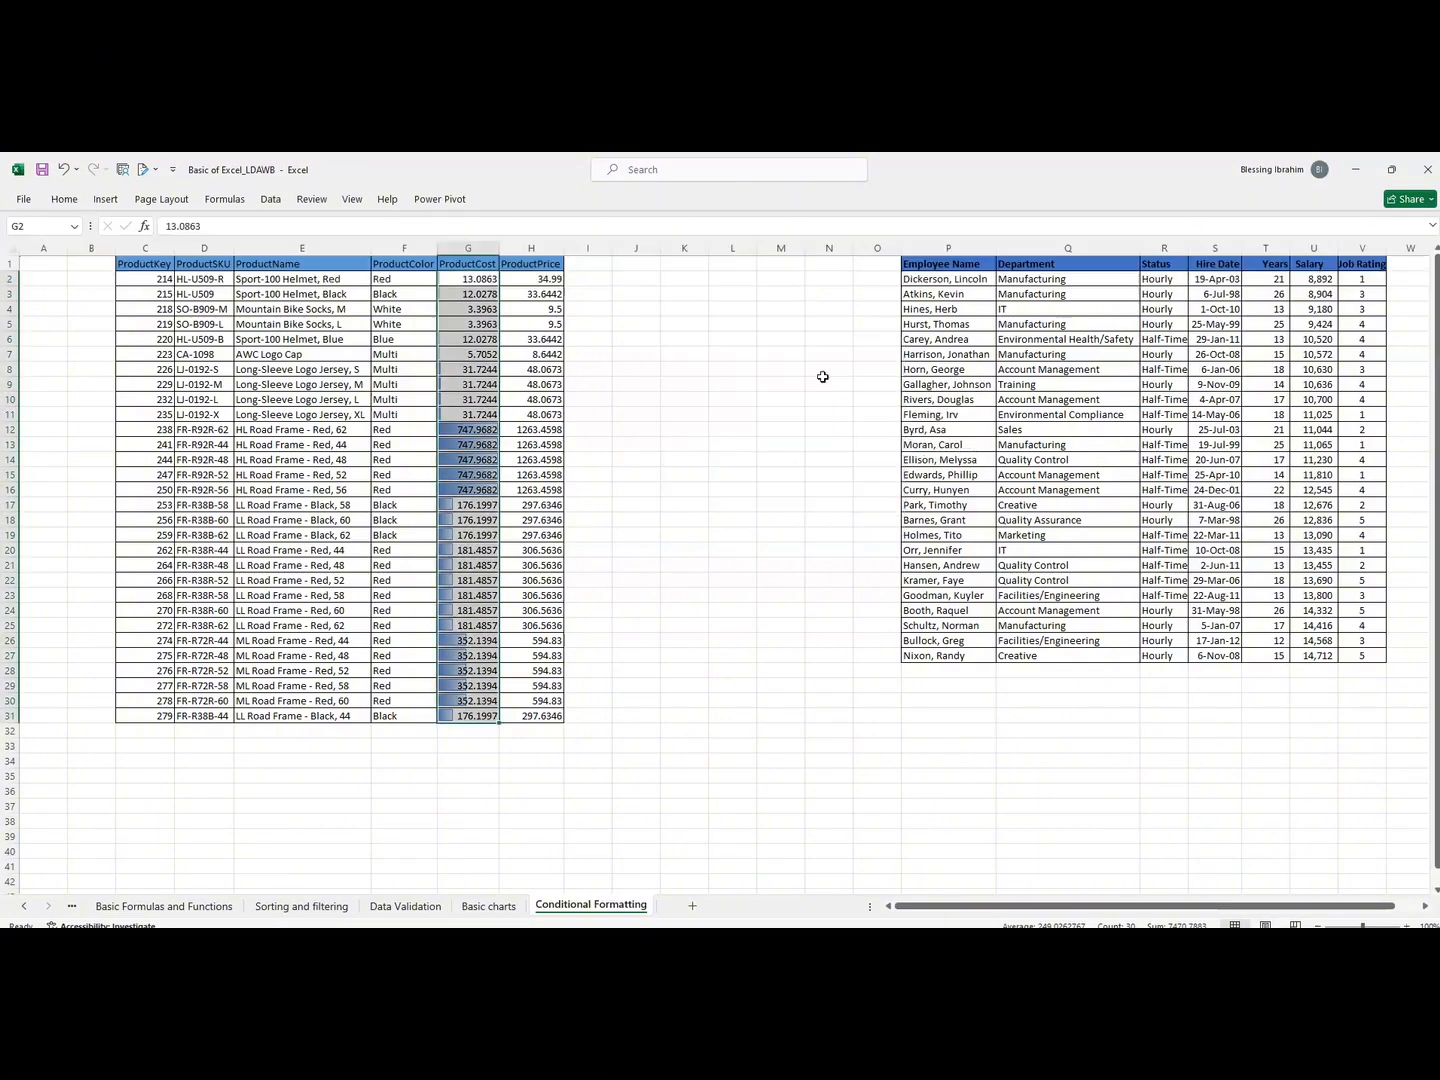
{"action": "left_click", "coordinate": [591, 320]}
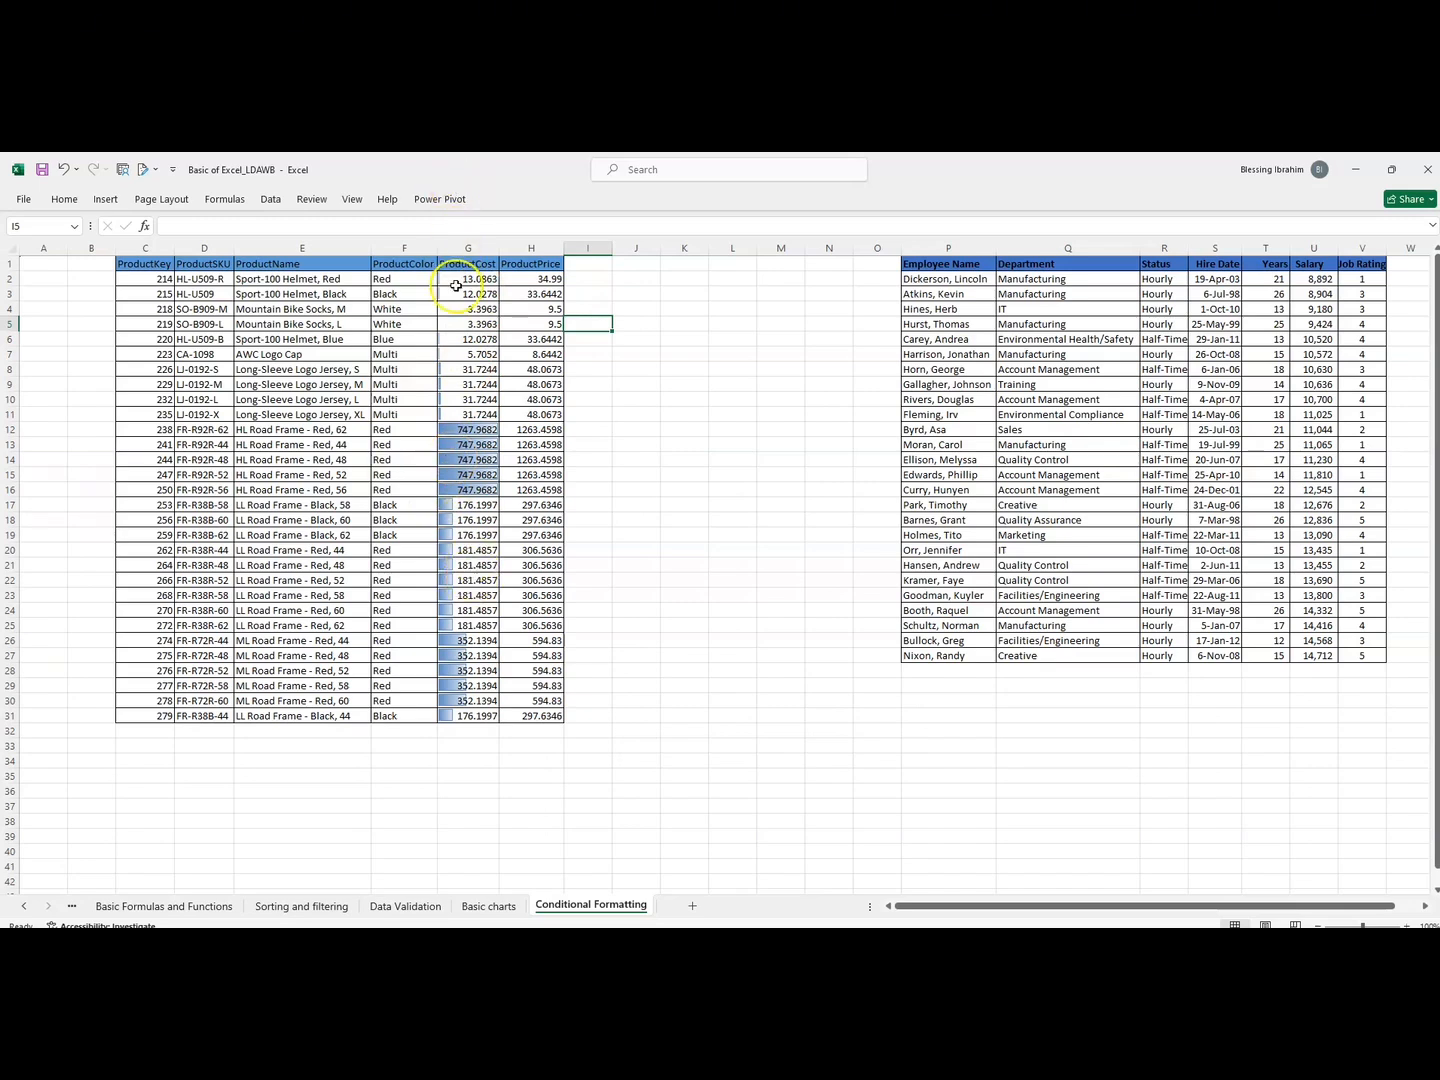
{"action": "left_click_drag", "start_coordinate": [456, 286], "coordinate": [448, 710]}
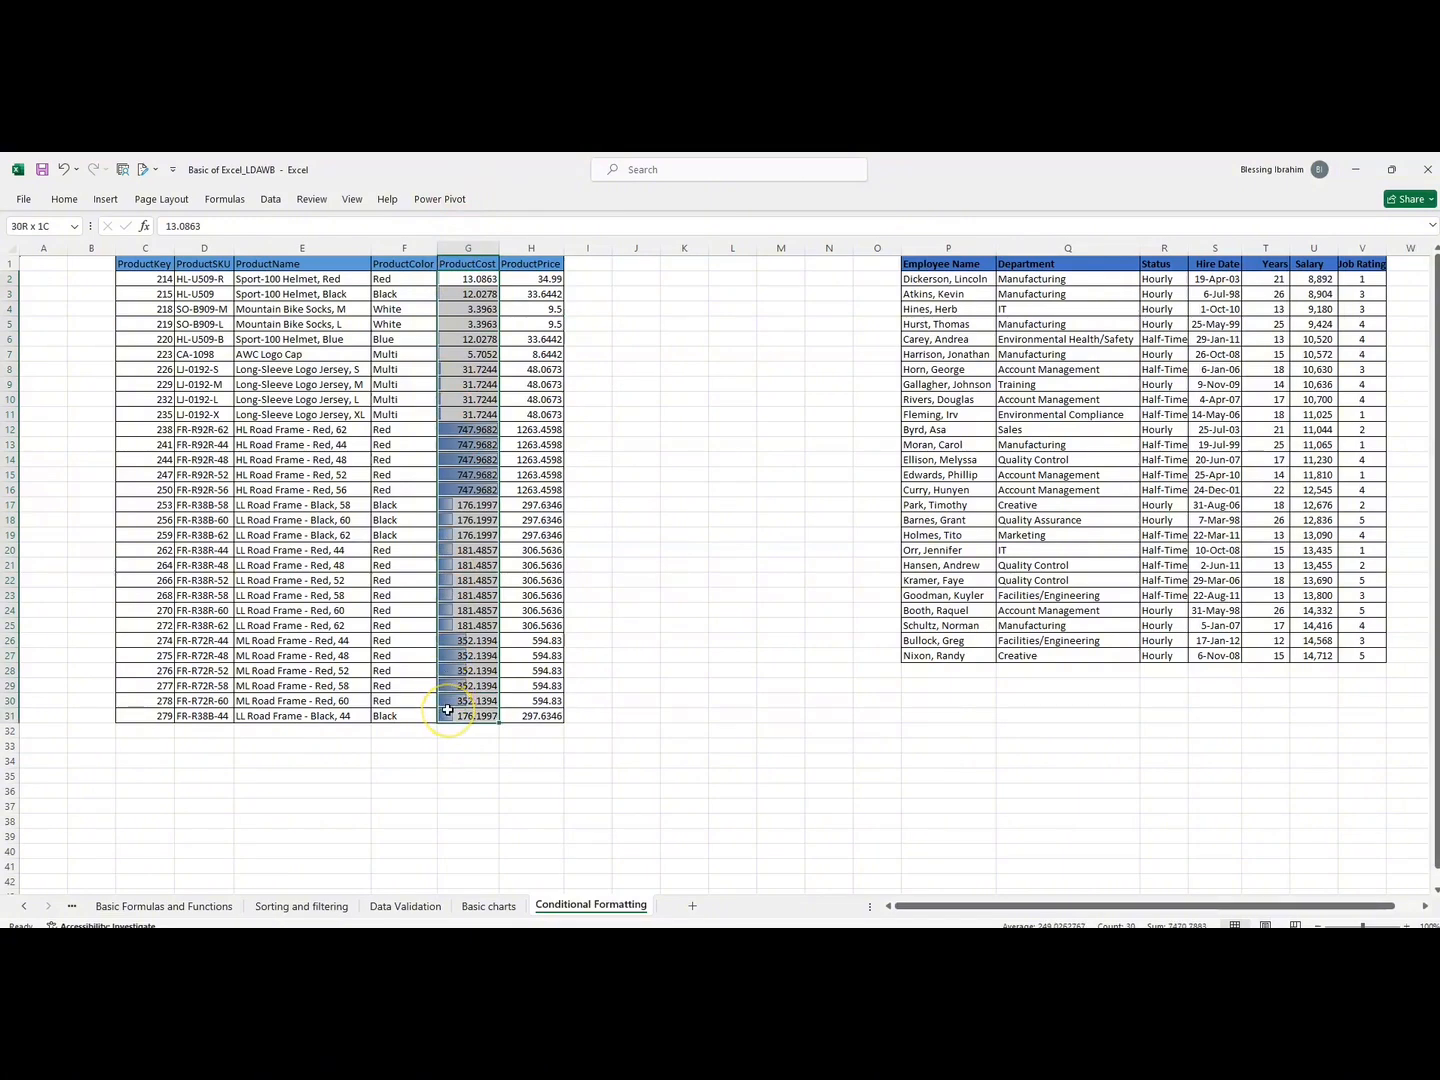
{"action": "left_click_drag", "start_coordinate": [460, 430], "coordinate": [468, 612]}
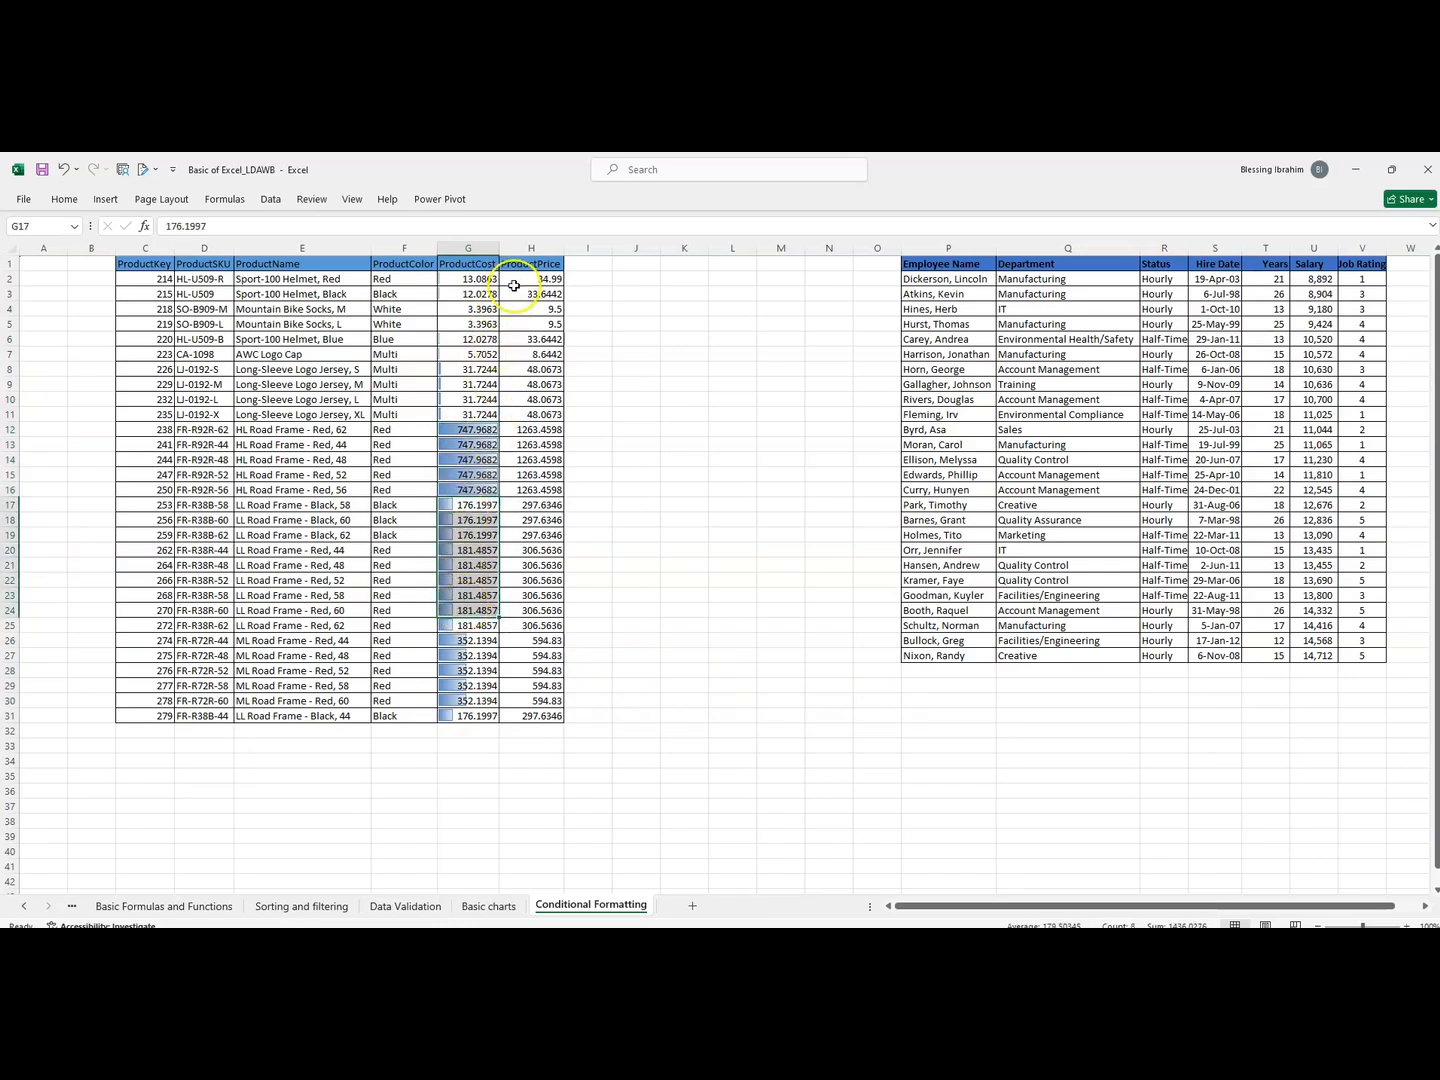
Apply the Green - Yellow - Red Color Scale to the ProductPrice cells H2:H31.
{"action": "left_click_drag", "start_coordinate": [514, 284], "coordinate": [530, 715]}
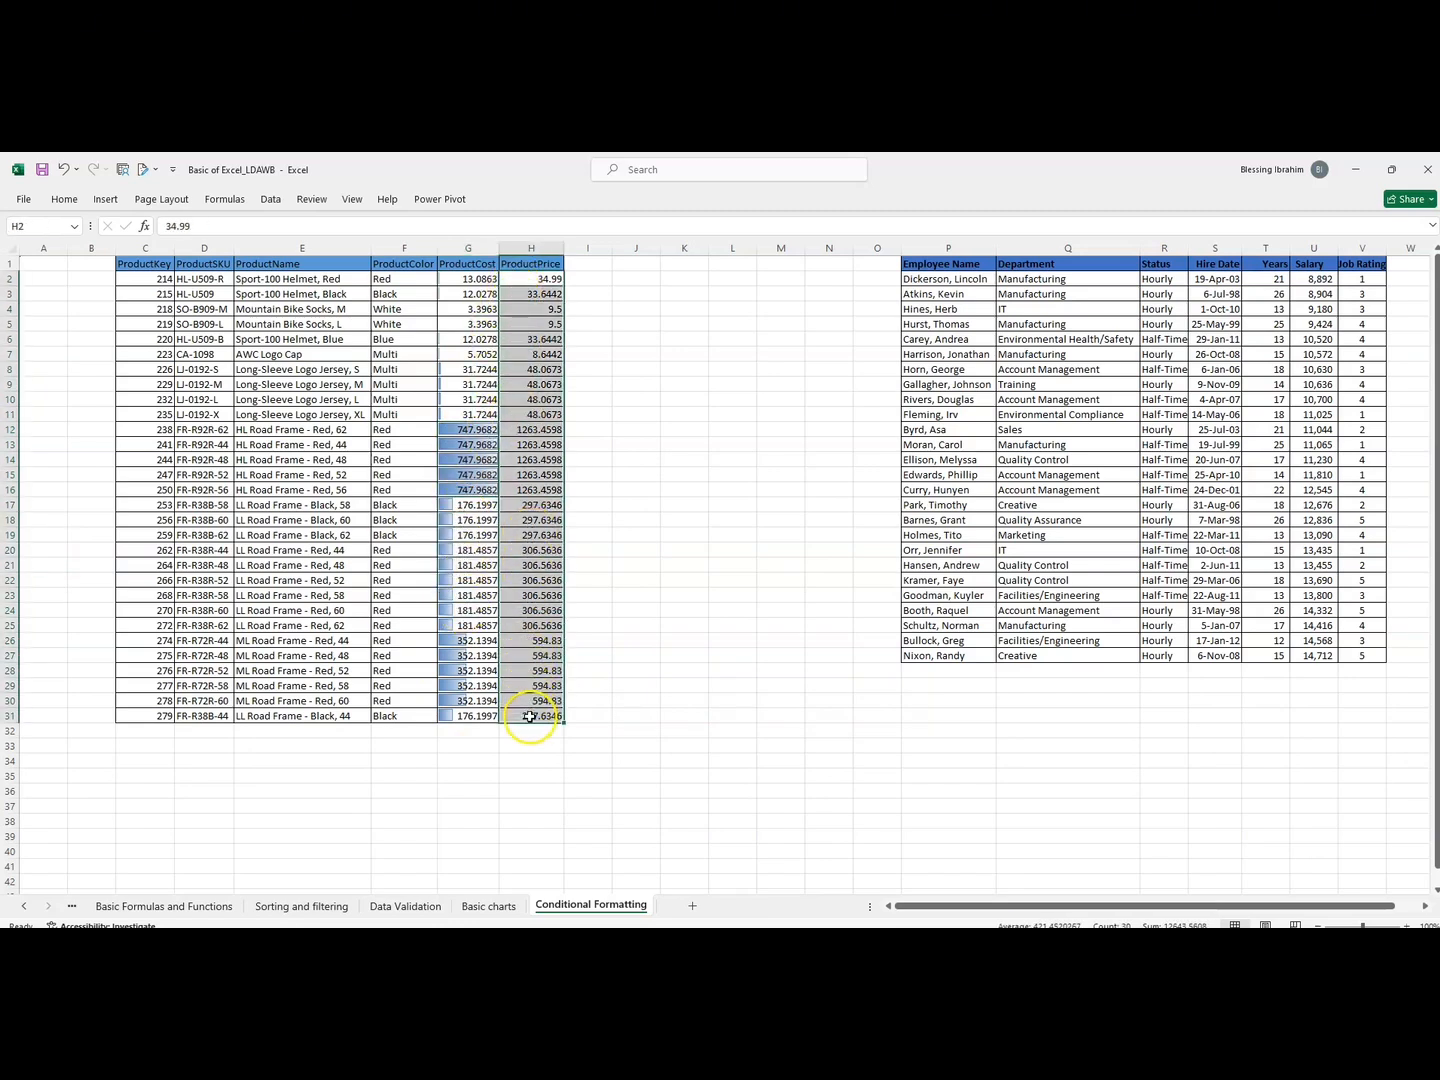
{"action": "left_click", "coordinate": [64, 201]}
{"action": "left_click", "coordinate": [716, 259]}
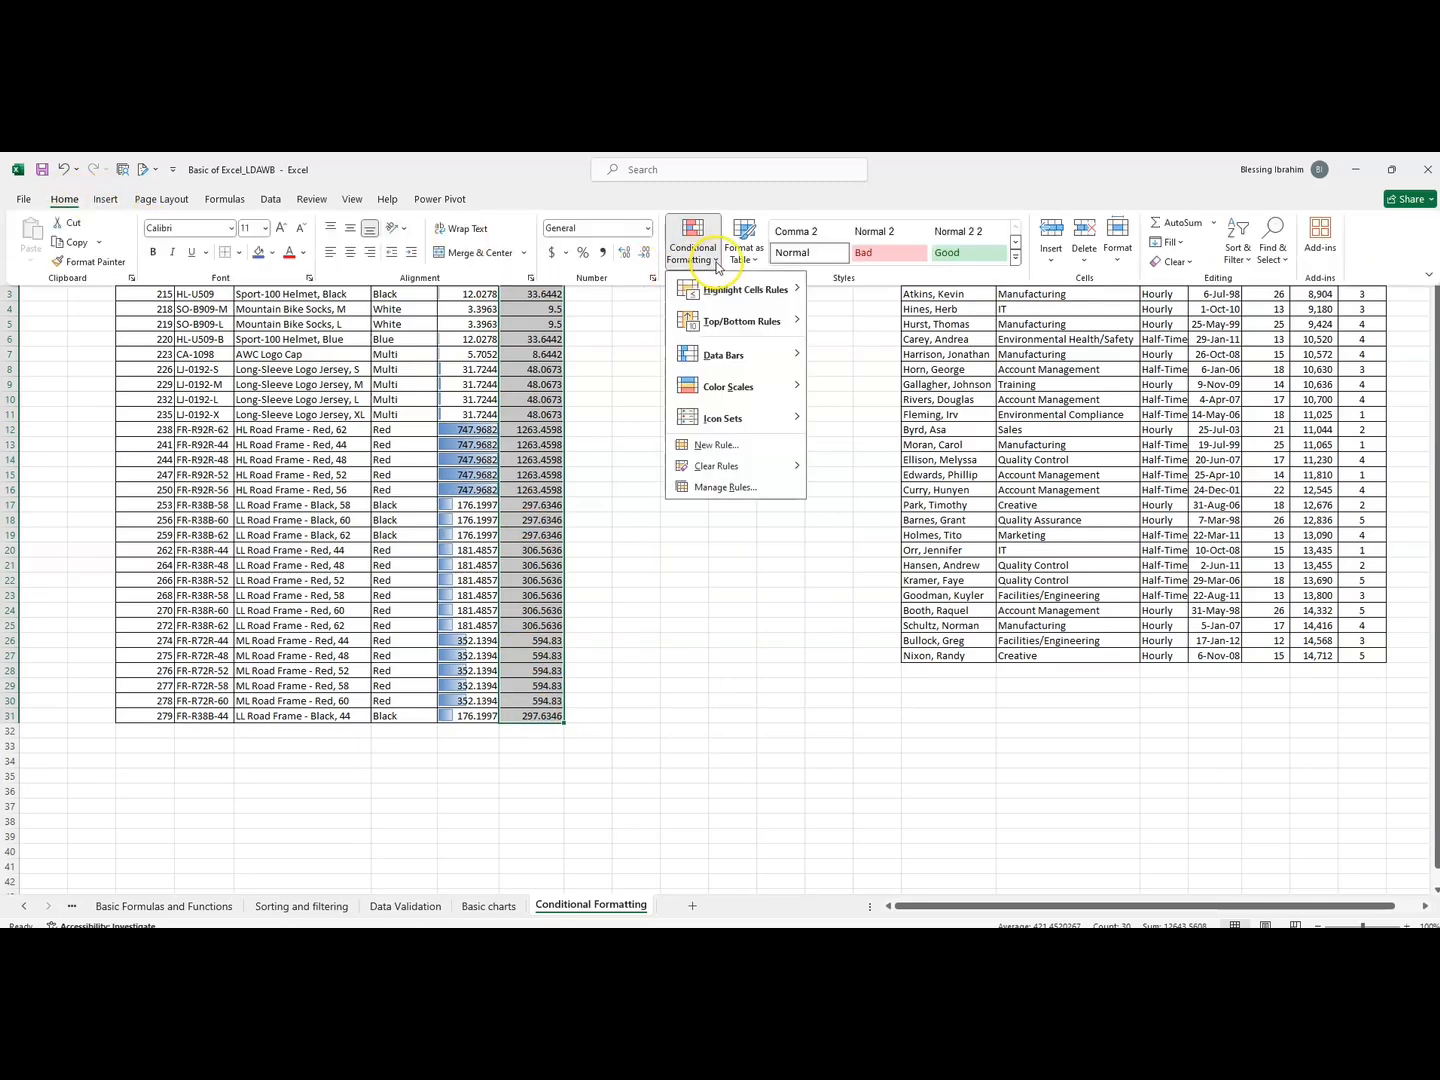
{"action": "mouse_move", "coordinate": [761, 385]}
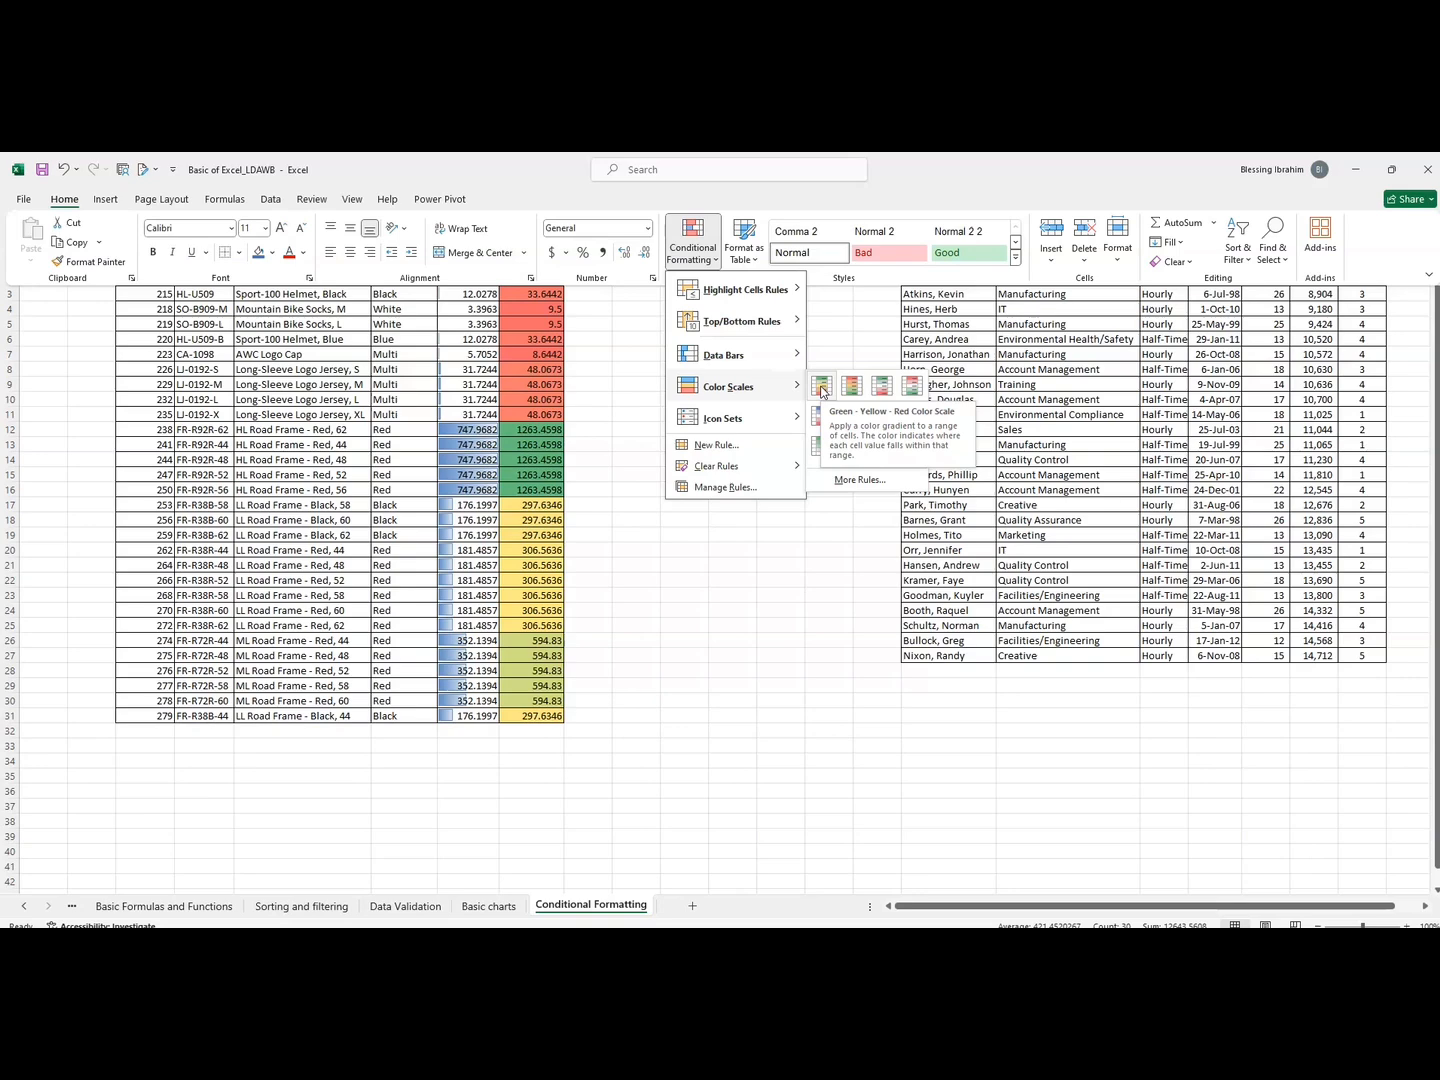
{"action": "left_click", "coordinate": [821, 386]}
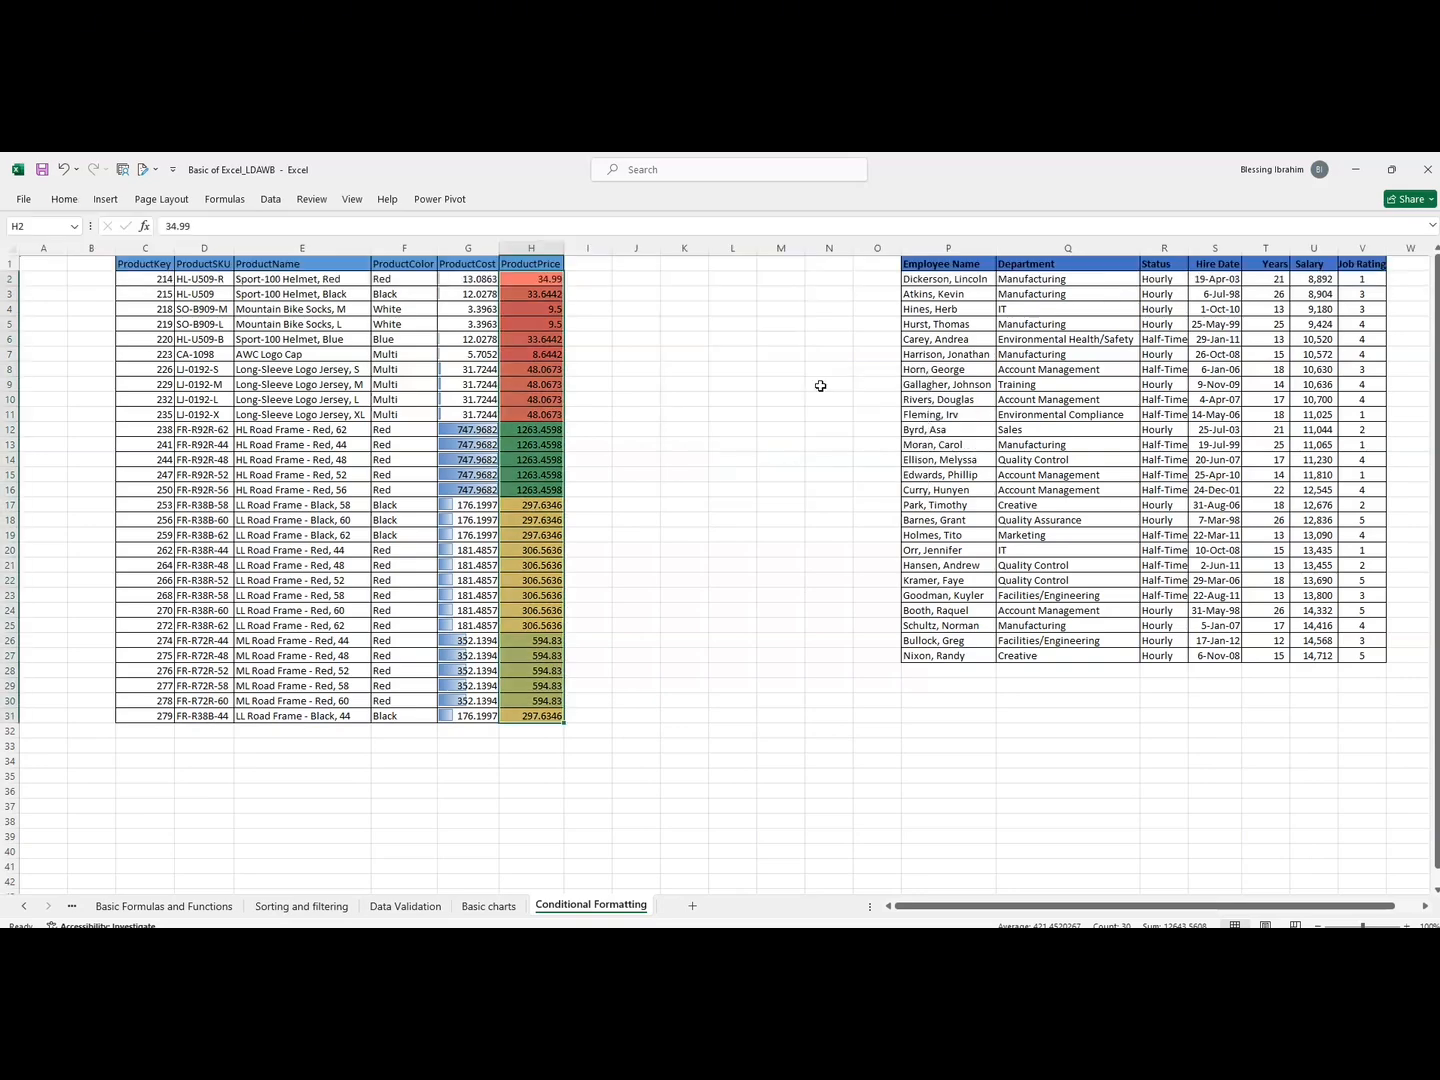
{"action": "left_click", "coordinate": [765, 383]}
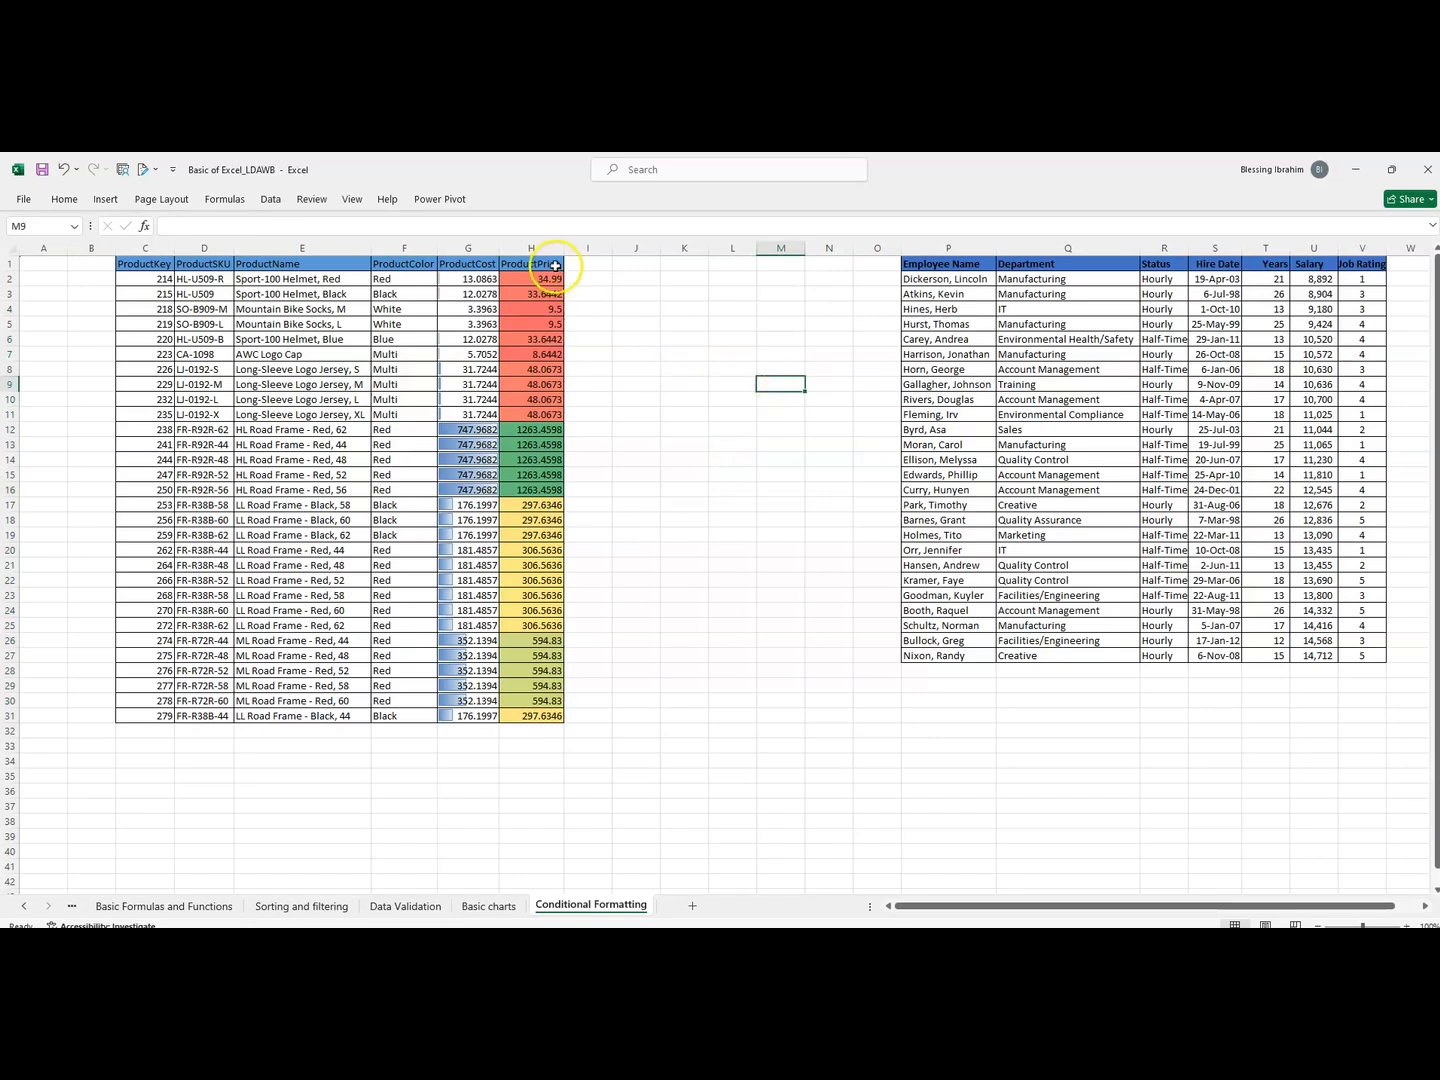
Compare the color scale shading of the ProductPrice values in H12:H16, H2:H11 and H17:H31.
{"action": "left_click_drag", "start_coordinate": [544, 282], "coordinate": [520, 713]}
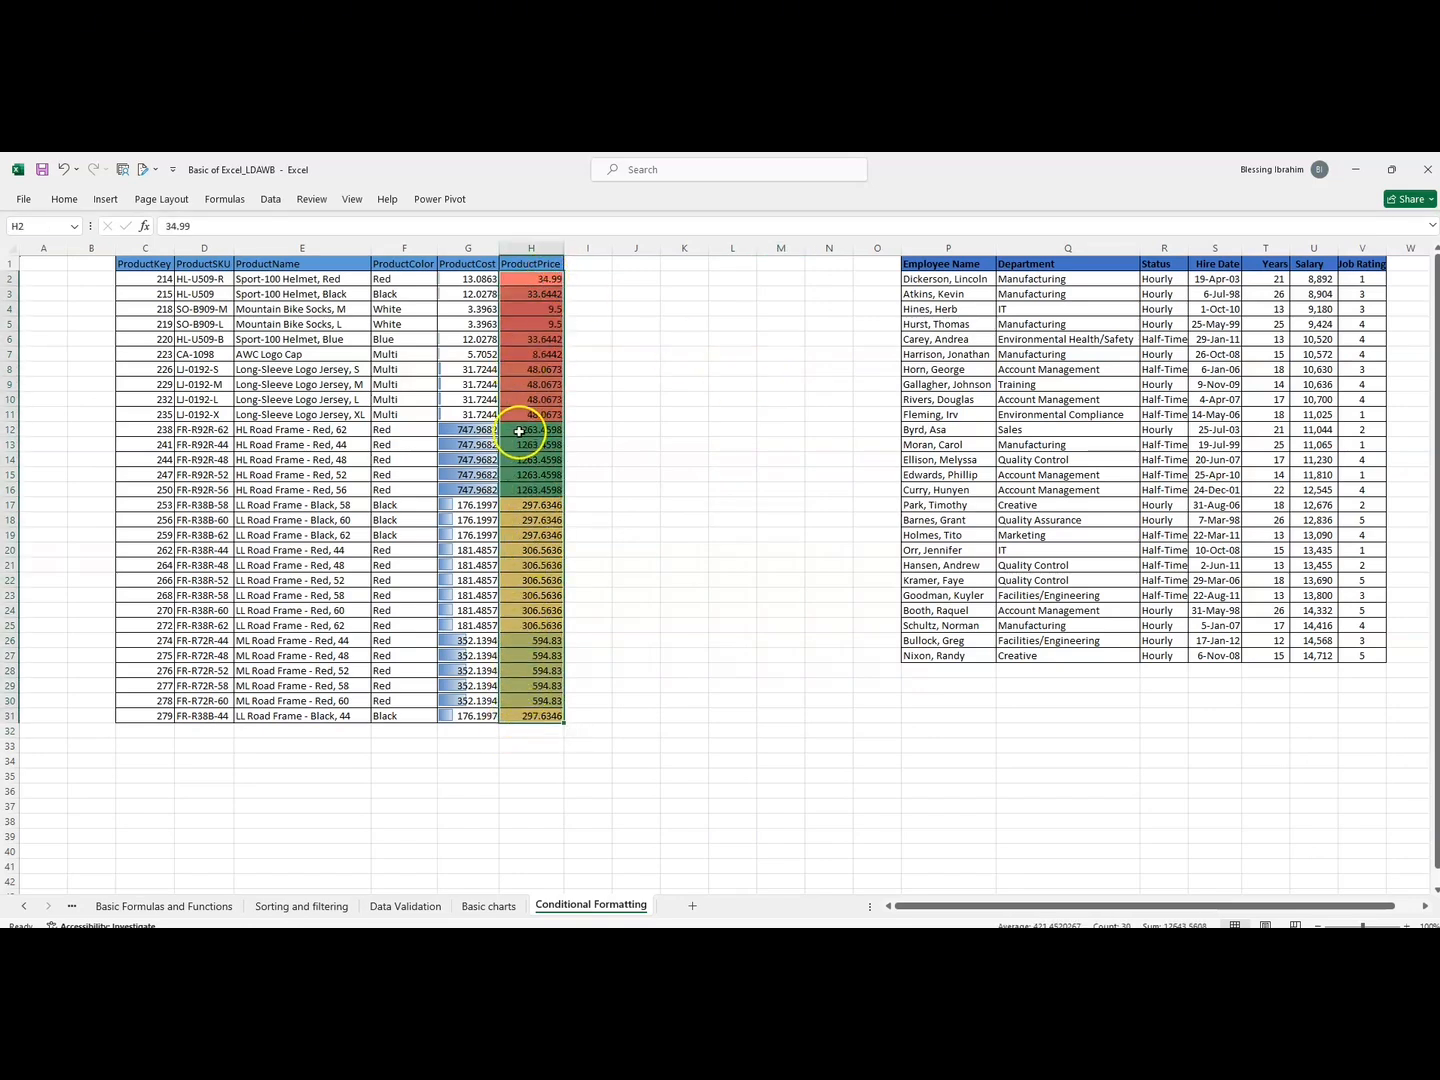
{"action": "left_click_drag", "start_coordinate": [517, 429], "coordinate": [522, 489]}
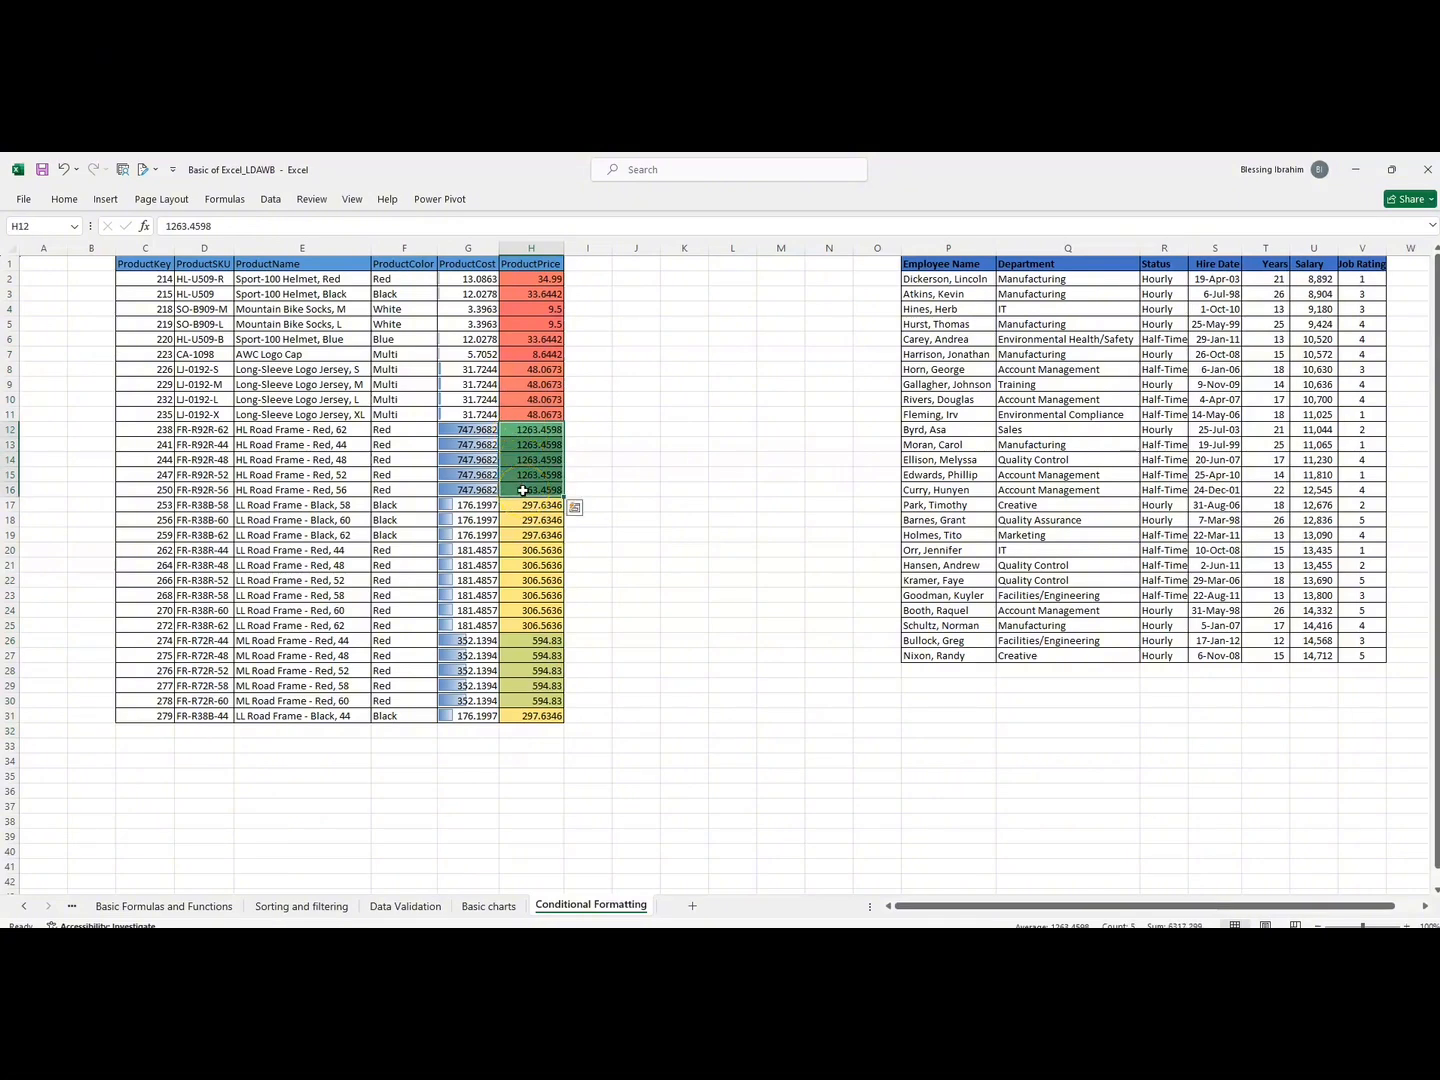
{"action": "left_click_drag", "start_coordinate": [520, 279], "coordinate": [522, 415]}
{"action": "left_click_drag", "start_coordinate": [520, 506], "coordinate": [514, 715]}
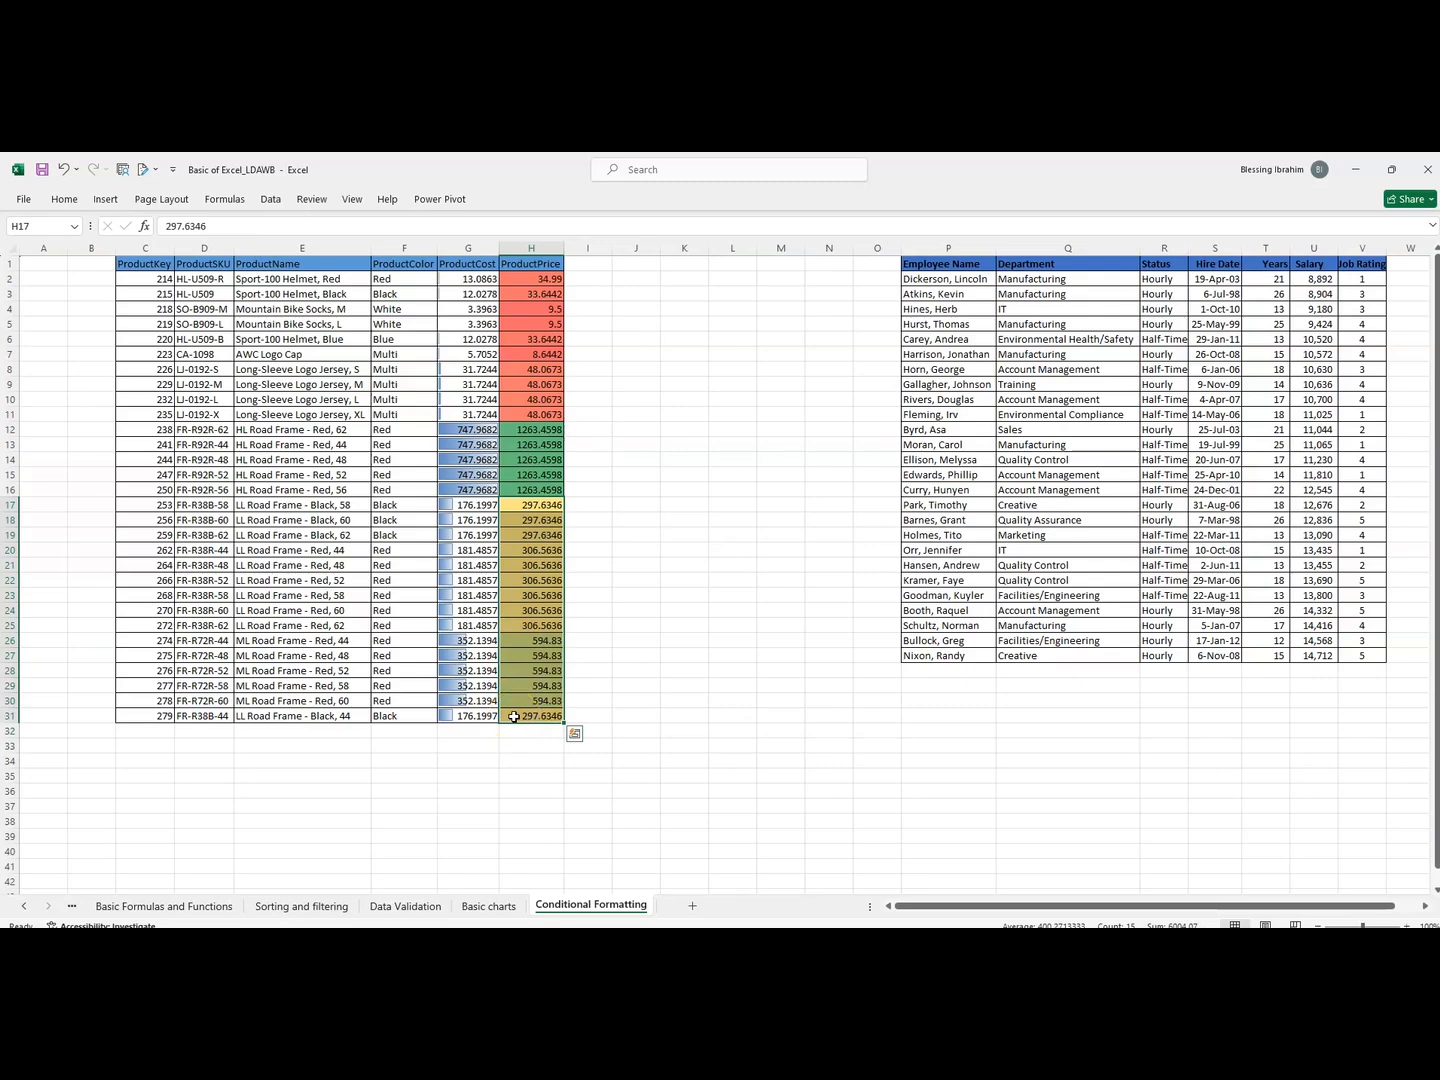
Review the available conditional formatting icon sets without applying one.
{"action": "left_click", "coordinate": [63, 203]}
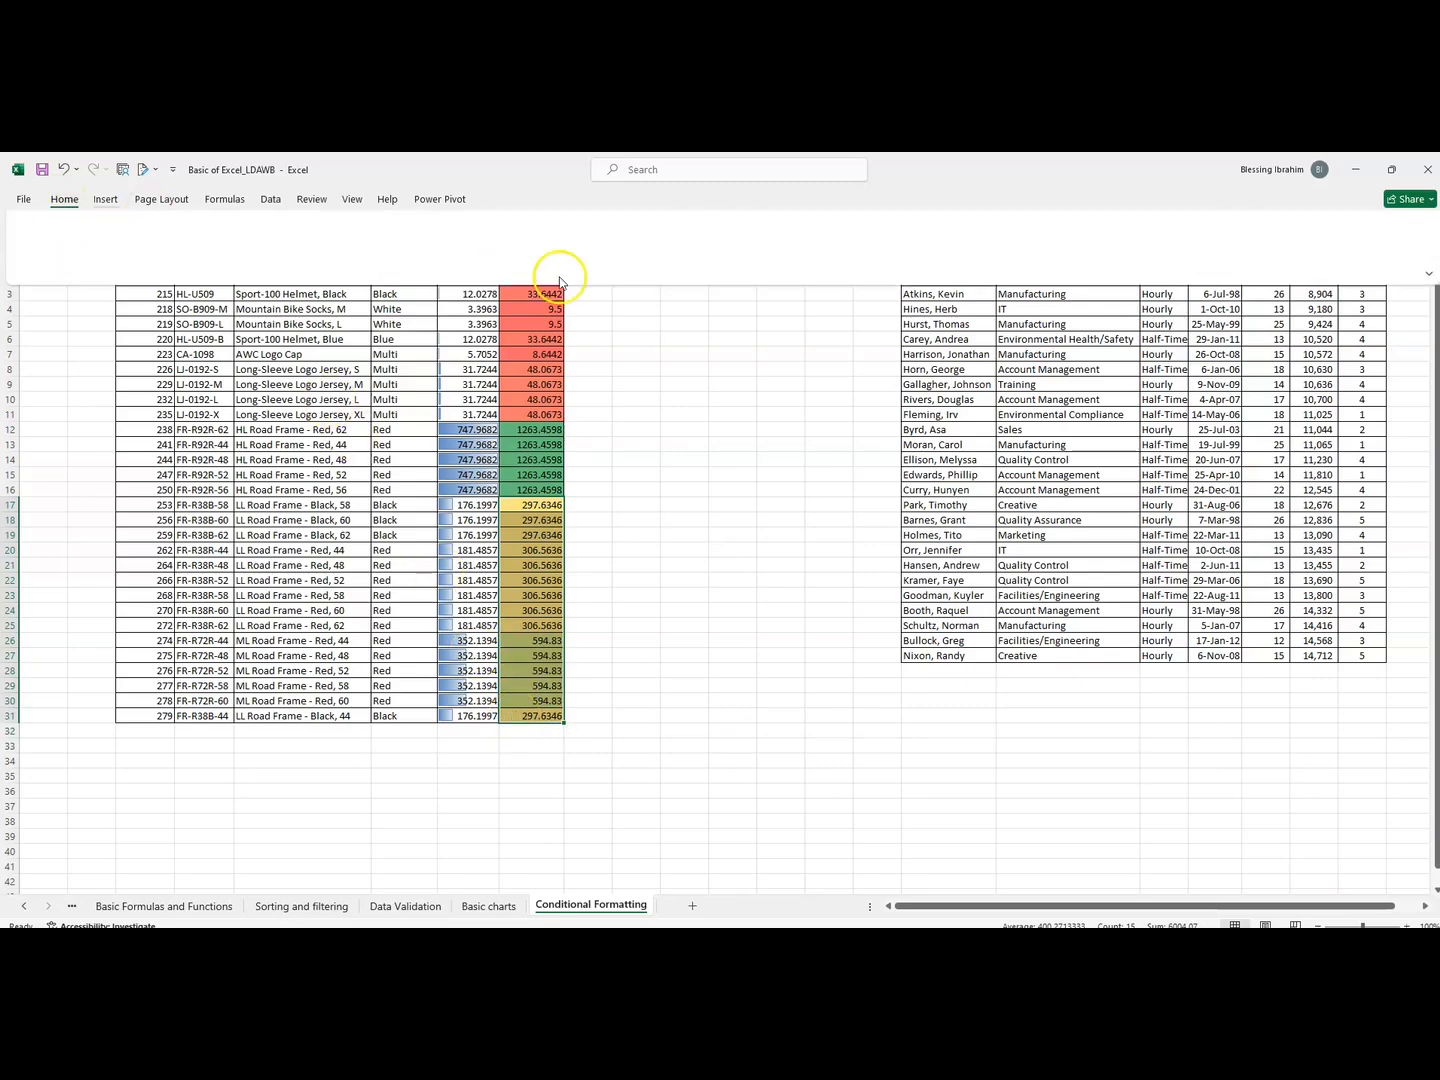
{"action": "left_click", "coordinate": [715, 258]}
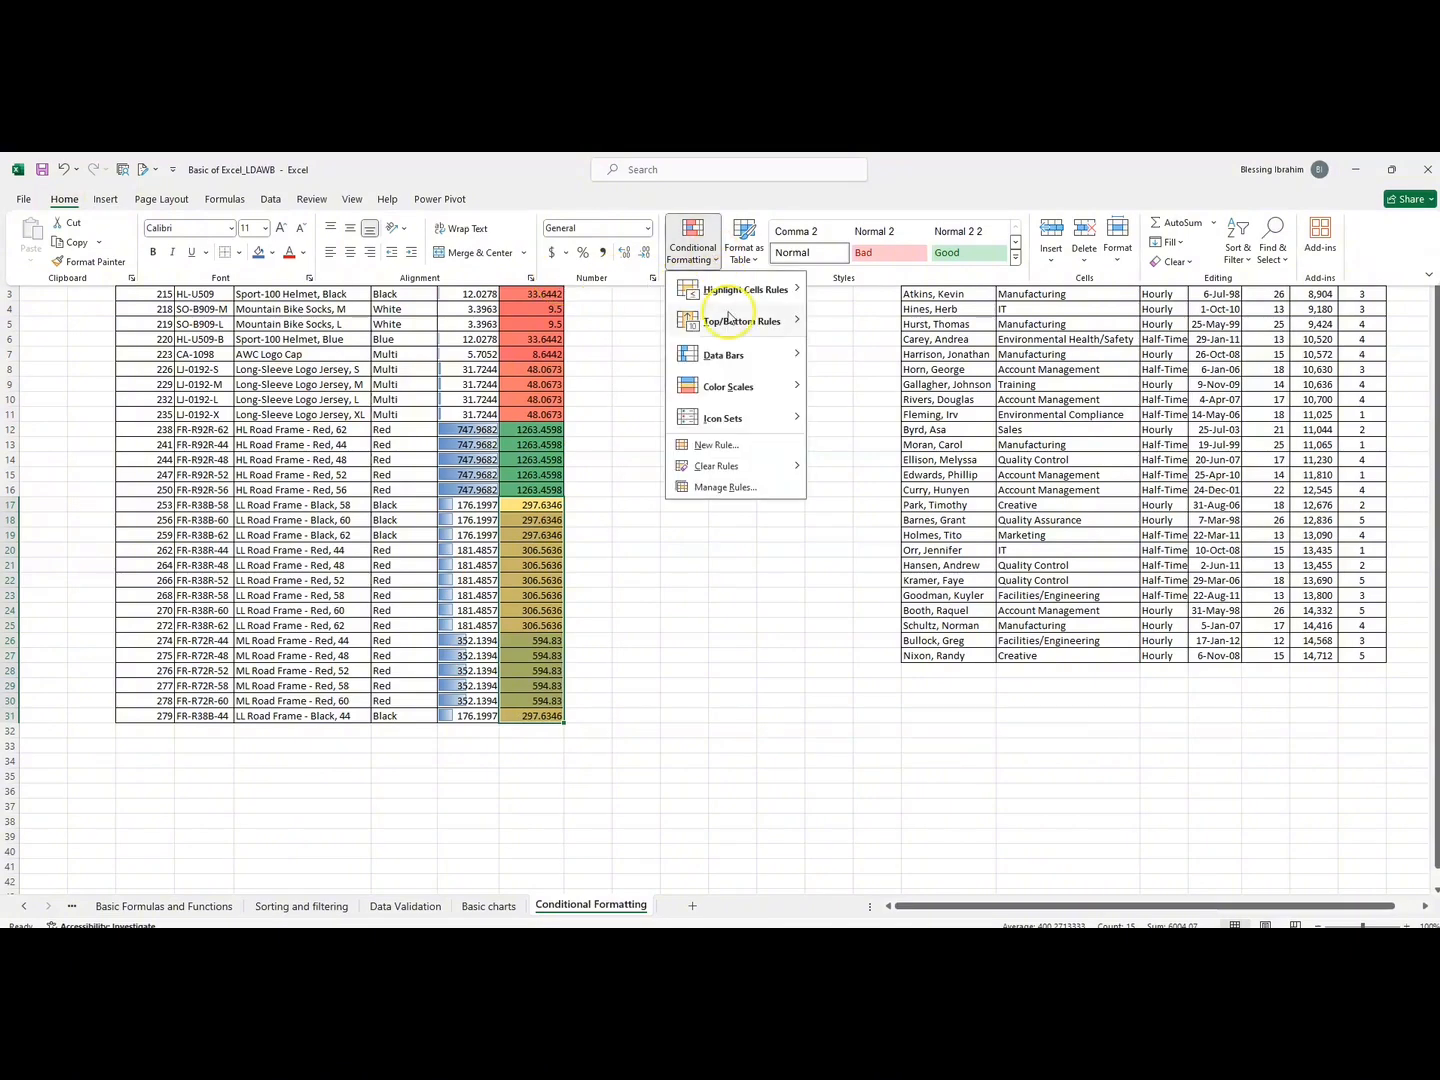
{"action": "mouse_move", "coordinate": [728, 383]}
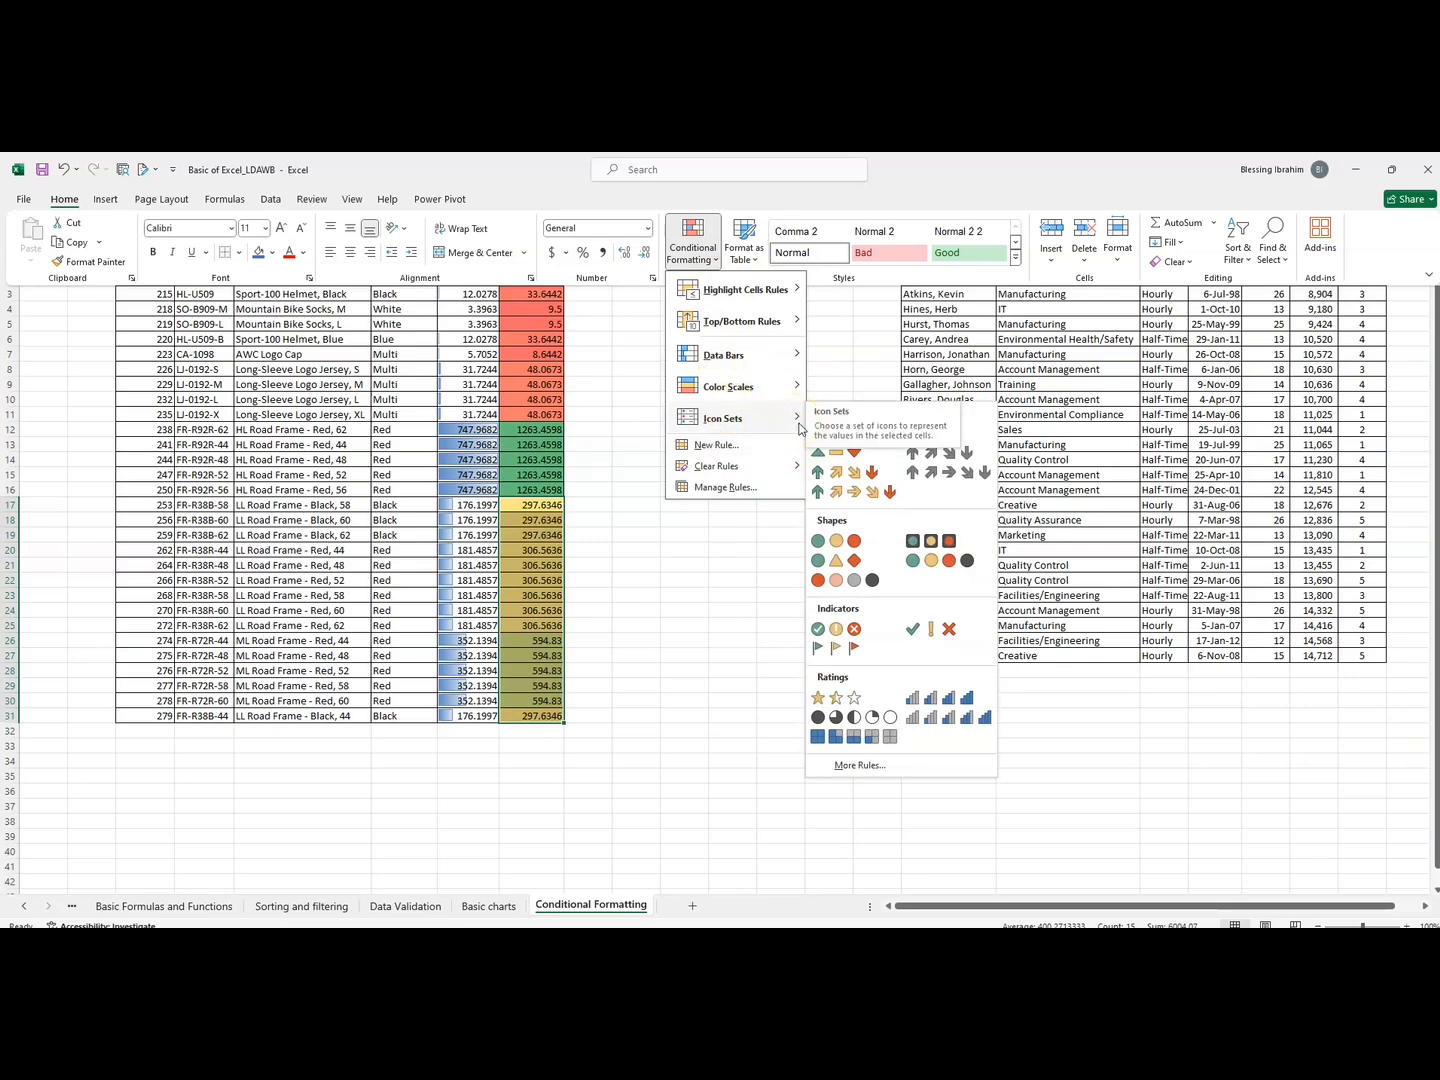
{"action": "left_click", "coordinate": [763, 431]}
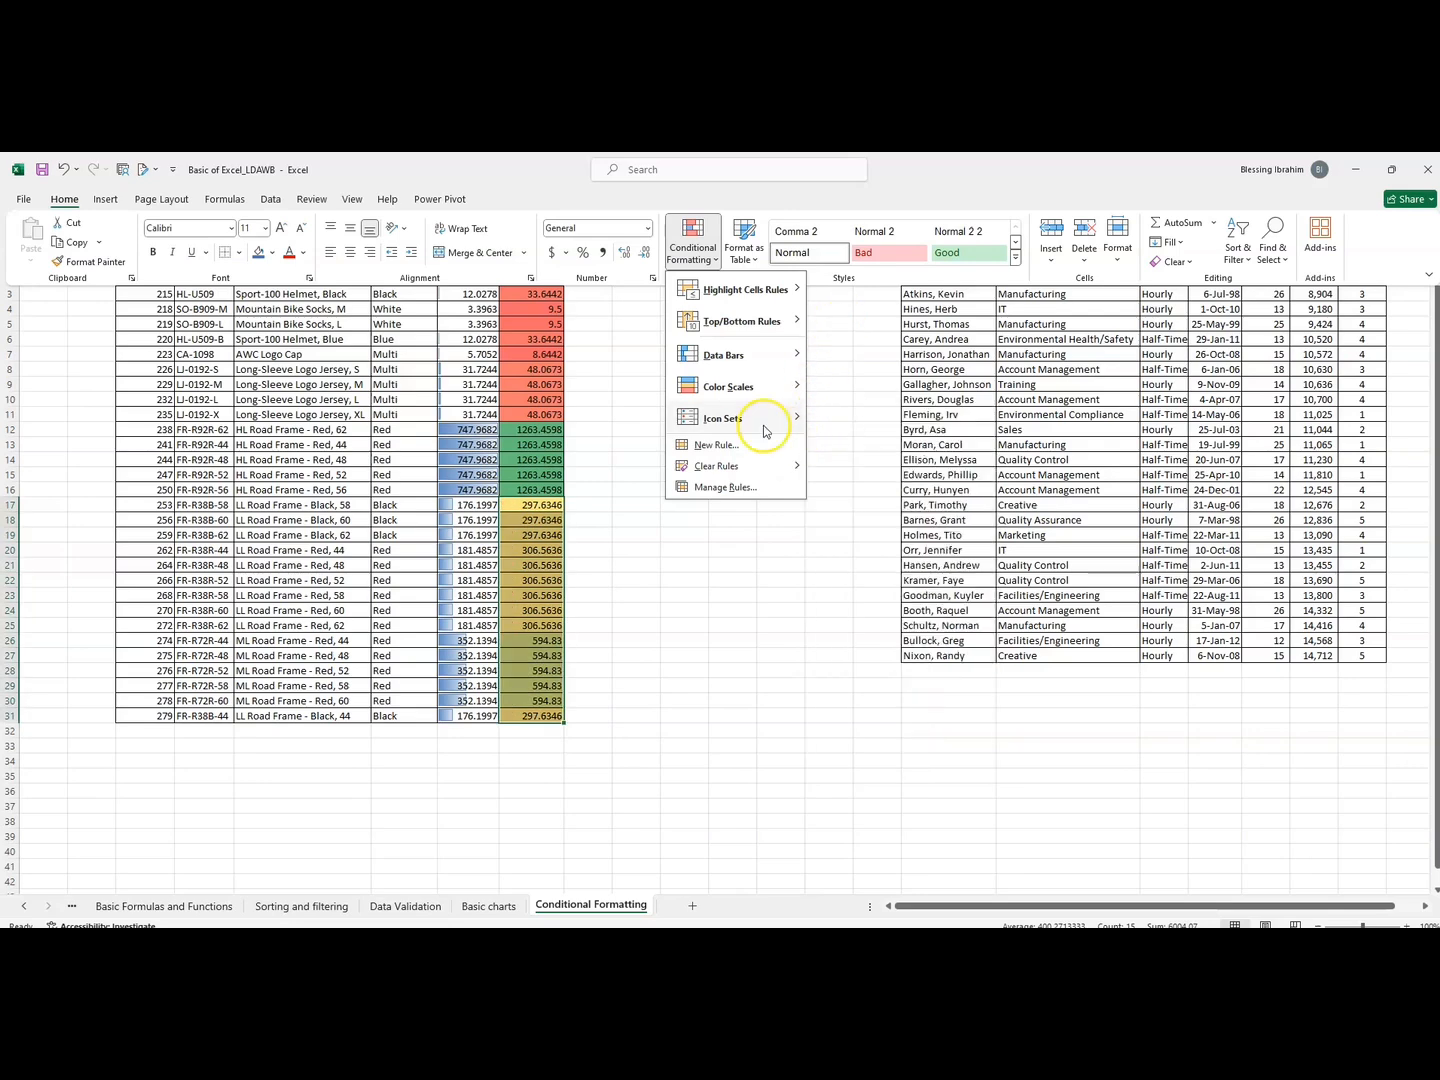
{"action": "left_click", "coordinate": [788, 428]}
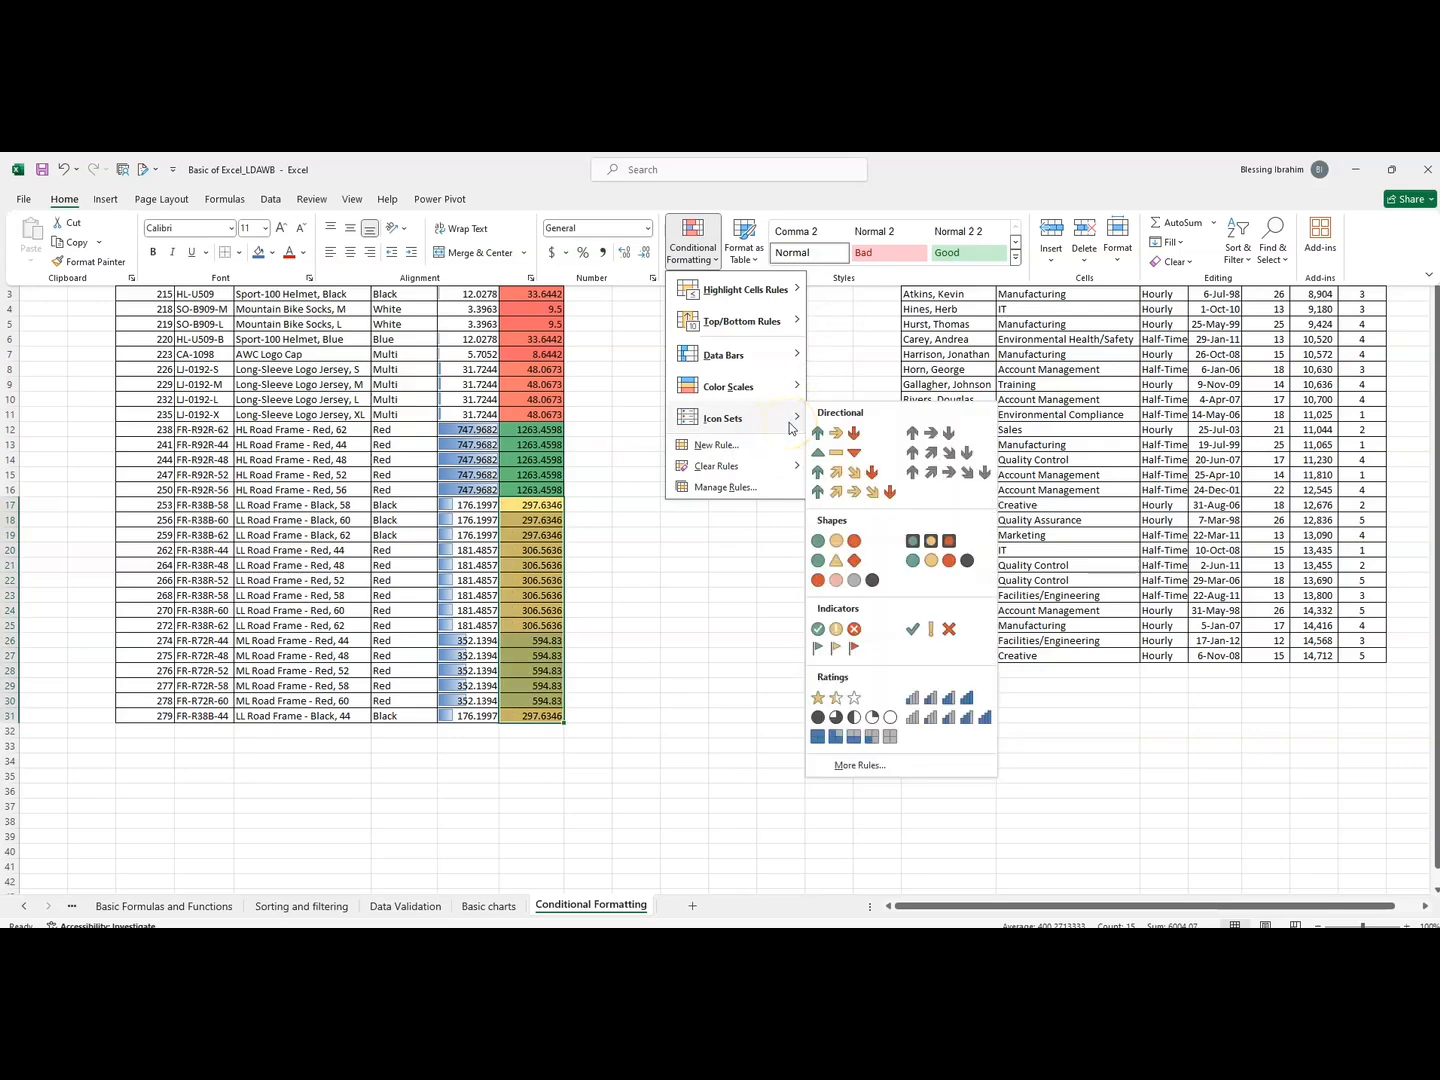
{"action": "left_click", "coordinate": [859, 384]}
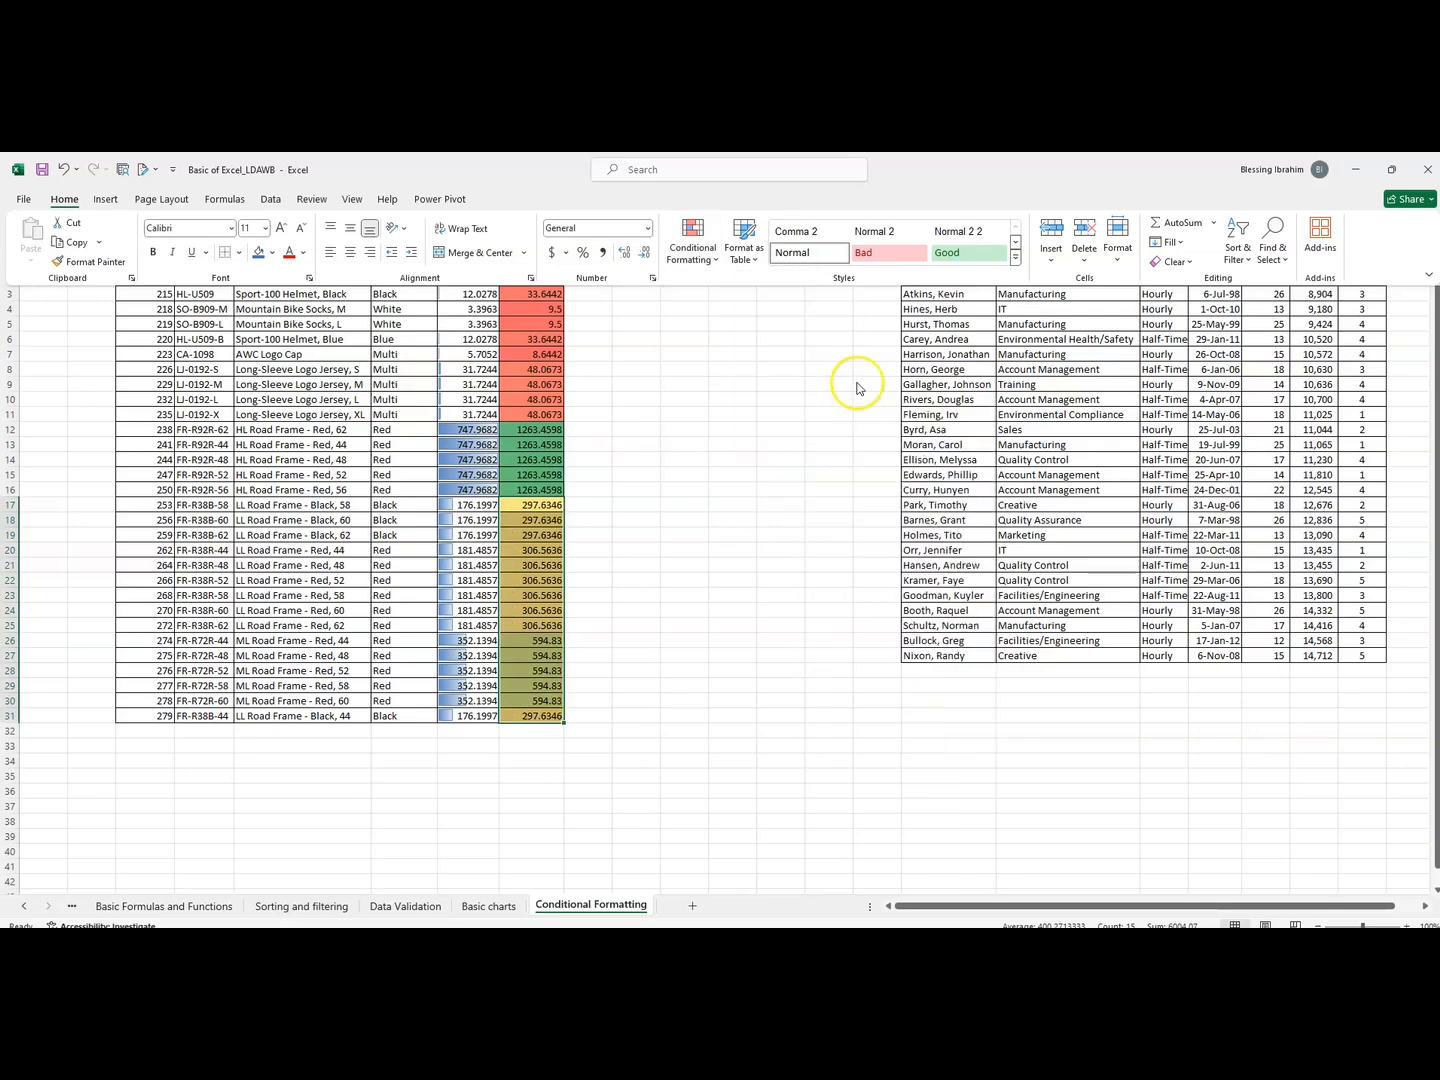
Apply the three-star Ratings icon set to the Job Rating cells V2:V27 in the employee table.
{"action": "left_click_drag", "start_coordinate": [966, 905], "coordinate": [1060, 907]}
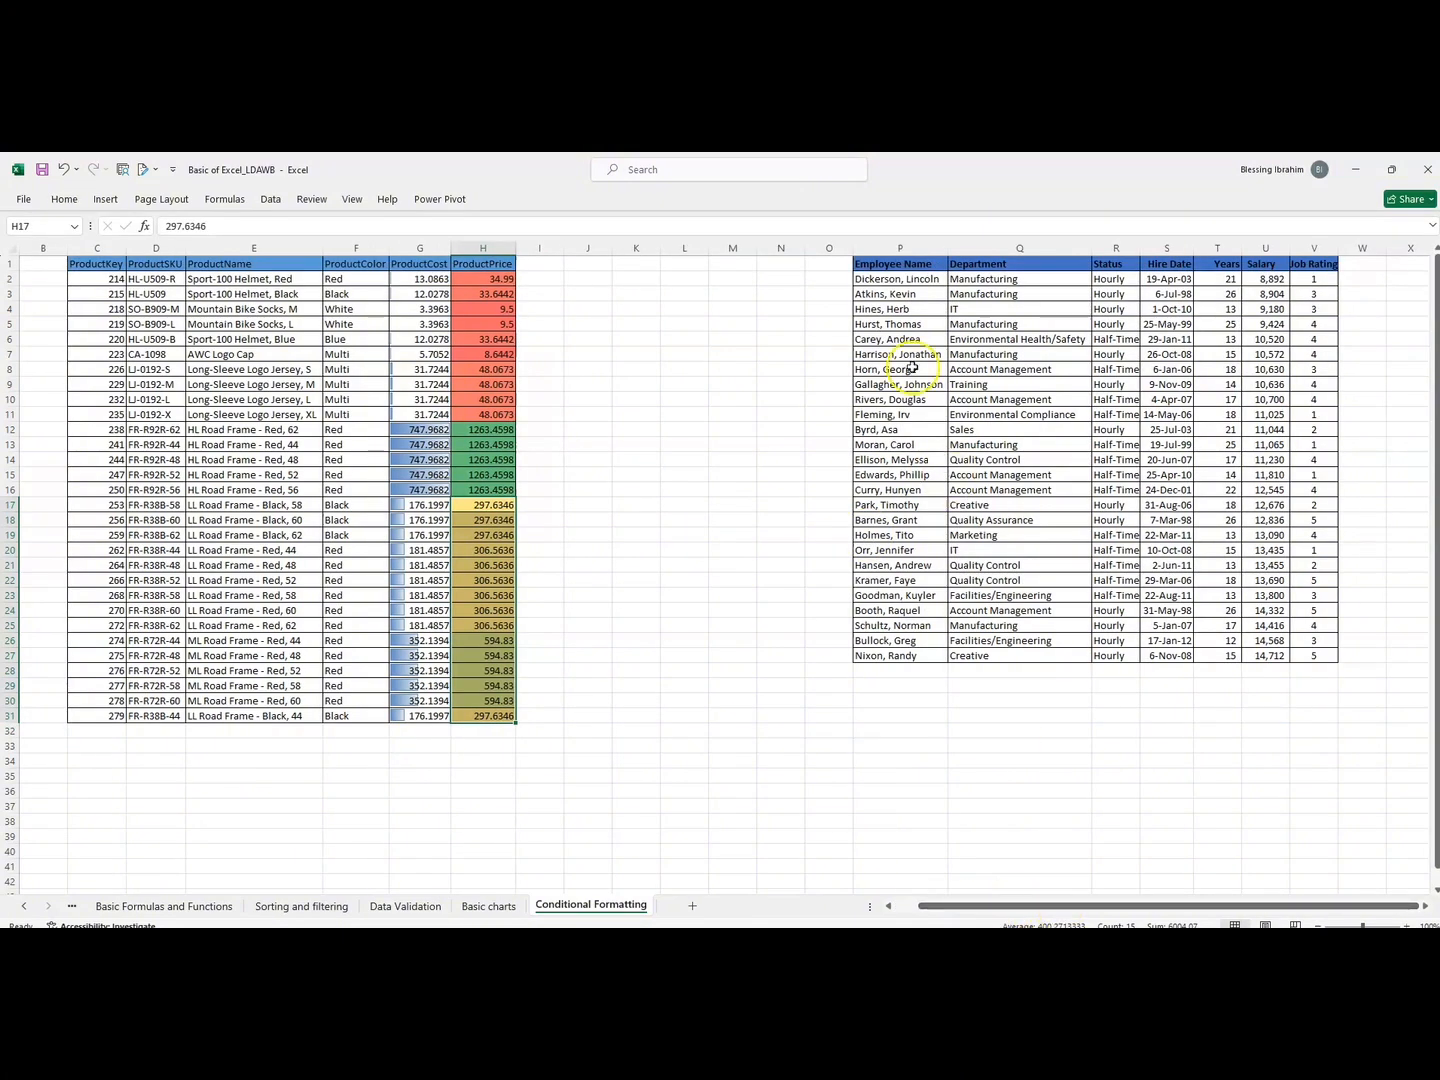
{"action": "left_click", "coordinate": [1306, 265]}
{"action": "left_click_drag", "start_coordinate": [1307, 268], "coordinate": [1311, 640]}
{"action": "left_click_drag", "start_coordinate": [1297, 279], "coordinate": [1301, 655]}
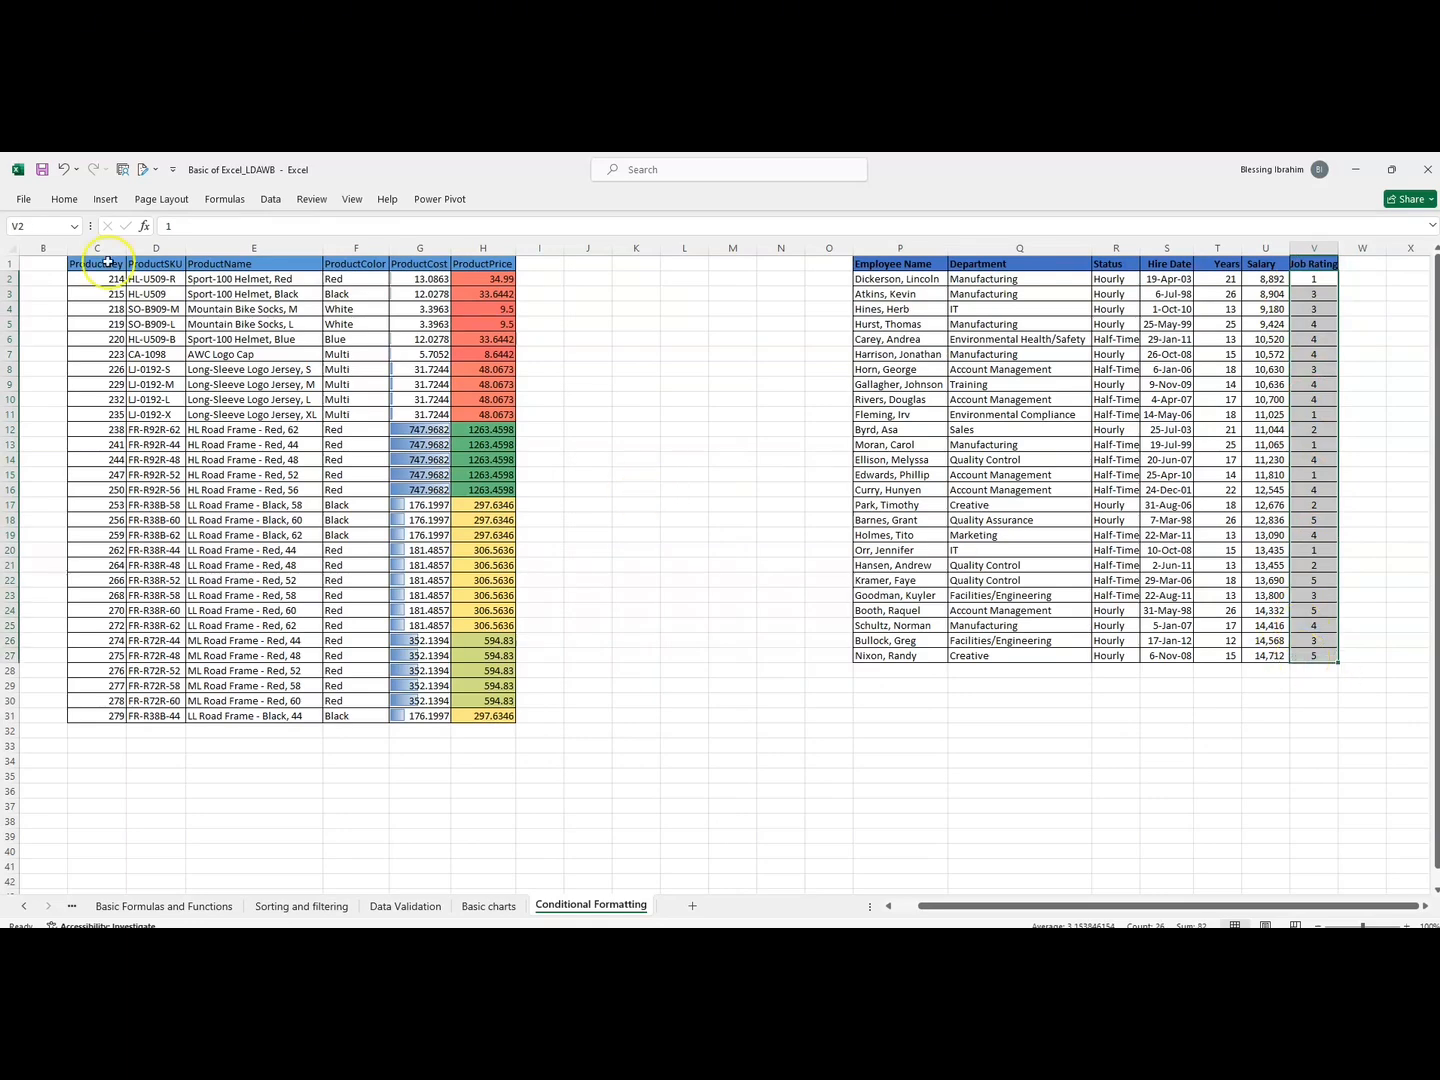
{"action": "left_click", "coordinate": [56, 204]}
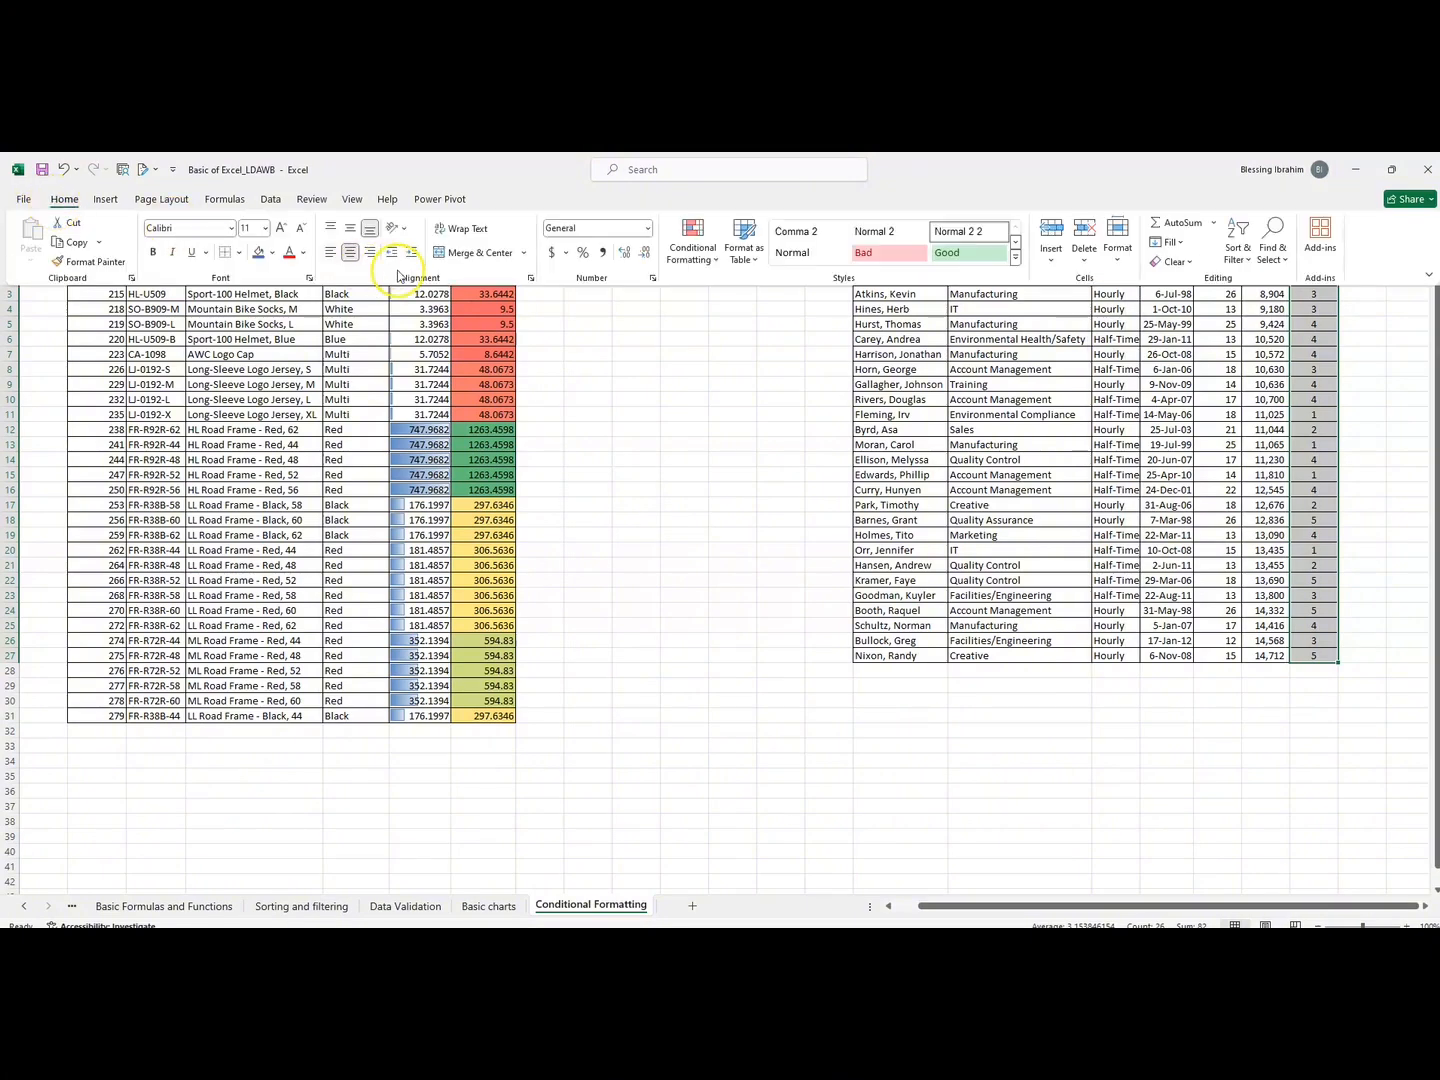
{"action": "left_click", "coordinate": [717, 262]}
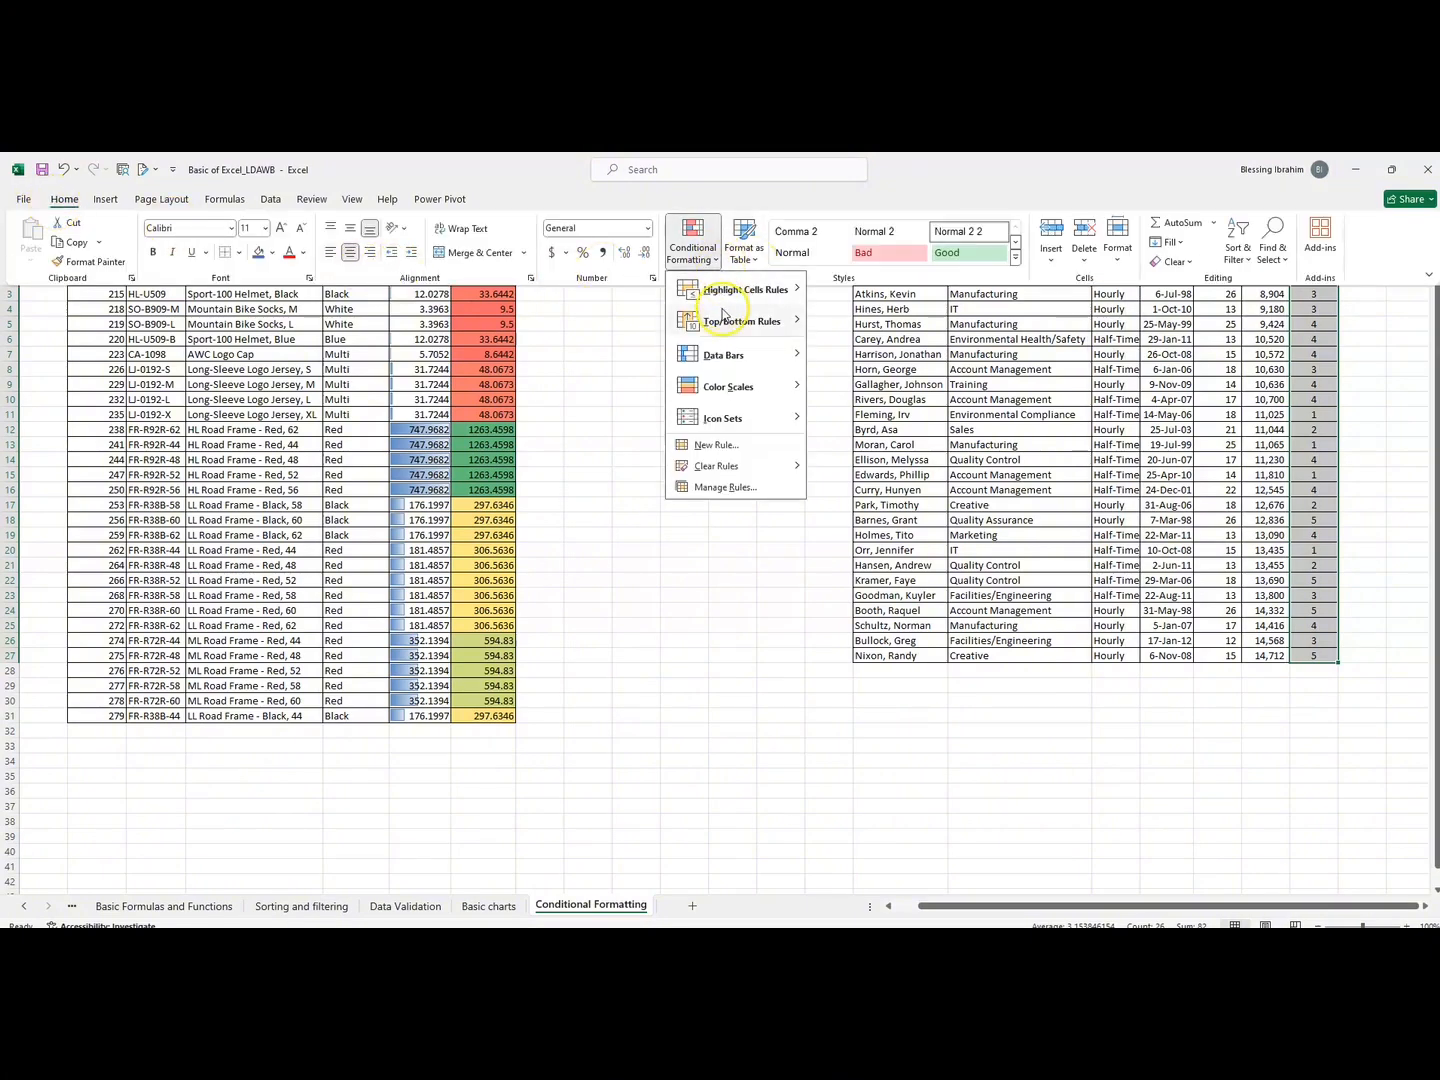
{"action": "mouse_move", "coordinate": [747, 428]}
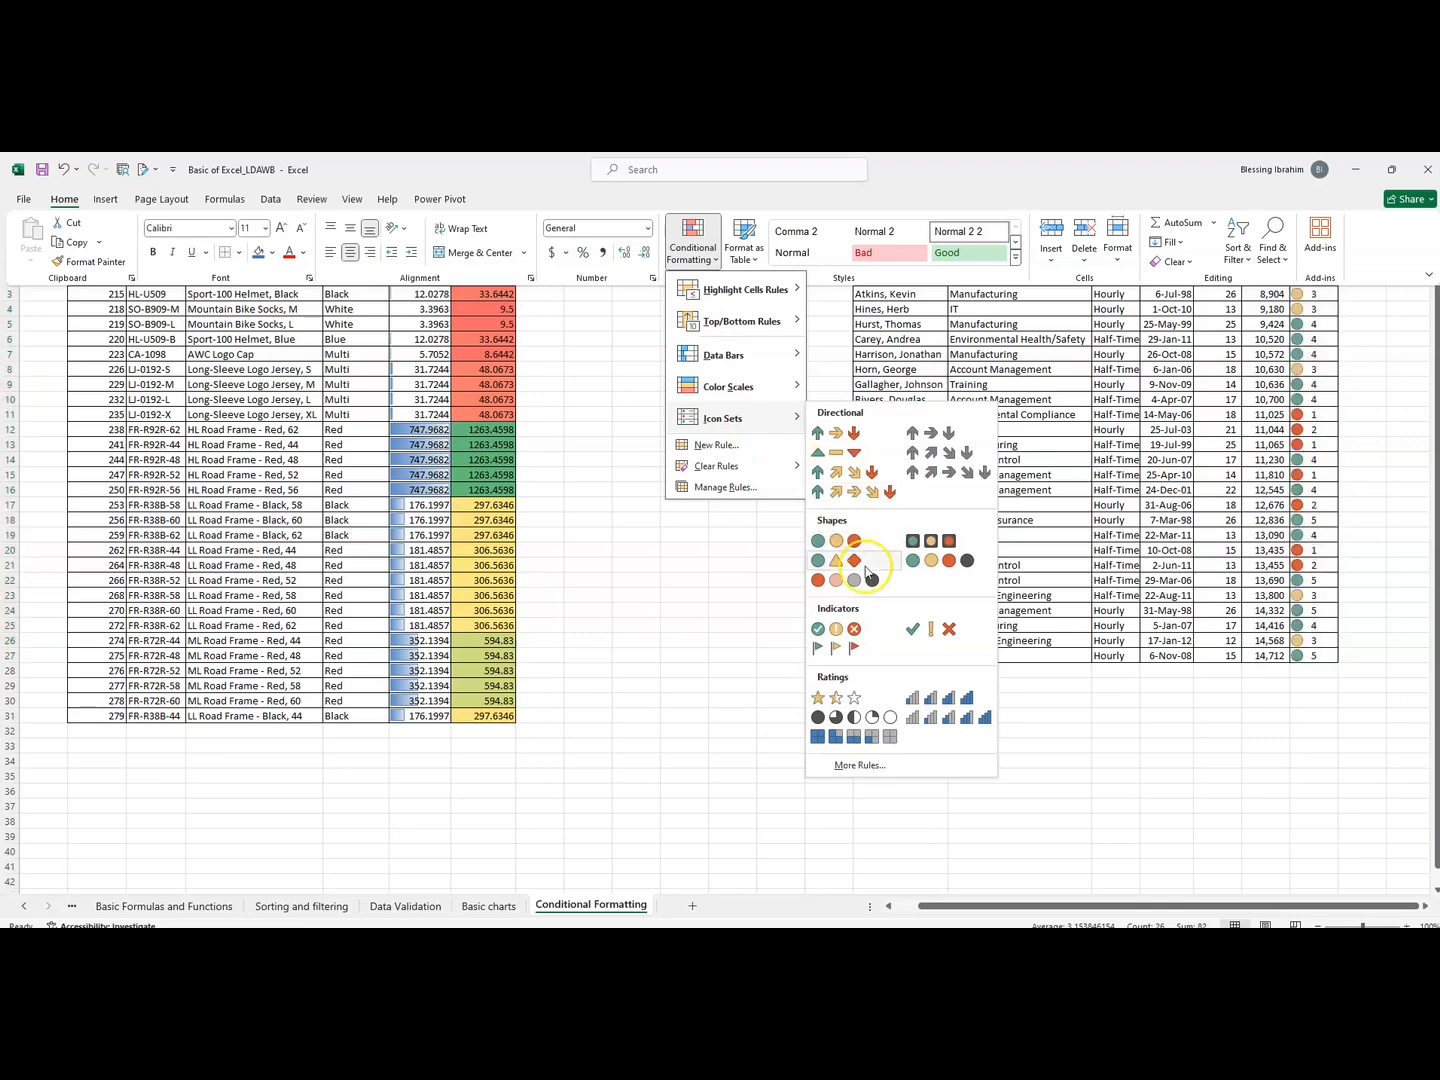
{"action": "left_click", "coordinate": [836, 697]}
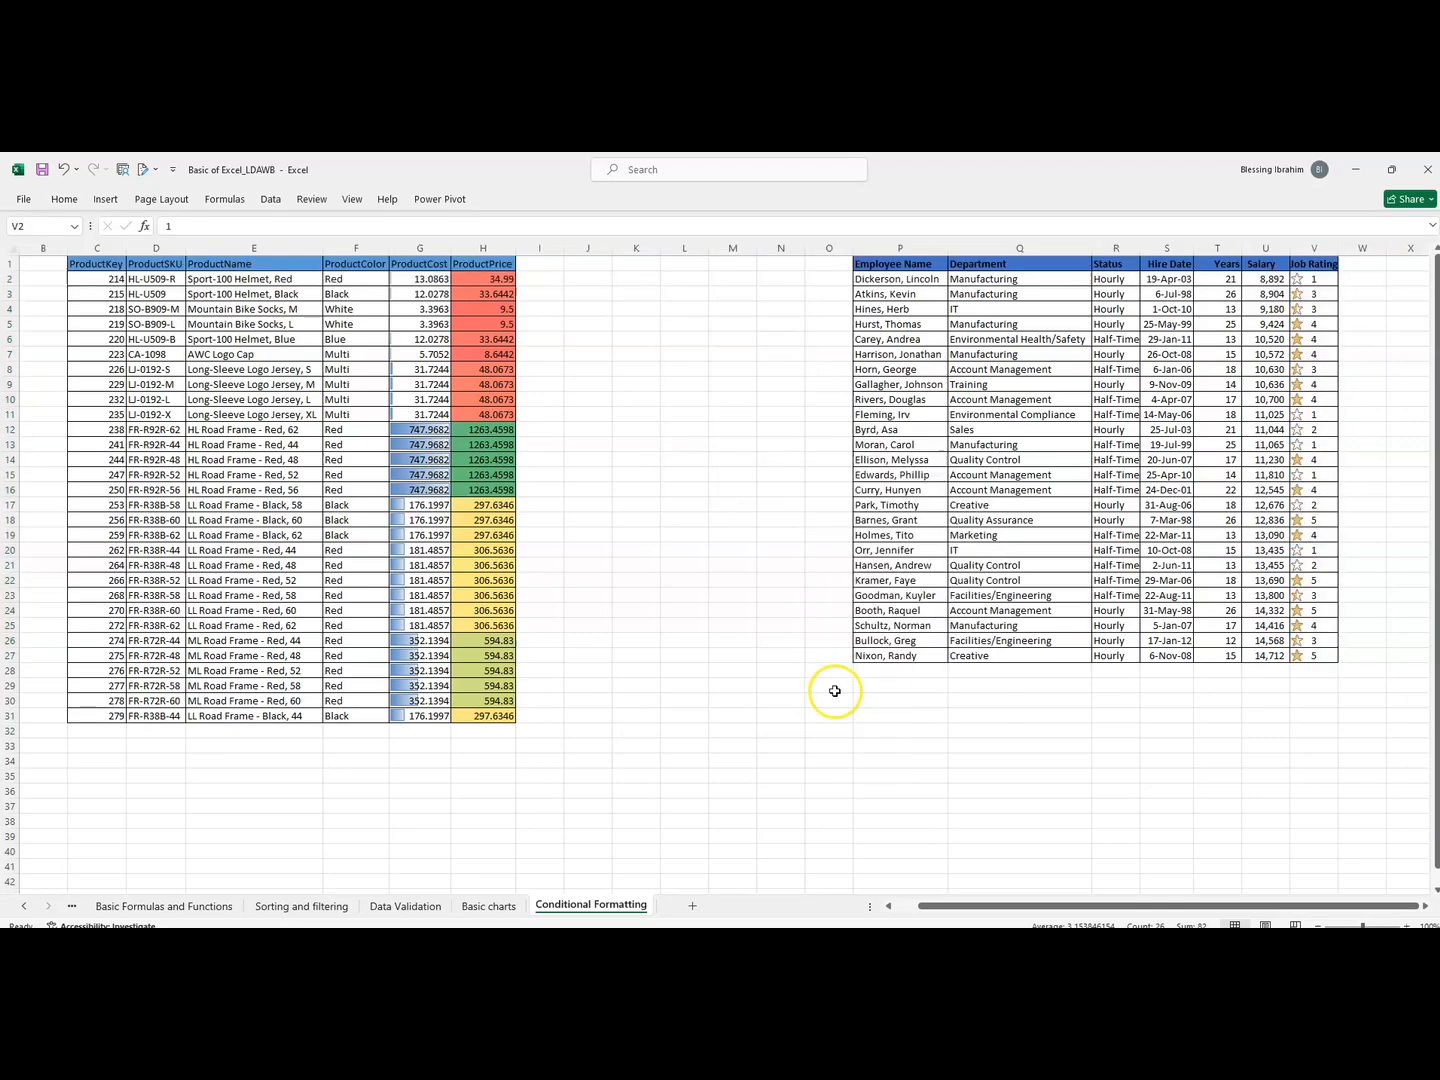
Examine how the star icons in the Job Rating column correspond to the low, middle and high ratings.
{"action": "left_click", "coordinate": [1309, 291]}
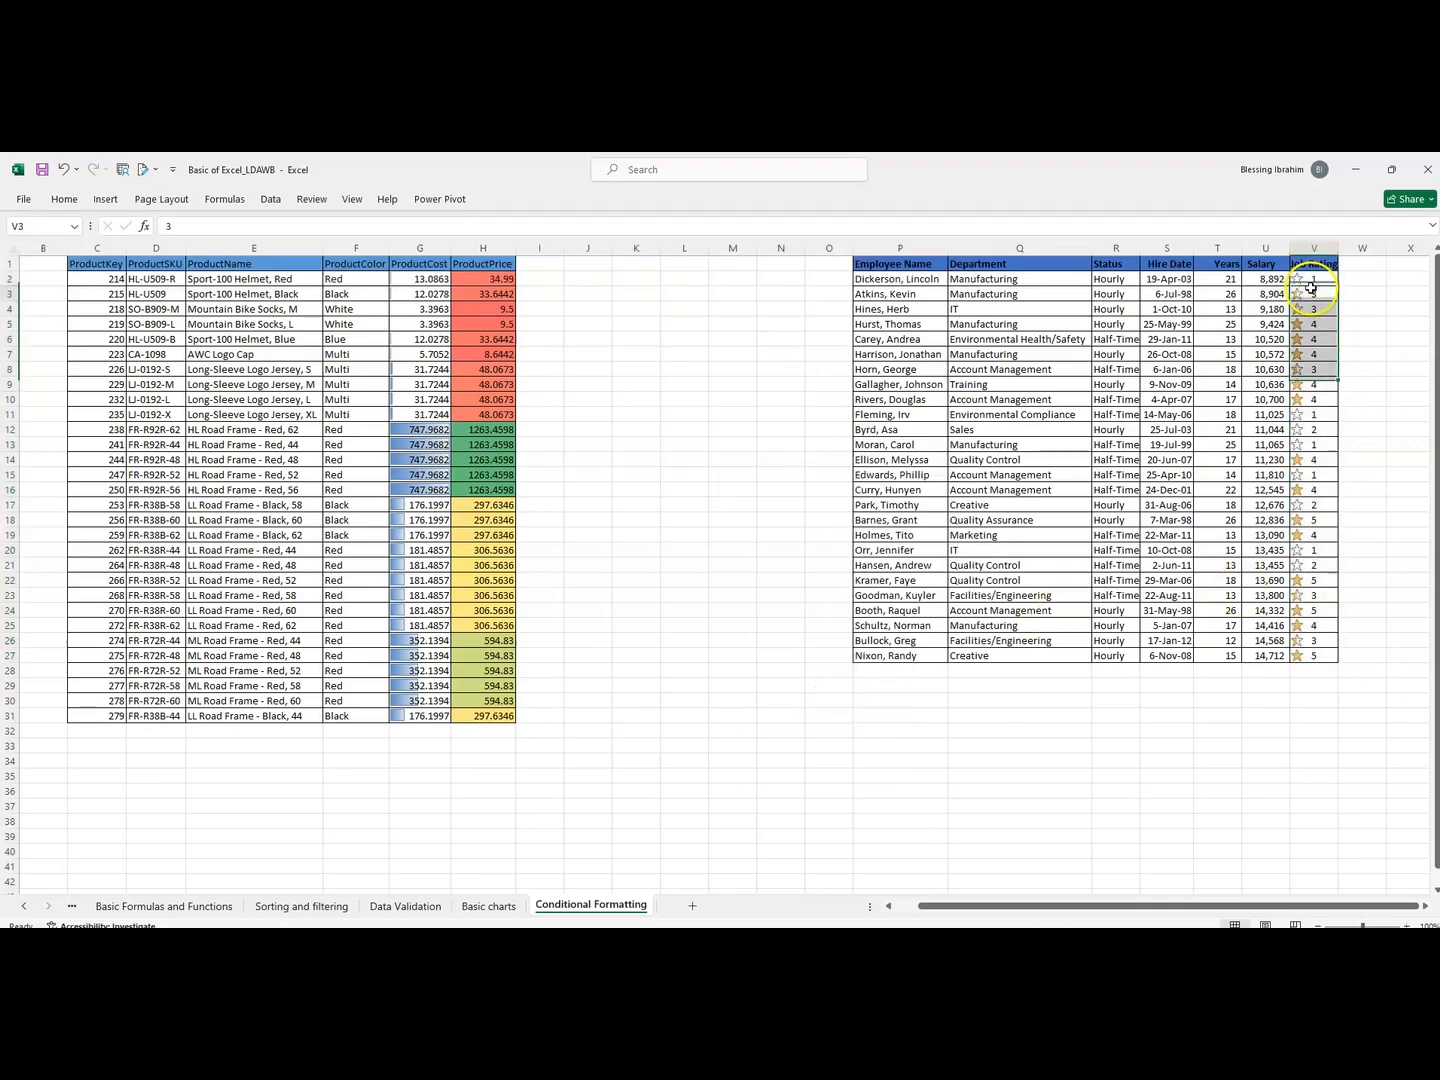
{"action": "left_click", "coordinate": [1305, 280]}
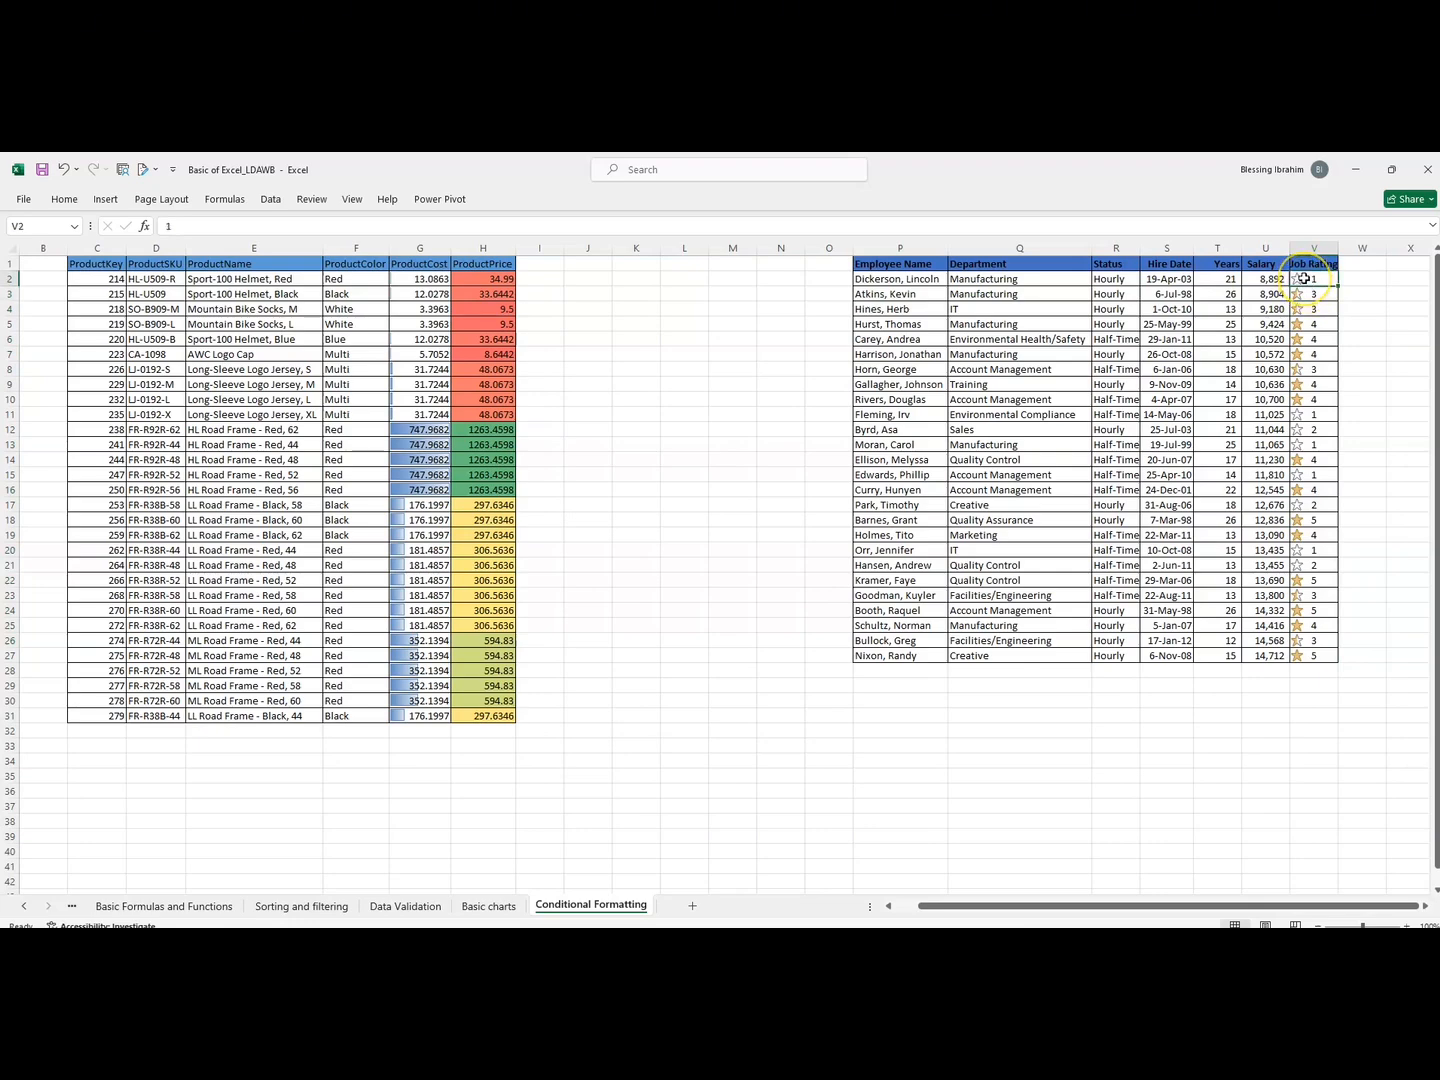
{"action": "left_click", "coordinate": [1313, 520]}
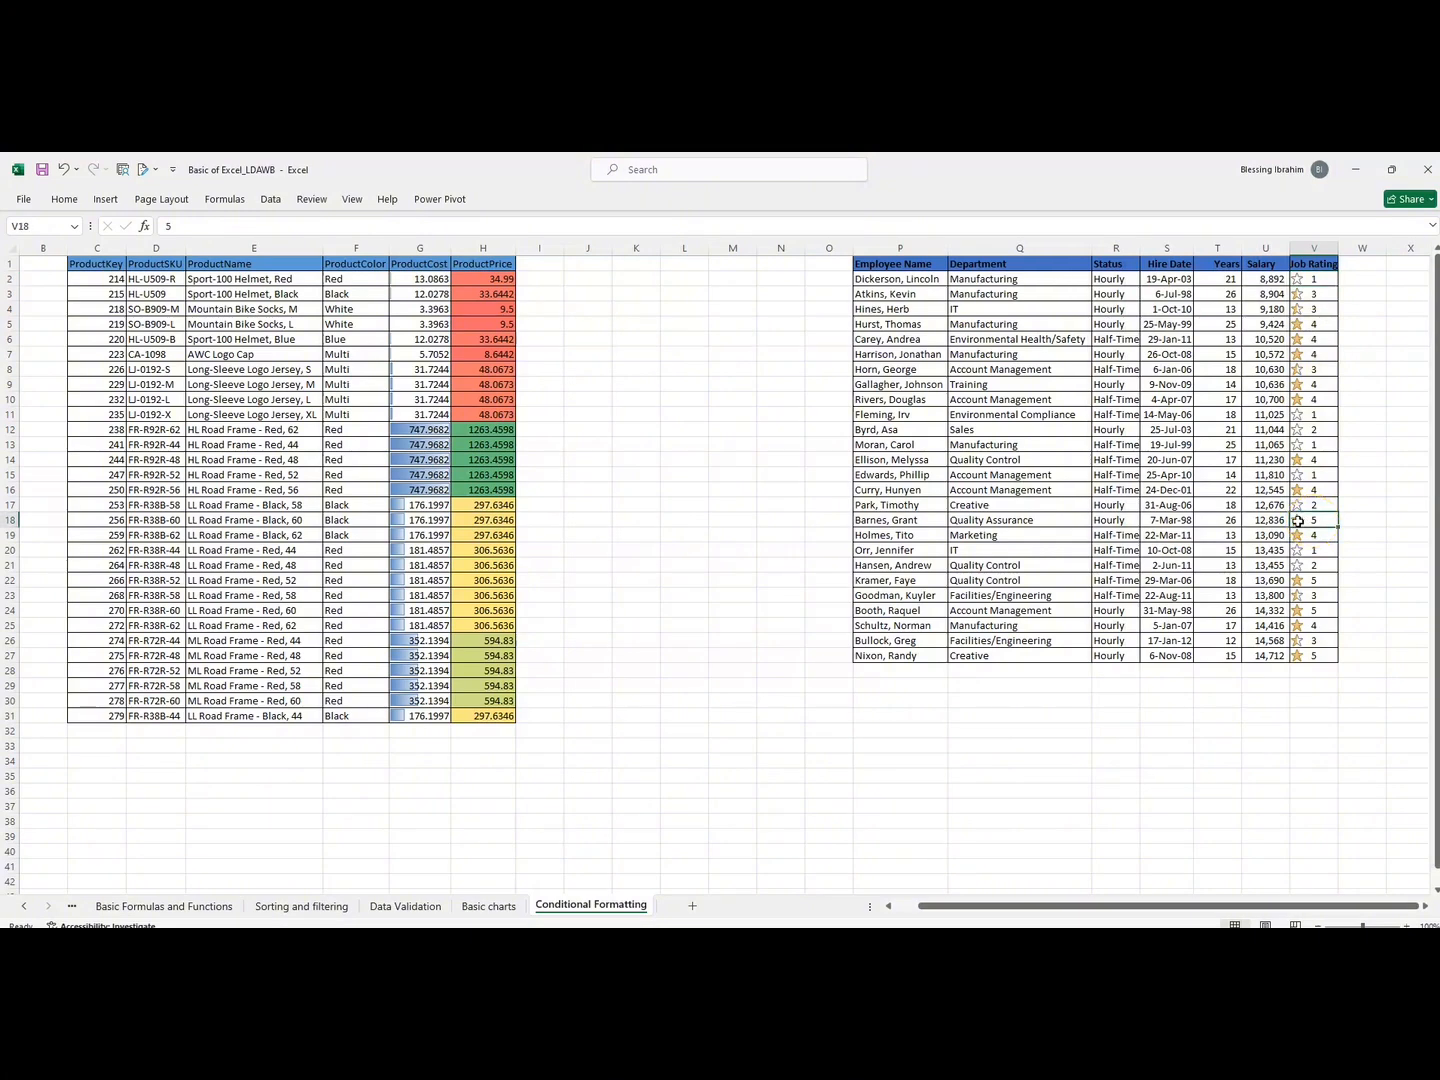
{"action": "left_click", "coordinate": [1315, 522]}
{"action": "left_click", "coordinate": [1296, 294]}
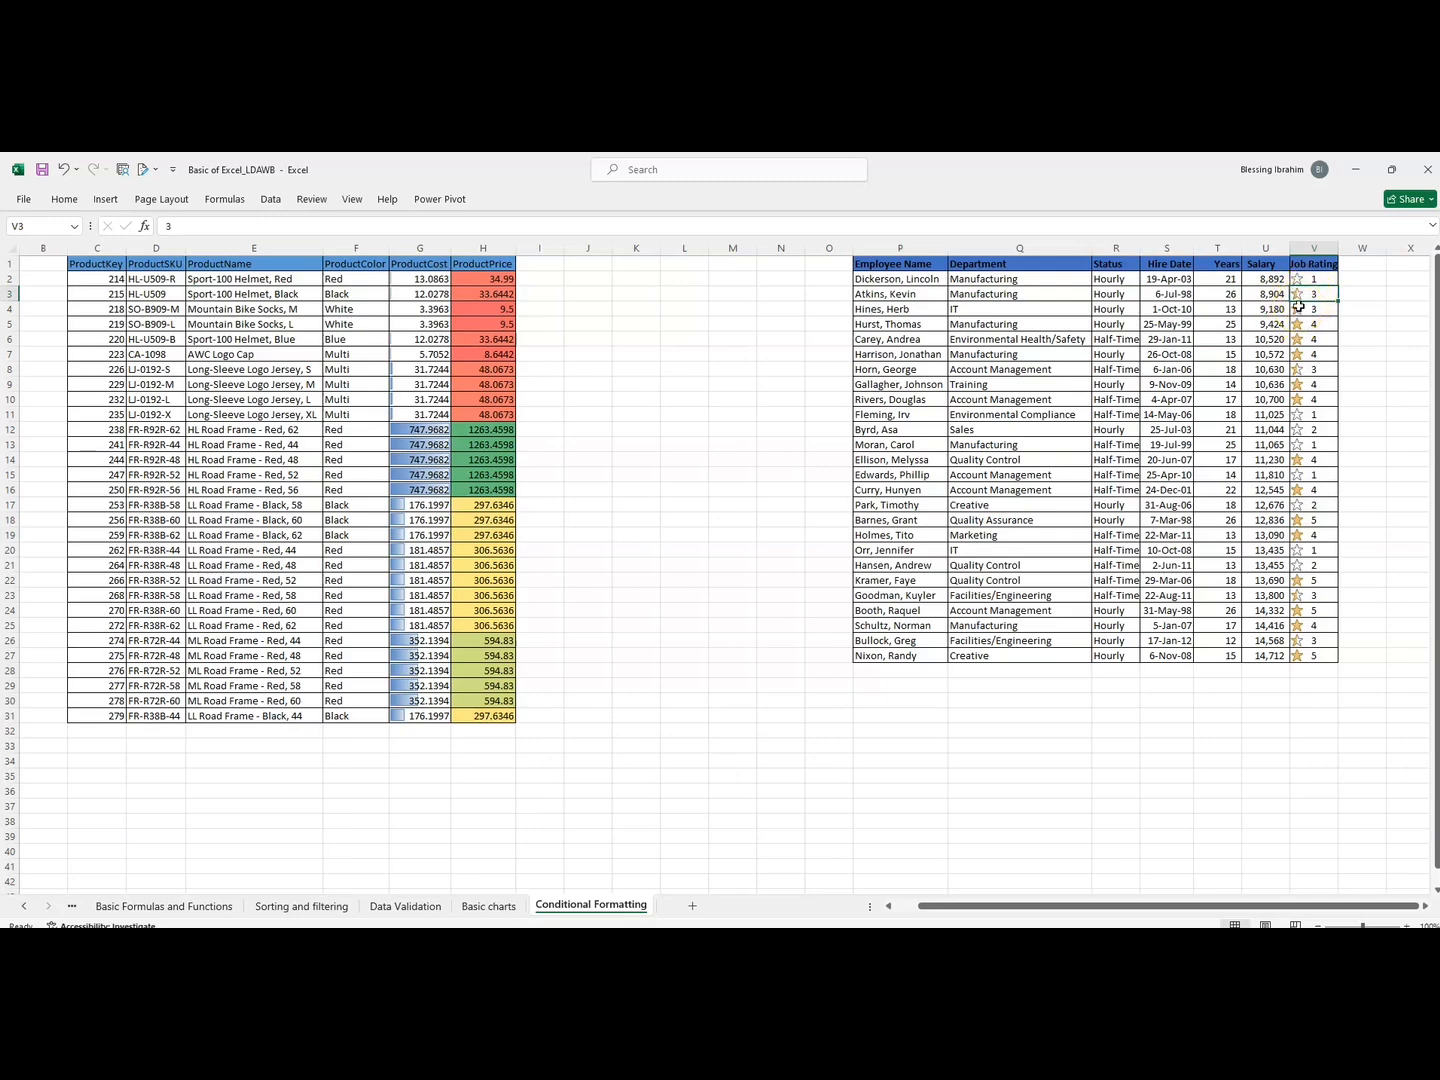
{"action": "left_click", "coordinate": [1317, 309]}
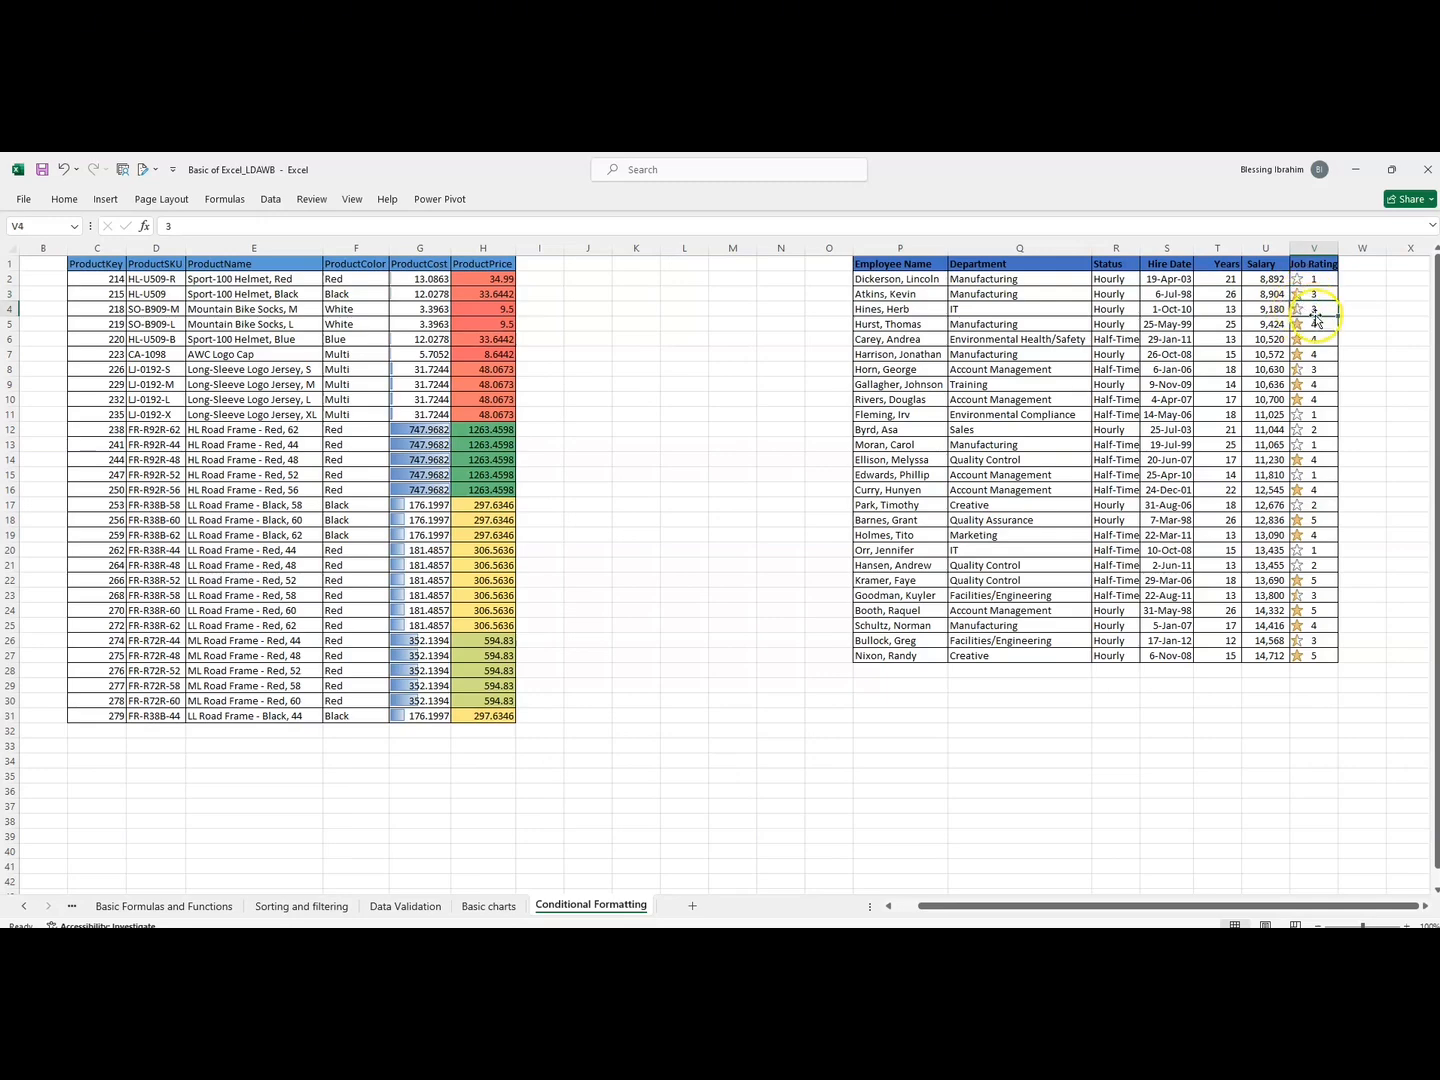
{"action": "left_click", "coordinate": [1316, 326]}
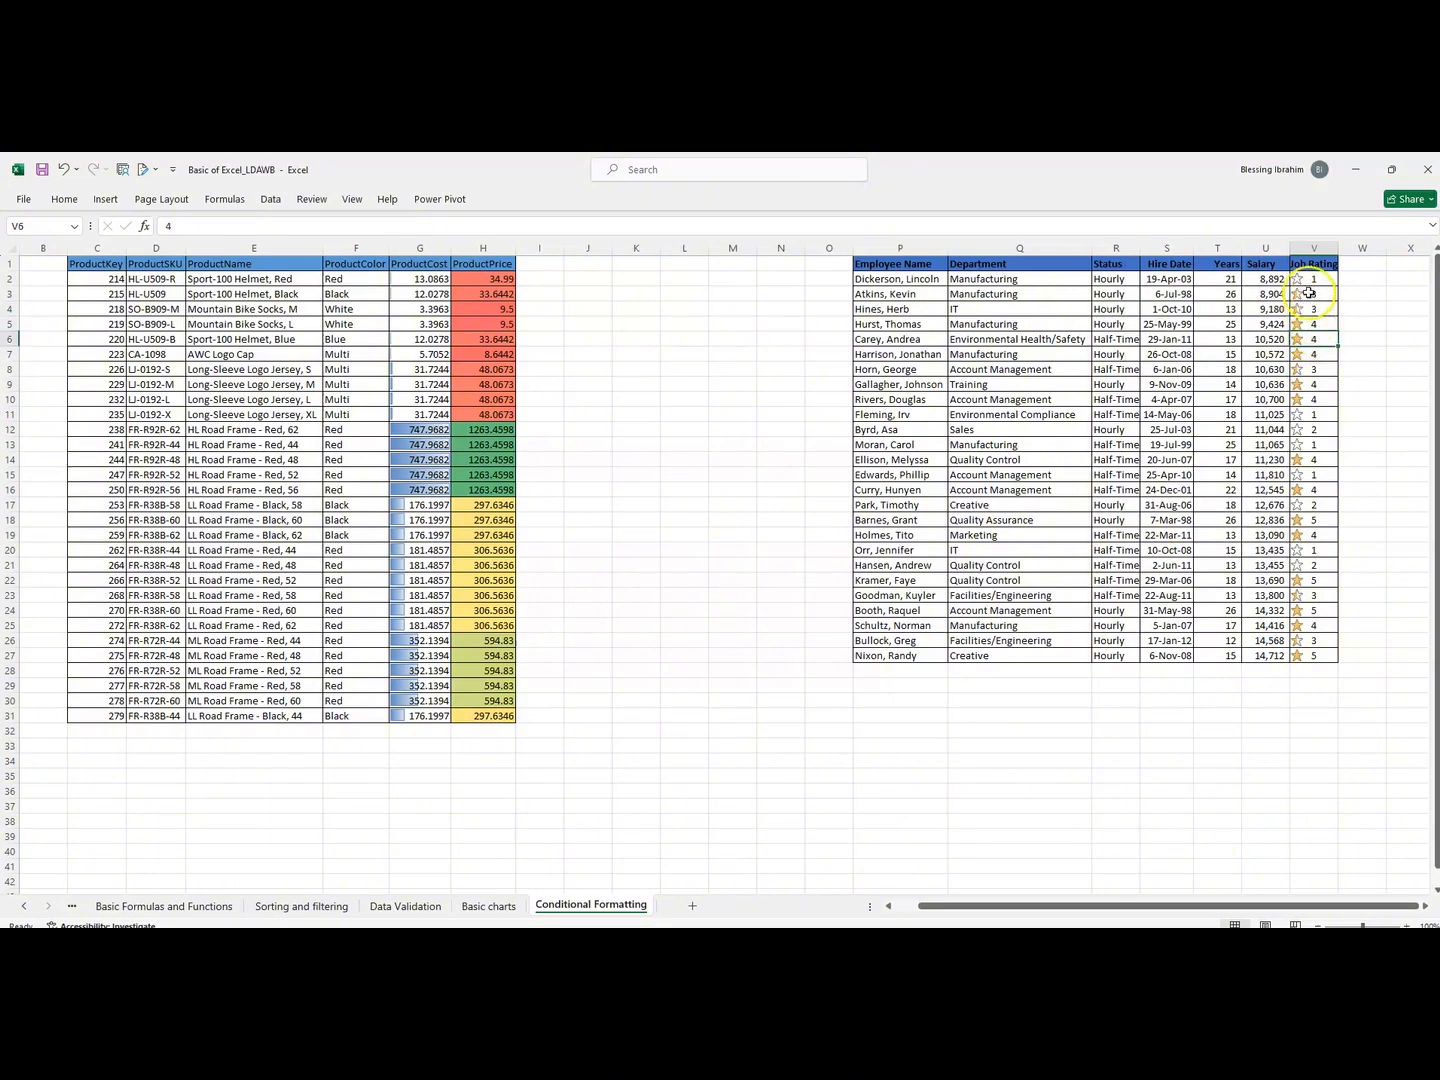
{"action": "left_click_drag", "start_coordinate": [1308, 280], "coordinate": [1316, 660]}
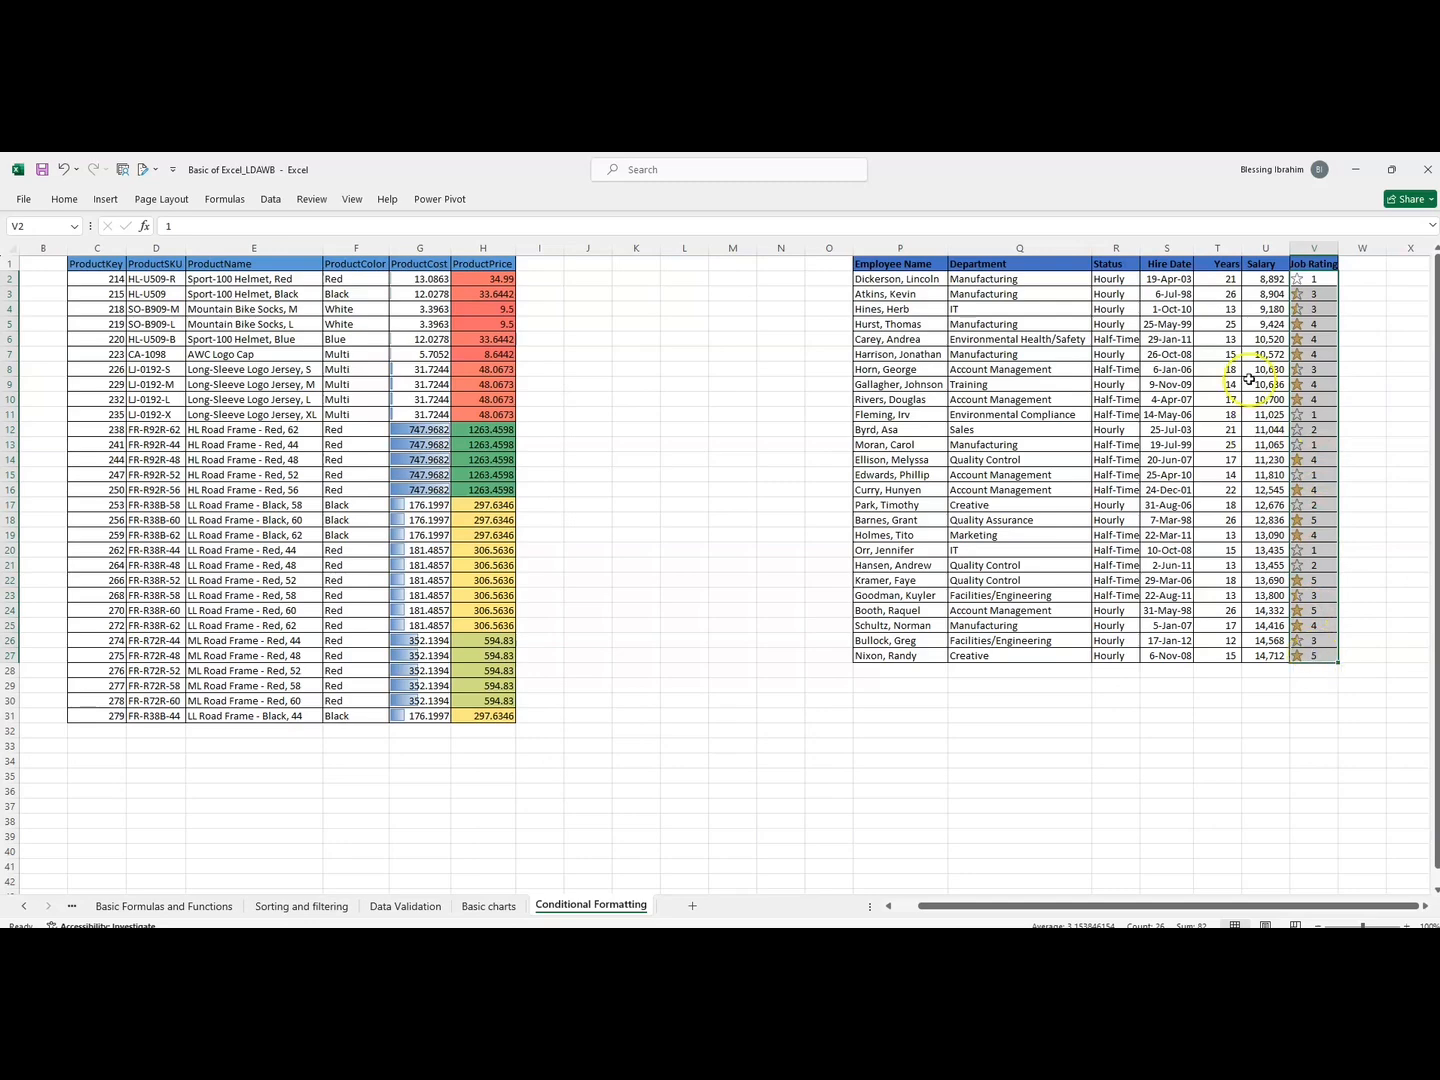
Apply the colored three-arrow Directional icon set to the Salary cells U2:U27, narrow the Years column, and fit the Salary column's width to its contents.
{"action": "left_click_drag", "start_coordinate": [1263, 284], "coordinate": [1272, 657]}
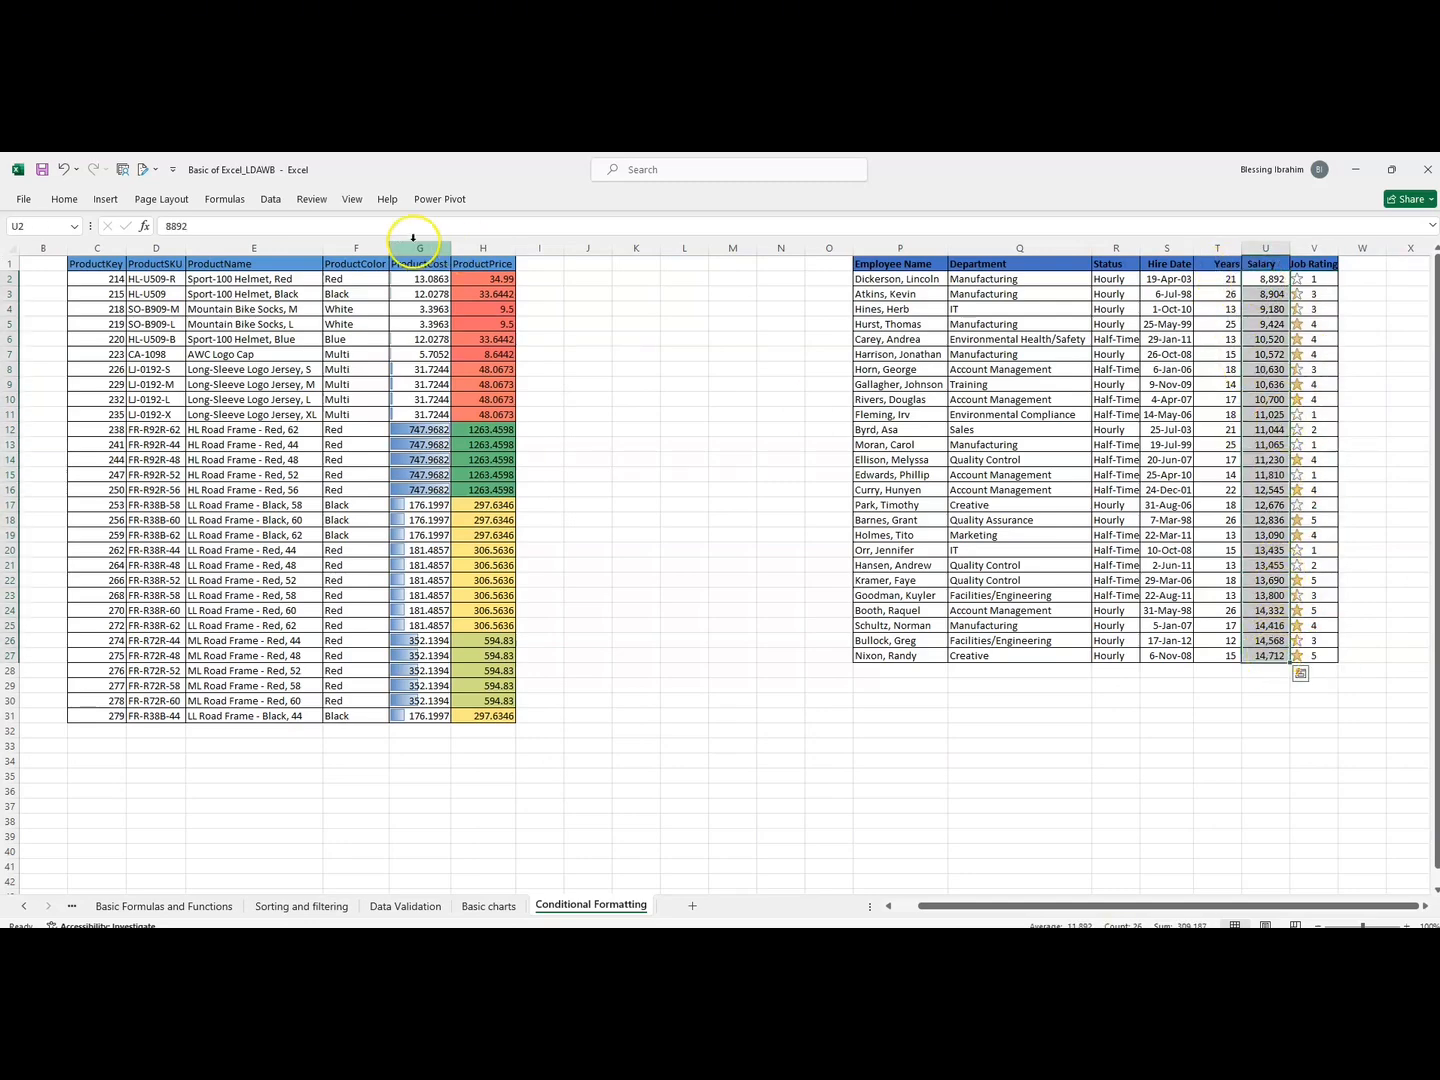
{"action": "left_click", "coordinate": [65, 197]}
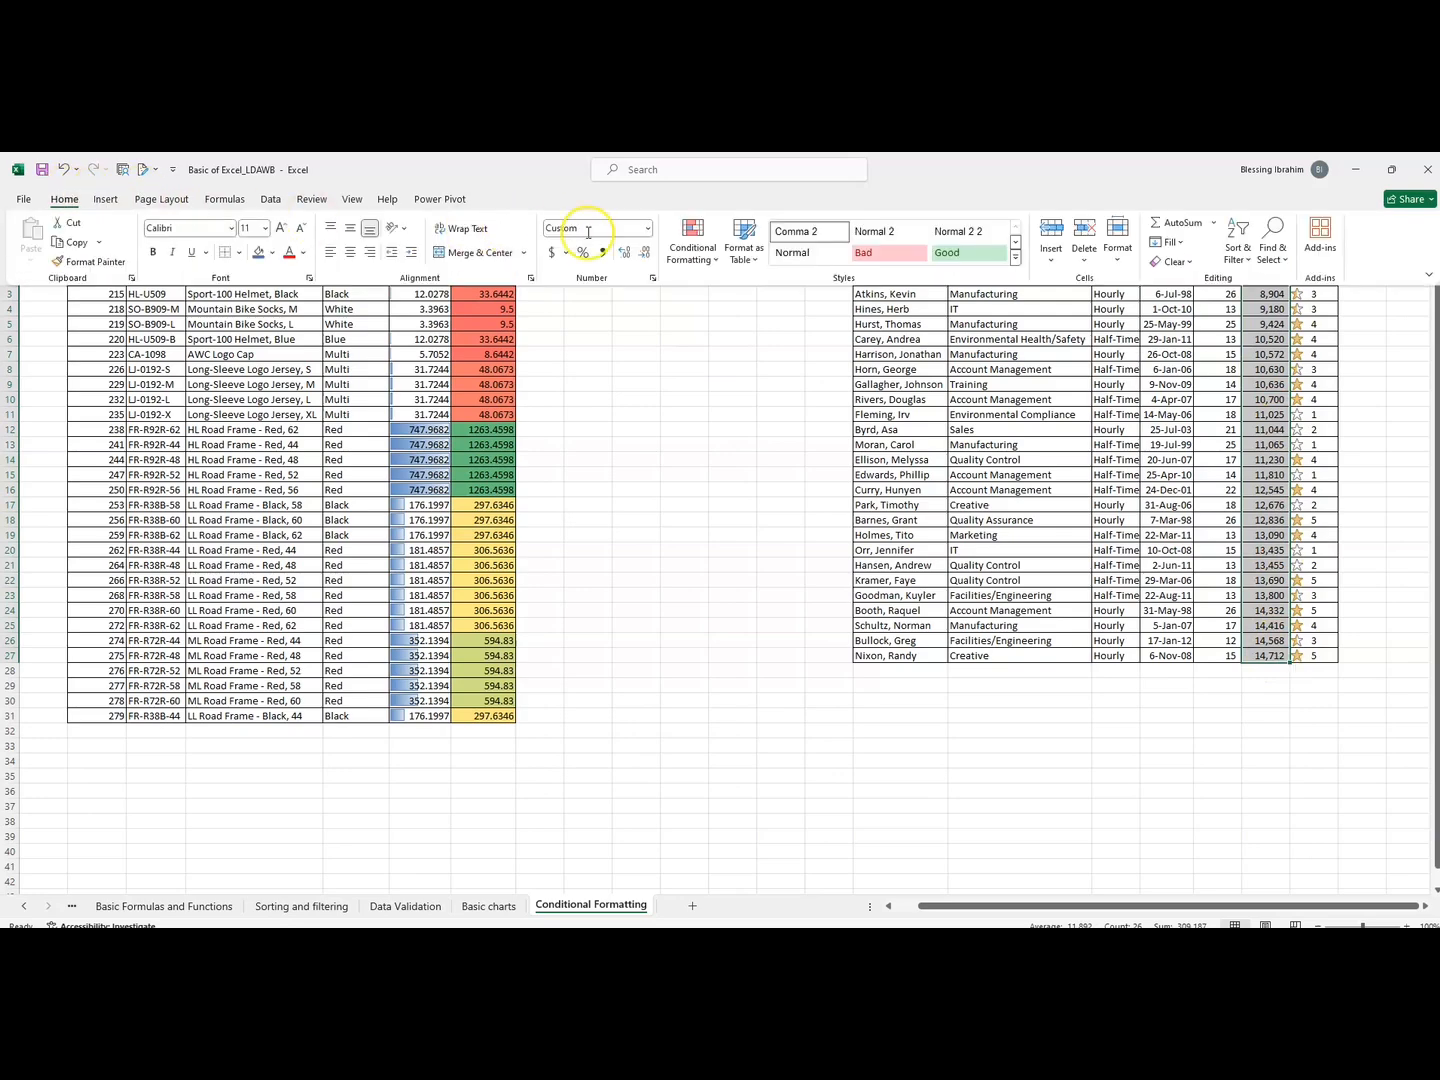
{"action": "left_click", "coordinate": [715, 260]}
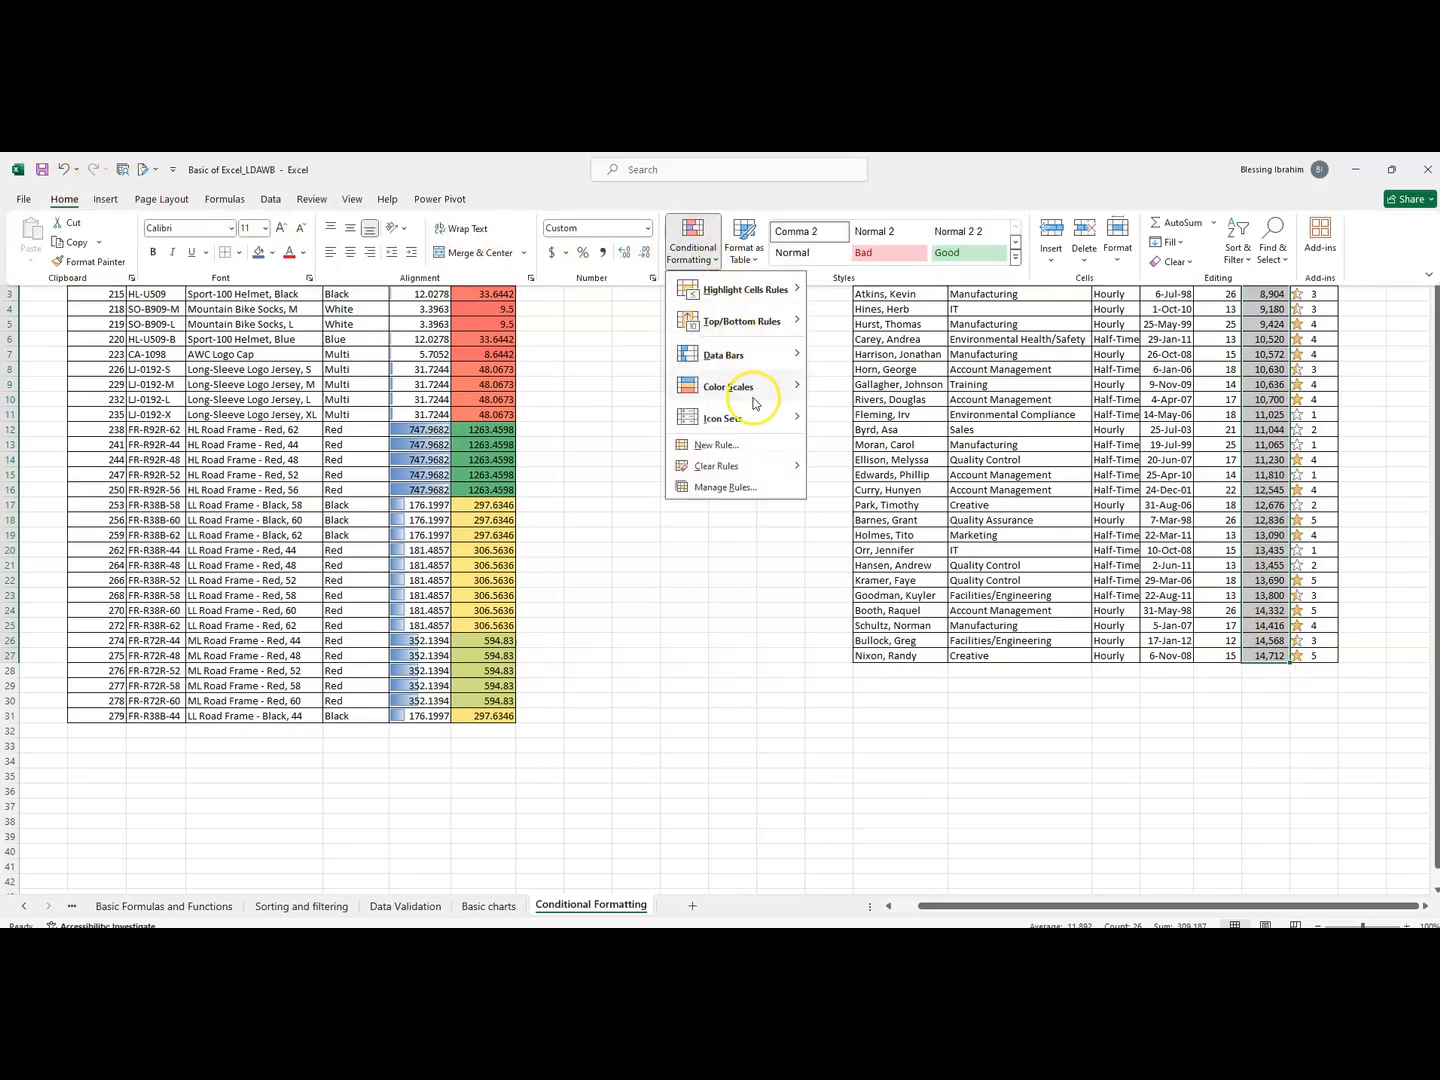
{"action": "mouse_move", "coordinate": [761, 424]}
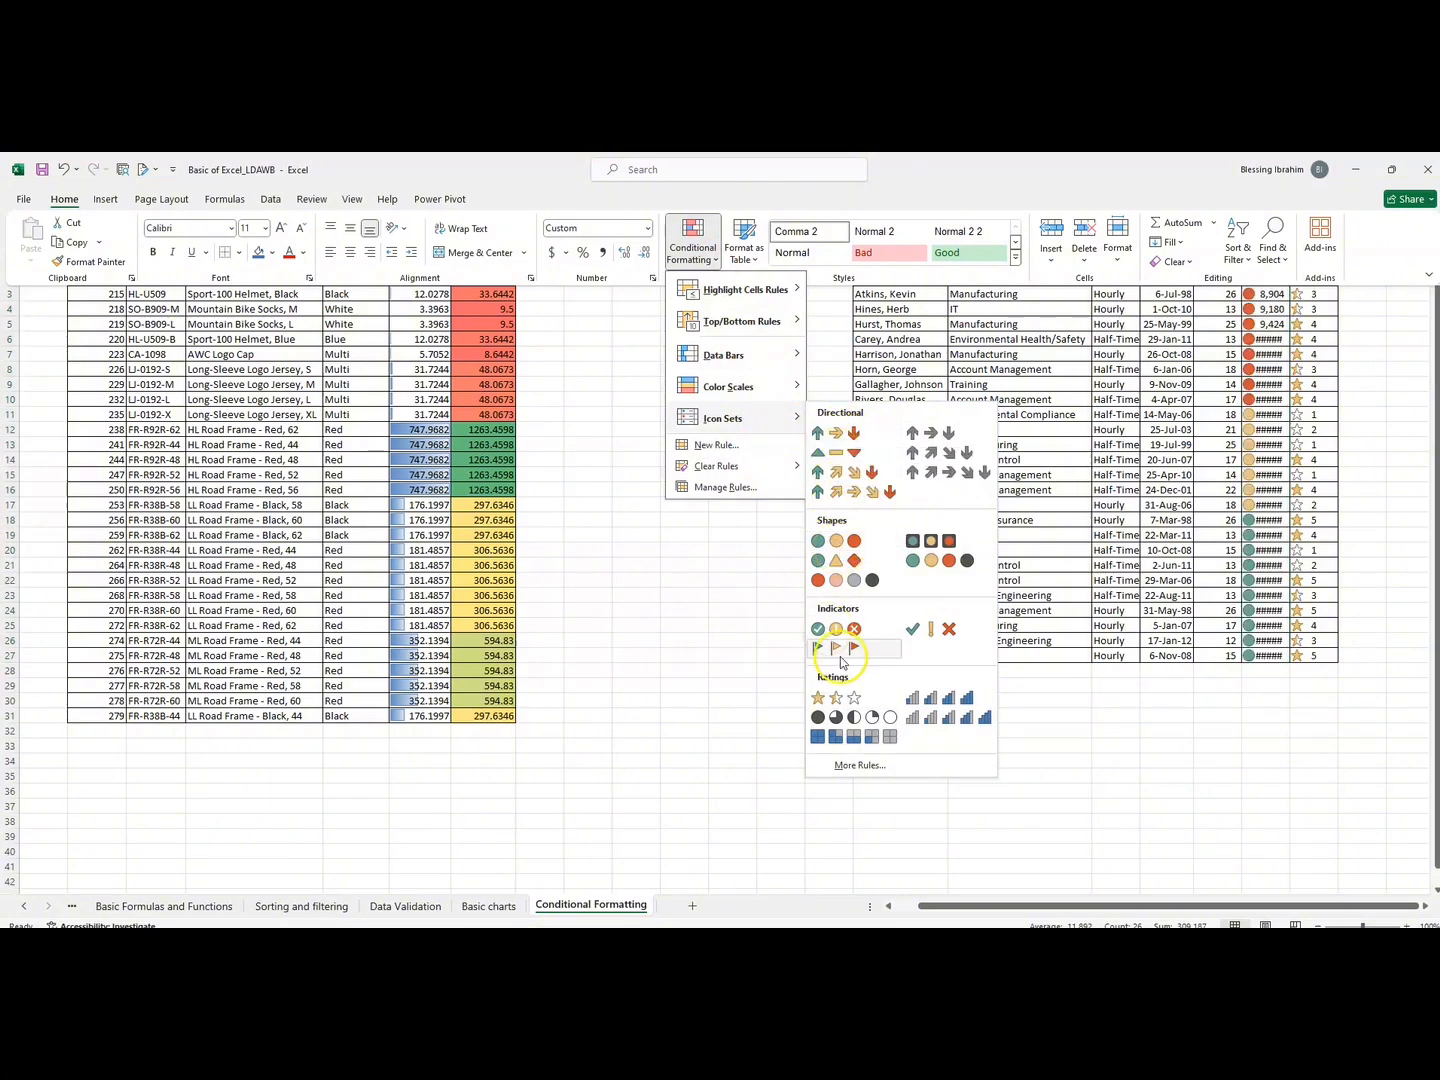
{"action": "left_click", "coordinate": [822, 433]}
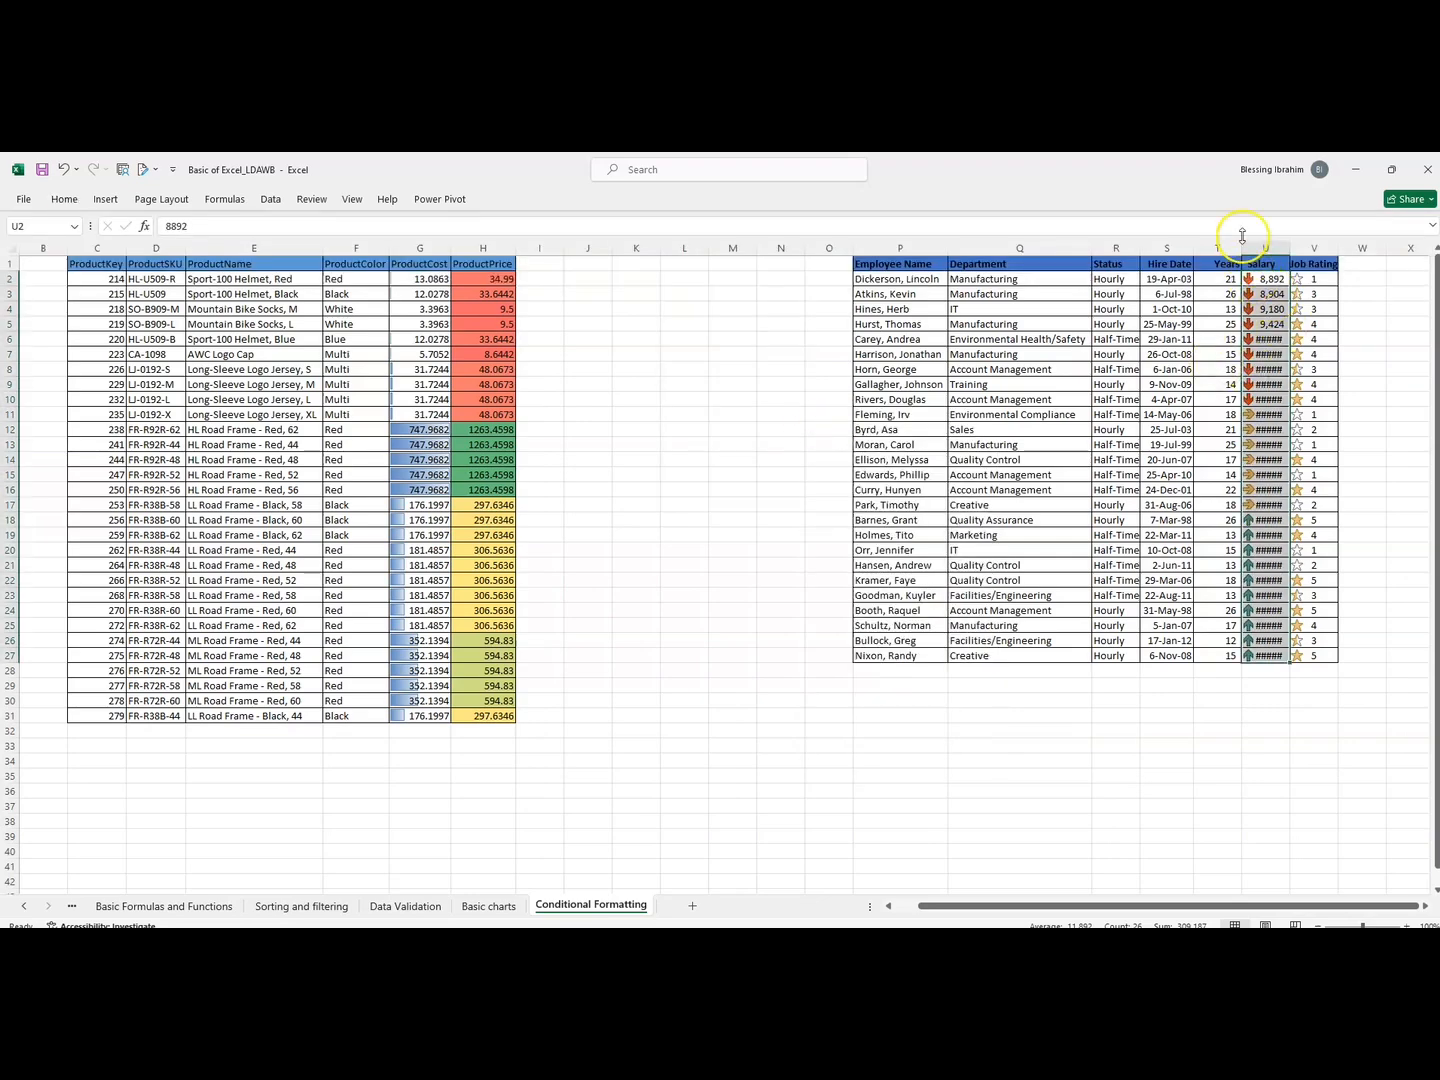
{"action": "left_click_drag", "start_coordinate": [1241, 240], "coordinate": [1225, 240]}
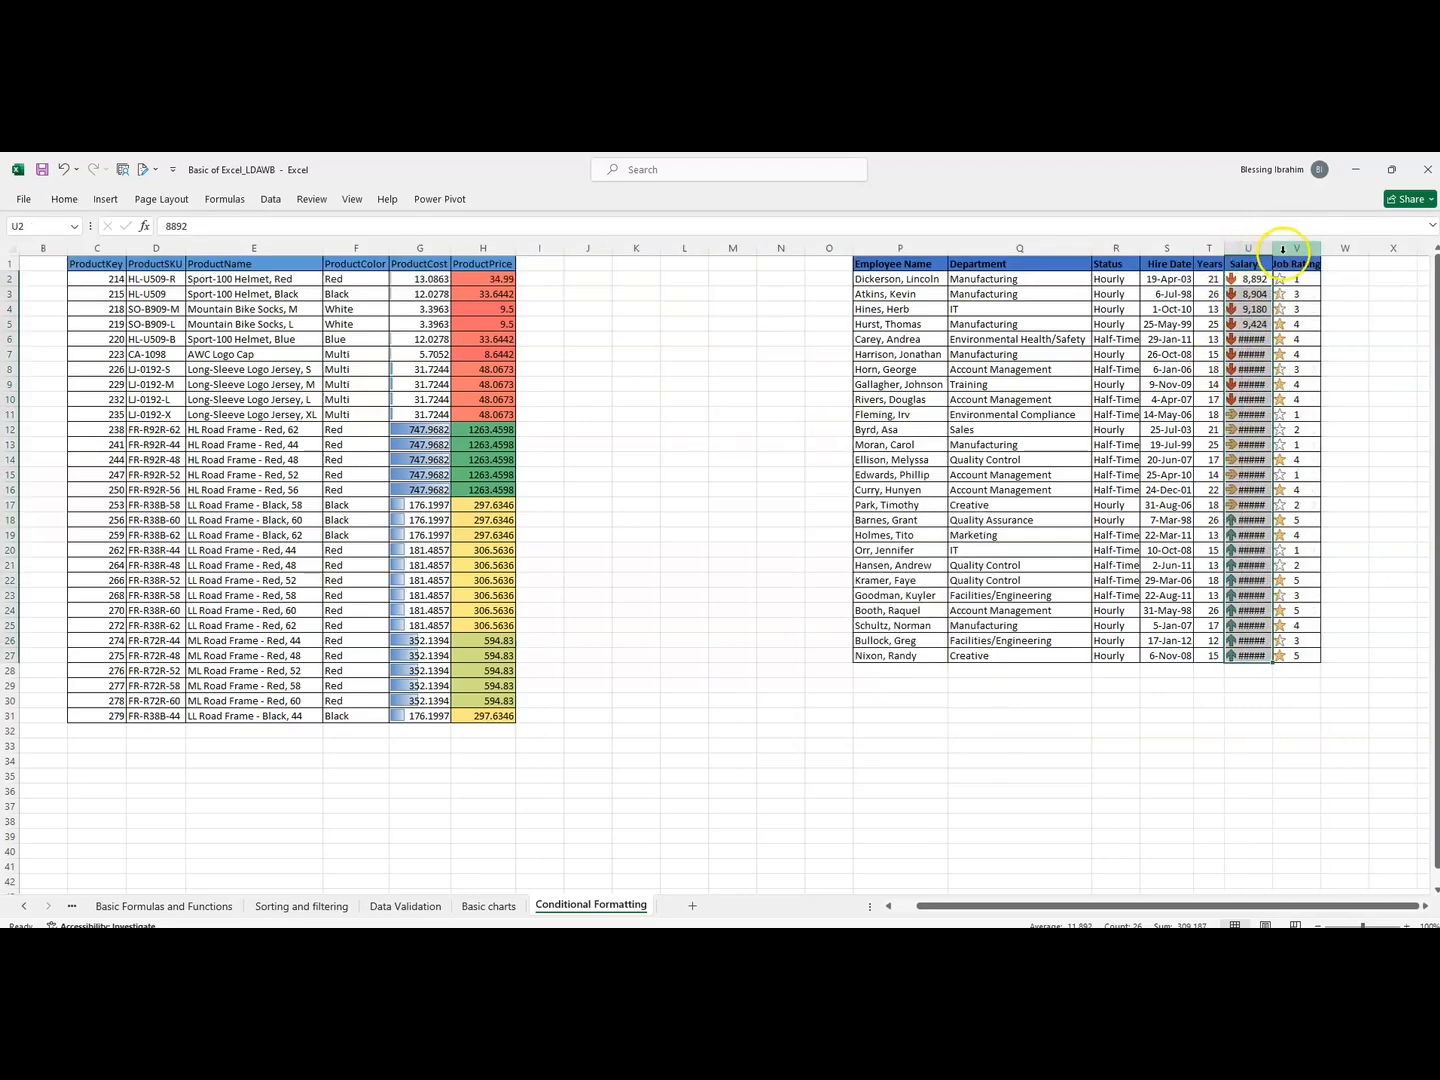
{"action": "double_click", "coordinate": [1273, 248]}
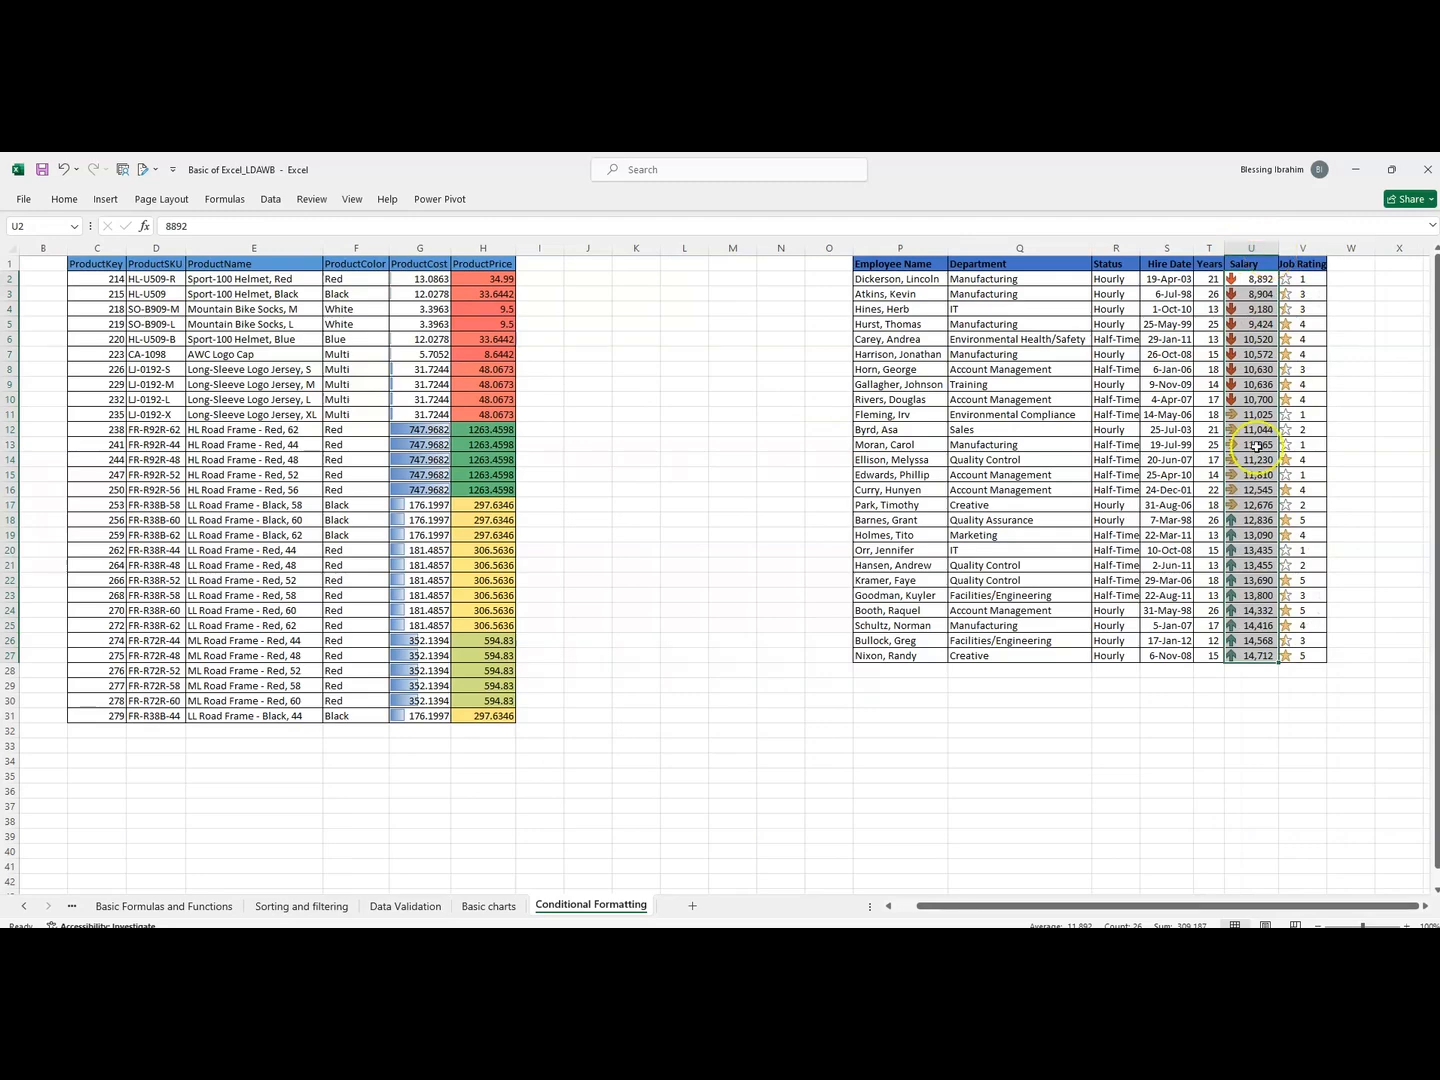
Examine how the directional arrows group the Salary cells into high, low and middle values.
{"action": "left_click", "coordinate": [1250, 521]}
{"action": "left_click_drag", "start_coordinate": [1250, 521], "coordinate": [1245, 655]}
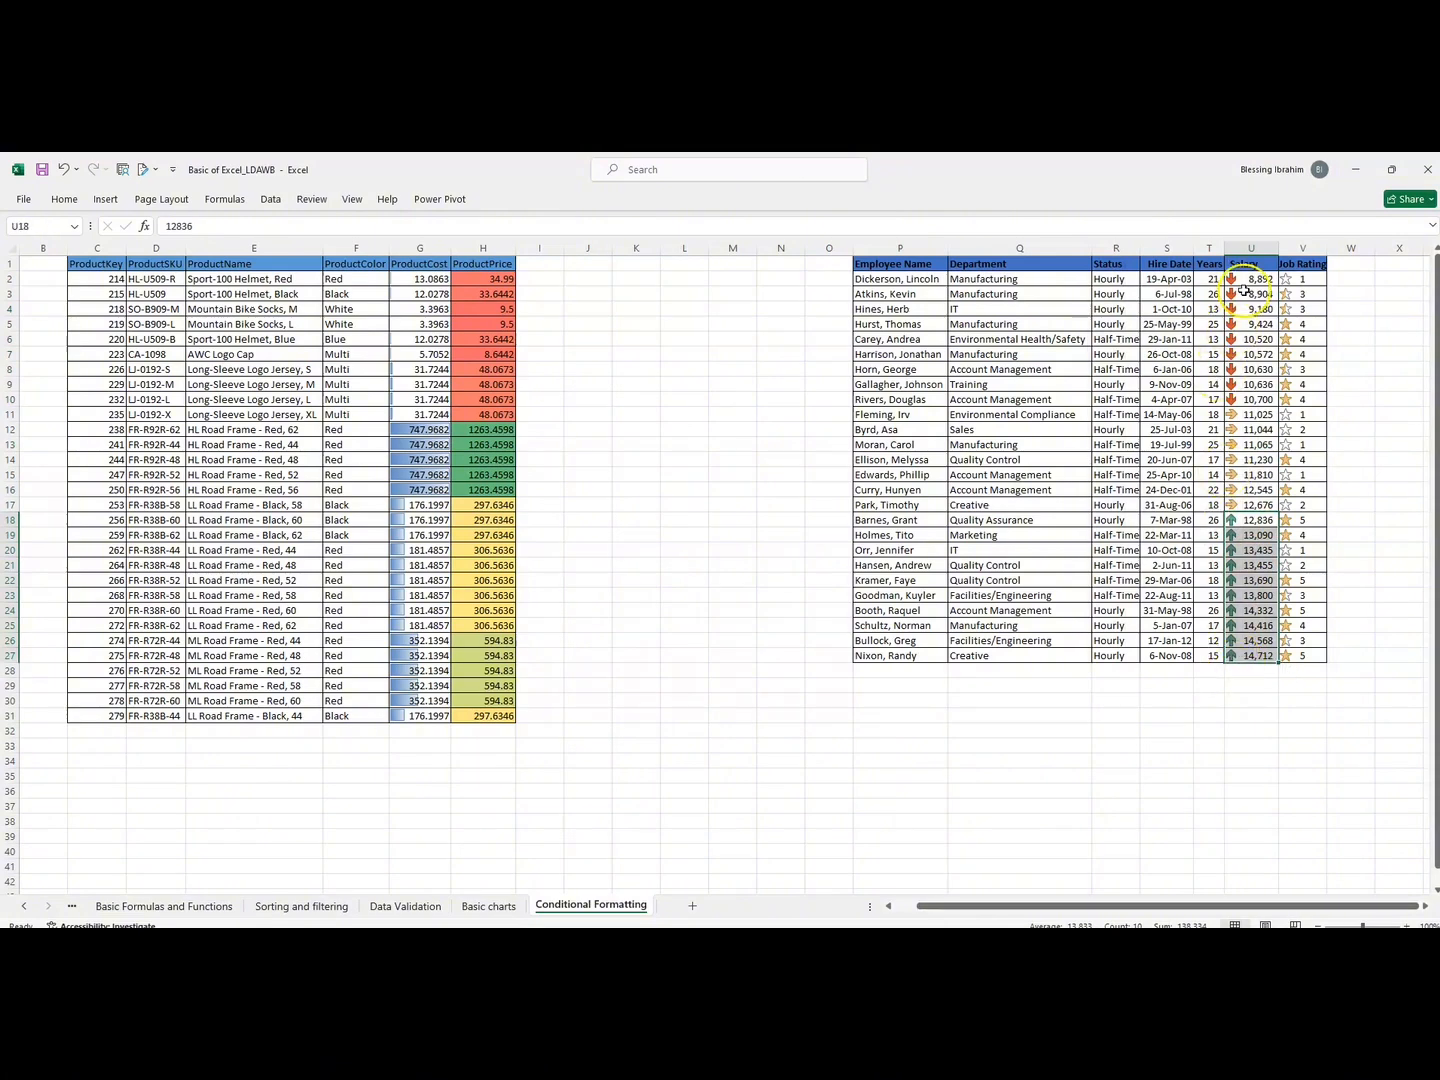
{"action": "left_click_drag", "start_coordinate": [1250, 279], "coordinate": [1250, 505]}
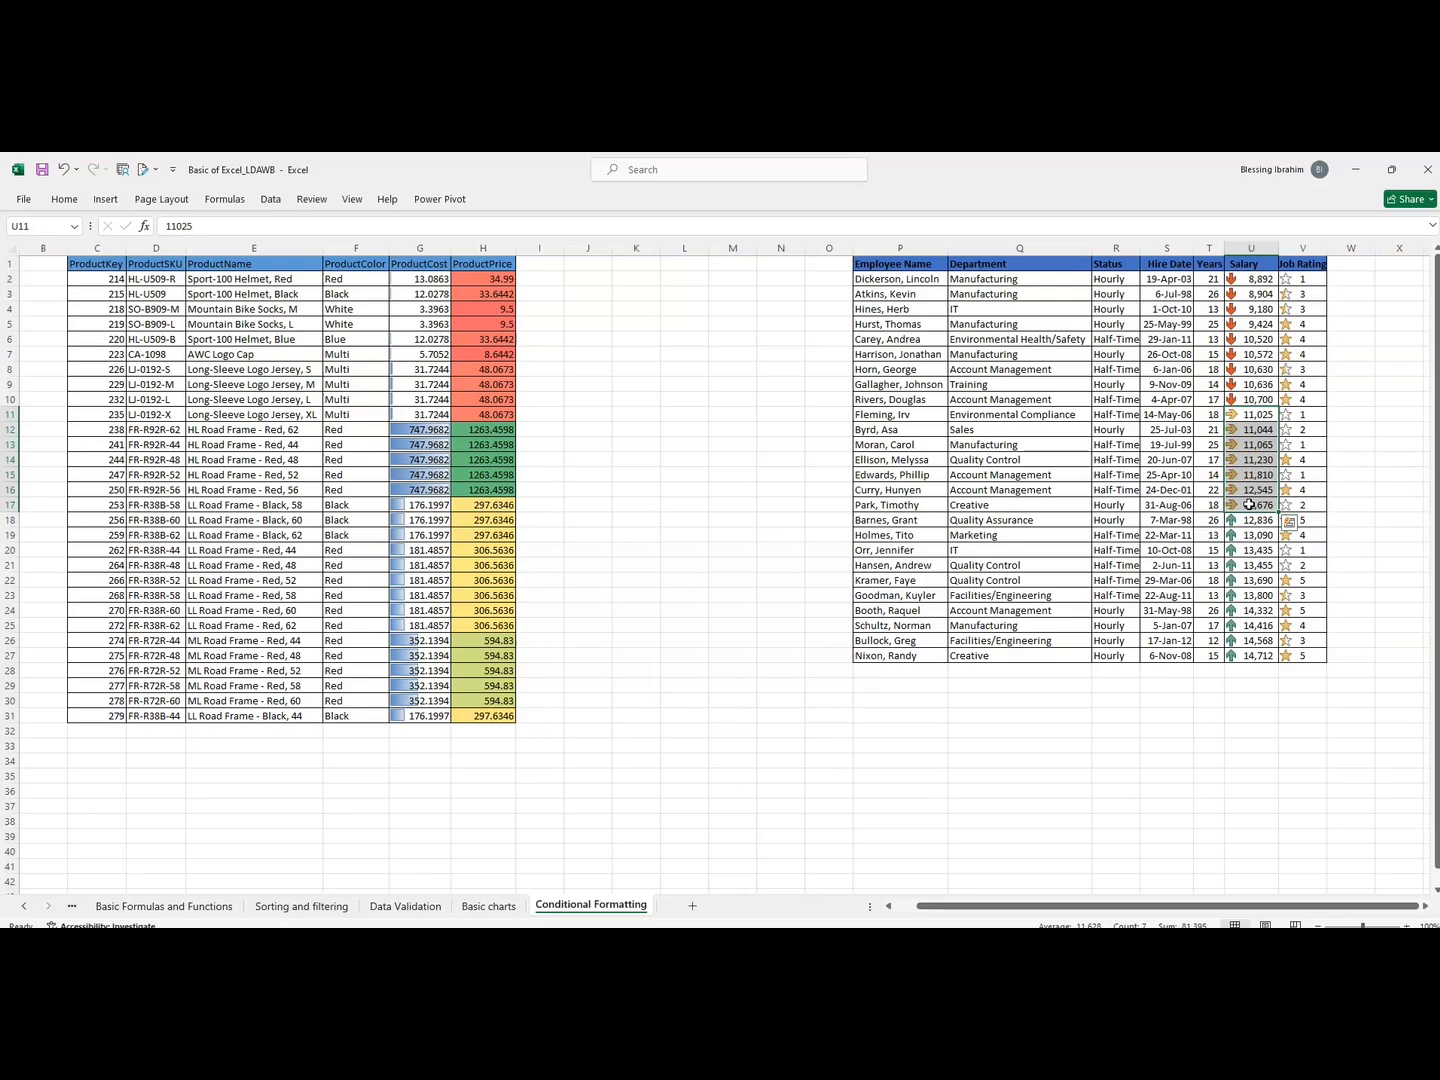
{"action": "left_click", "coordinate": [724, 444]}
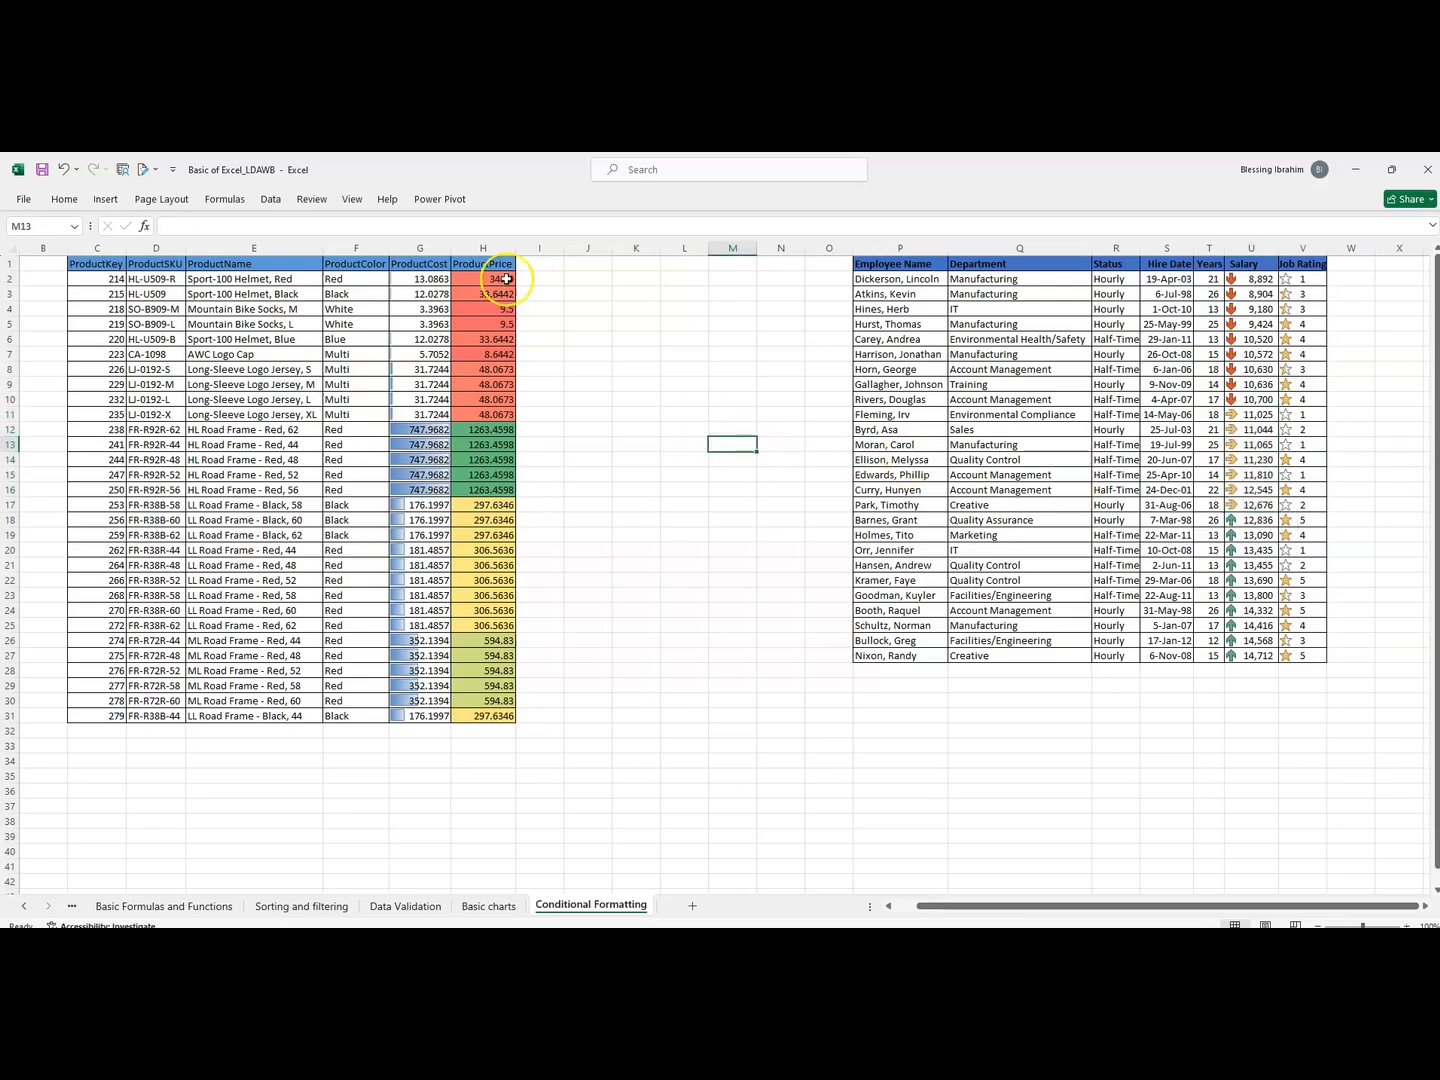
Review the rule types available for a new conditional formatting rule, including the formula-based type, without creating one.
{"action": "left_click", "coordinate": [64, 199]}
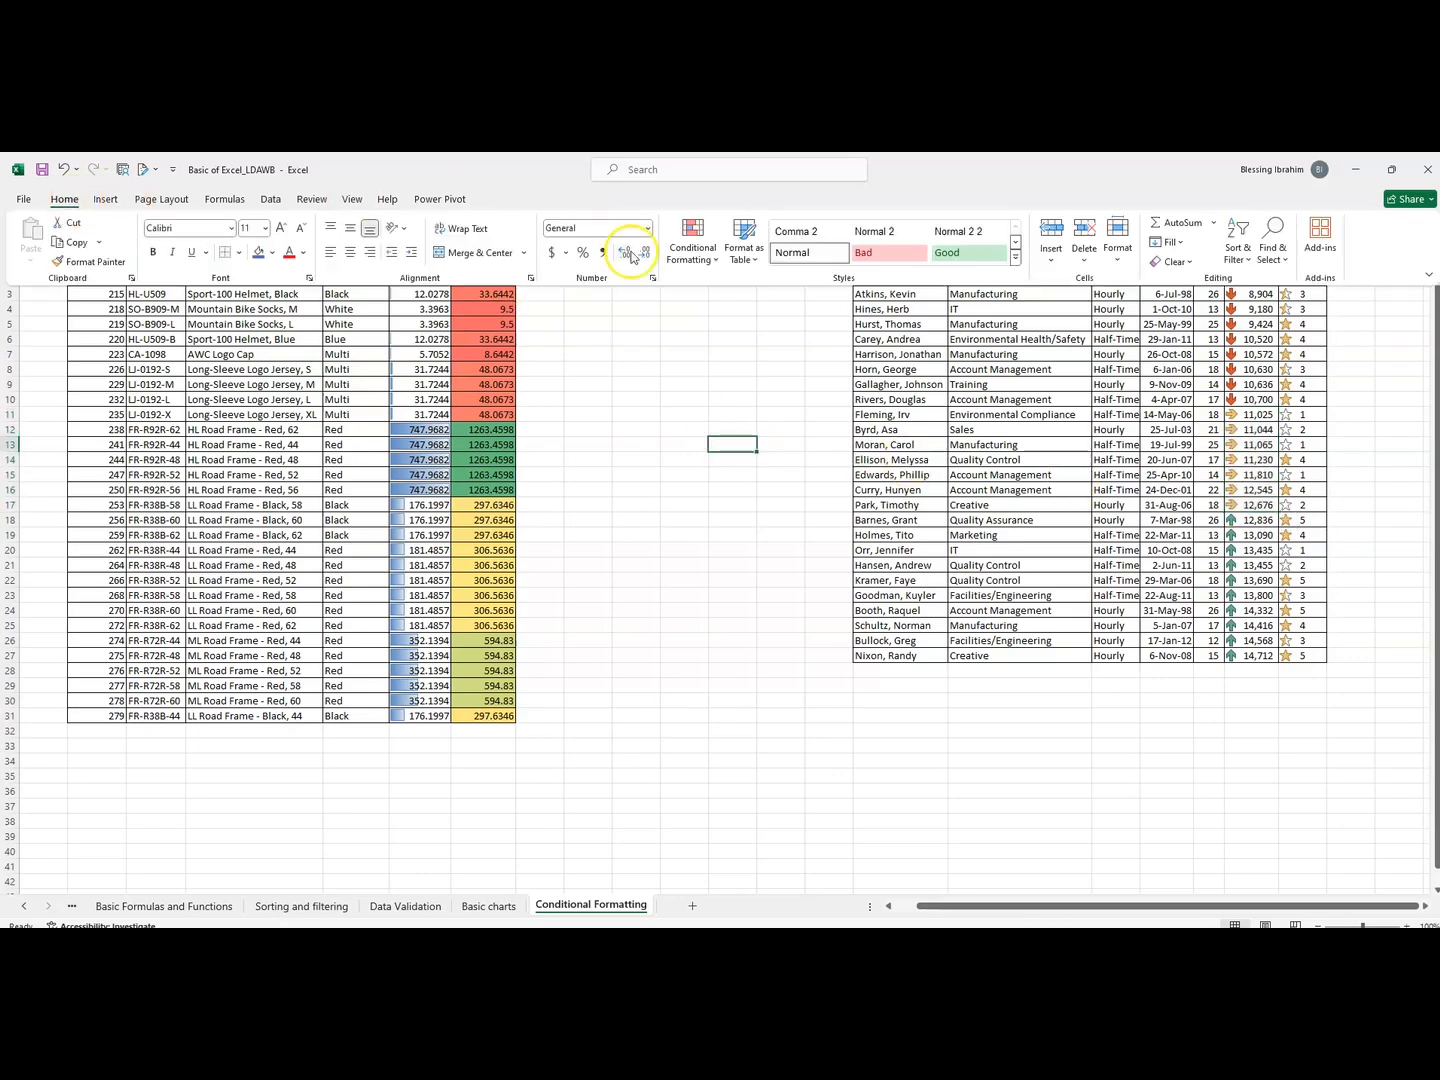
{"action": "left_click", "coordinate": [688, 258]}
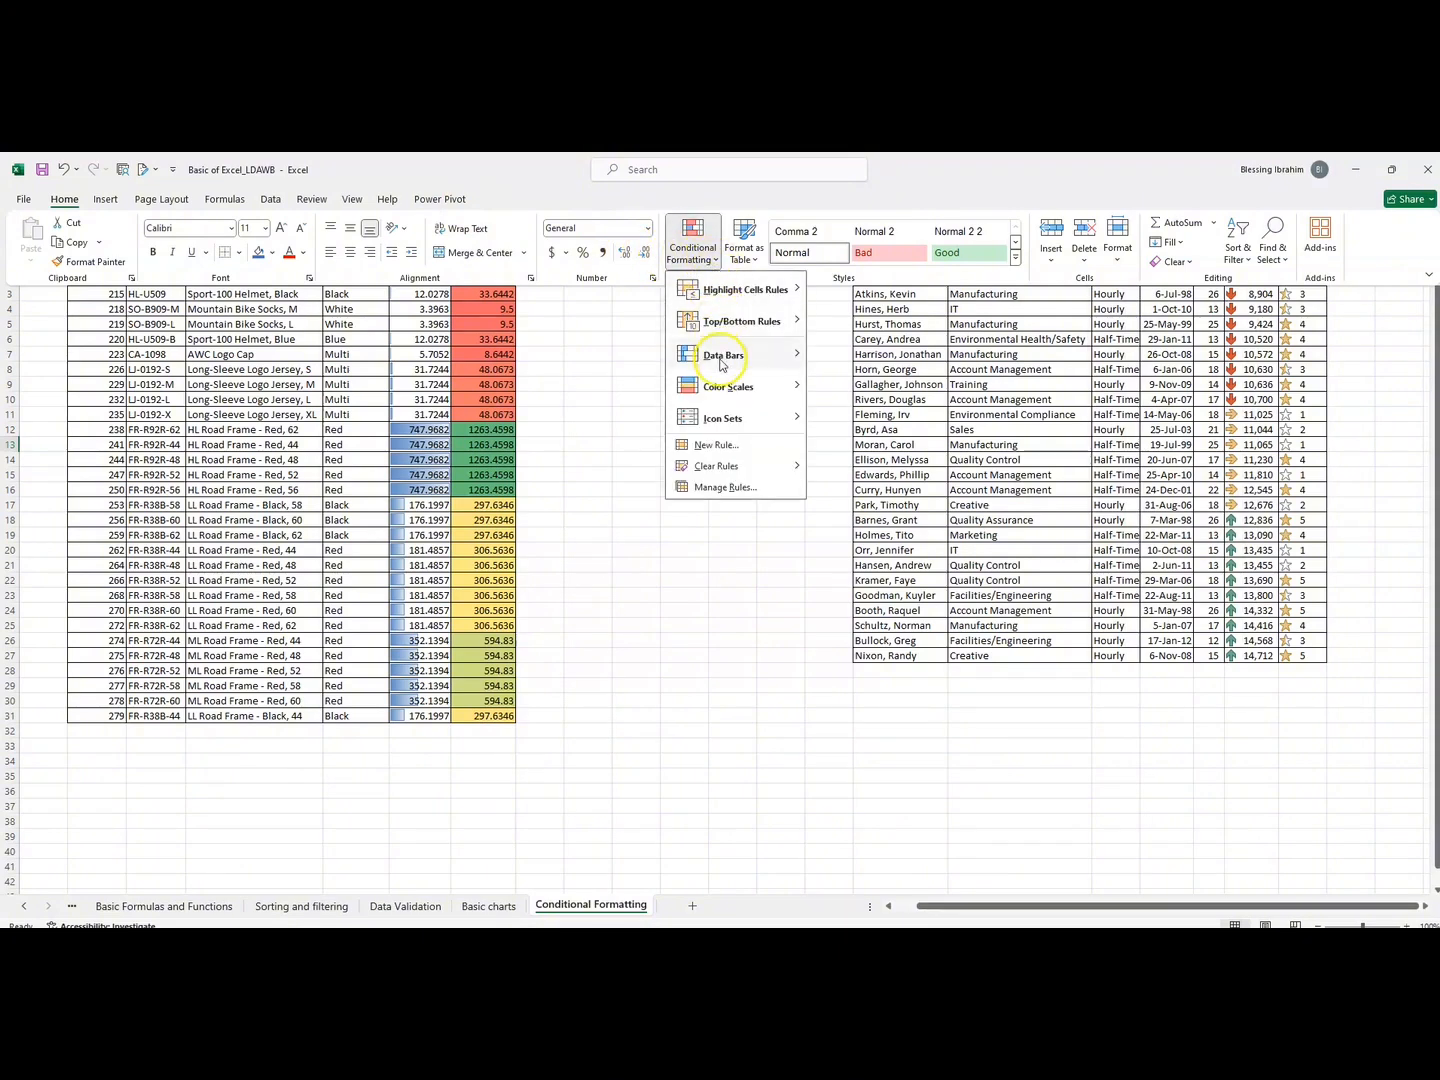
{"action": "left_click", "coordinate": [710, 446]}
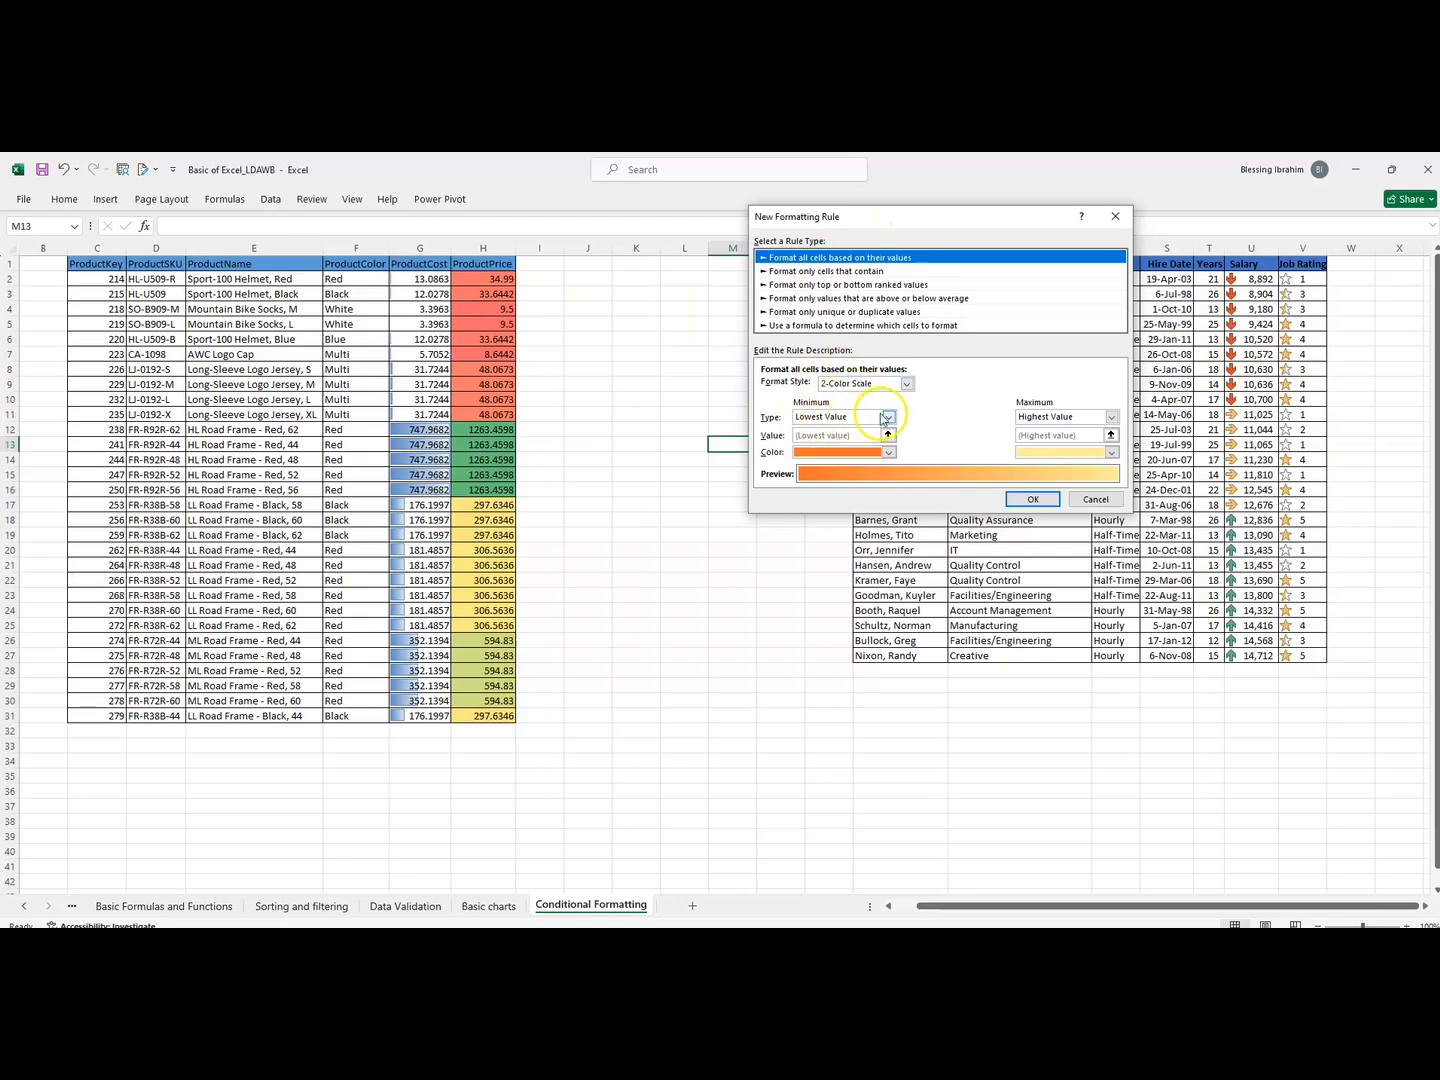
{"action": "left_click", "coordinate": [827, 270]}
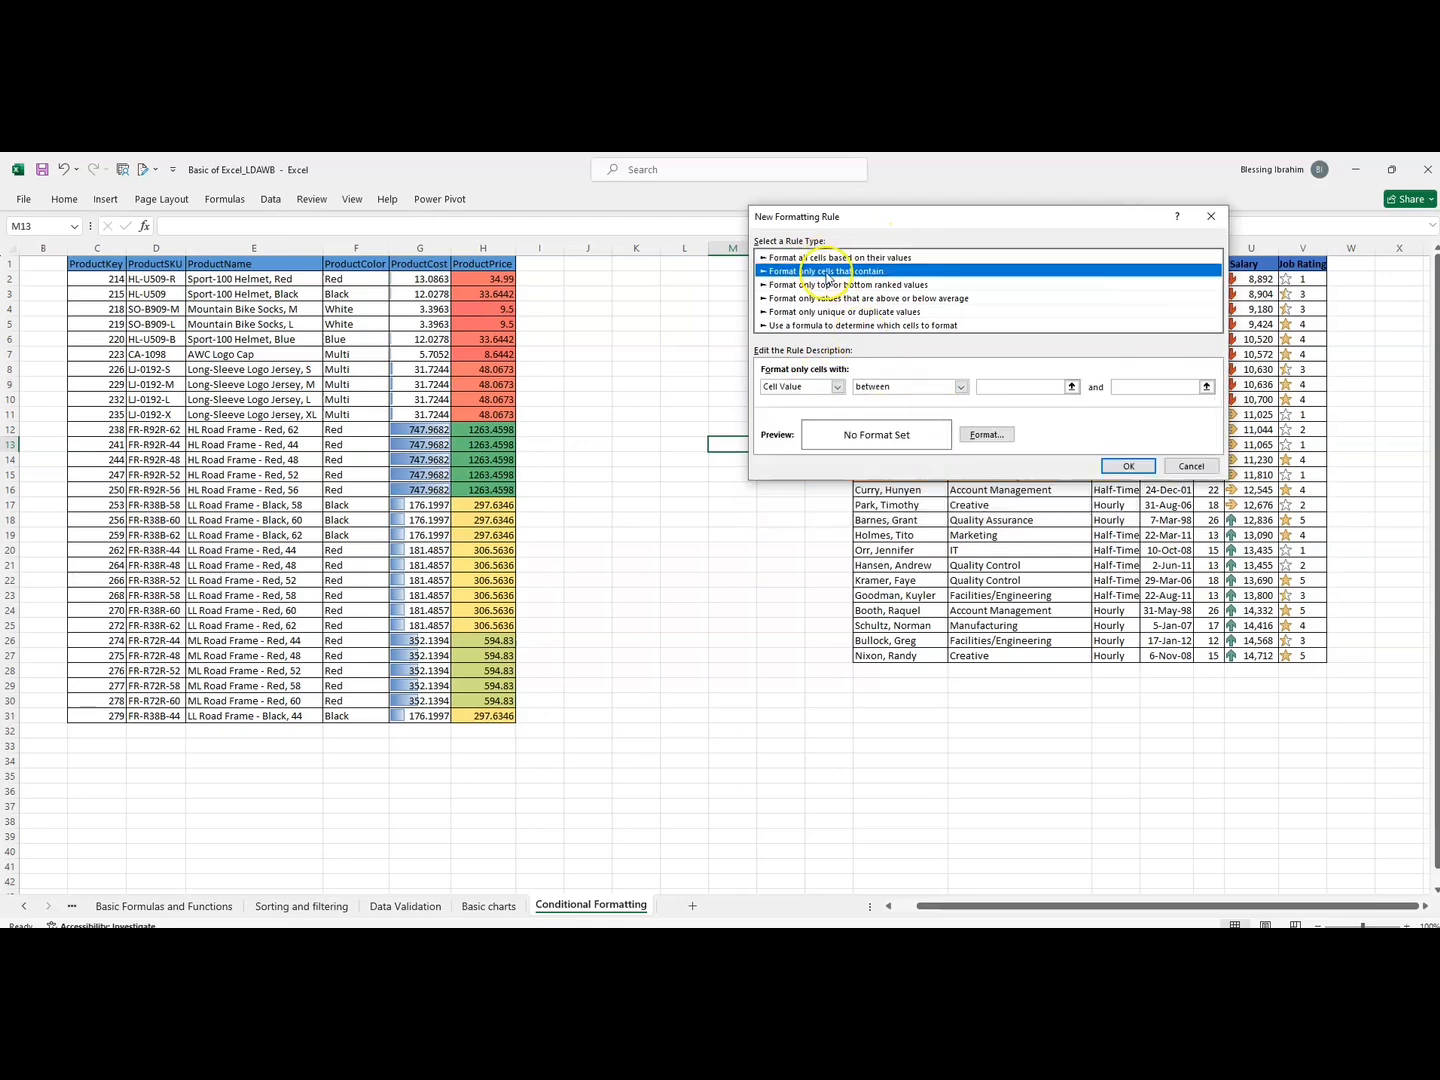
{"action": "left_click", "coordinate": [838, 387]}
{"action": "left_click", "coordinate": [839, 387]}
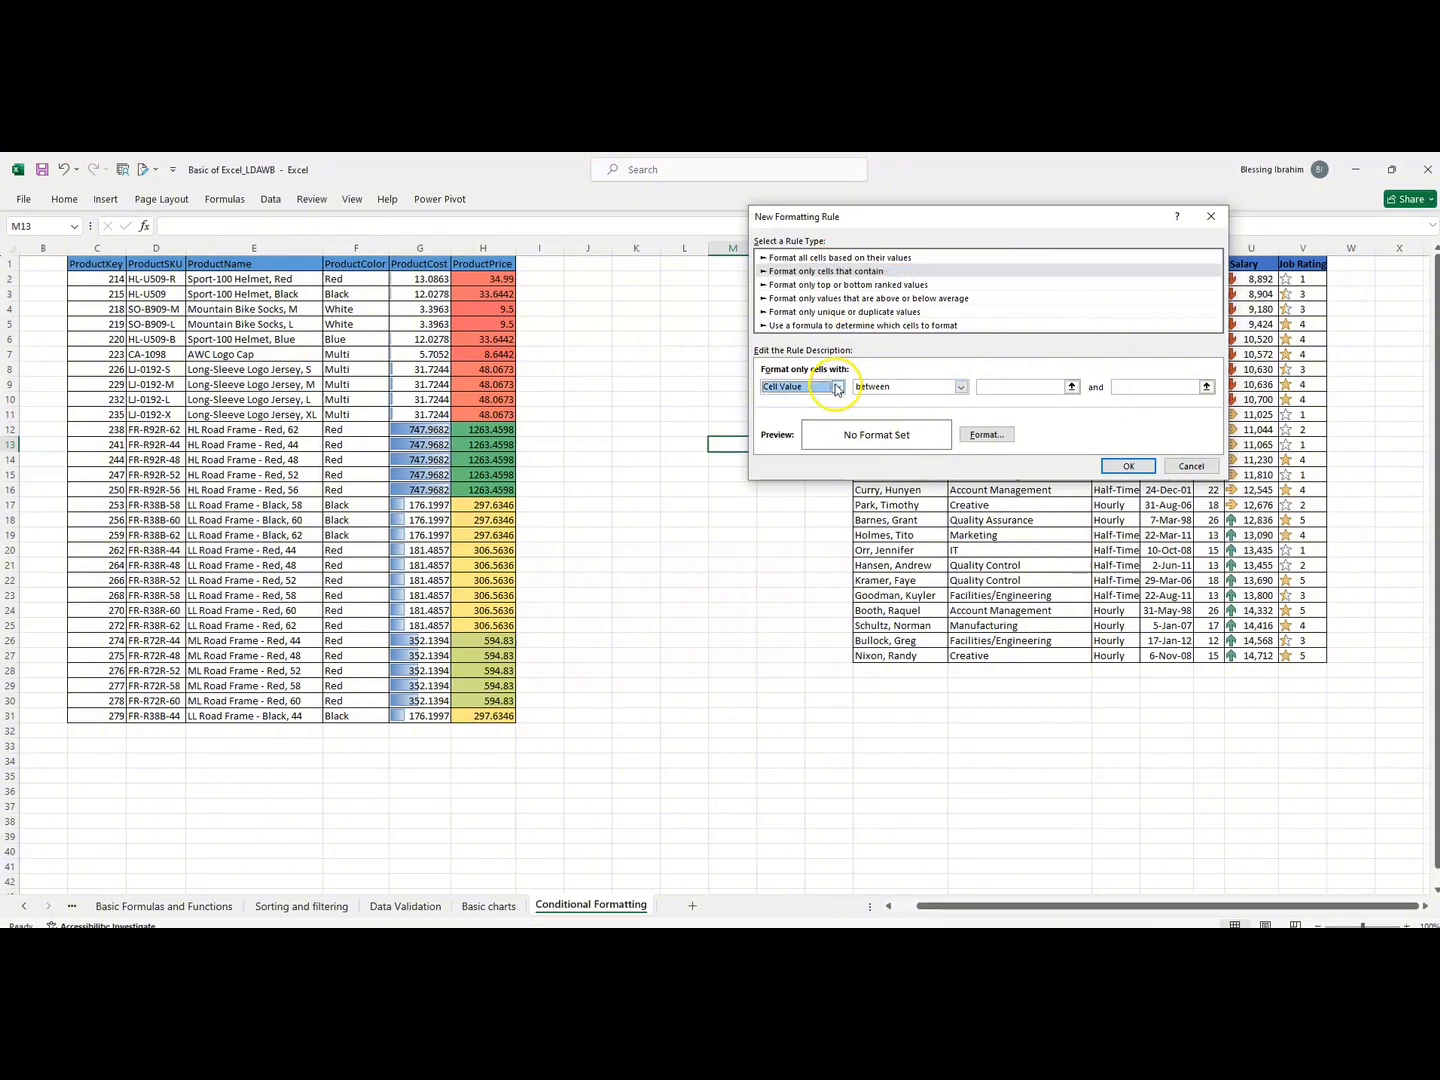
{"action": "left_click", "coordinate": [842, 285]}
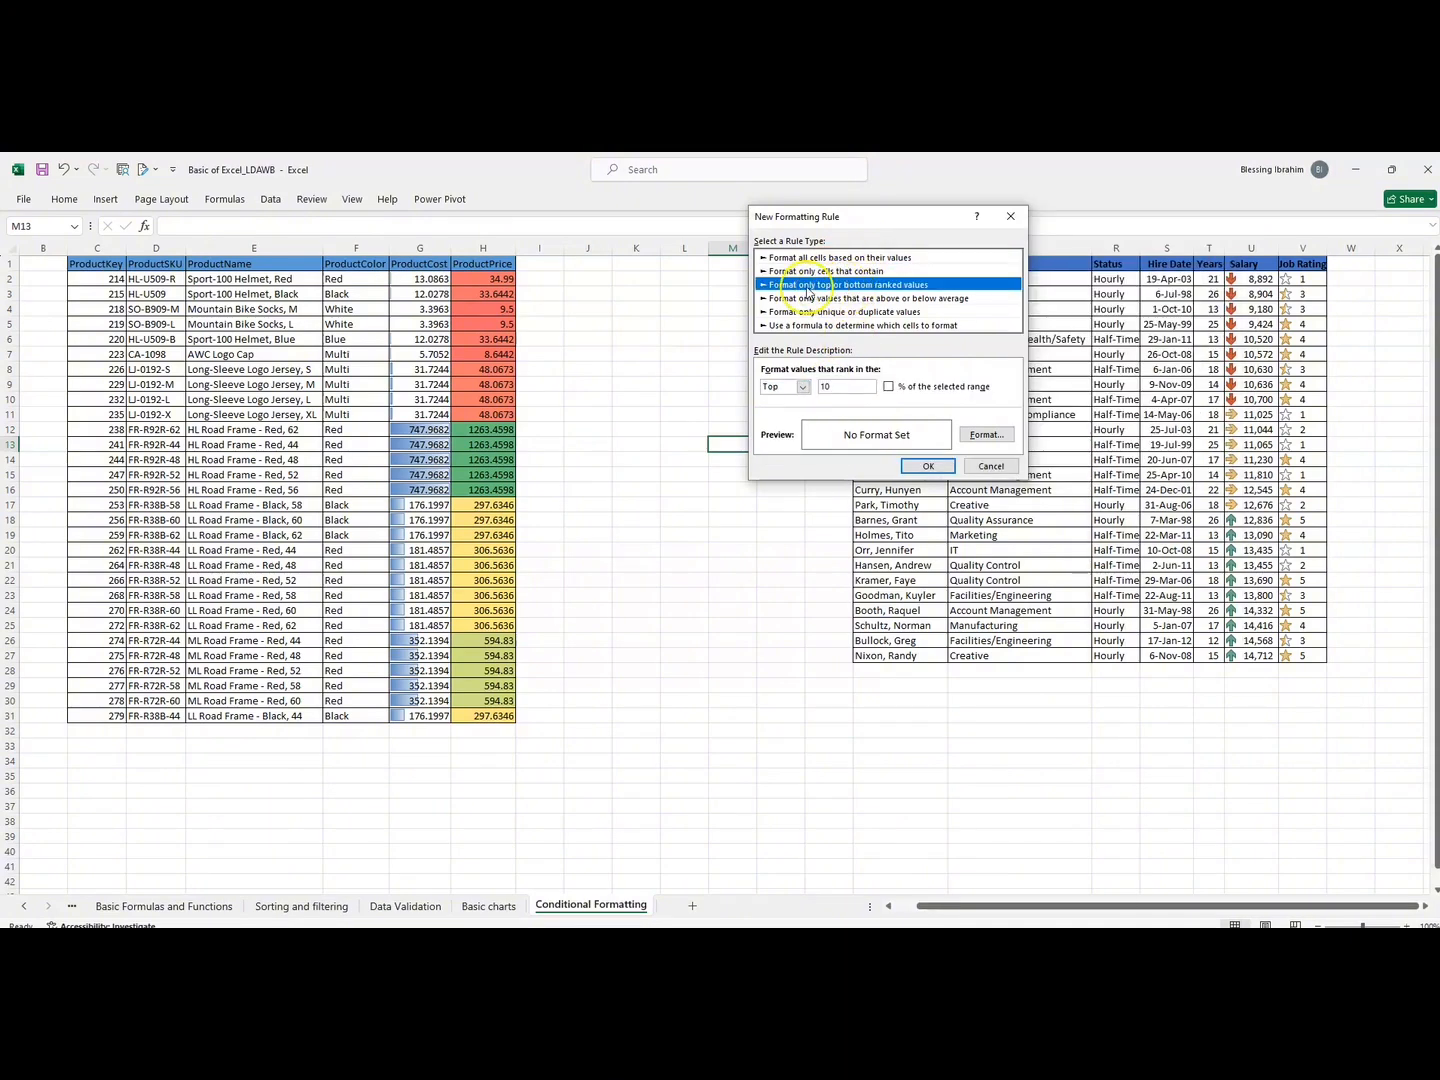
{"action": "left_click", "coordinate": [794, 299]}
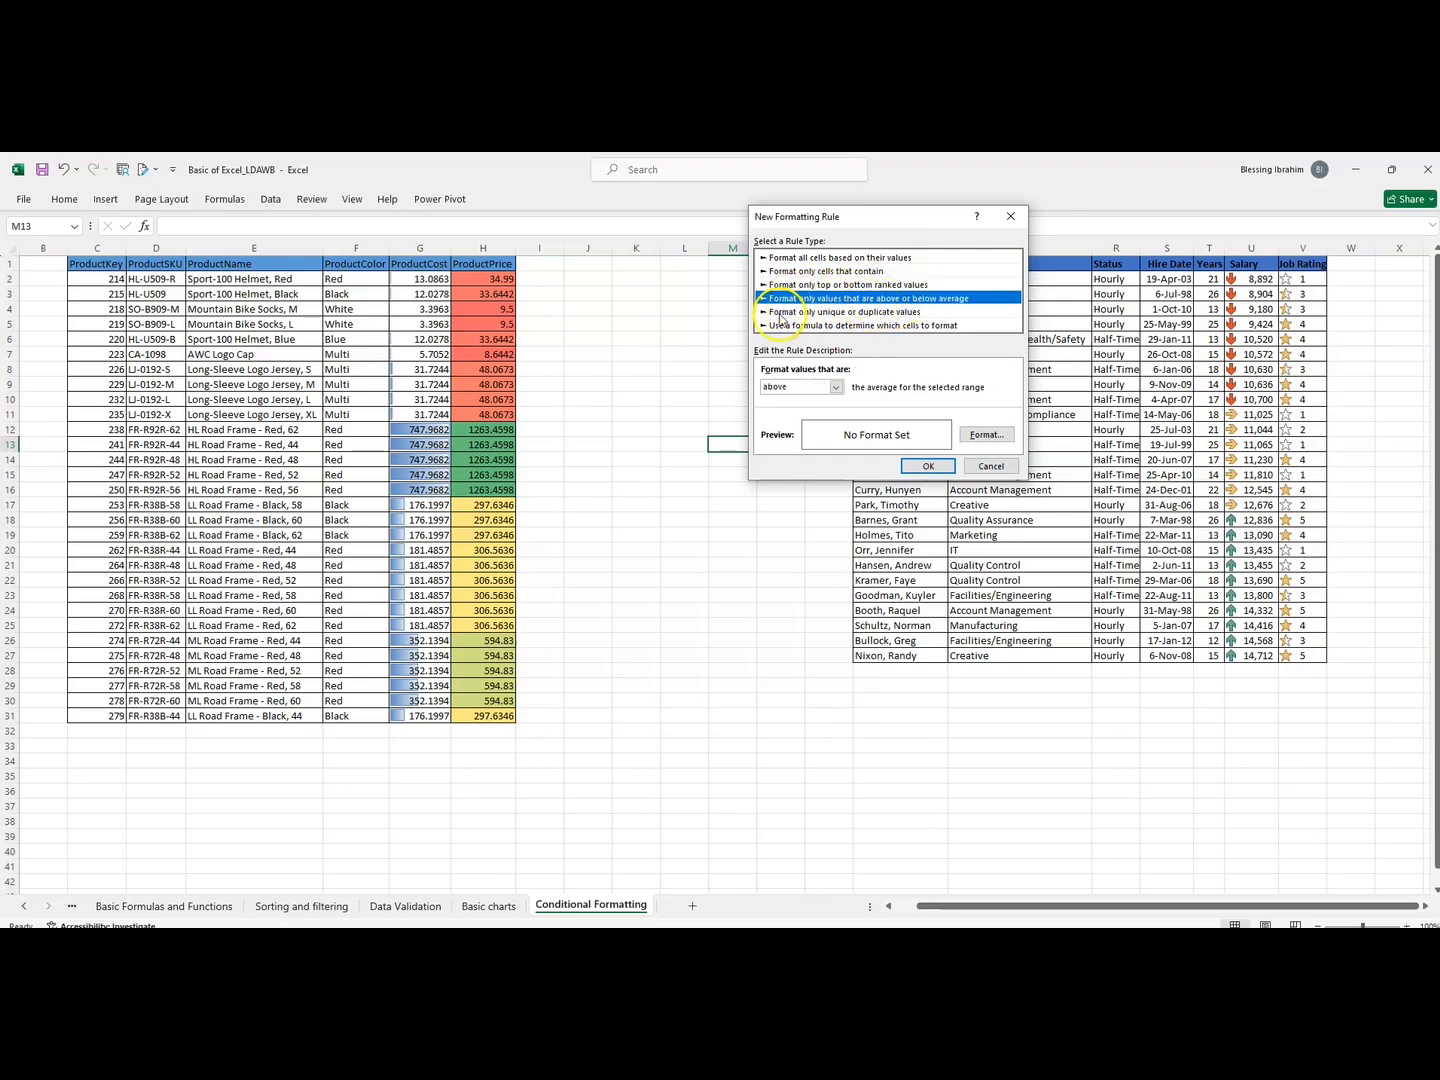
{"action": "left_click", "coordinate": [826, 312]}
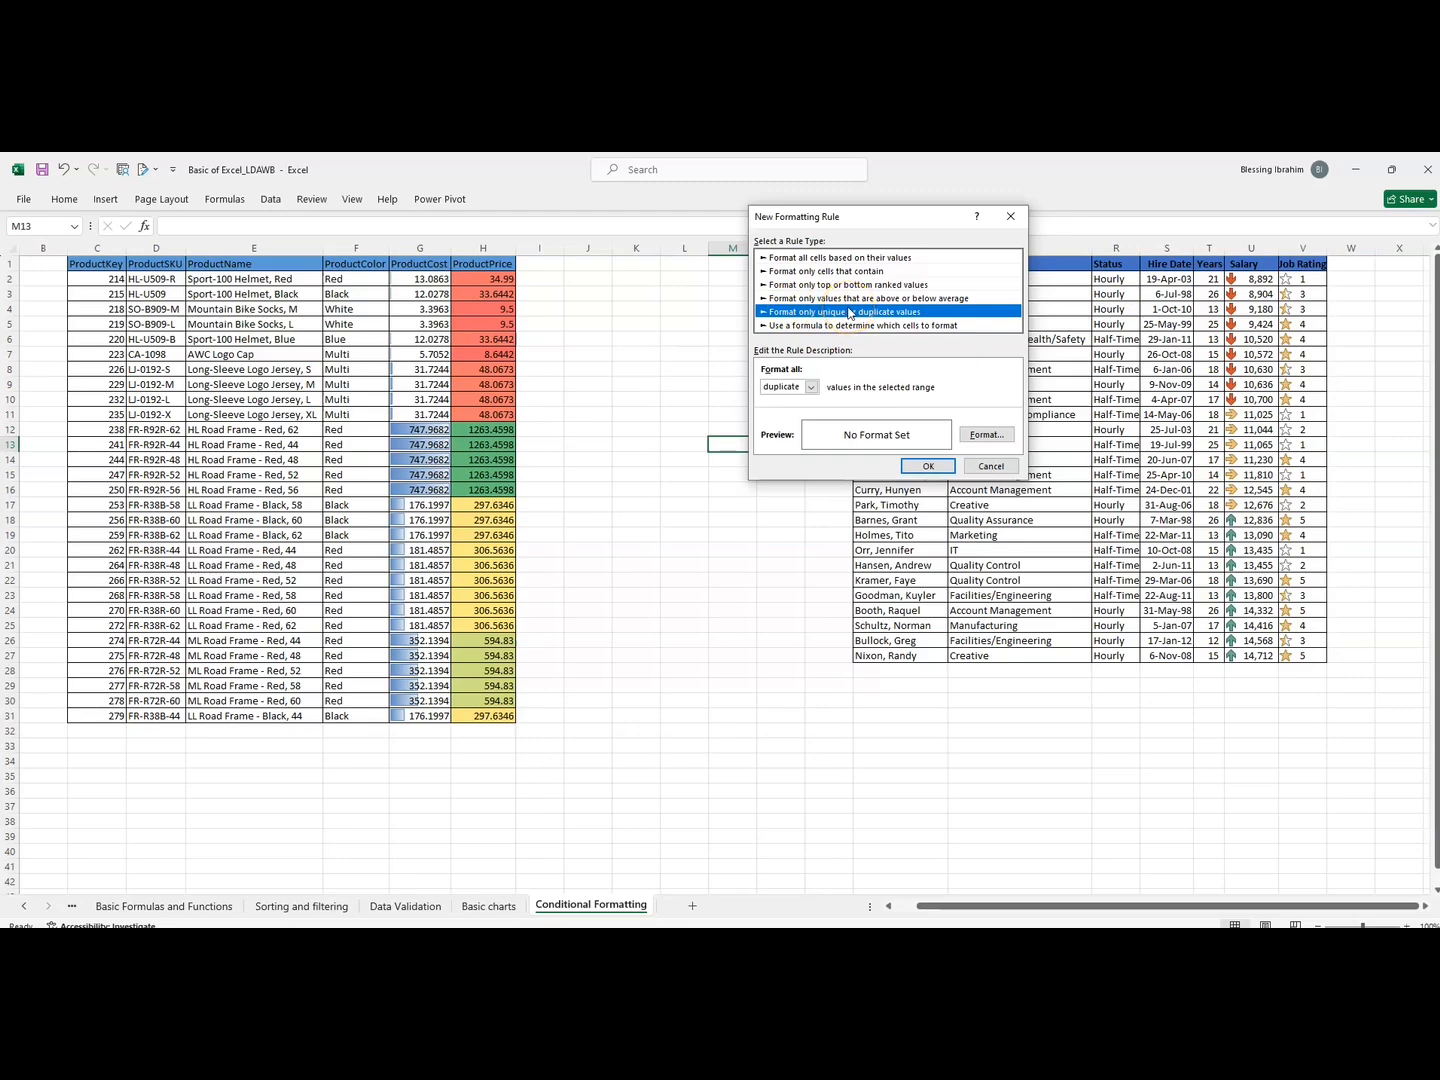
{"action": "left_click", "coordinate": [810, 326]}
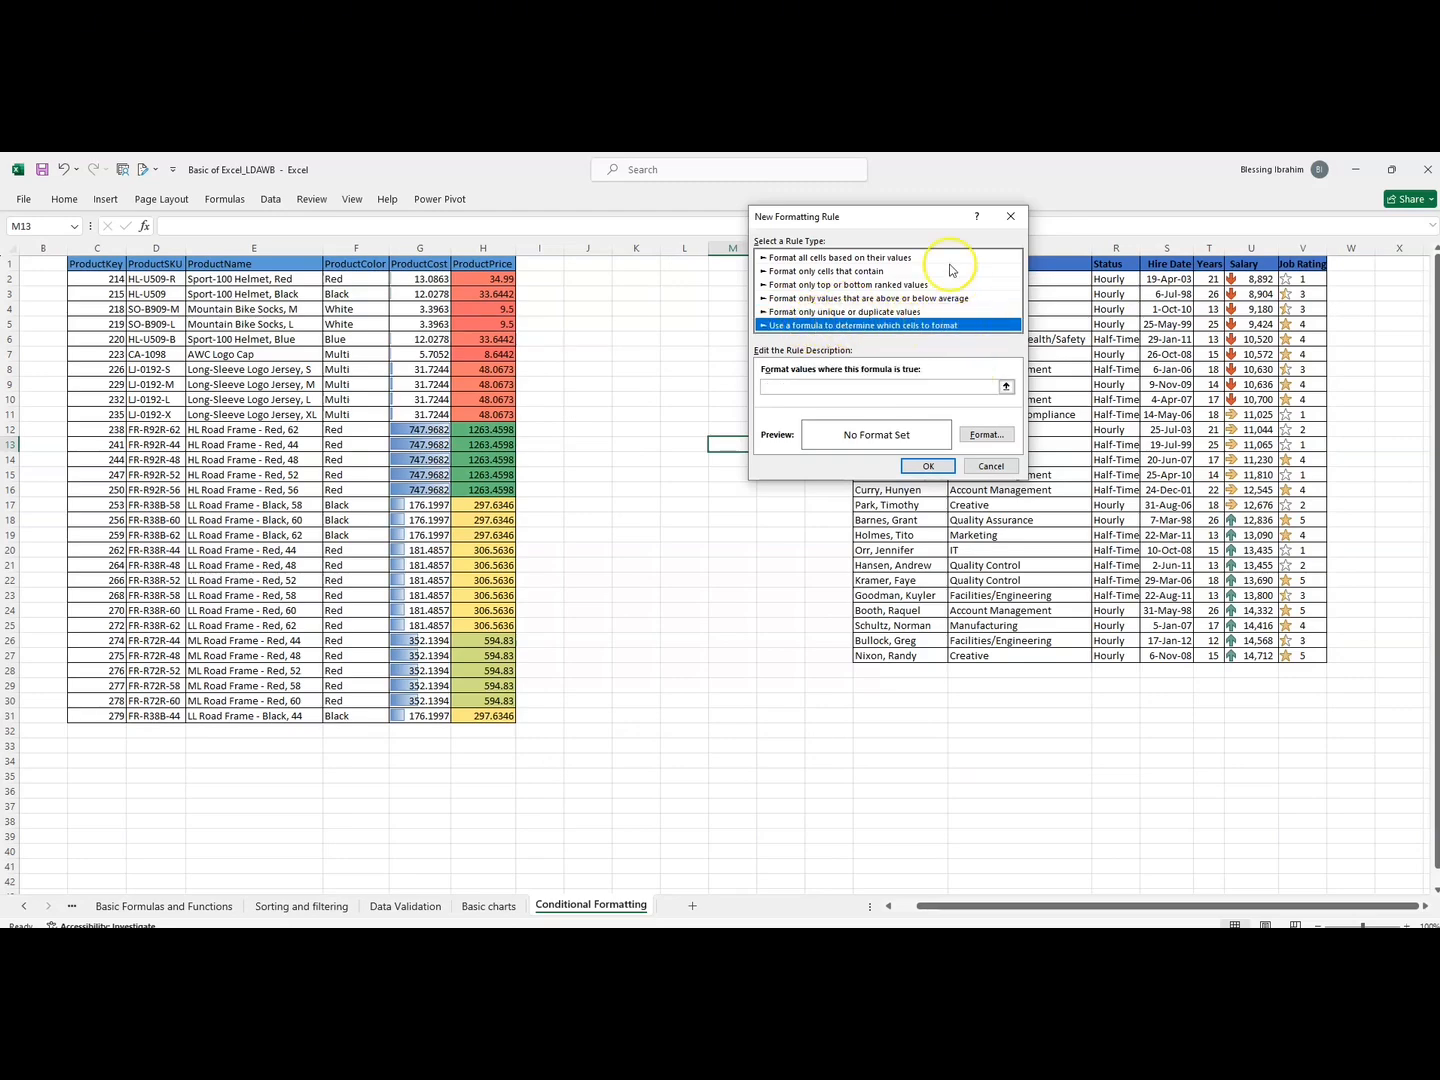
{"action": "left_click", "coordinate": [1008, 218]}
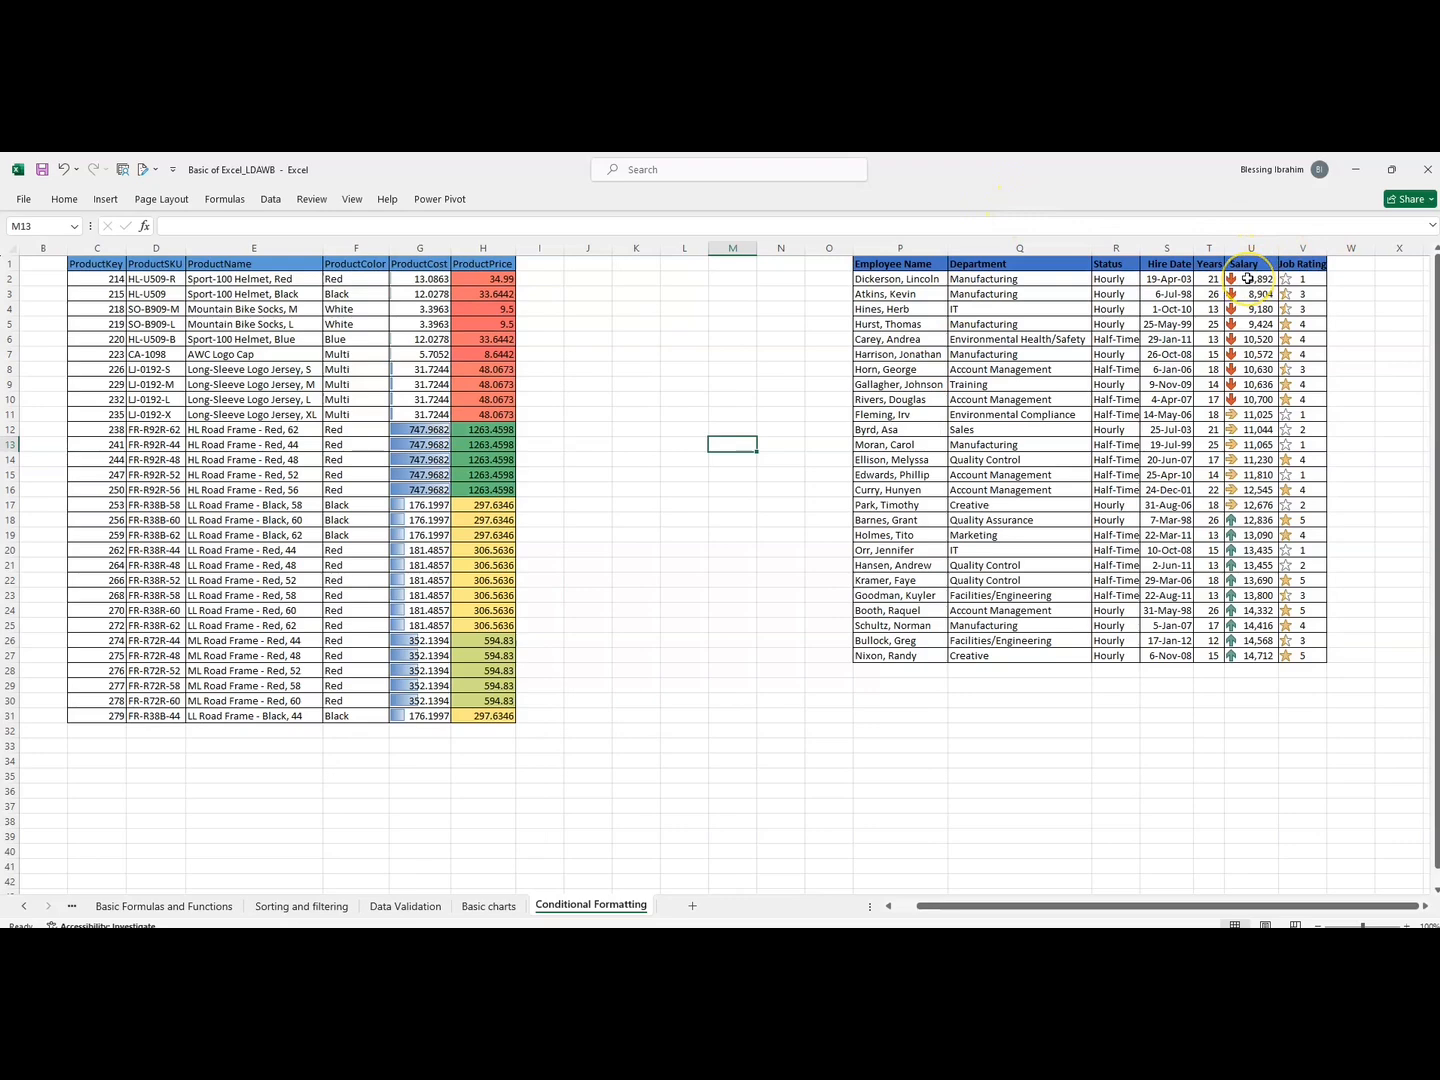
{"action": "left_click", "coordinate": [1248, 279]}
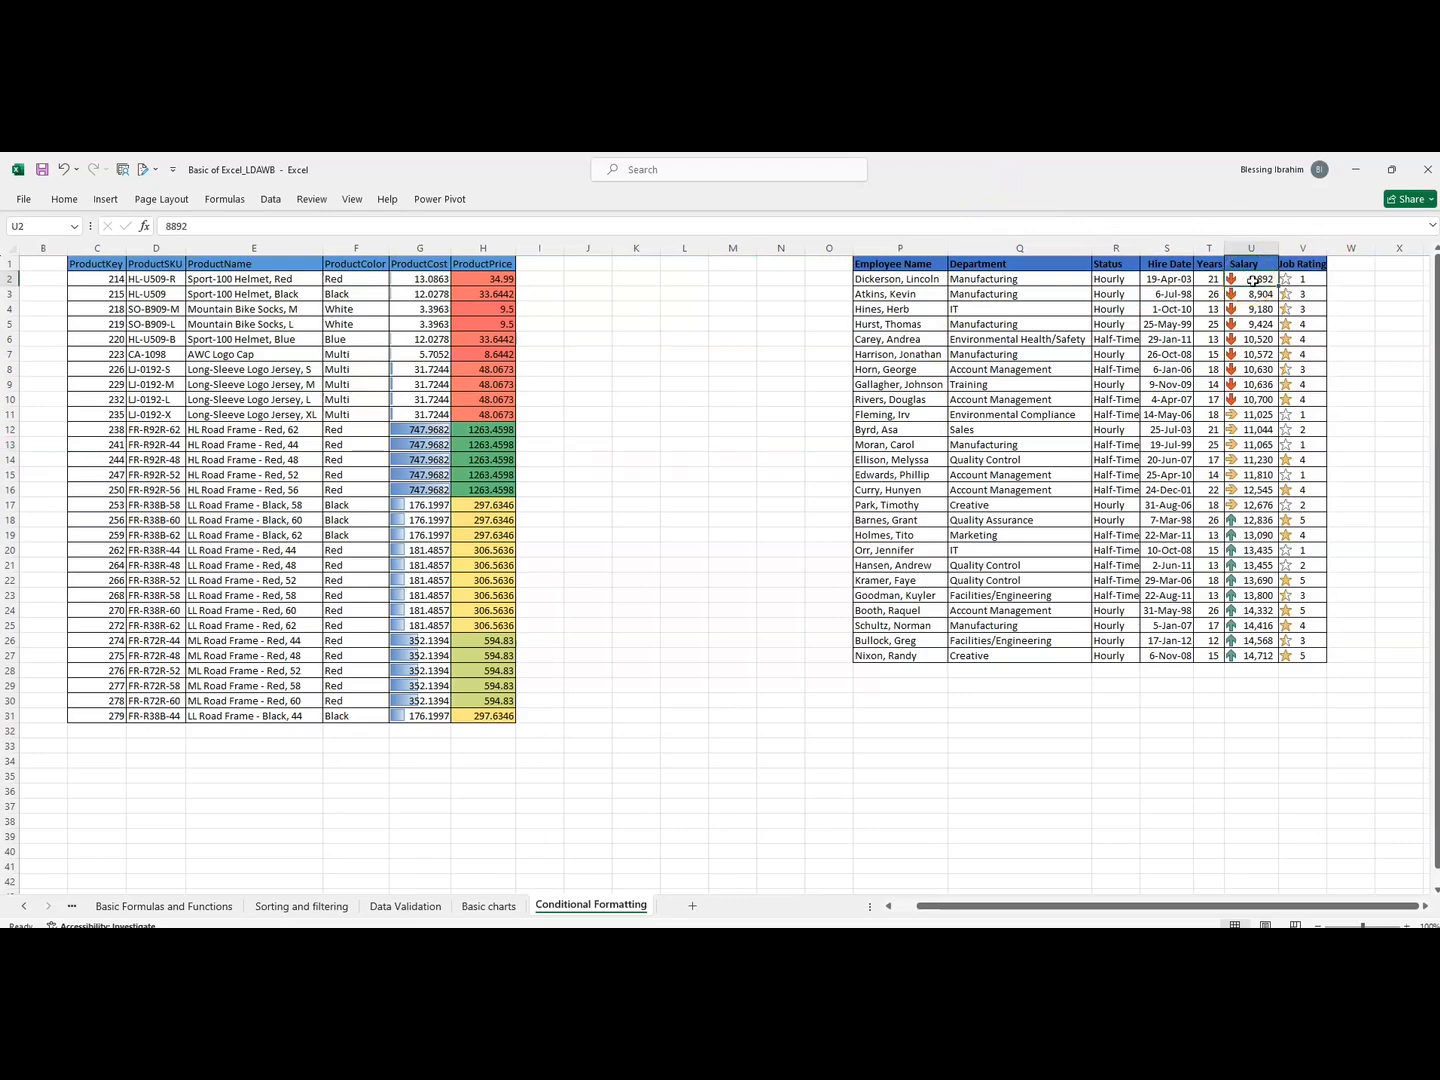
{"action": "left_click_drag", "start_coordinate": [1252, 280], "coordinate": [1246, 655]}
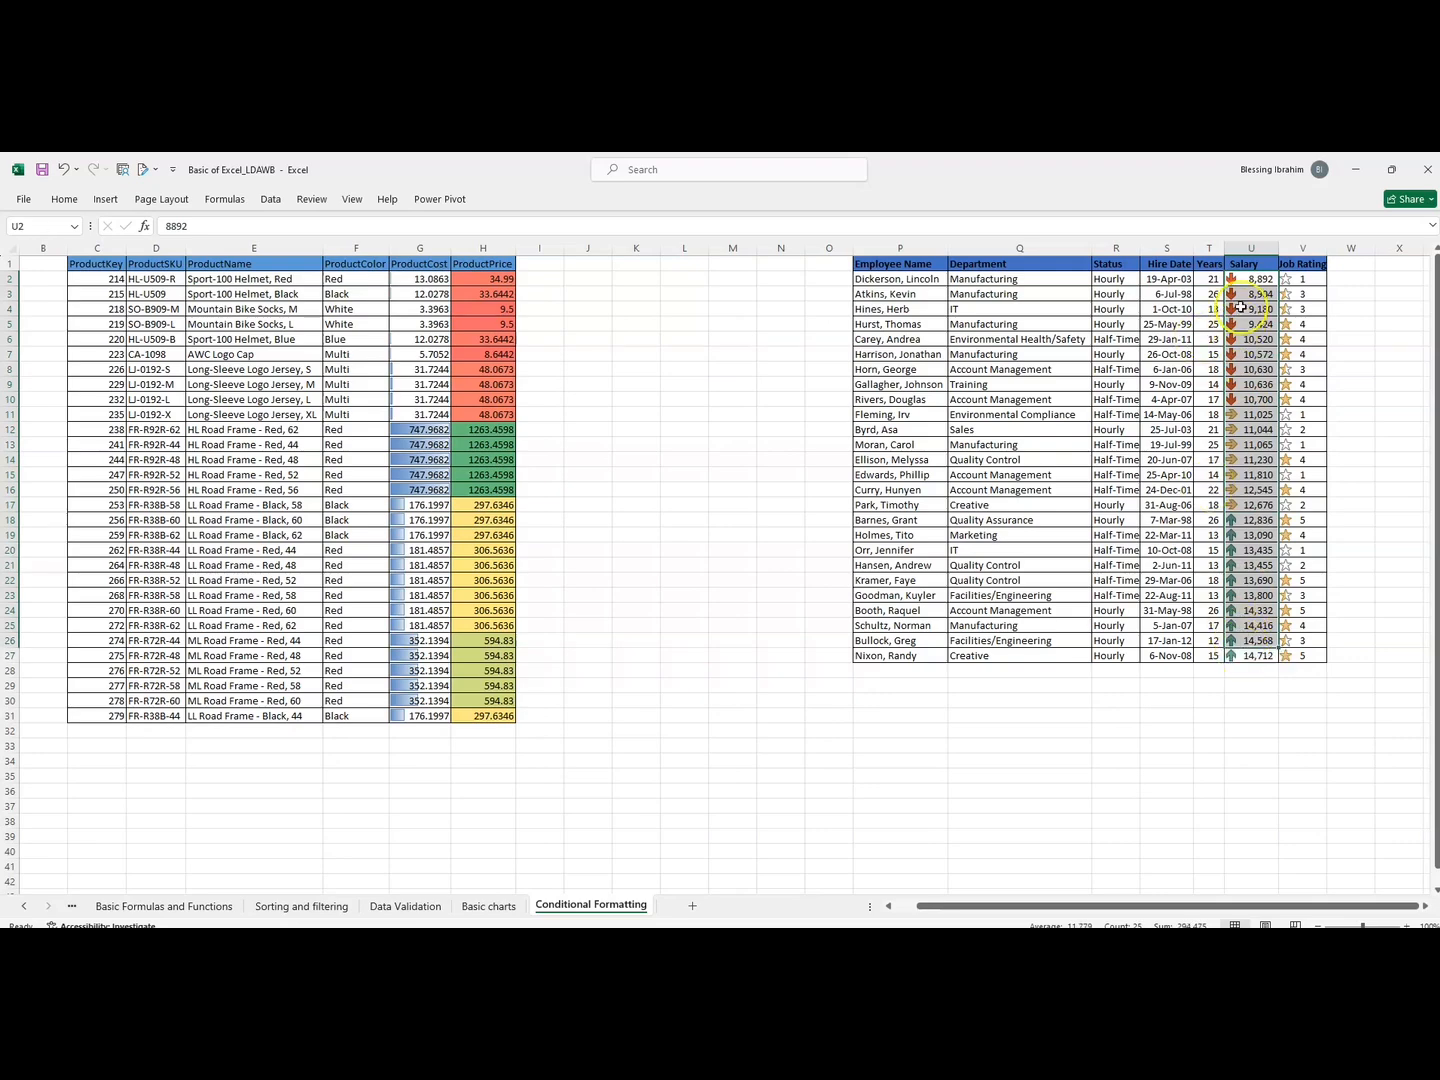
{"action": "left_click", "coordinate": [1250, 279]}
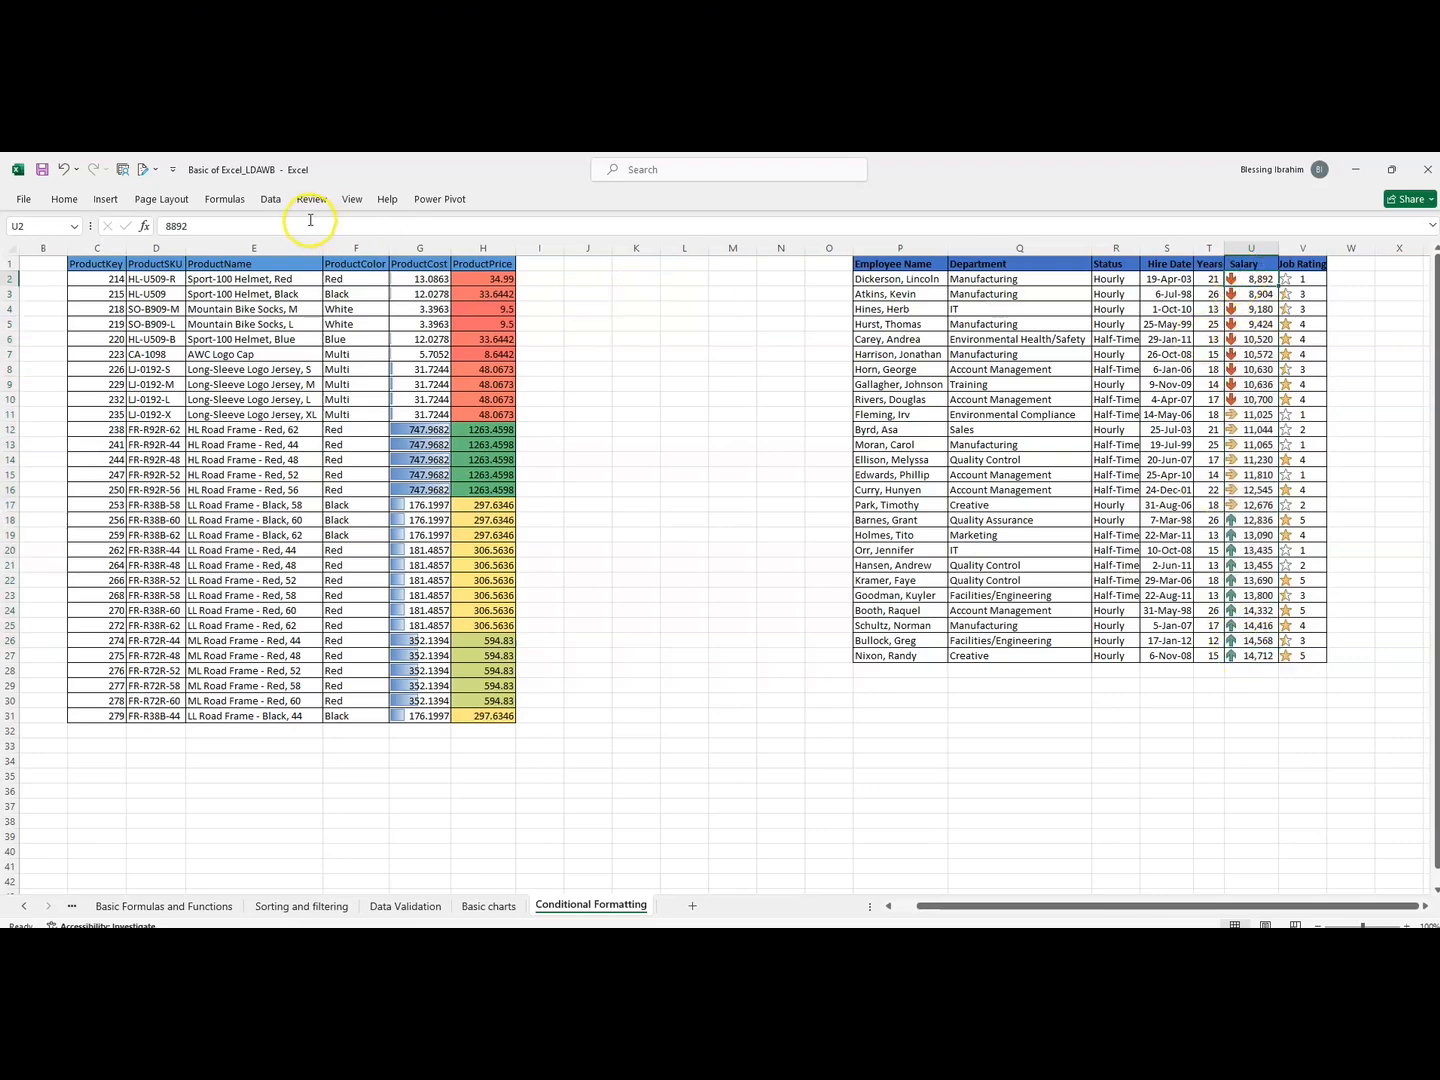
Start a formula-based conditional formatting rule for employee cells P2:V27 and reference Salary cell U2 in its formula.
{"action": "left_click_drag", "start_coordinate": [886, 279], "coordinate": [1306, 655]}
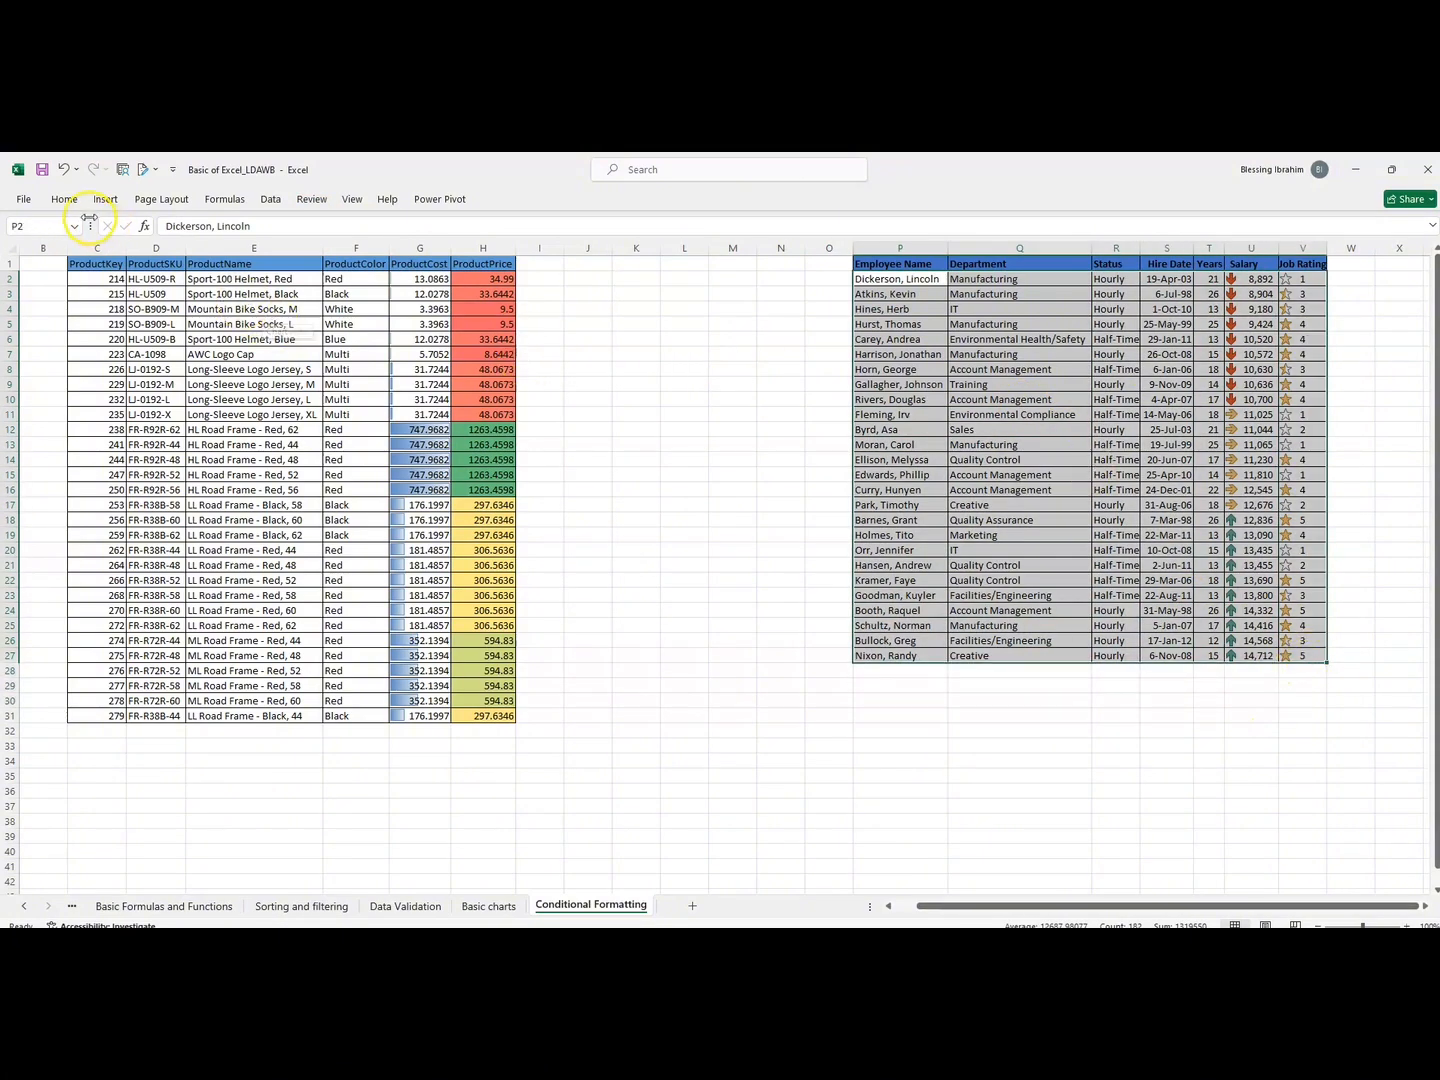
{"action": "left_click", "coordinate": [64, 199]}
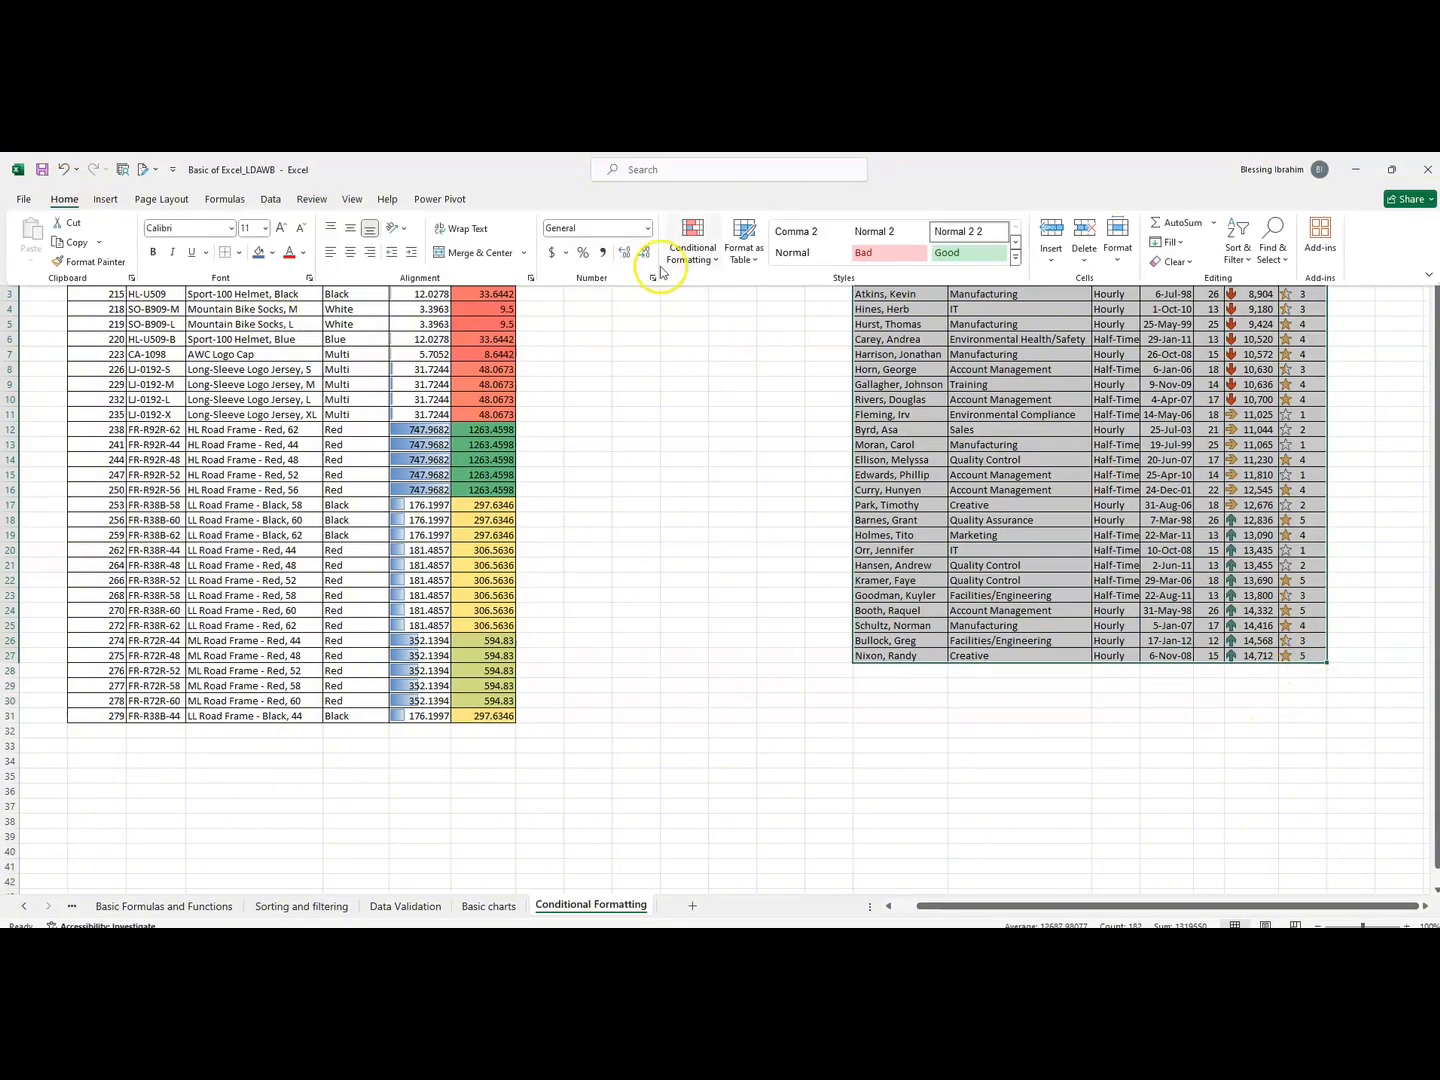
{"action": "left_click", "coordinate": [720, 263]}
{"action": "left_click", "coordinate": [722, 444]}
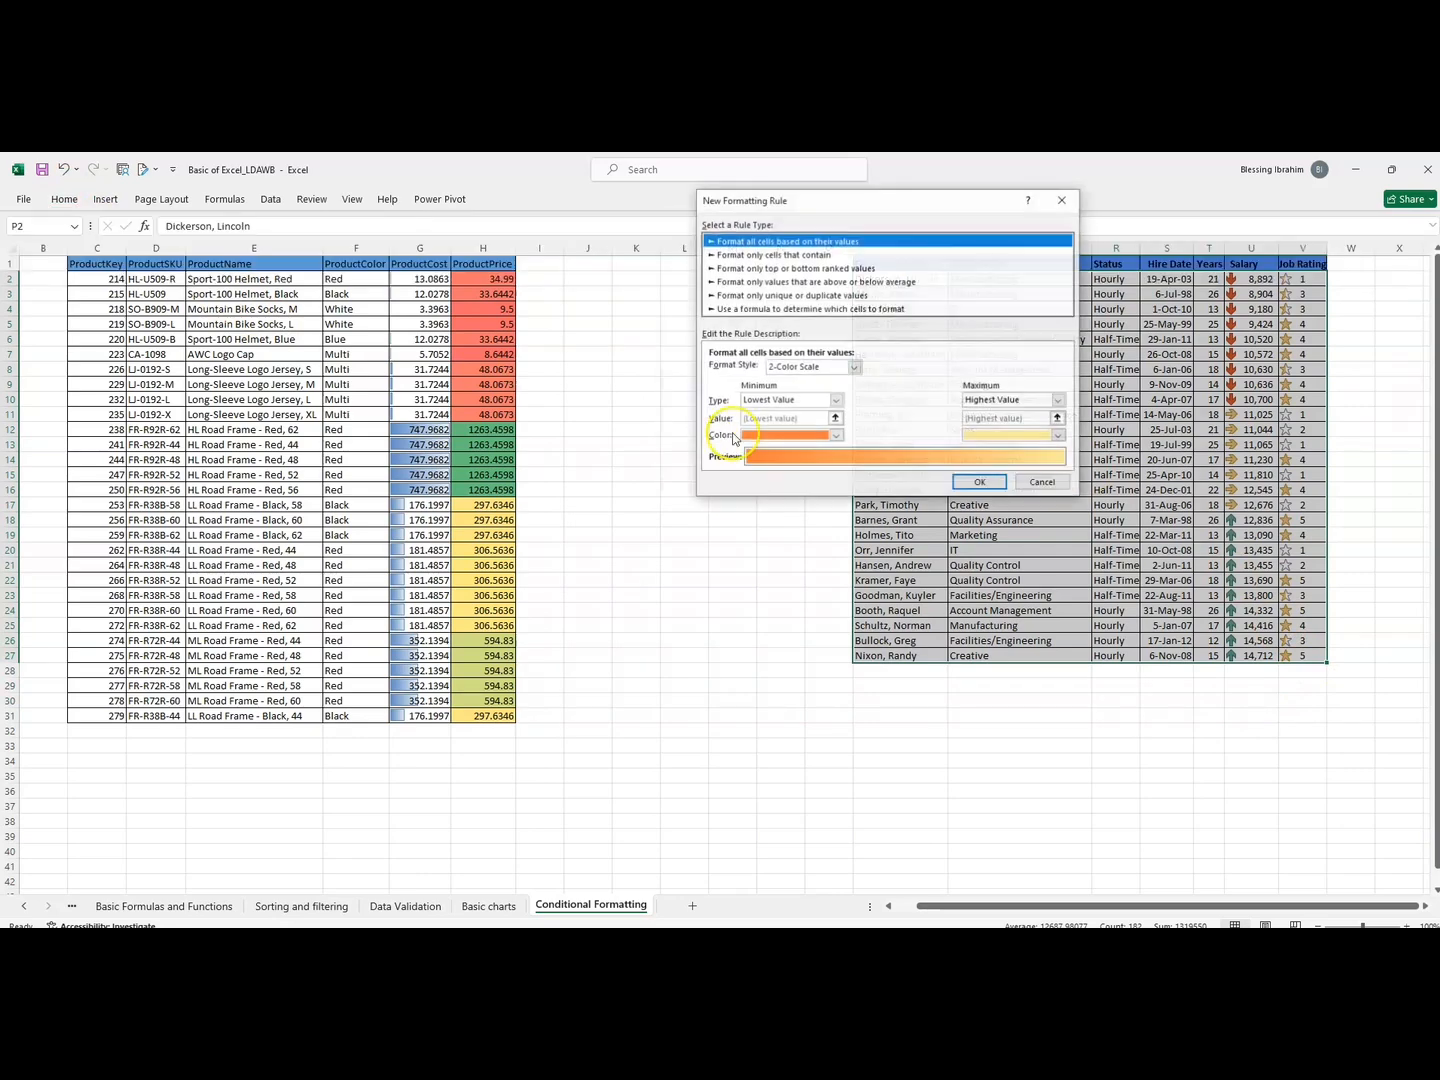
{"action": "left_click", "coordinate": [741, 310]}
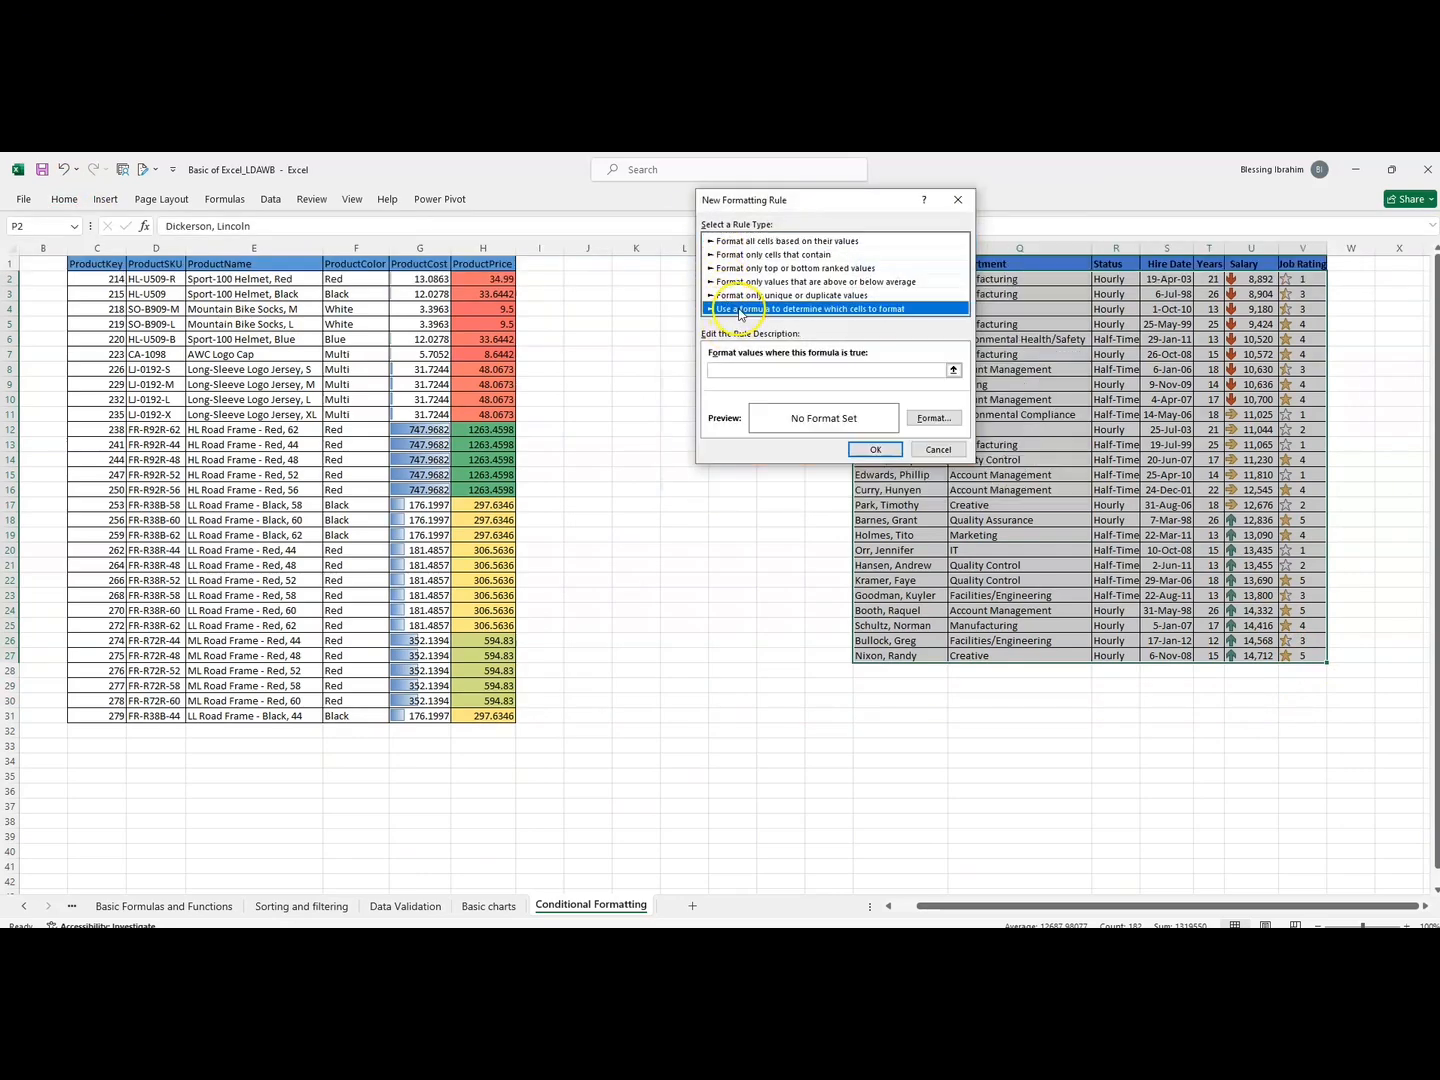
{"action": "left_click", "coordinate": [743, 370]}
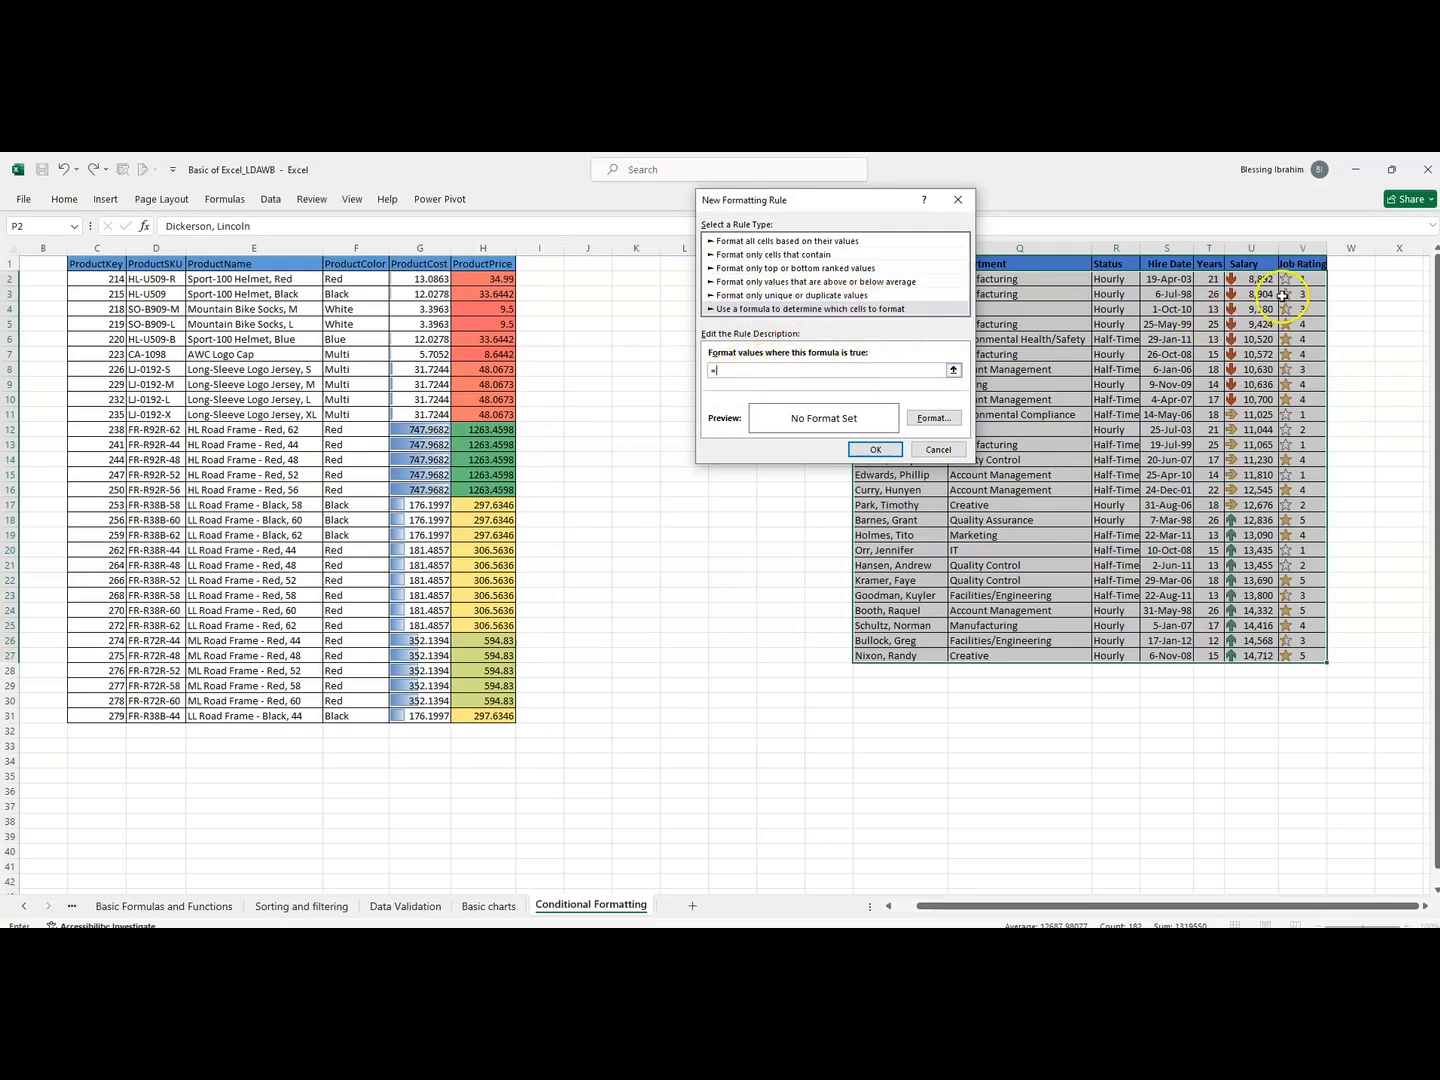
{"action": "left_click", "coordinate": [1252, 280]}
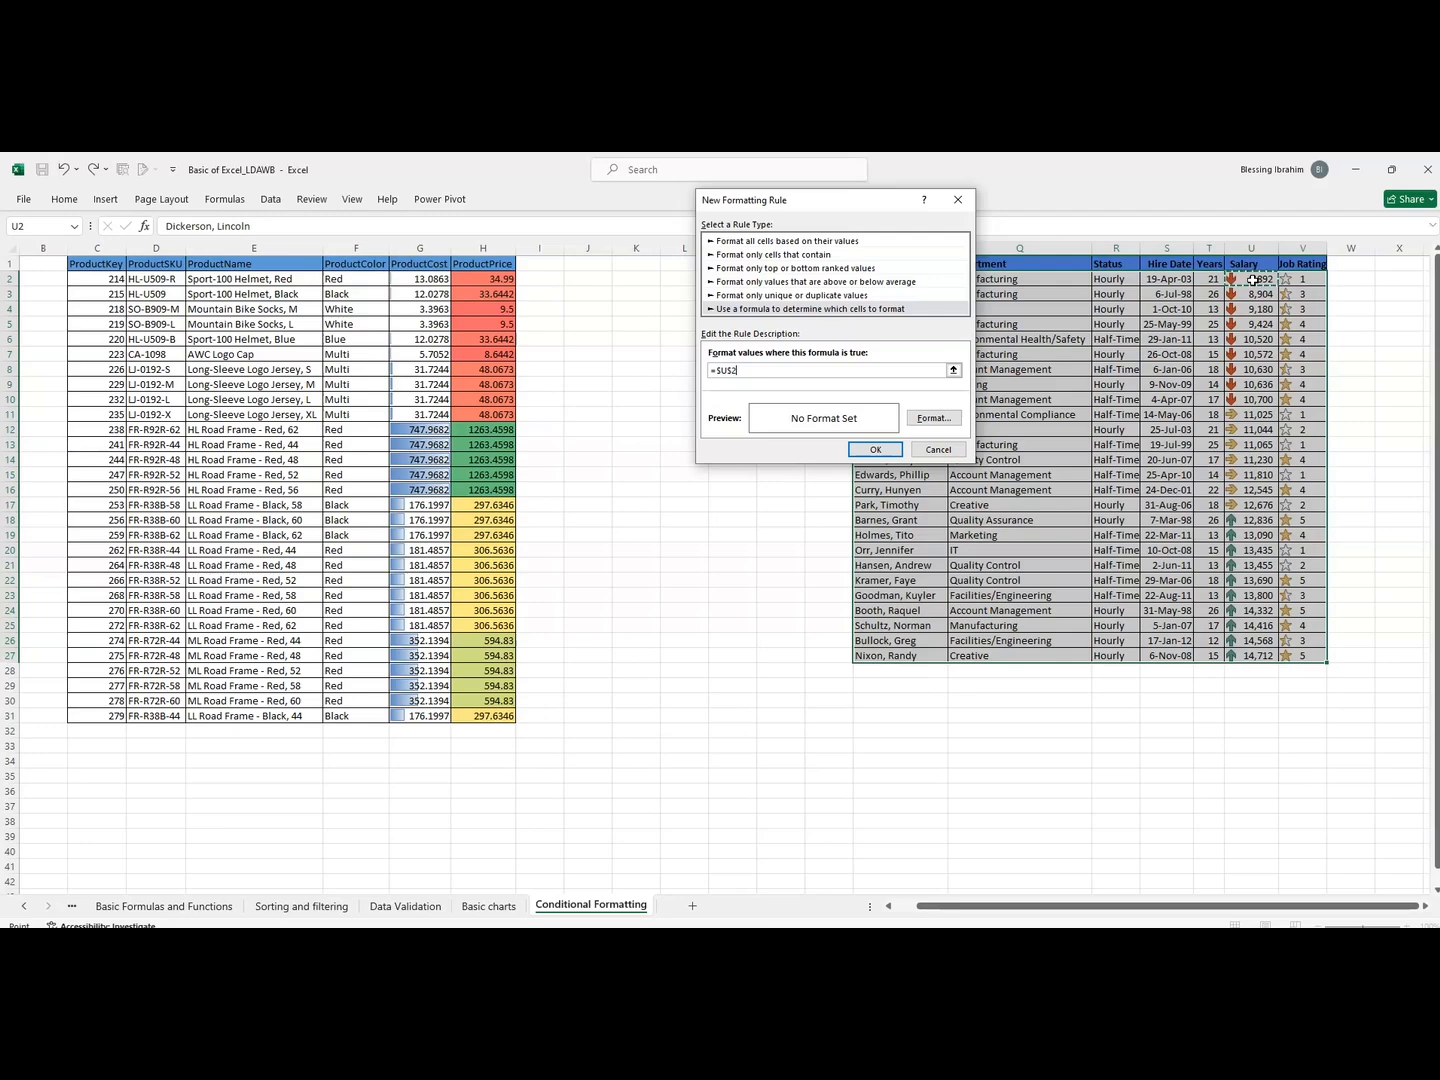
Make the Salary reference absolute by column only and complete the rule's formula as =$U2>10000.
{"action": "left_click", "coordinate": [743, 372]}
{"action": "left_click_drag", "start_coordinate": [741, 371], "coordinate": [718, 372]}
{"action": "left_click", "coordinate": [745, 371]}
{"action": "left_click", "coordinate": [721, 370]}
{"action": "double_click", "coordinate": [720, 371]}
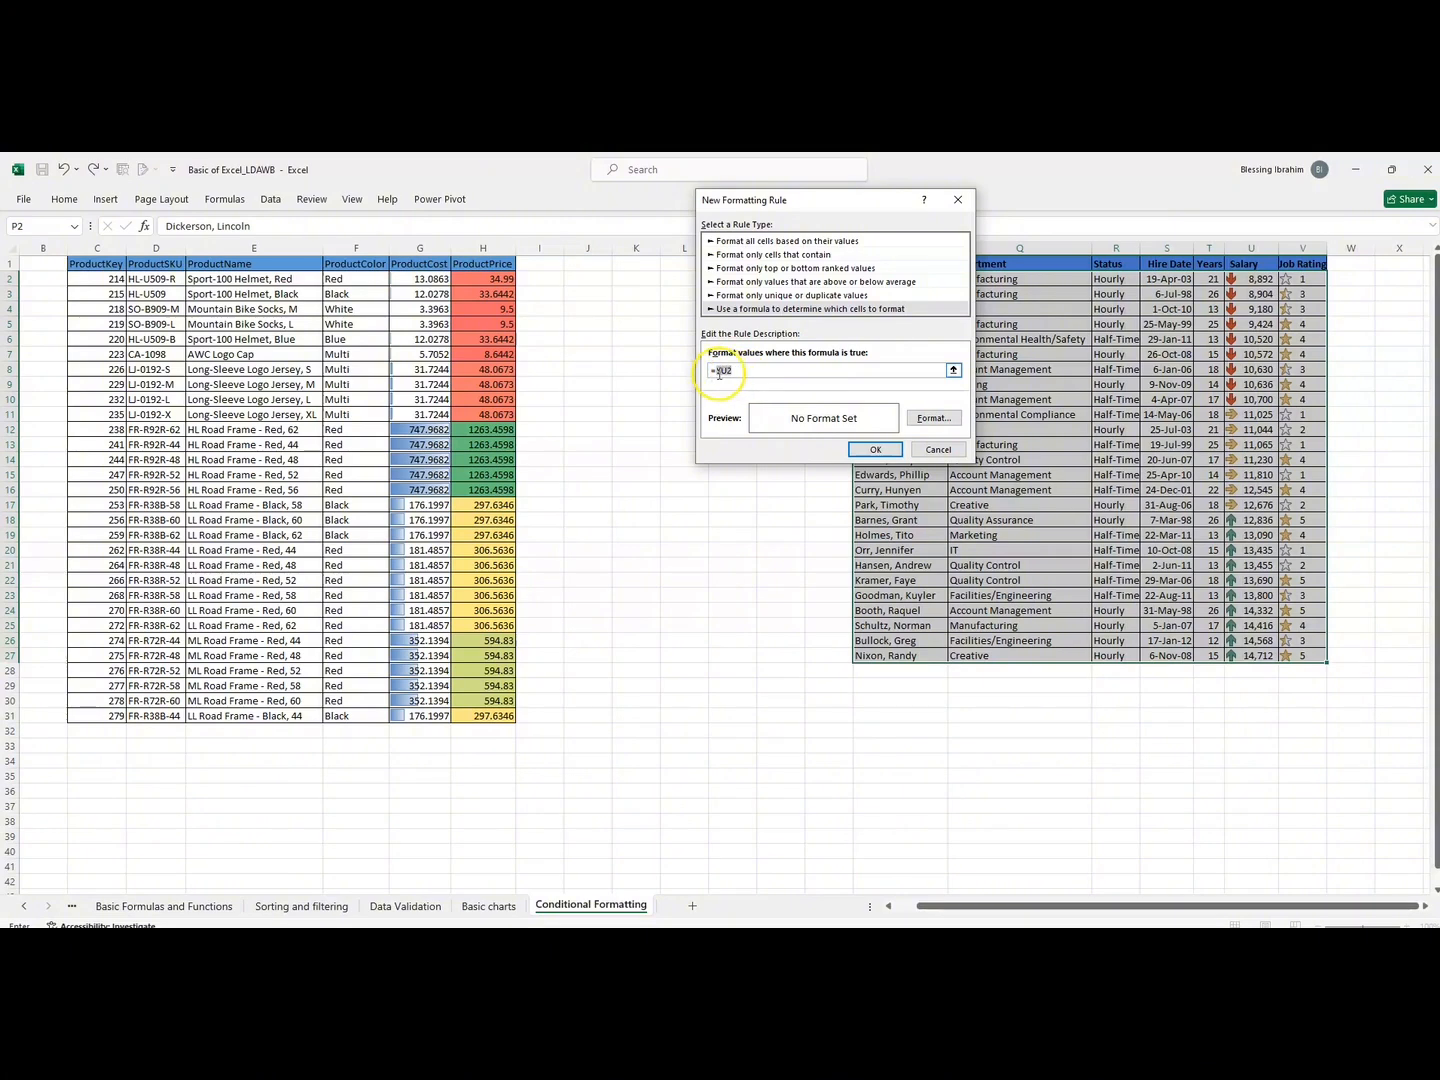
{"action": "left_click", "coordinate": [734, 371]}
{"action": "left_click_drag", "start_coordinate": [734, 372], "coordinate": [720, 372]}
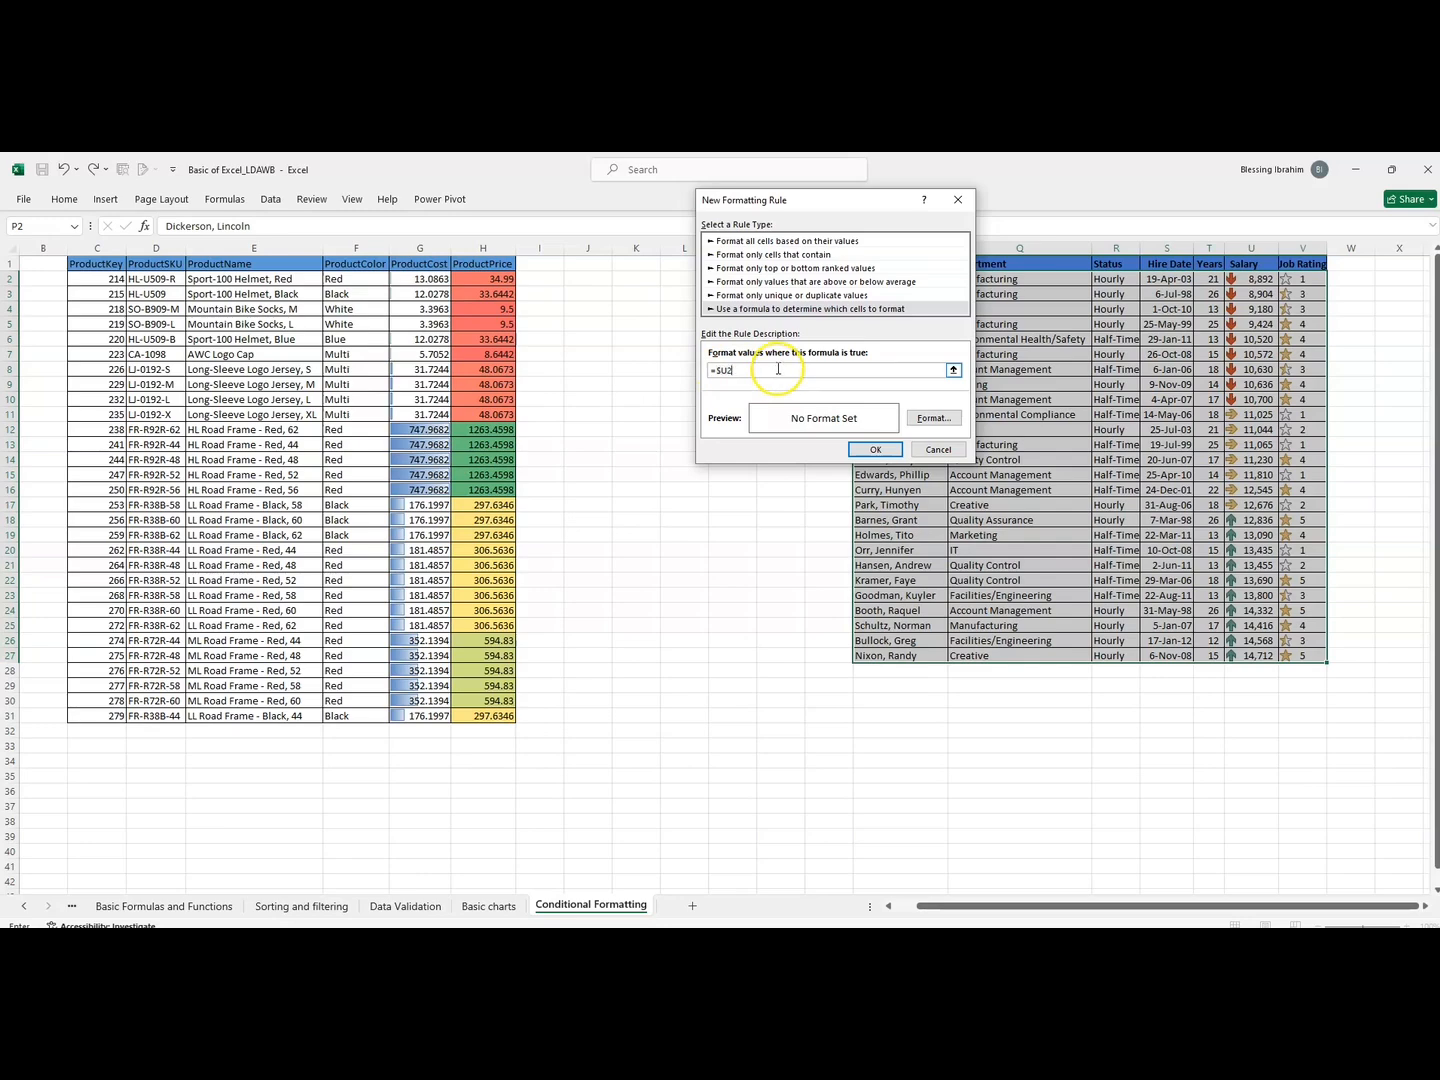
{"action": "left_click", "coordinate": [735, 372]}
{"action": "left_click_drag", "start_coordinate": [735, 370], "coordinate": [712, 372]}
{"action": "left_click", "coordinate": [740, 370]}
{"action": "type", "text": ">10000"}
Give the formula rule a dark green background fill and apply it to the employee table.
{"action": "left_click", "coordinate": [931, 420]}
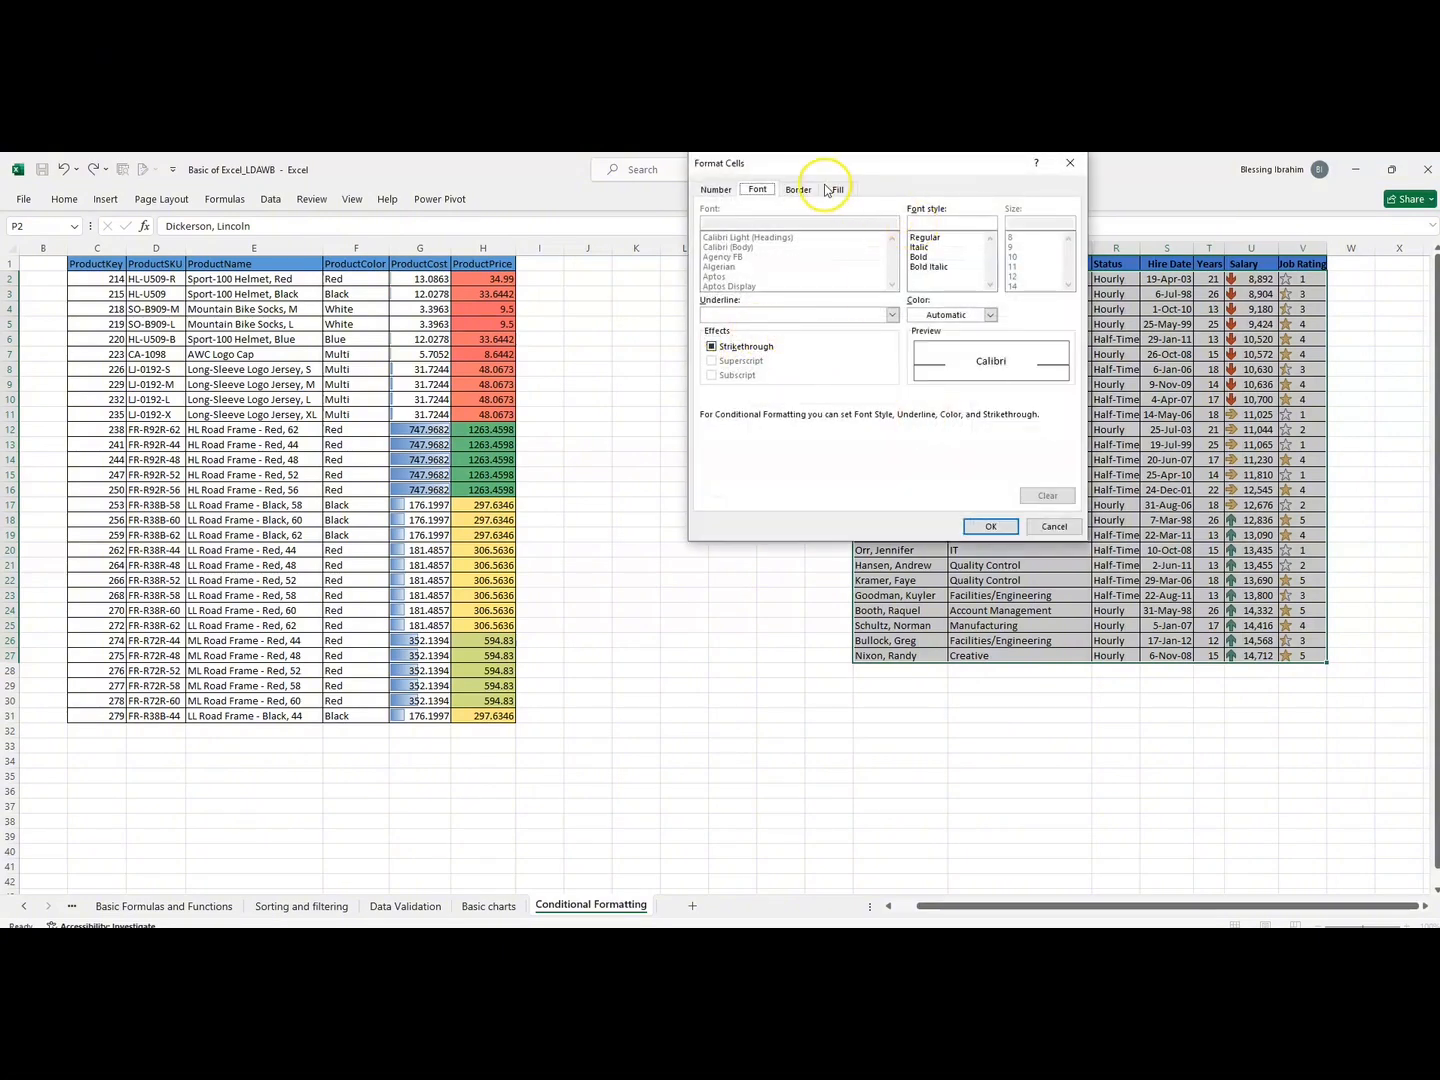
{"action": "left_click", "coordinate": [836, 190]}
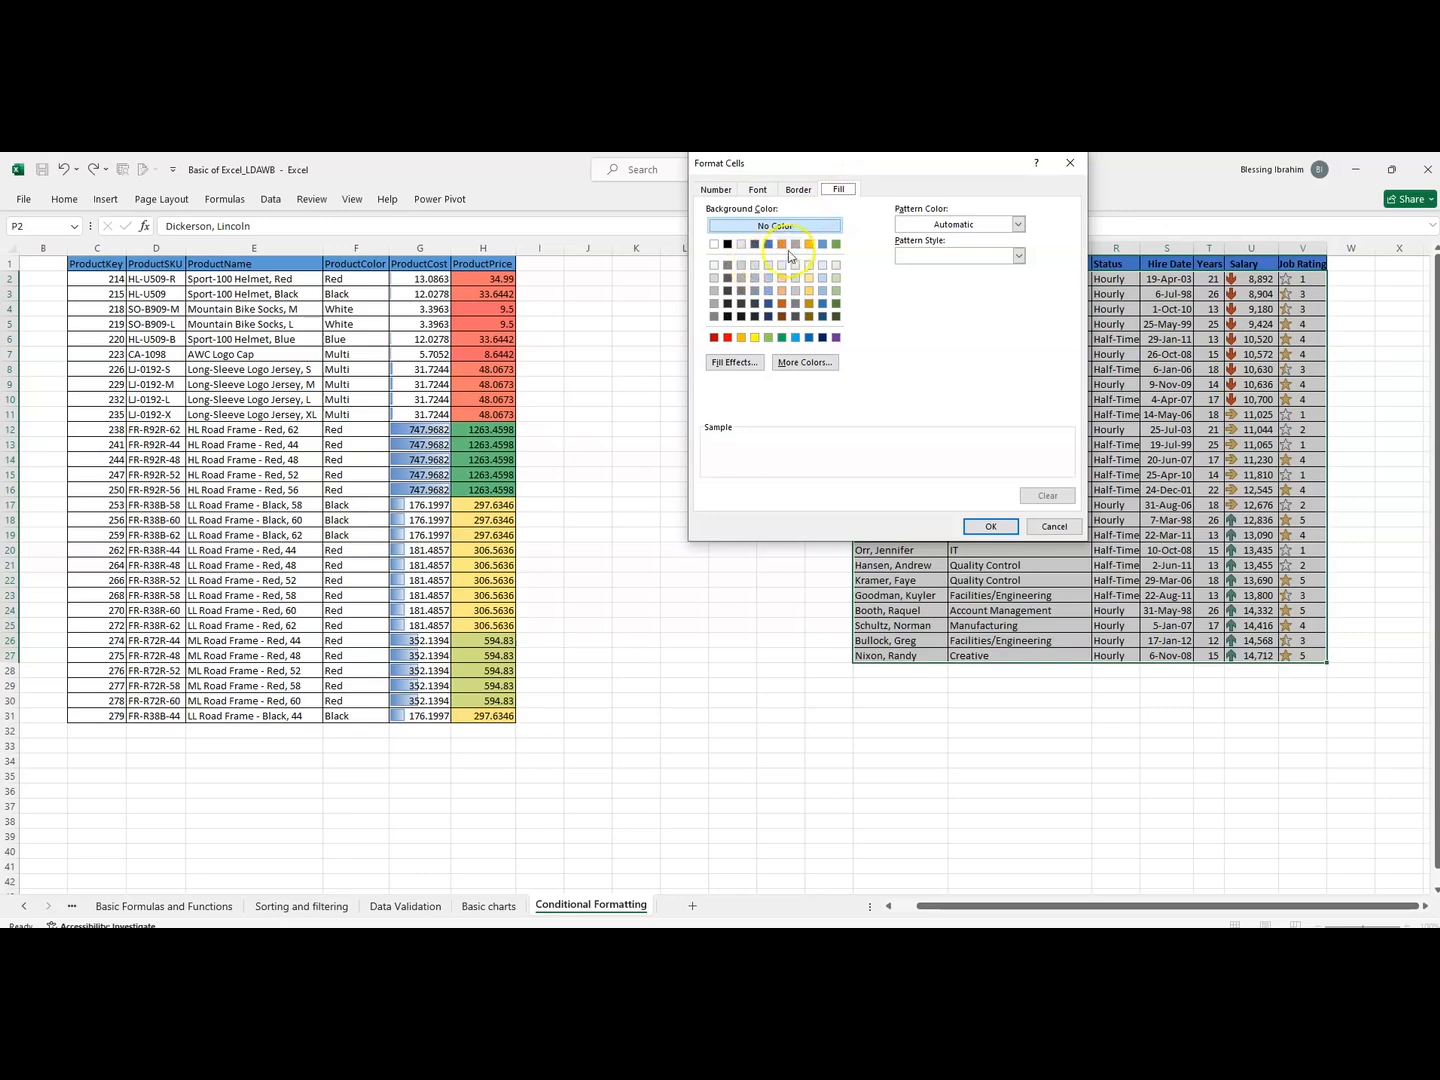
{"action": "left_click", "coordinate": [835, 304]}
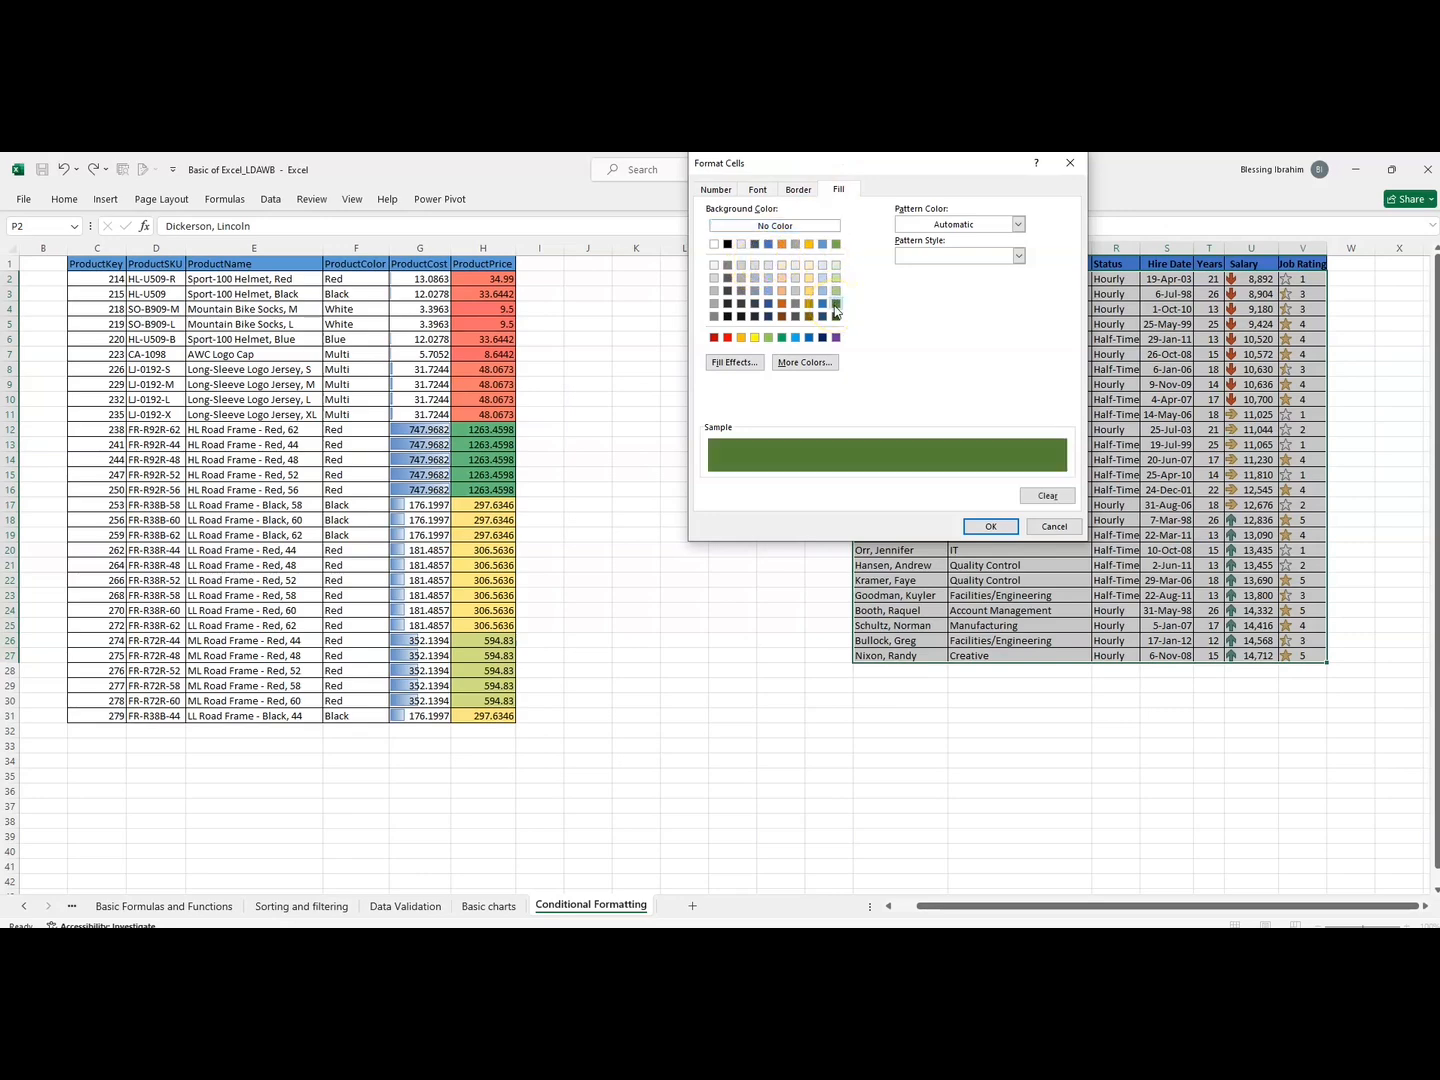
{"action": "left_click", "coordinate": [980, 527]}
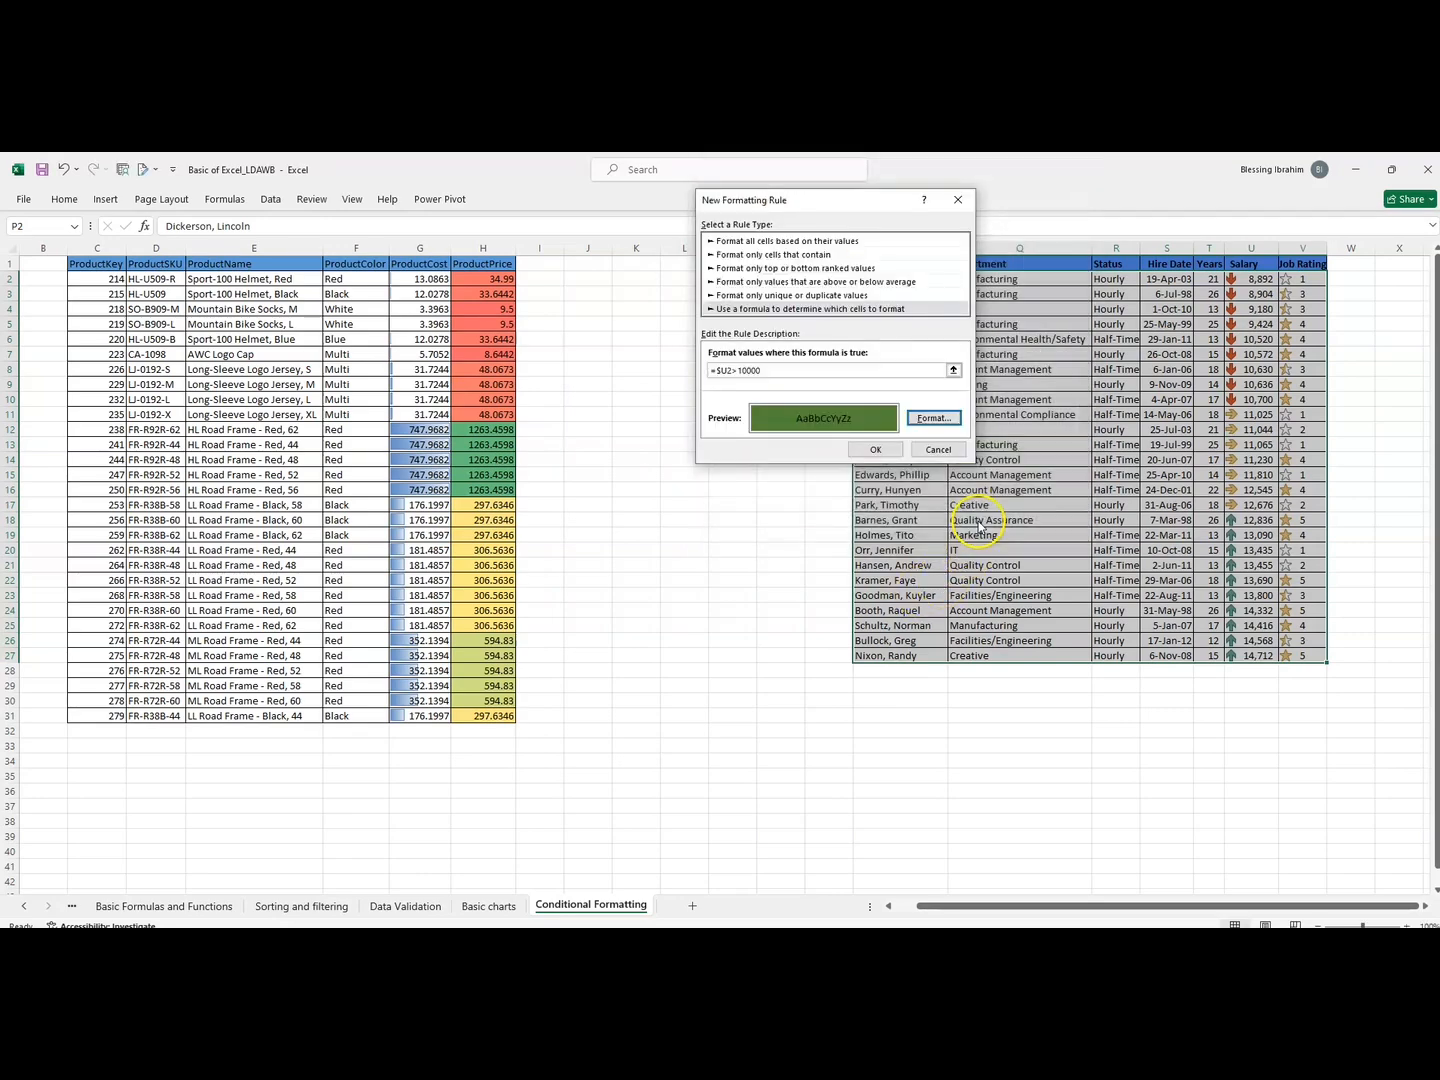
{"action": "left_click", "coordinate": [878, 448]}
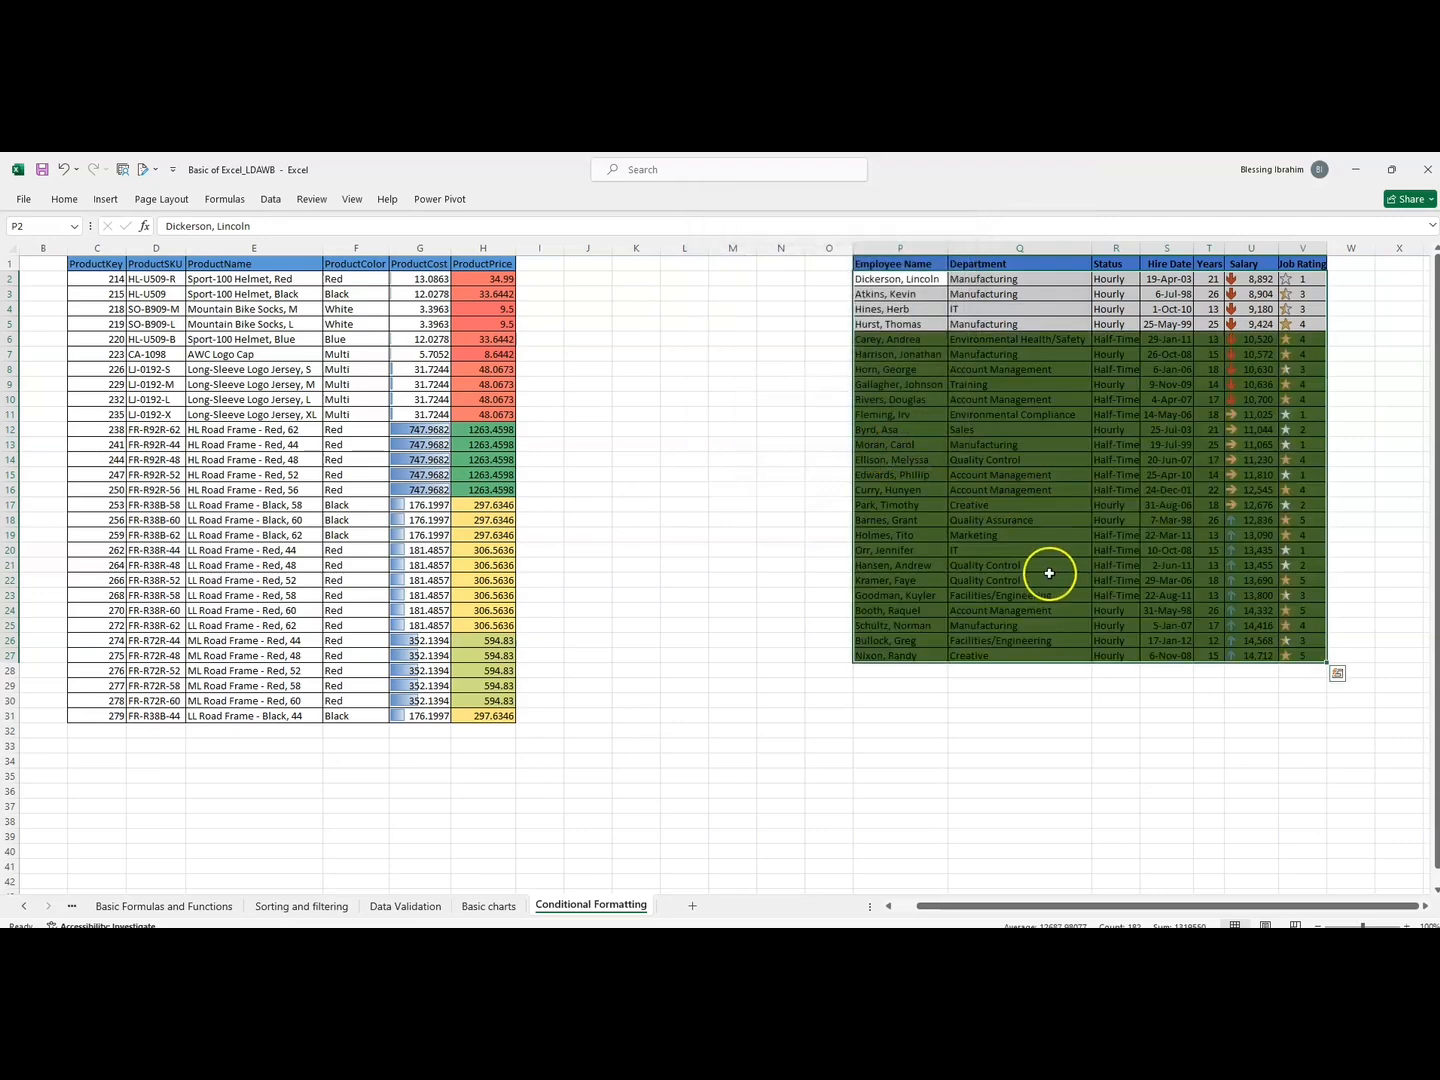
{"action": "left_click", "coordinate": [902, 684]}
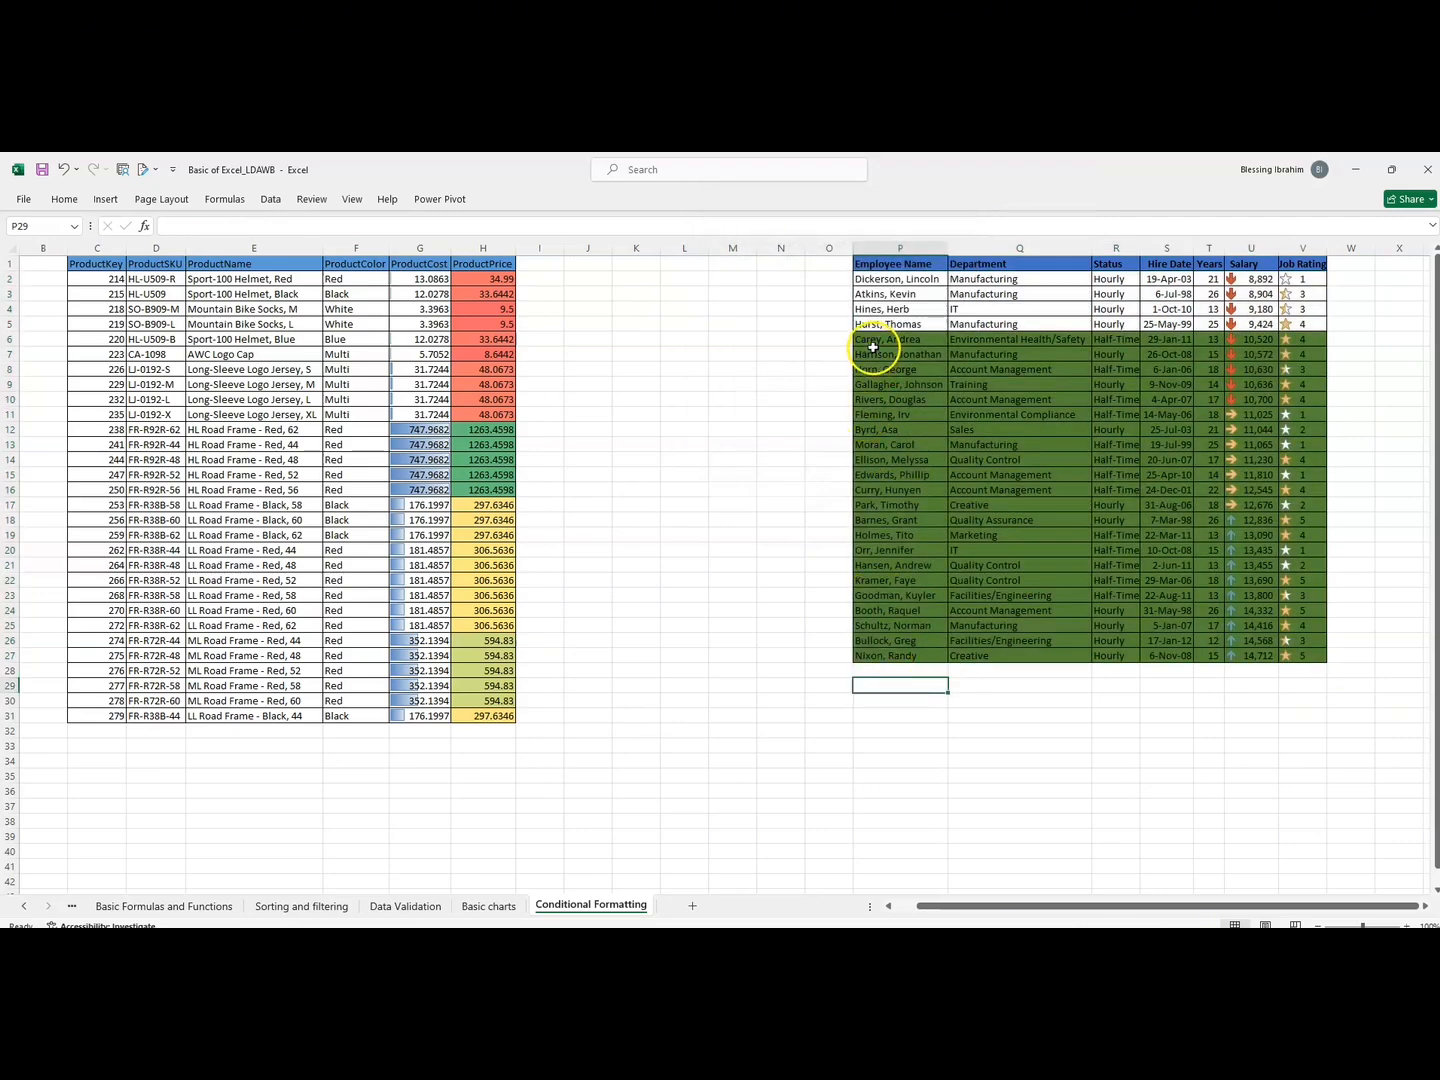
Examine the green-filled employee rows and compare their Salary values with the 10000 threshold.
{"action": "left_click_drag", "start_coordinate": [870, 352], "coordinate": [1093, 508]}
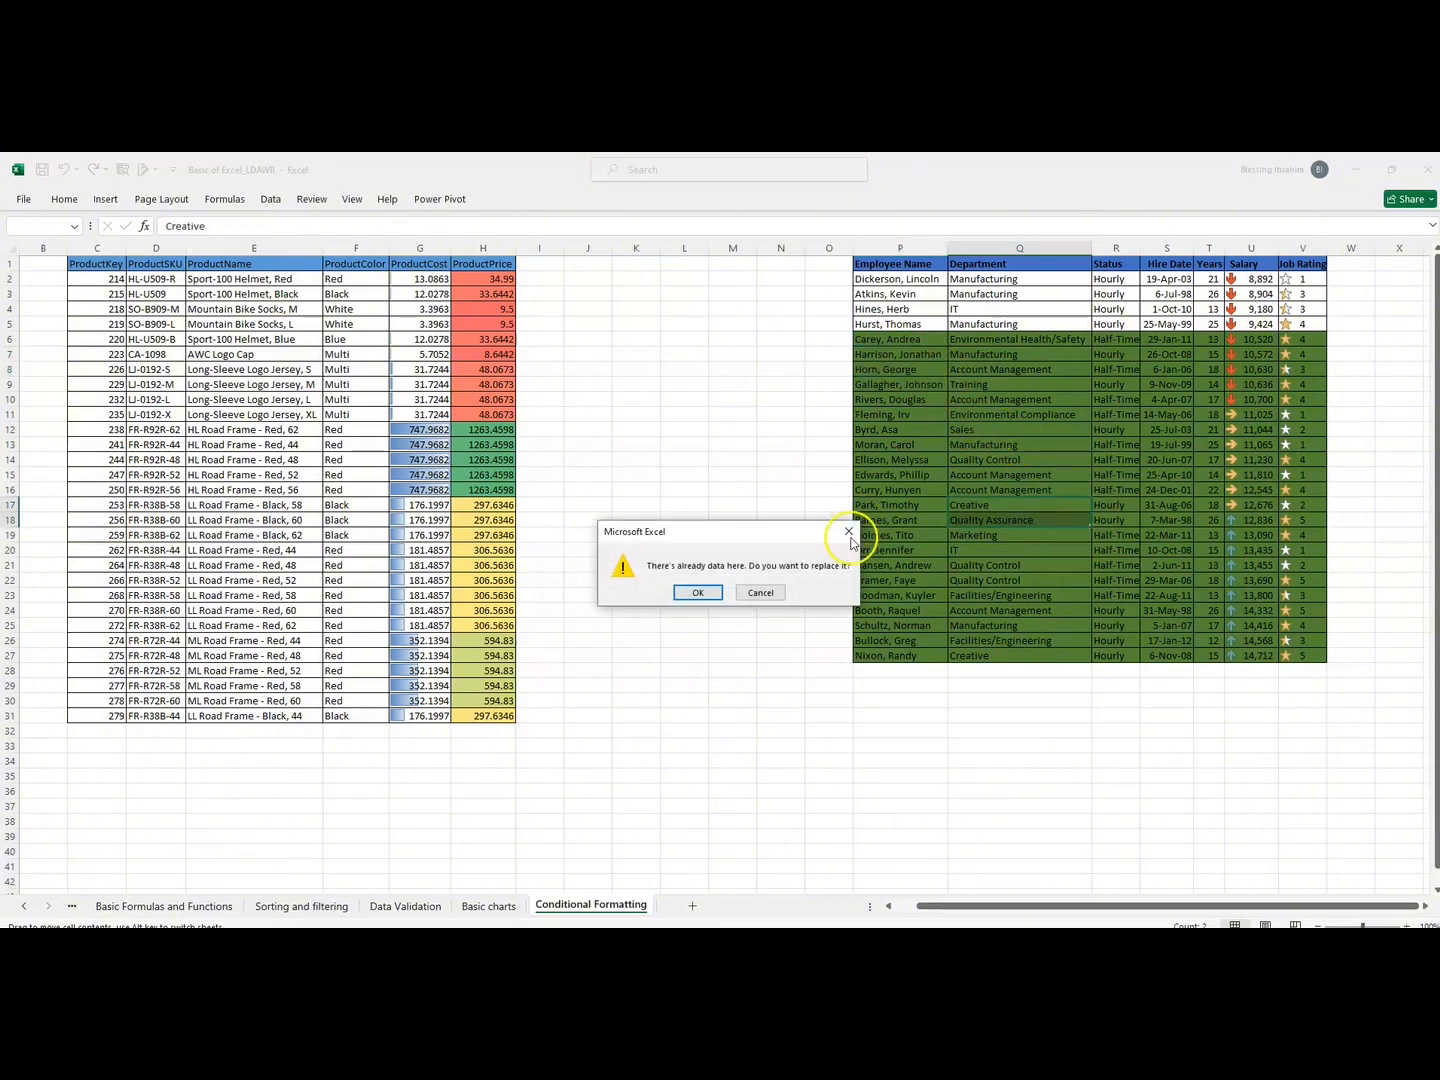
{"action": "left_click", "coordinate": [761, 592]}
{"action": "left_click_drag", "start_coordinate": [879, 344], "coordinate": [1301, 653]}
{"action": "left_click", "coordinate": [1233, 732]}
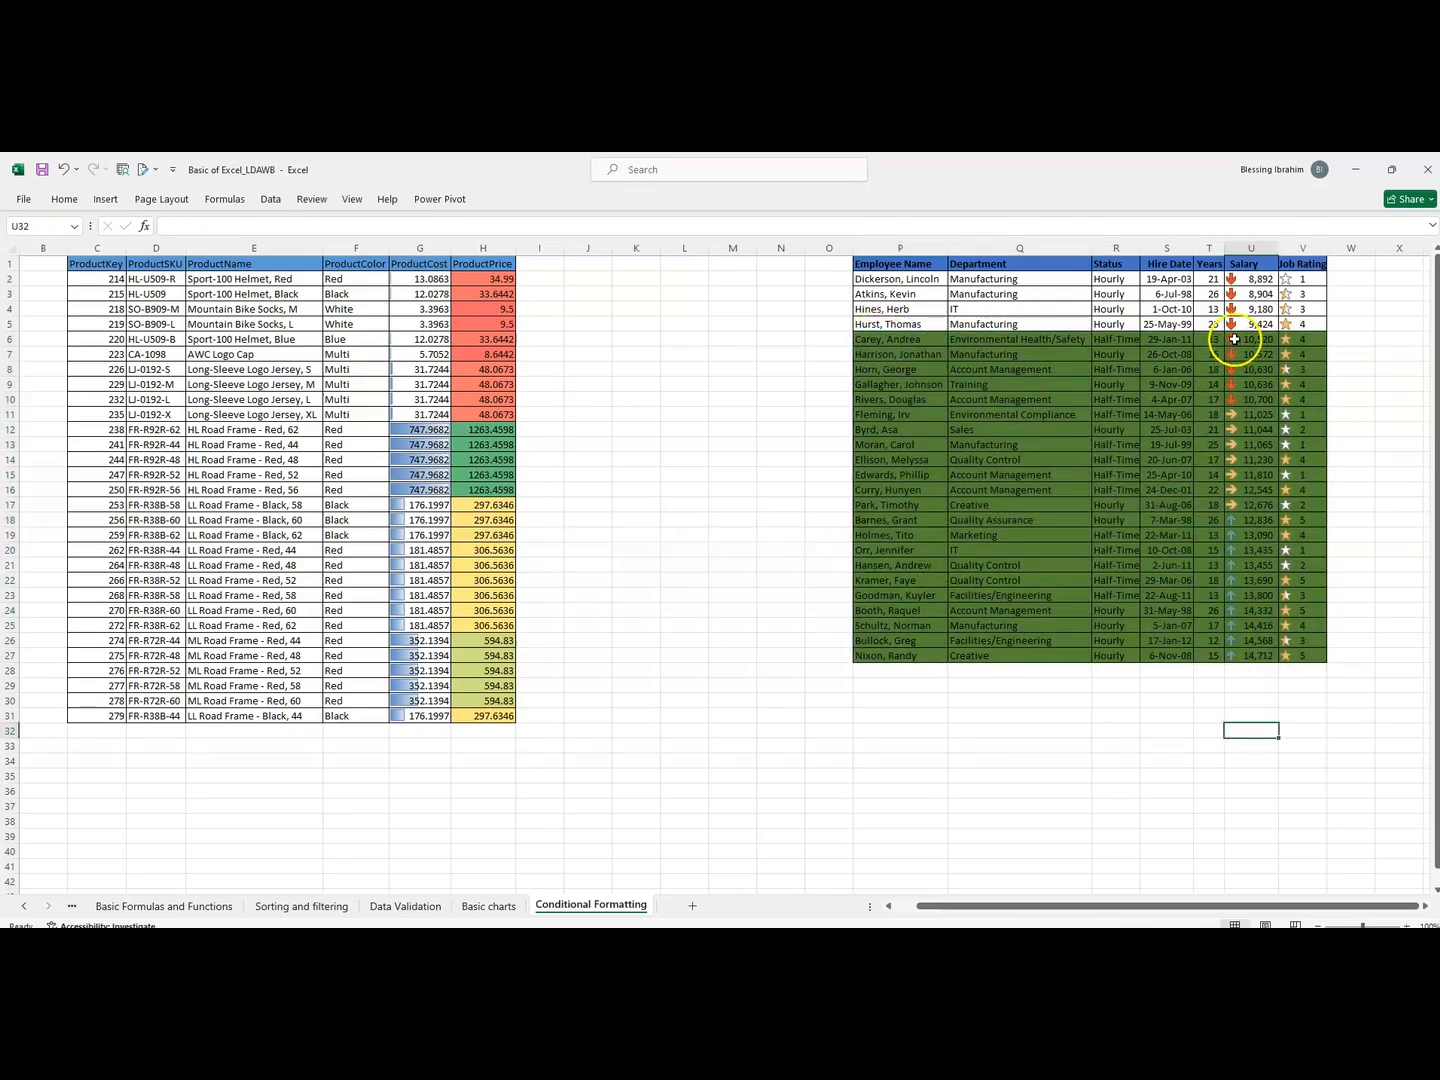
{"action": "left_click_drag", "start_coordinate": [1233, 339], "coordinate": [1253, 653]}
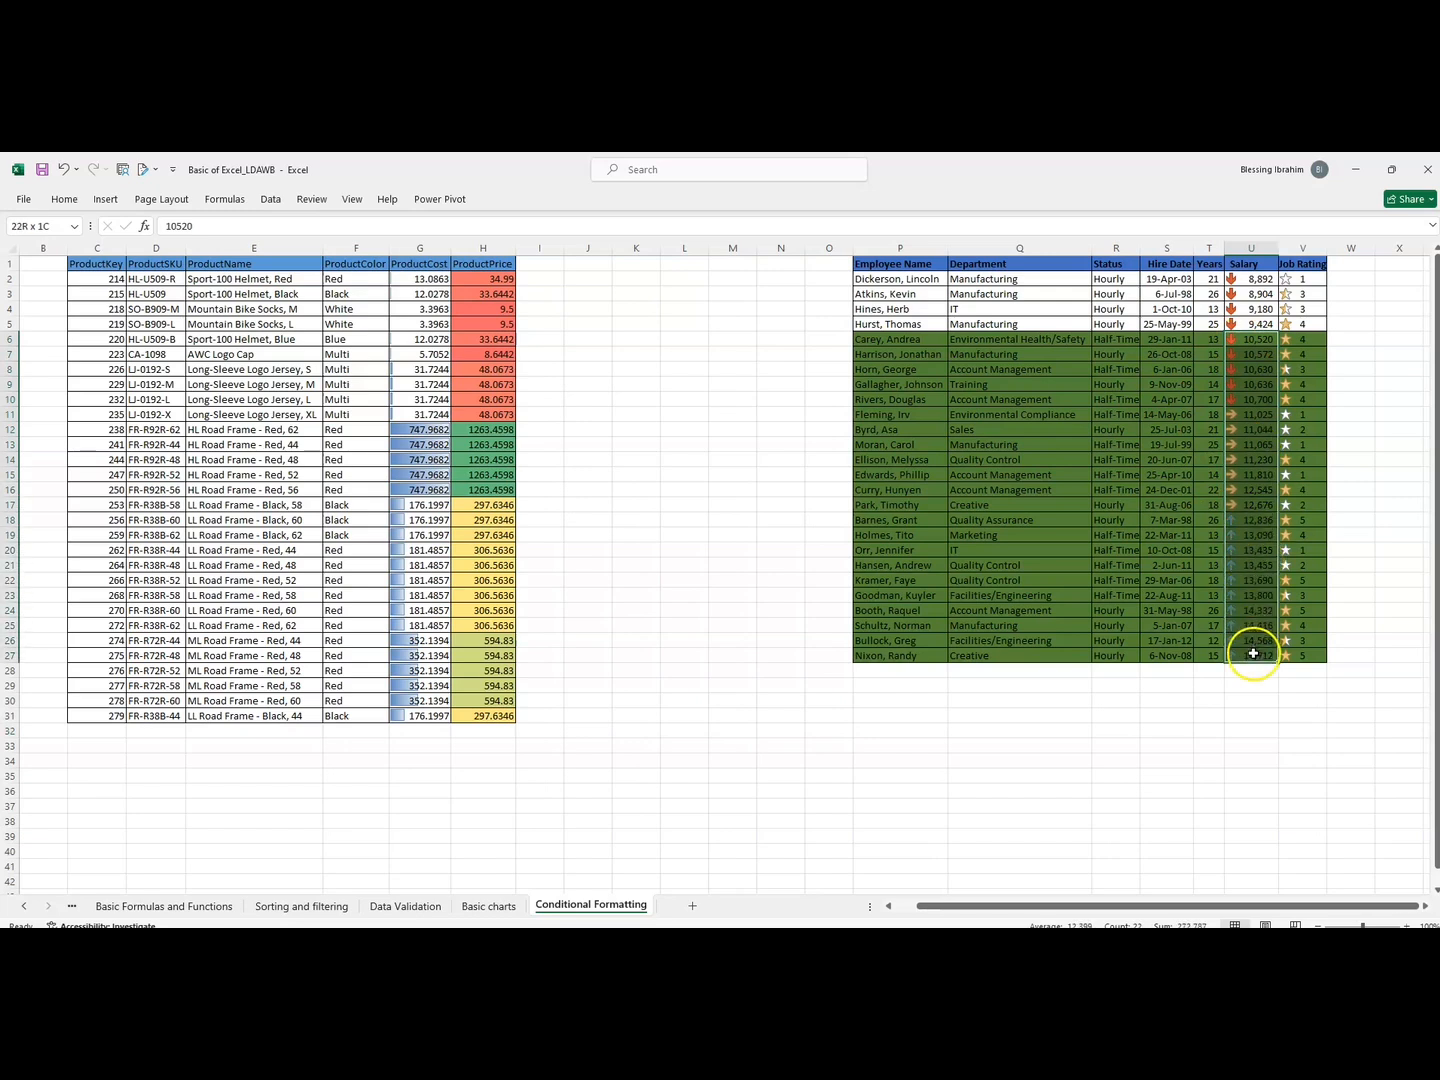
{"action": "left_click", "coordinate": [1241, 342]}
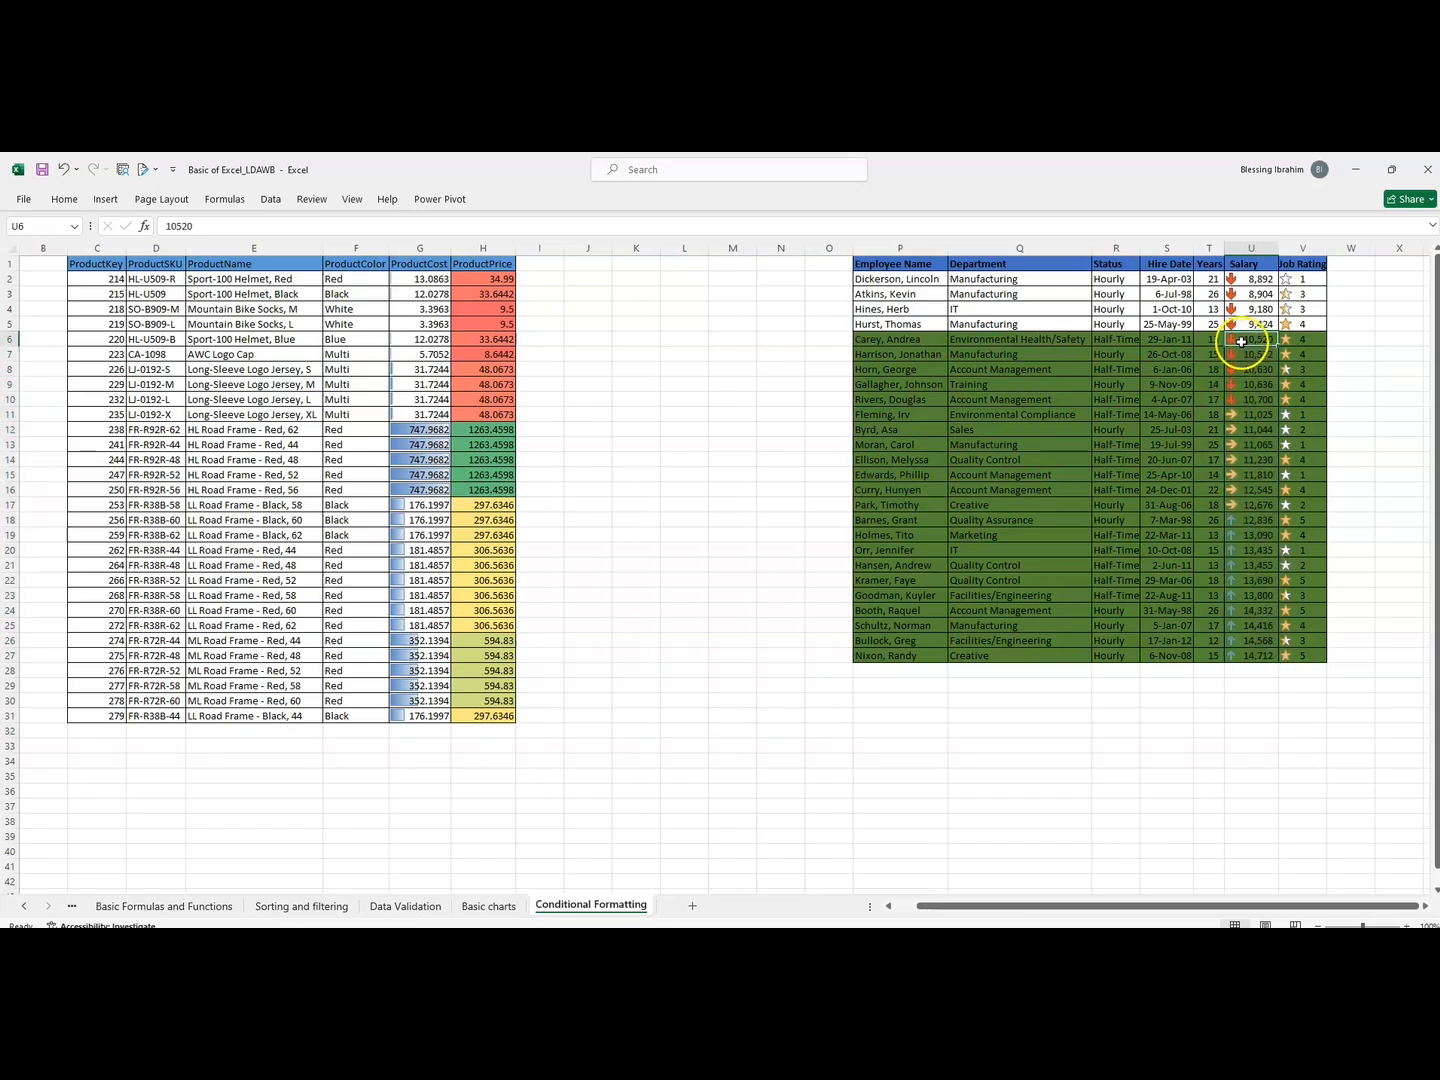
{"action": "left_click", "coordinate": [1242, 354]}
{"action": "left_click", "coordinate": [1241, 374]}
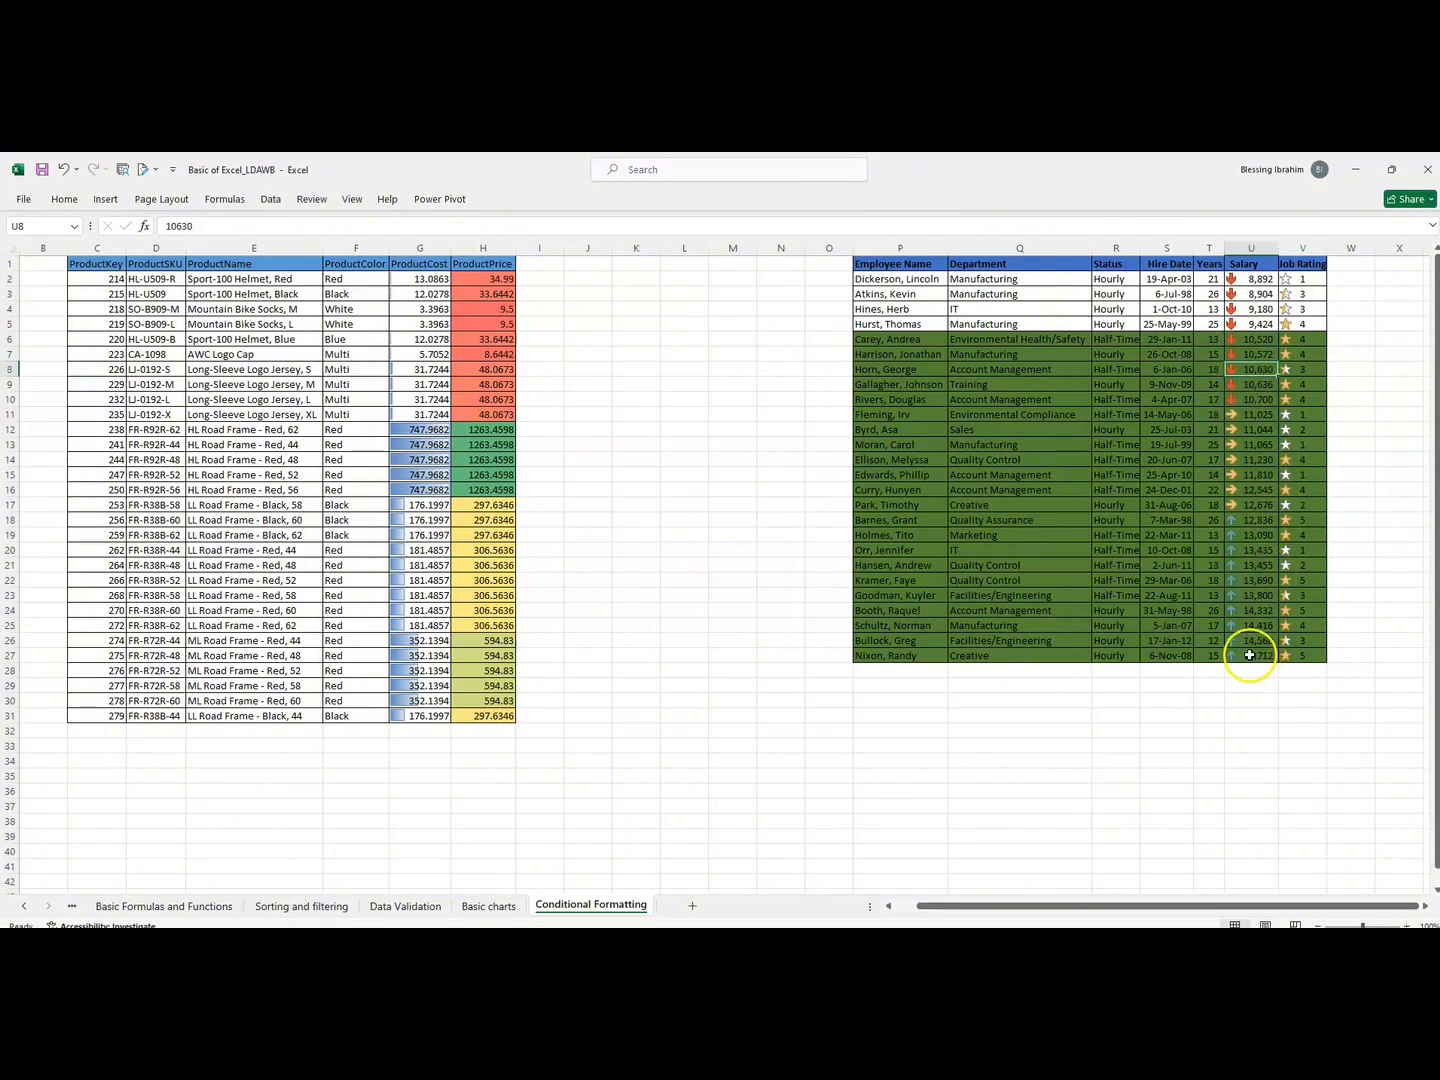
Examine the Salary values of the unfilled employee rows in cells U2:U5.
{"action": "left_click_drag", "start_coordinate": [1241, 275], "coordinate": [1245, 319]}
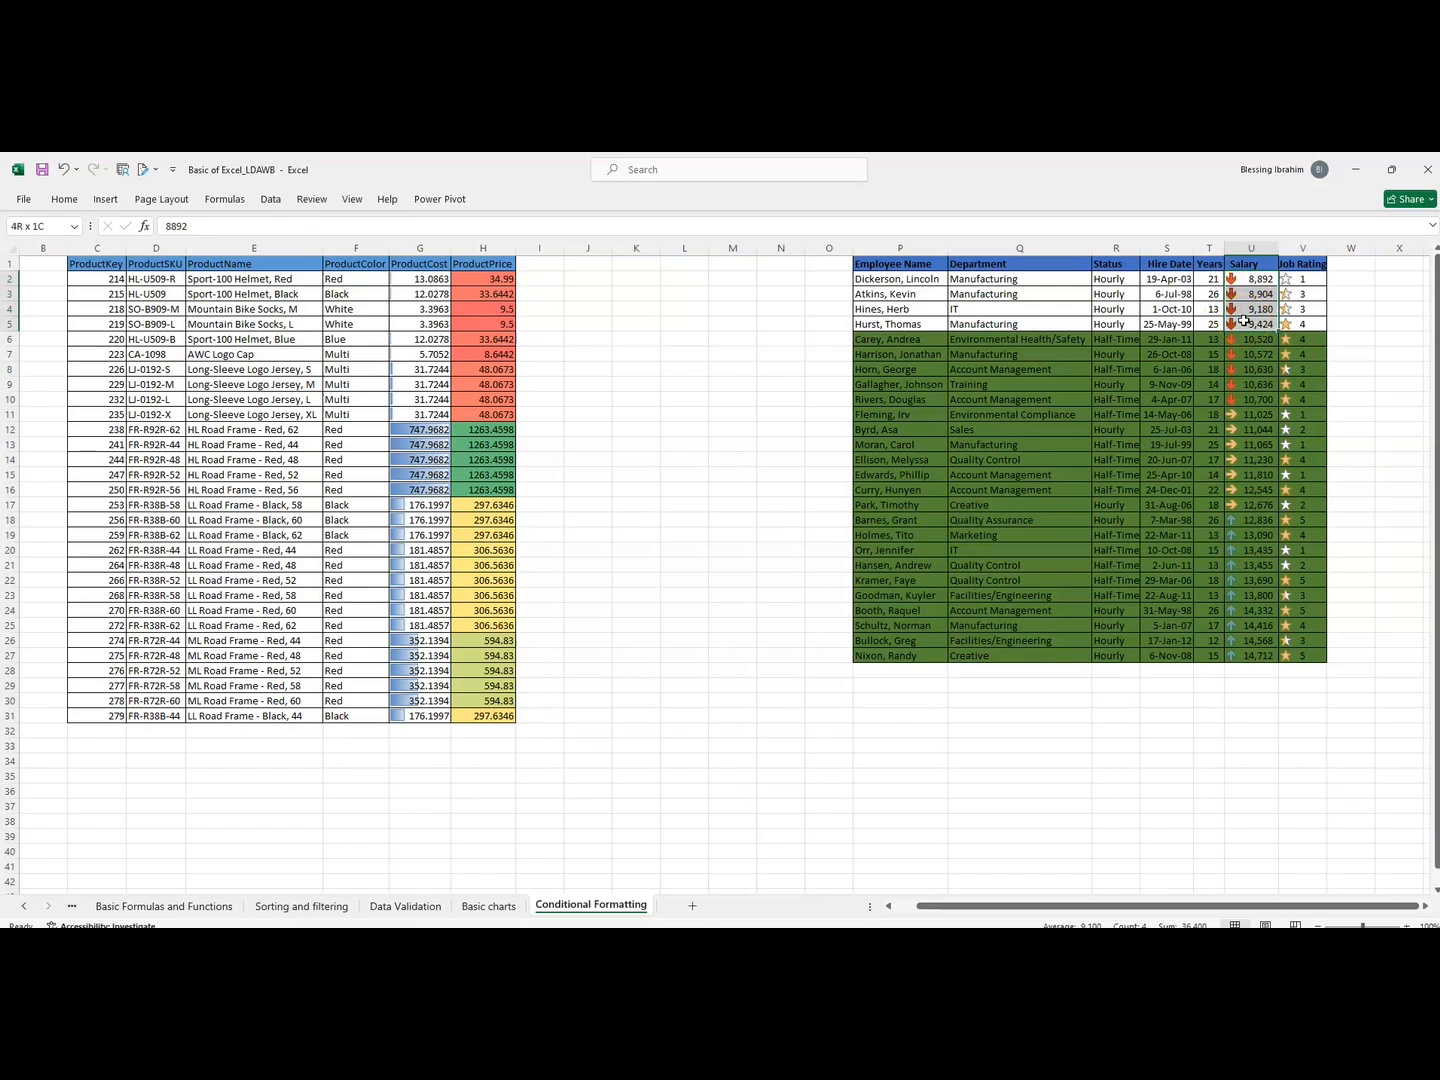
{"action": "left_click_drag", "start_coordinate": [1244, 319], "coordinate": [1244, 321]}
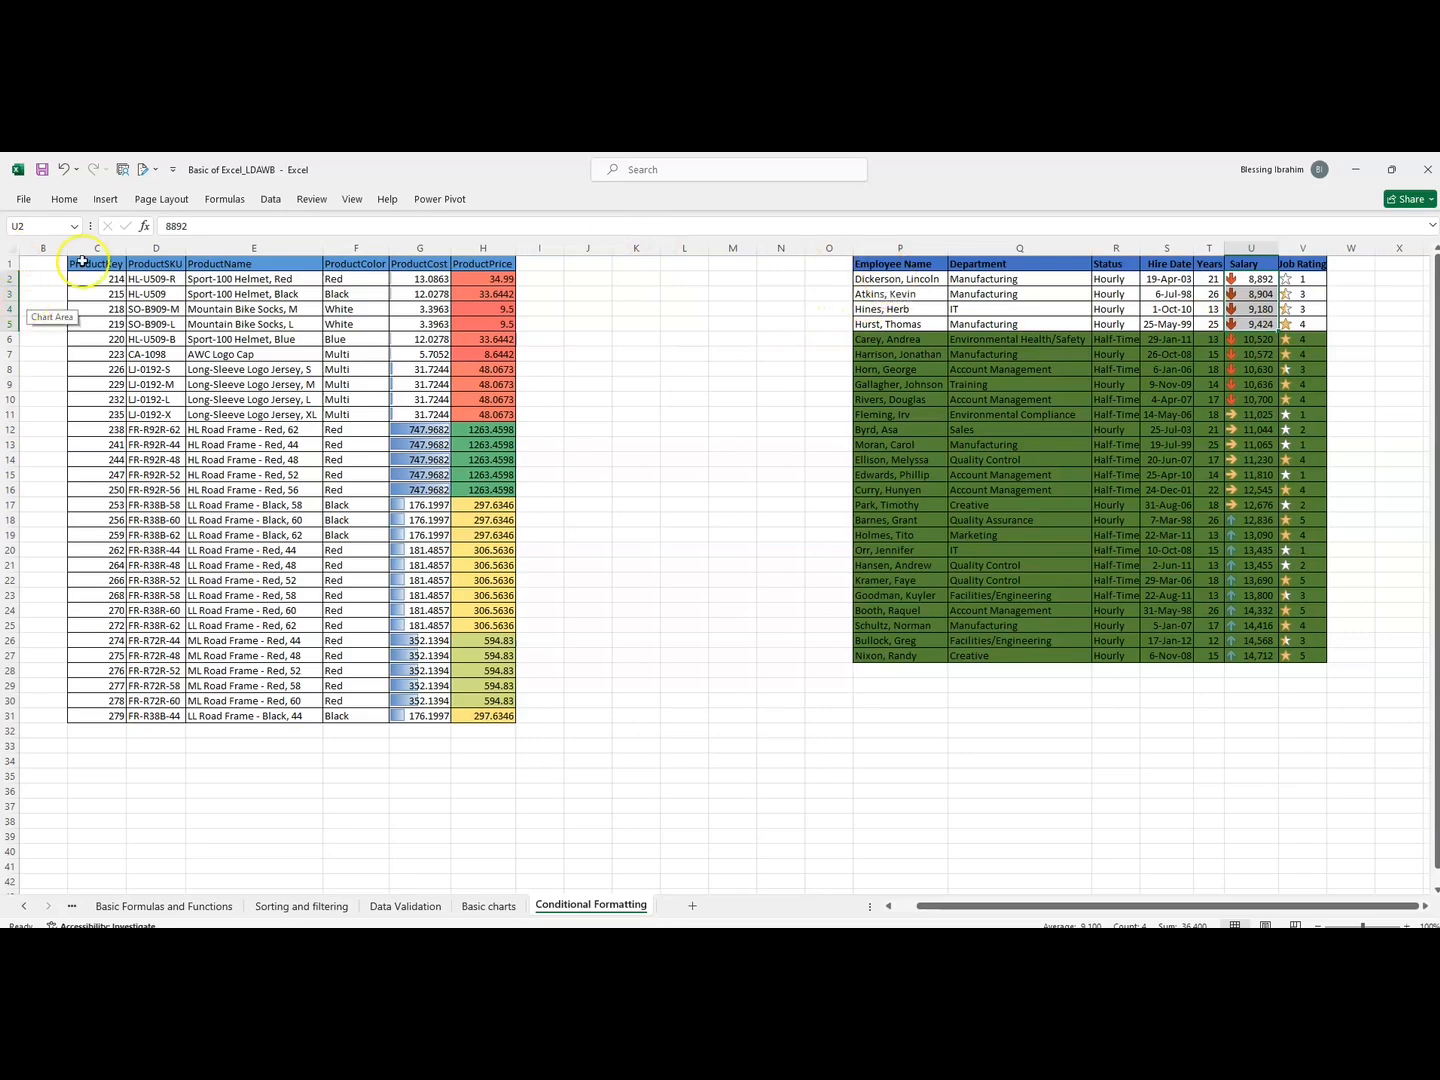
{"action": "left_click", "coordinate": [65, 202]}
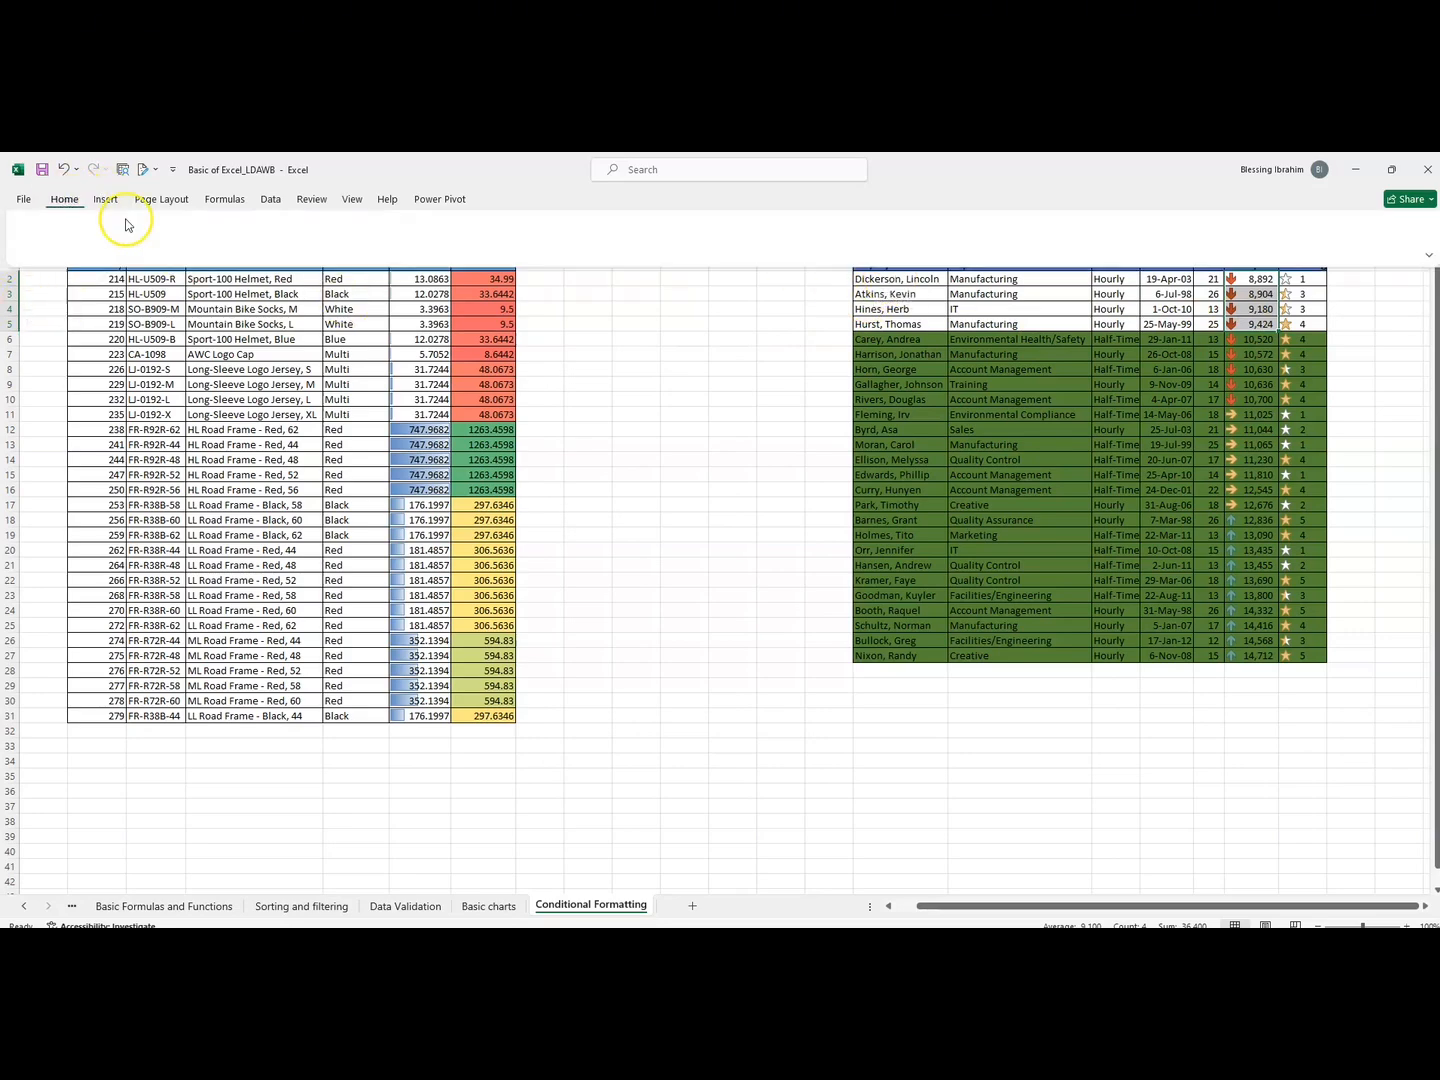
{"action": "left_click", "coordinate": [719, 377]}
Clear all conditional formatting rules from the employee data cells P2:V27 only.
{"action": "left_click", "coordinate": [862, 267]}
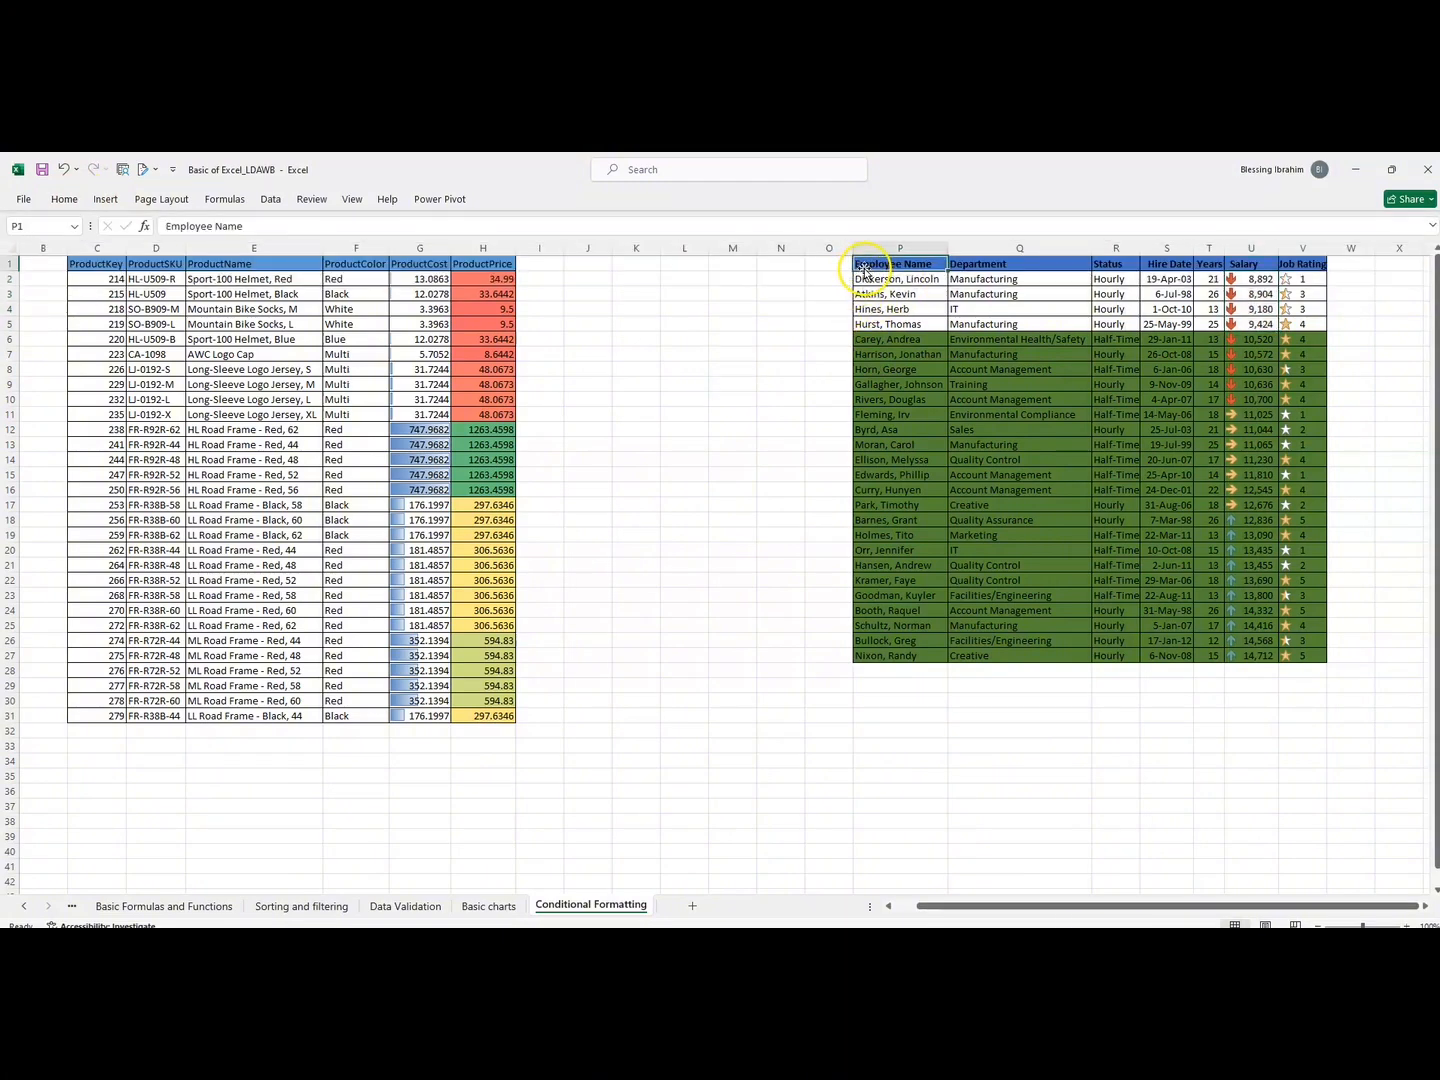
{"action": "left_click", "coordinate": [872, 282]}
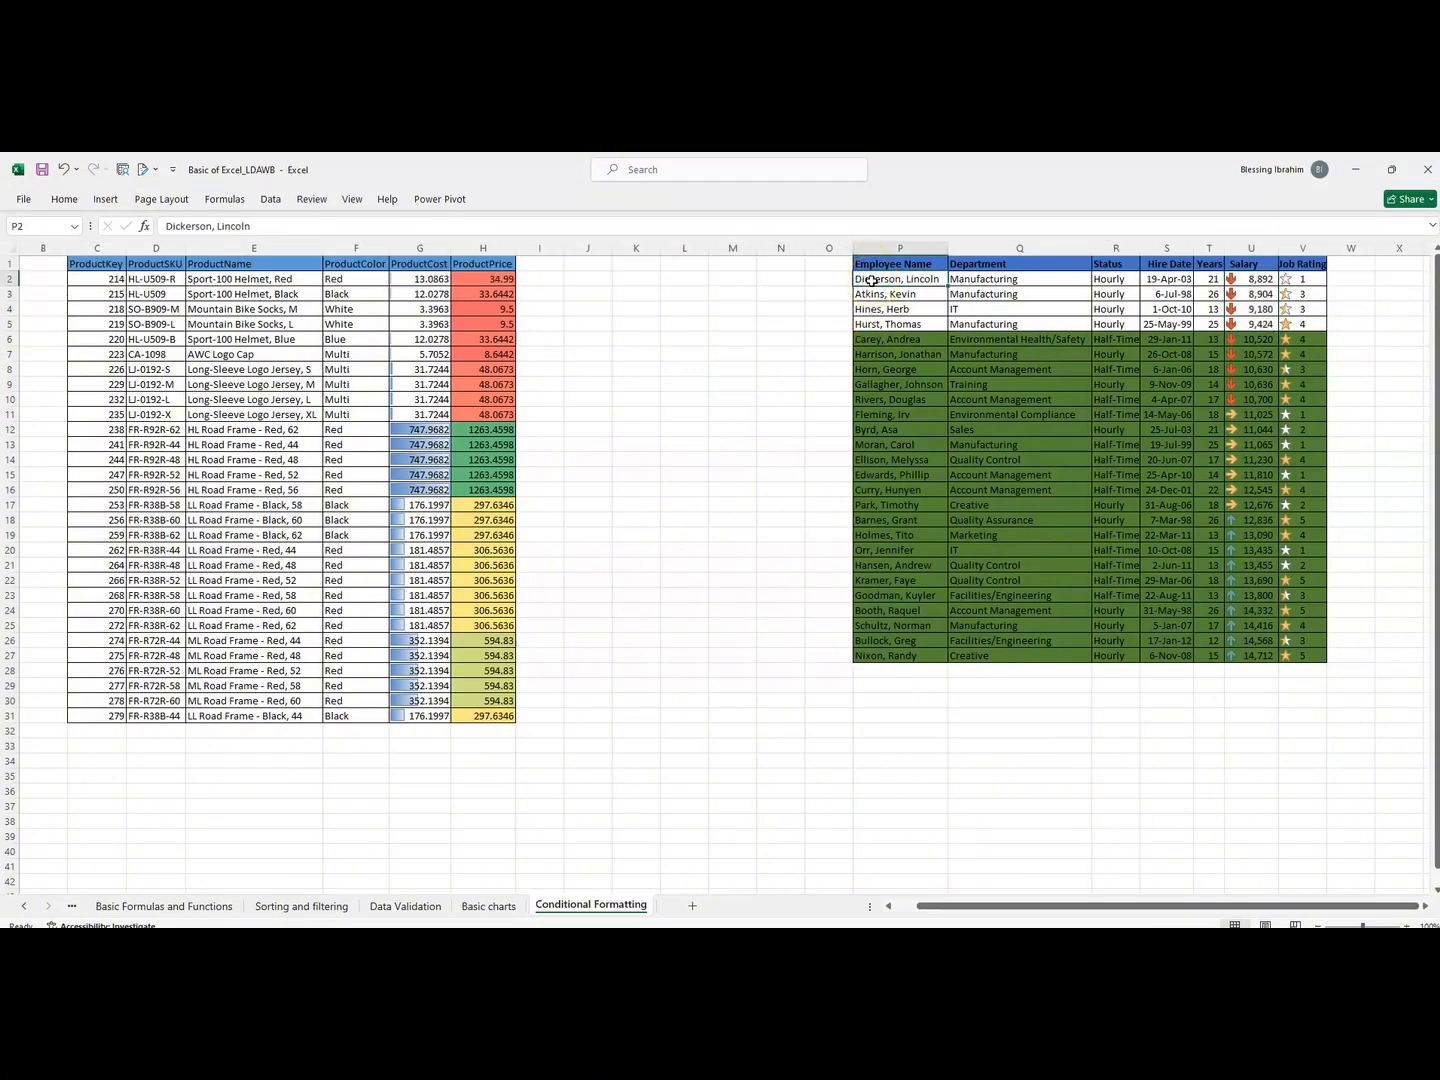
{"action": "key", "text": "ctrl+a"}
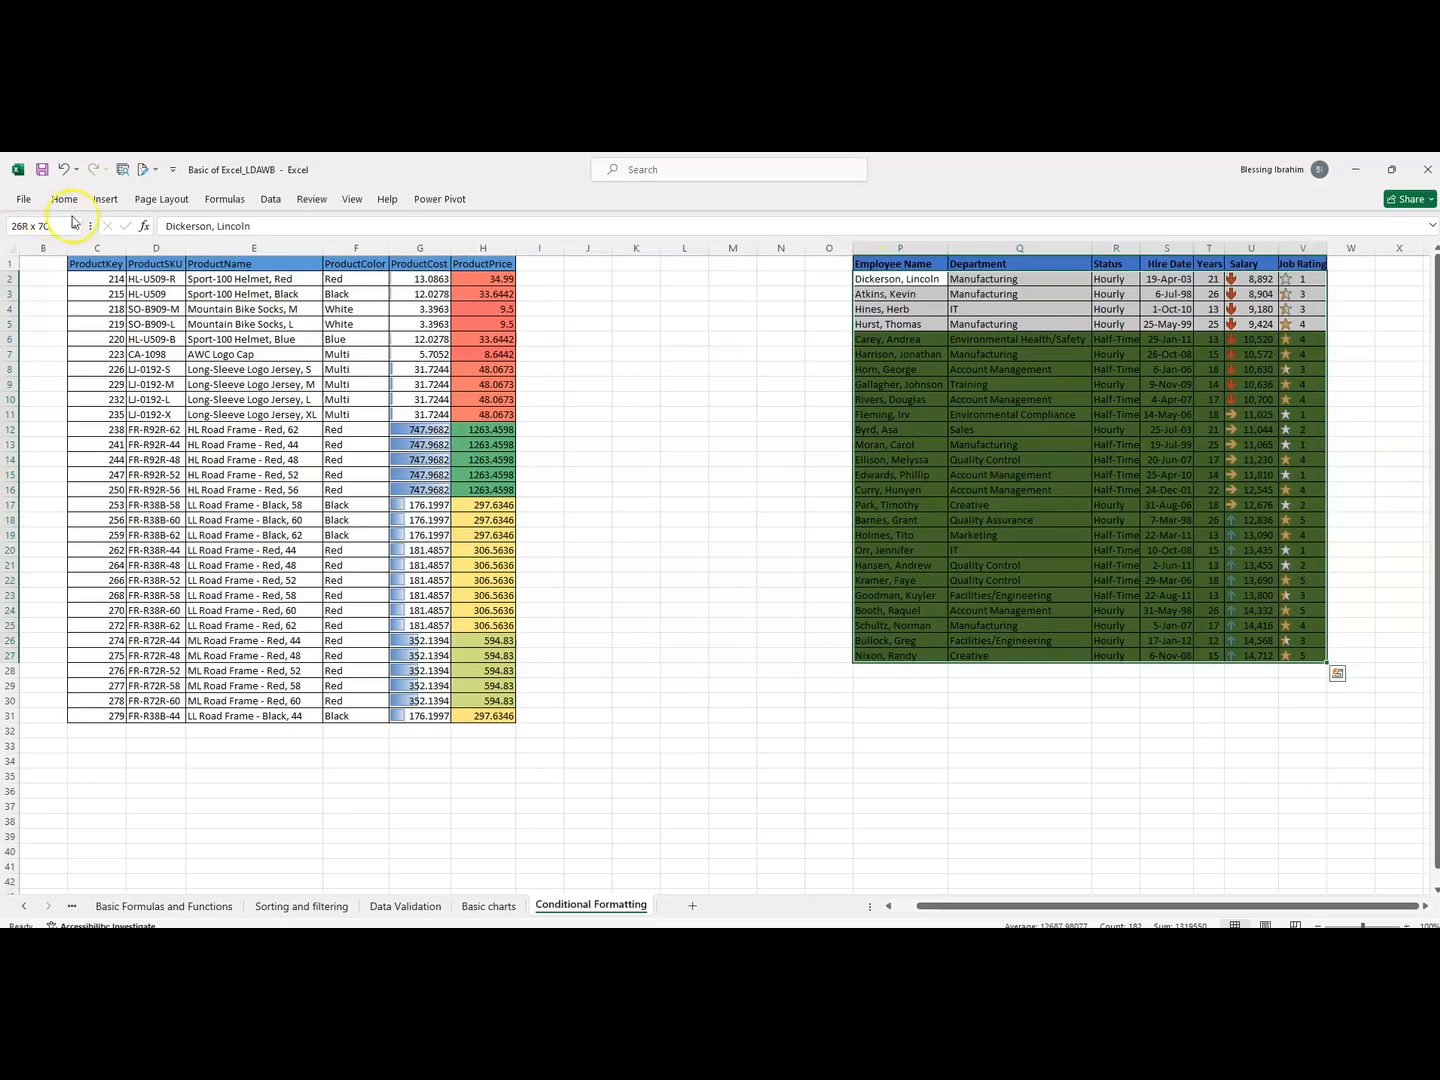
{"action": "left_click", "coordinate": [68, 204]}
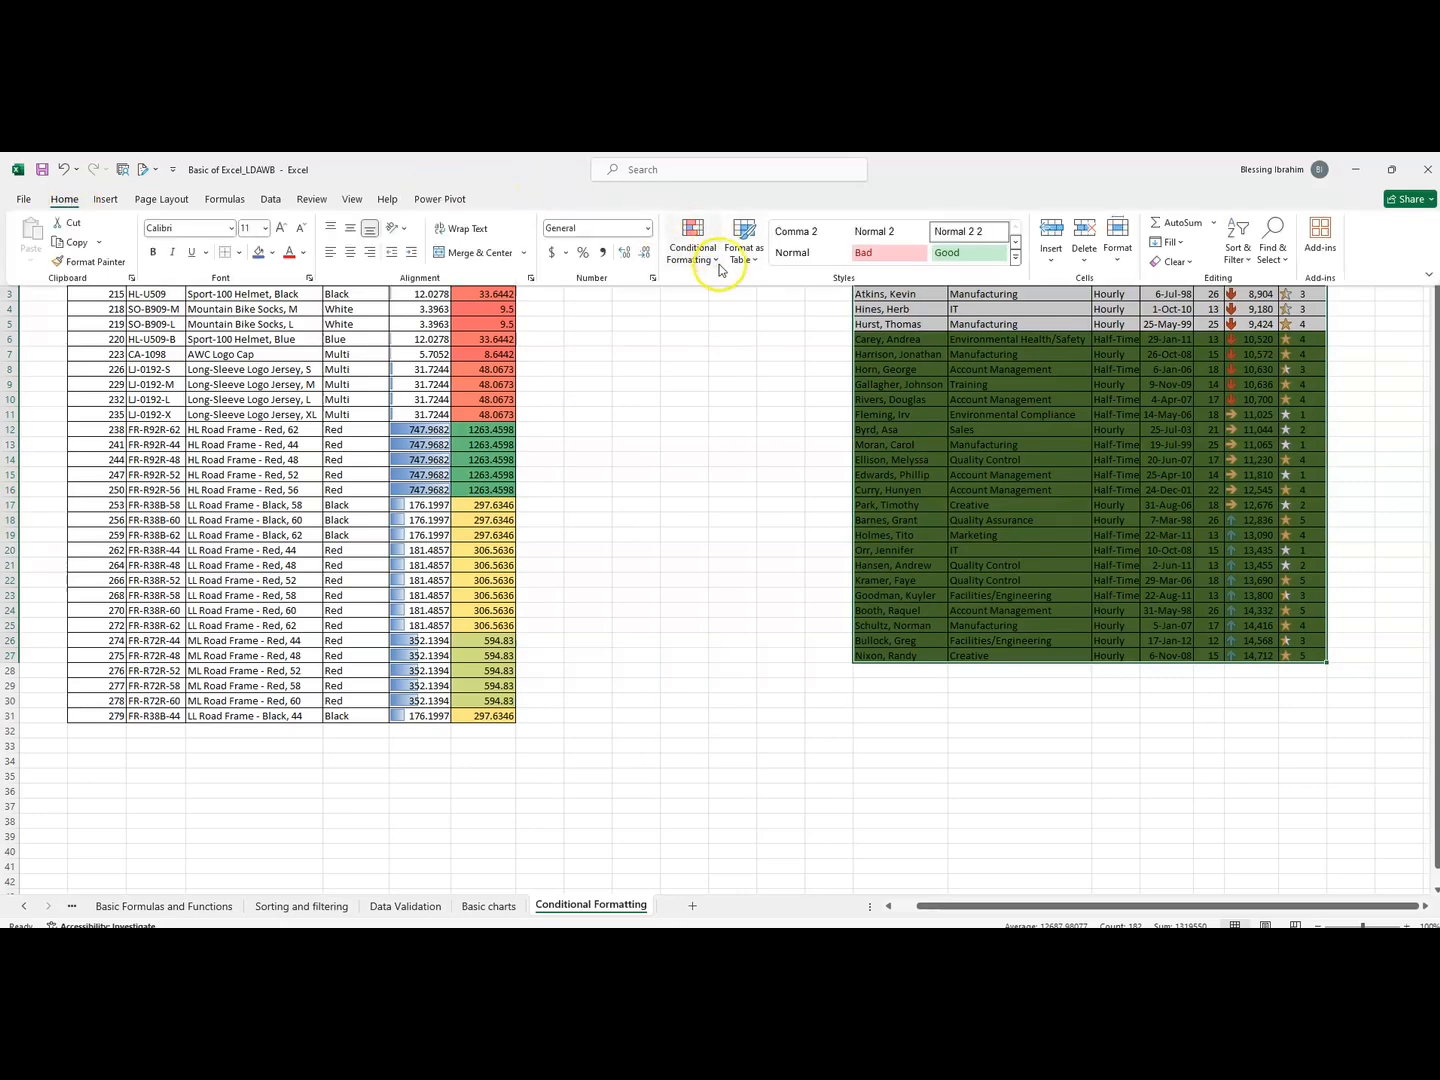
{"action": "left_click", "coordinate": [720, 266]}
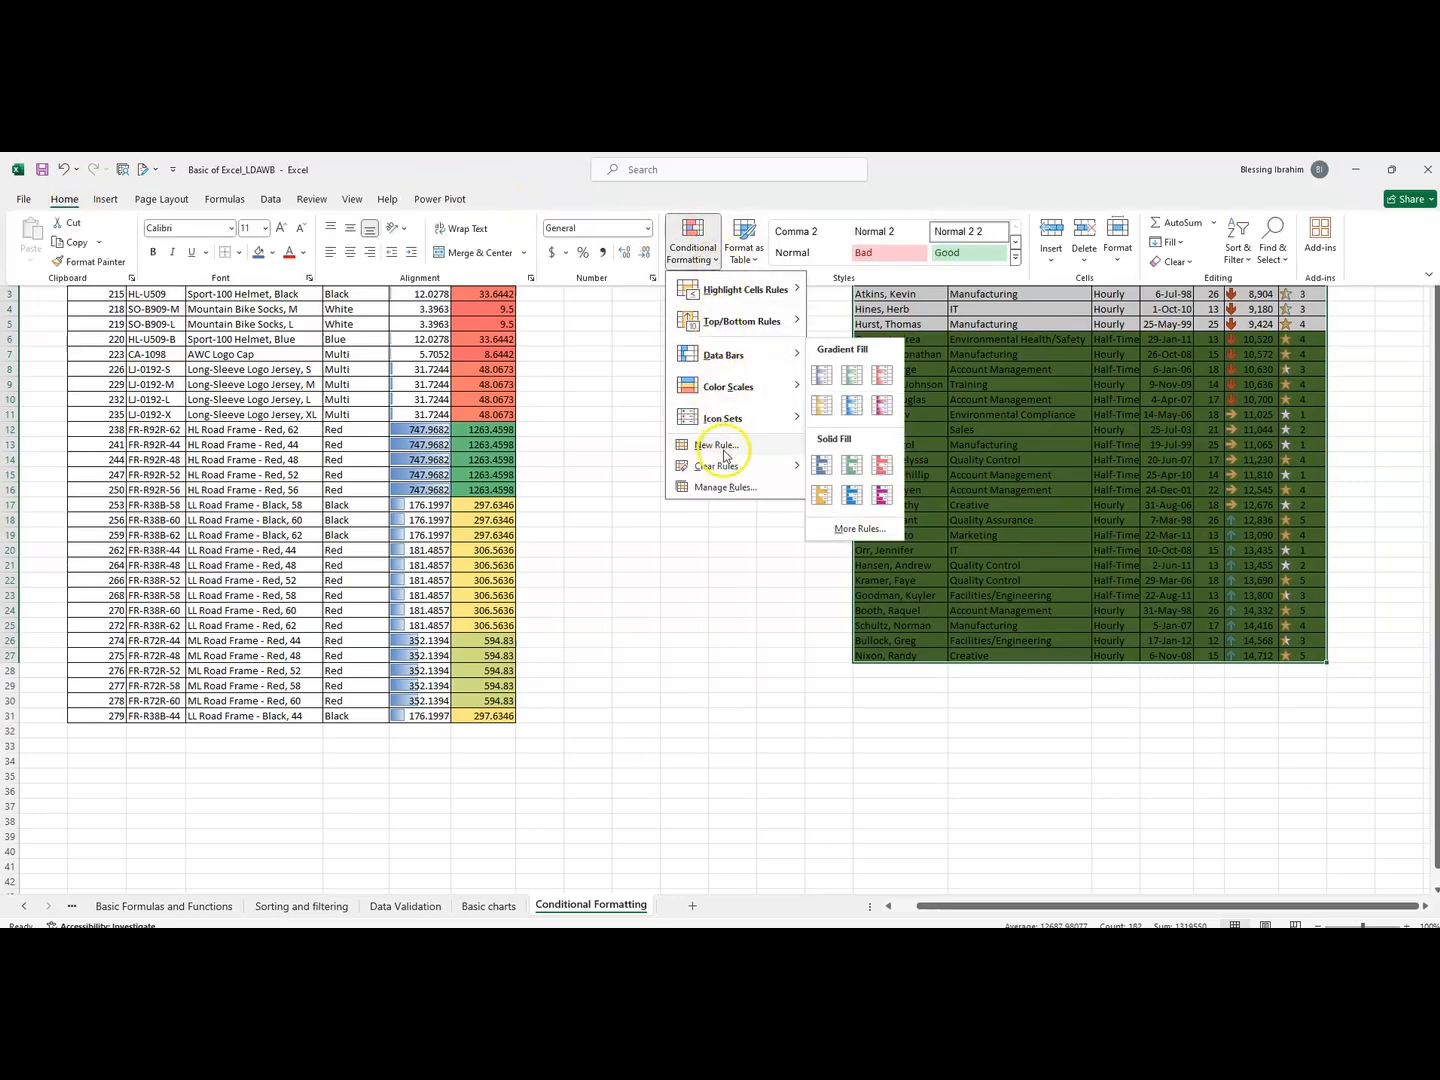
{"action": "mouse_move", "coordinate": [727, 470]}
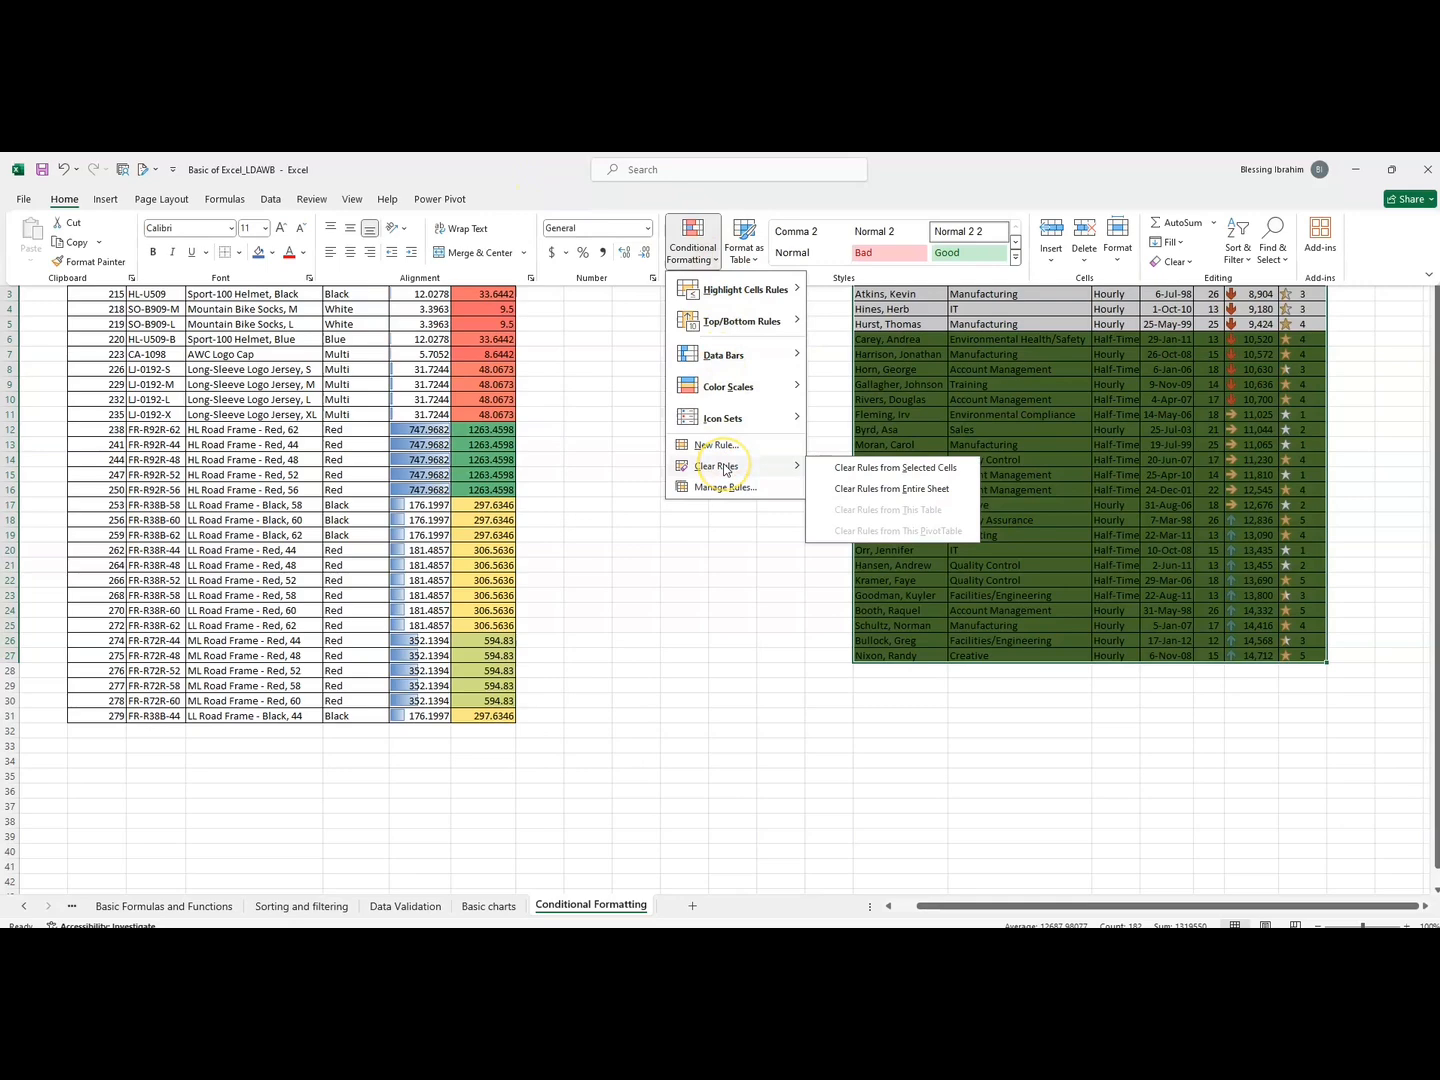
{"action": "left_click", "coordinate": [873, 492]}
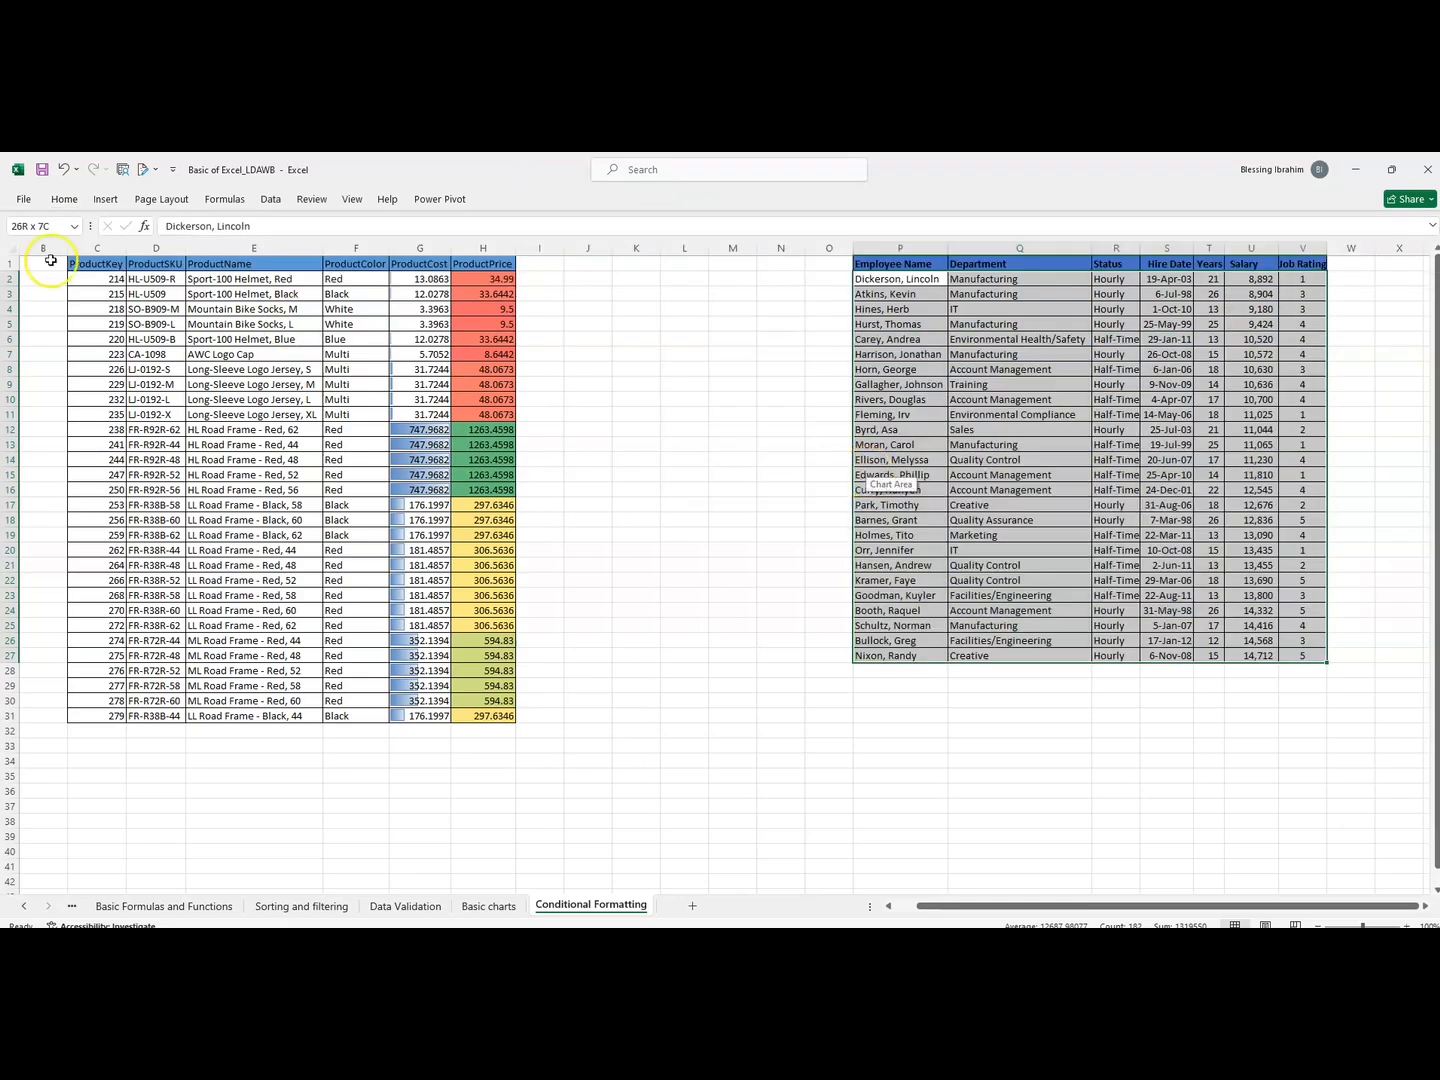
Start a new formula-based rule for the selected employee cells through the Conditional Formatting Rules Manager.
{"action": "left_click", "coordinate": [65, 199]}
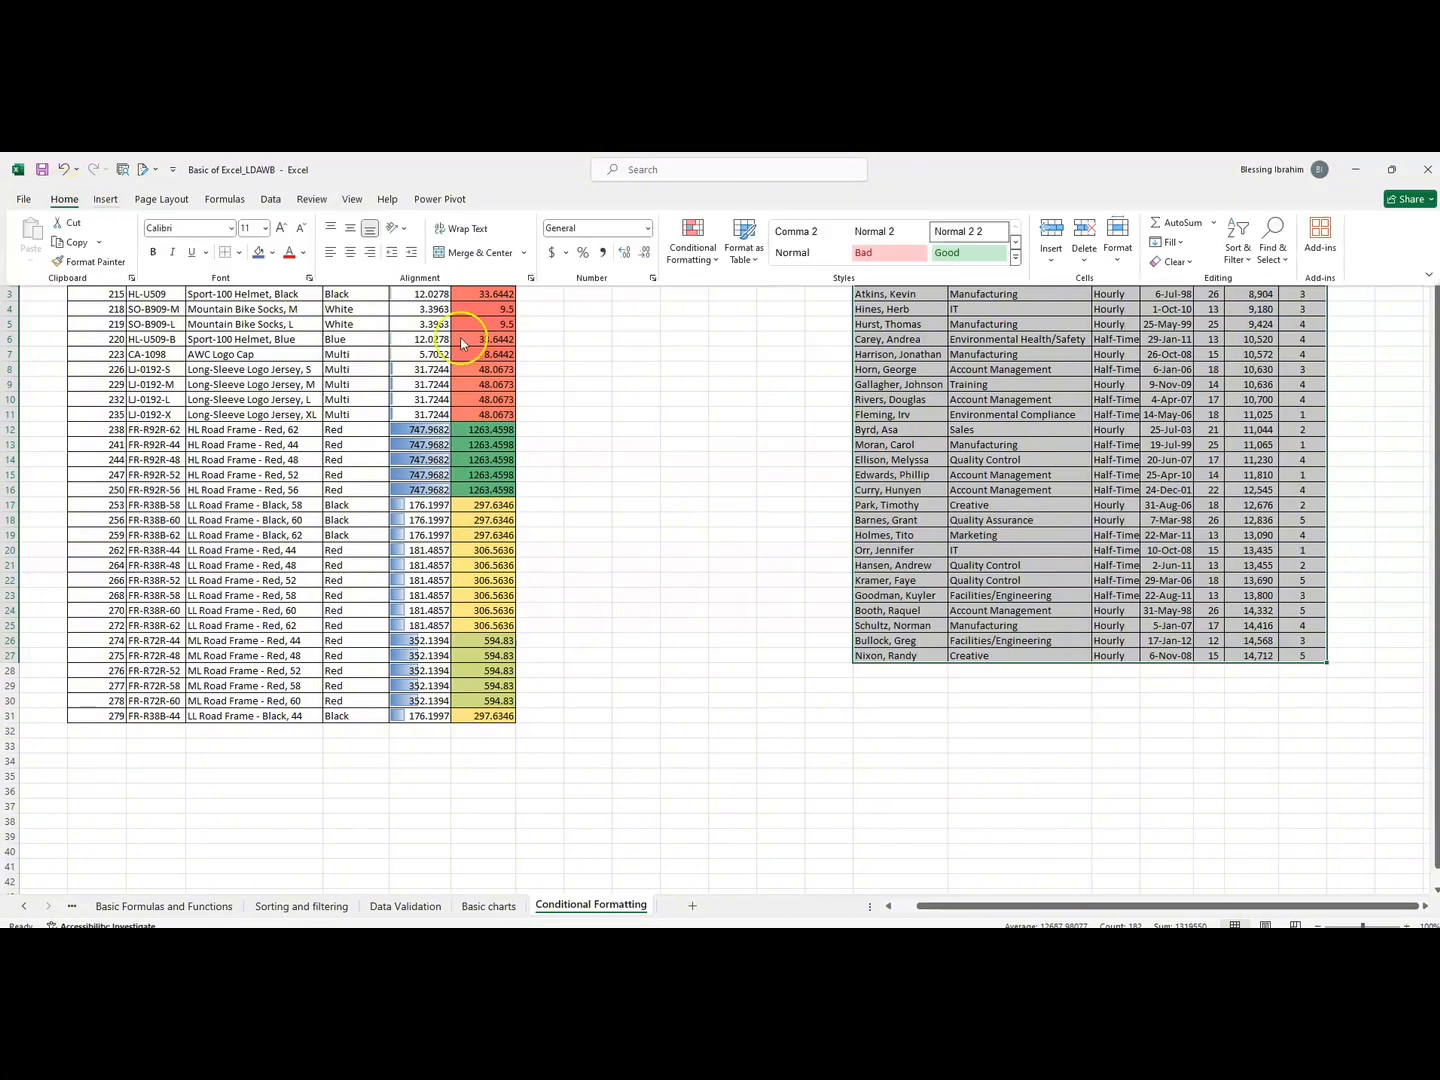
{"action": "left_click", "coordinate": [714, 268]}
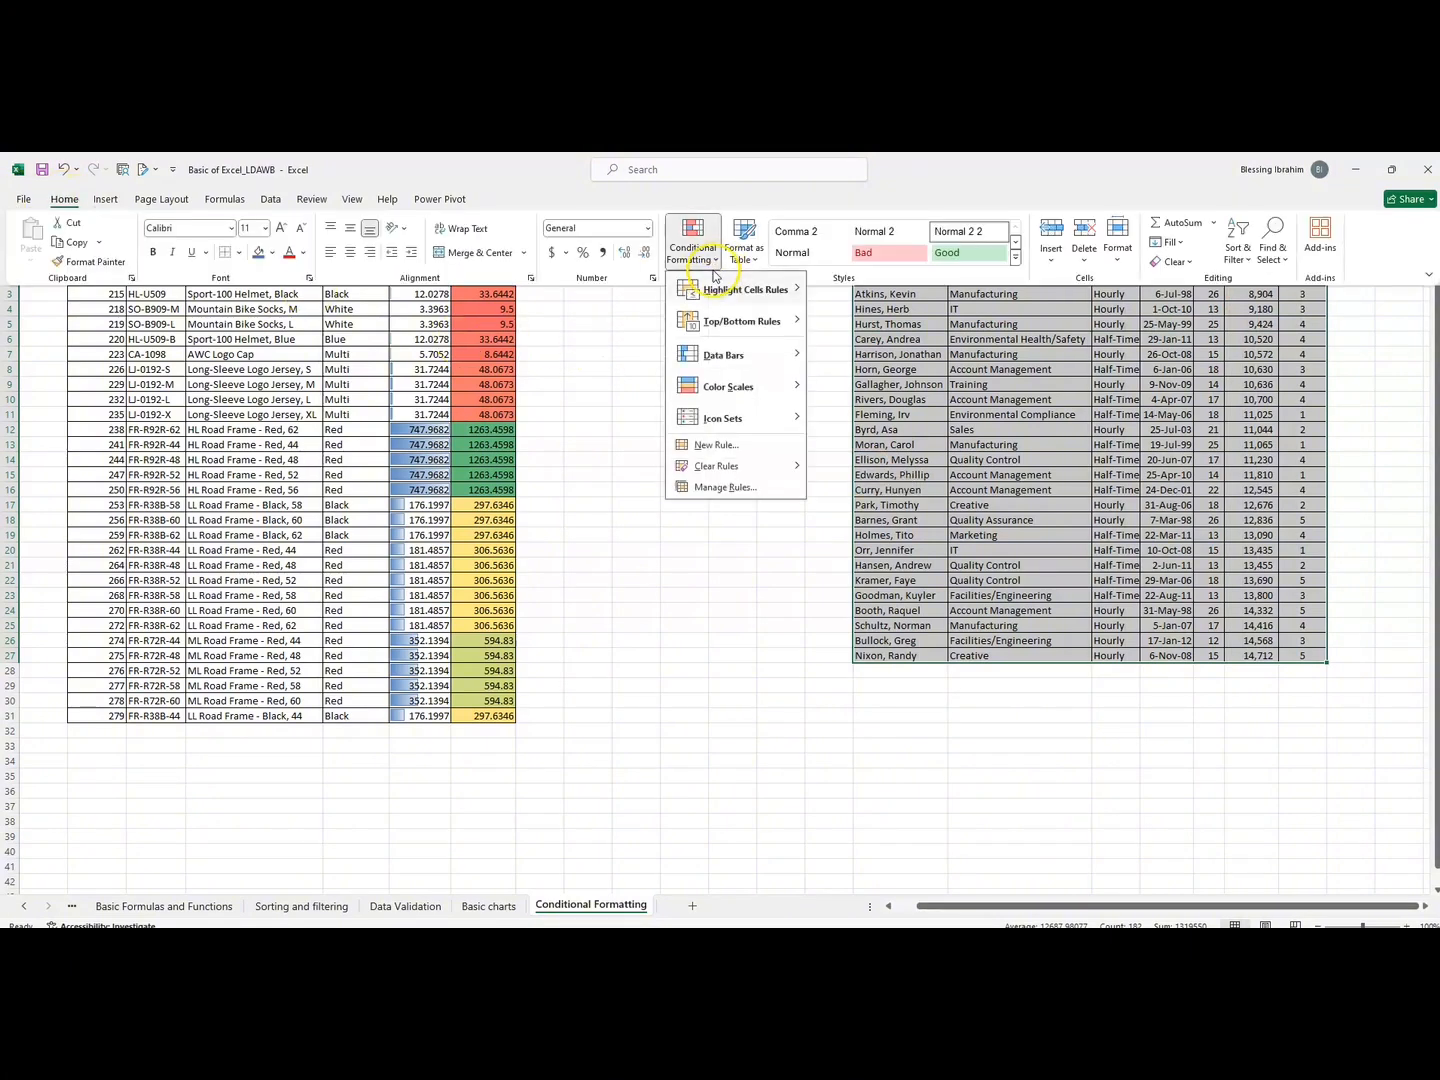
{"action": "left_click", "coordinate": [709, 489]}
{"action": "left_click_drag", "start_coordinate": [650, 237], "coordinate": [642, 280]}
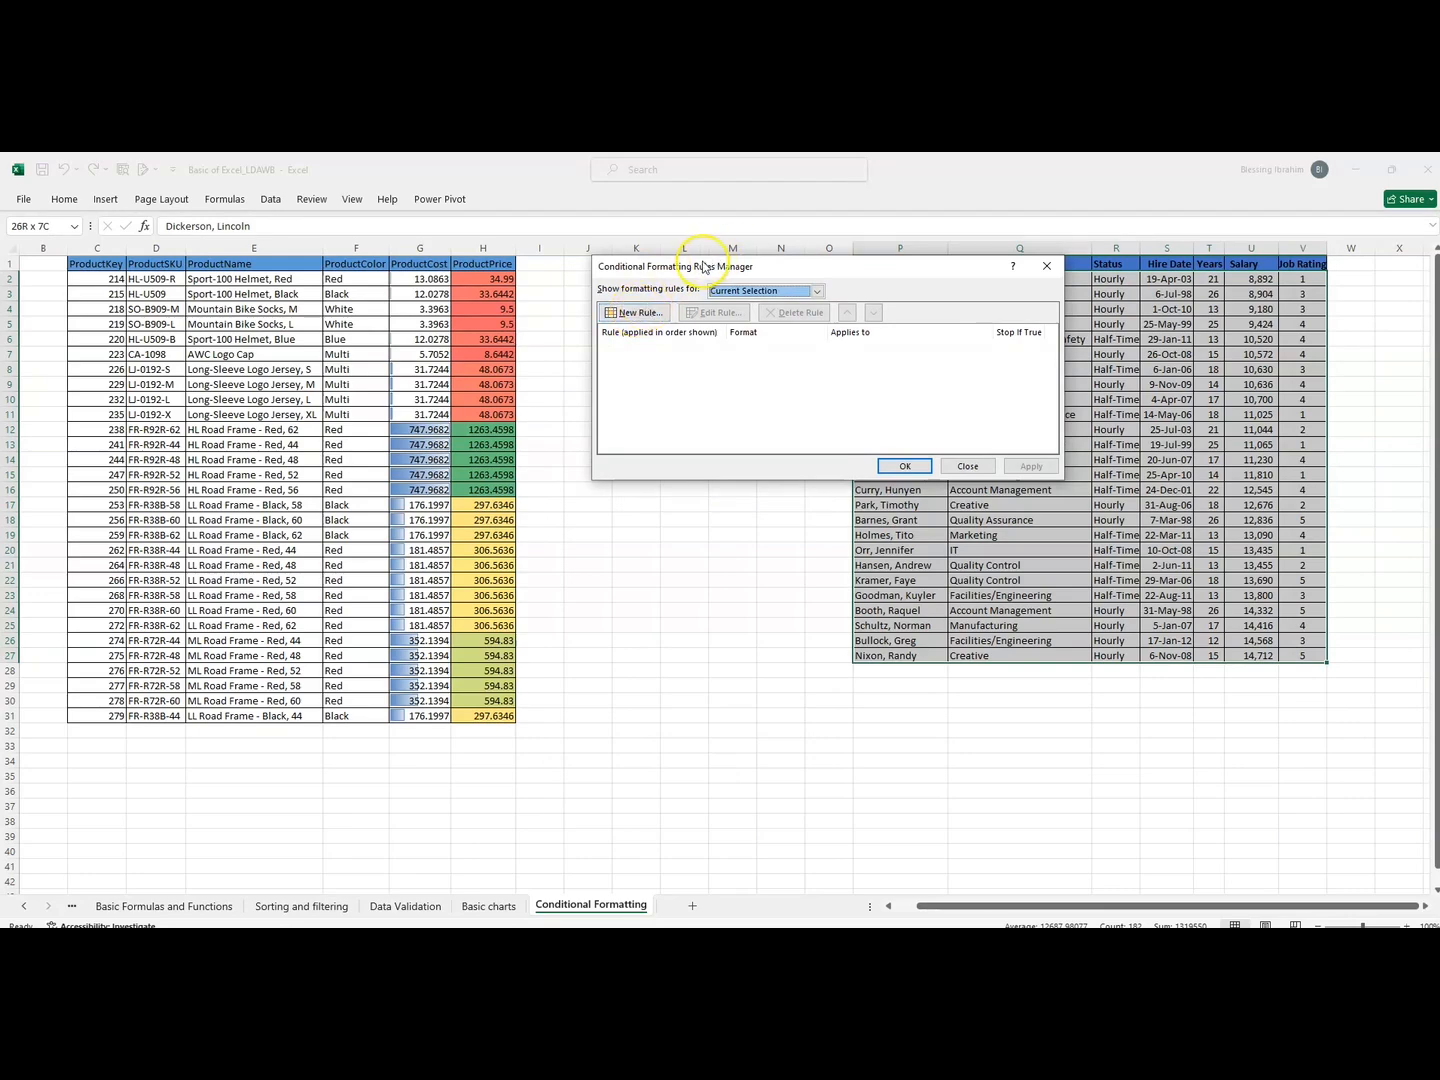
{"action": "left_click_drag", "start_coordinate": [702, 265], "coordinate": [574, 291]}
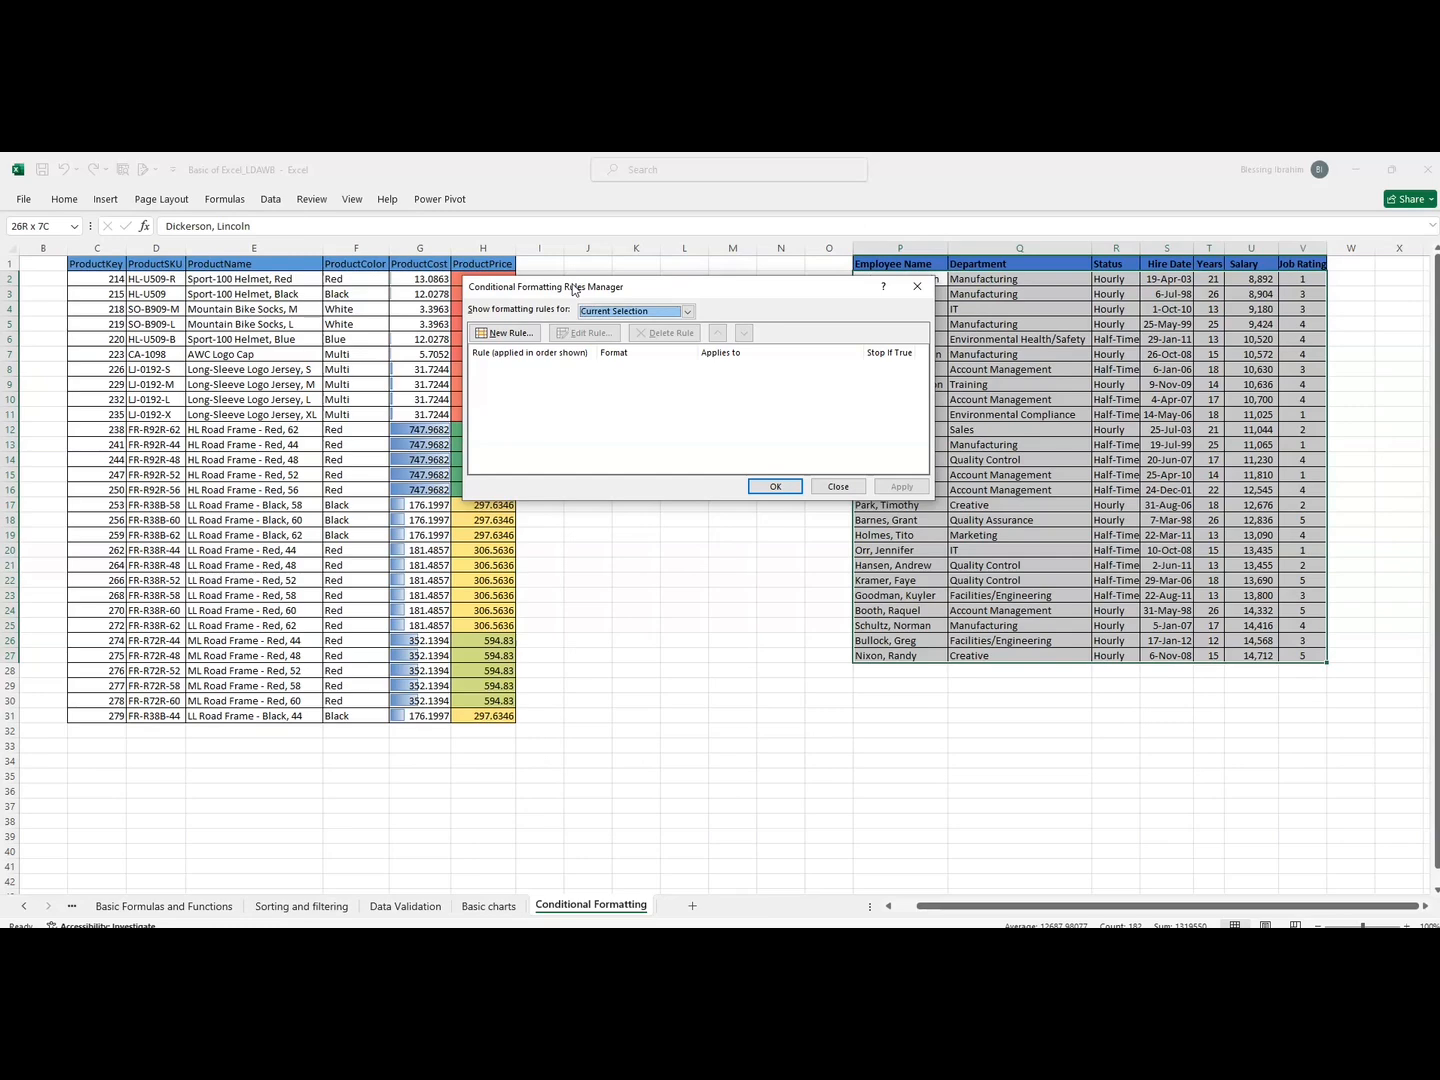
{"action": "left_click", "coordinate": [505, 332]}
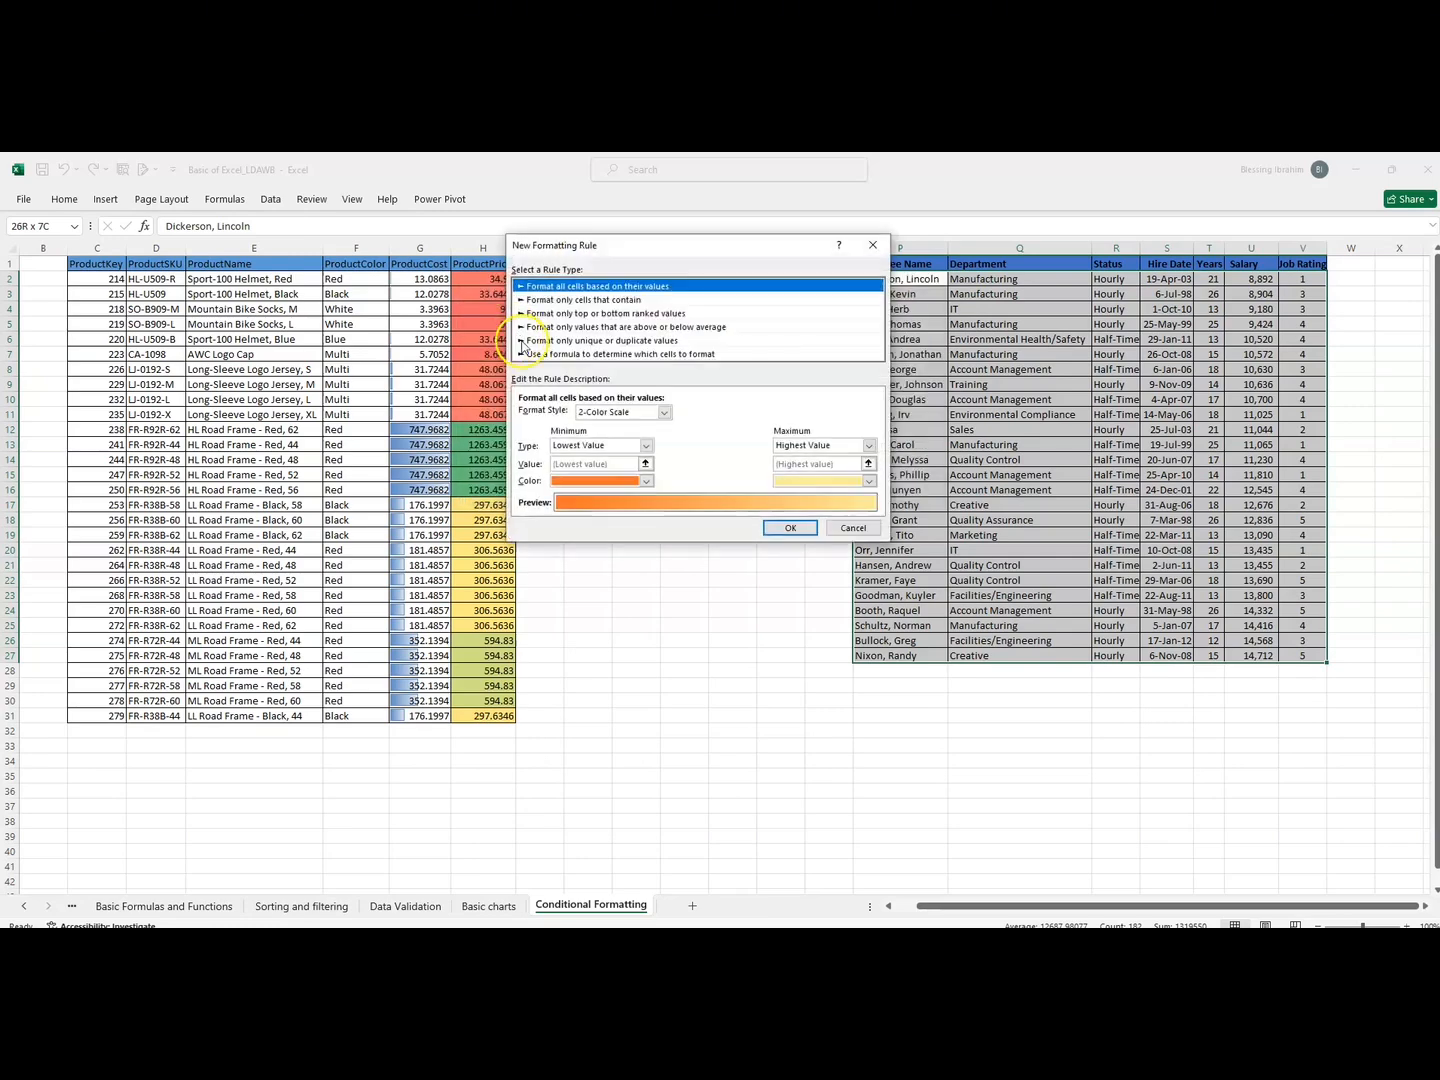
{"action": "left_click", "coordinate": [573, 355]}
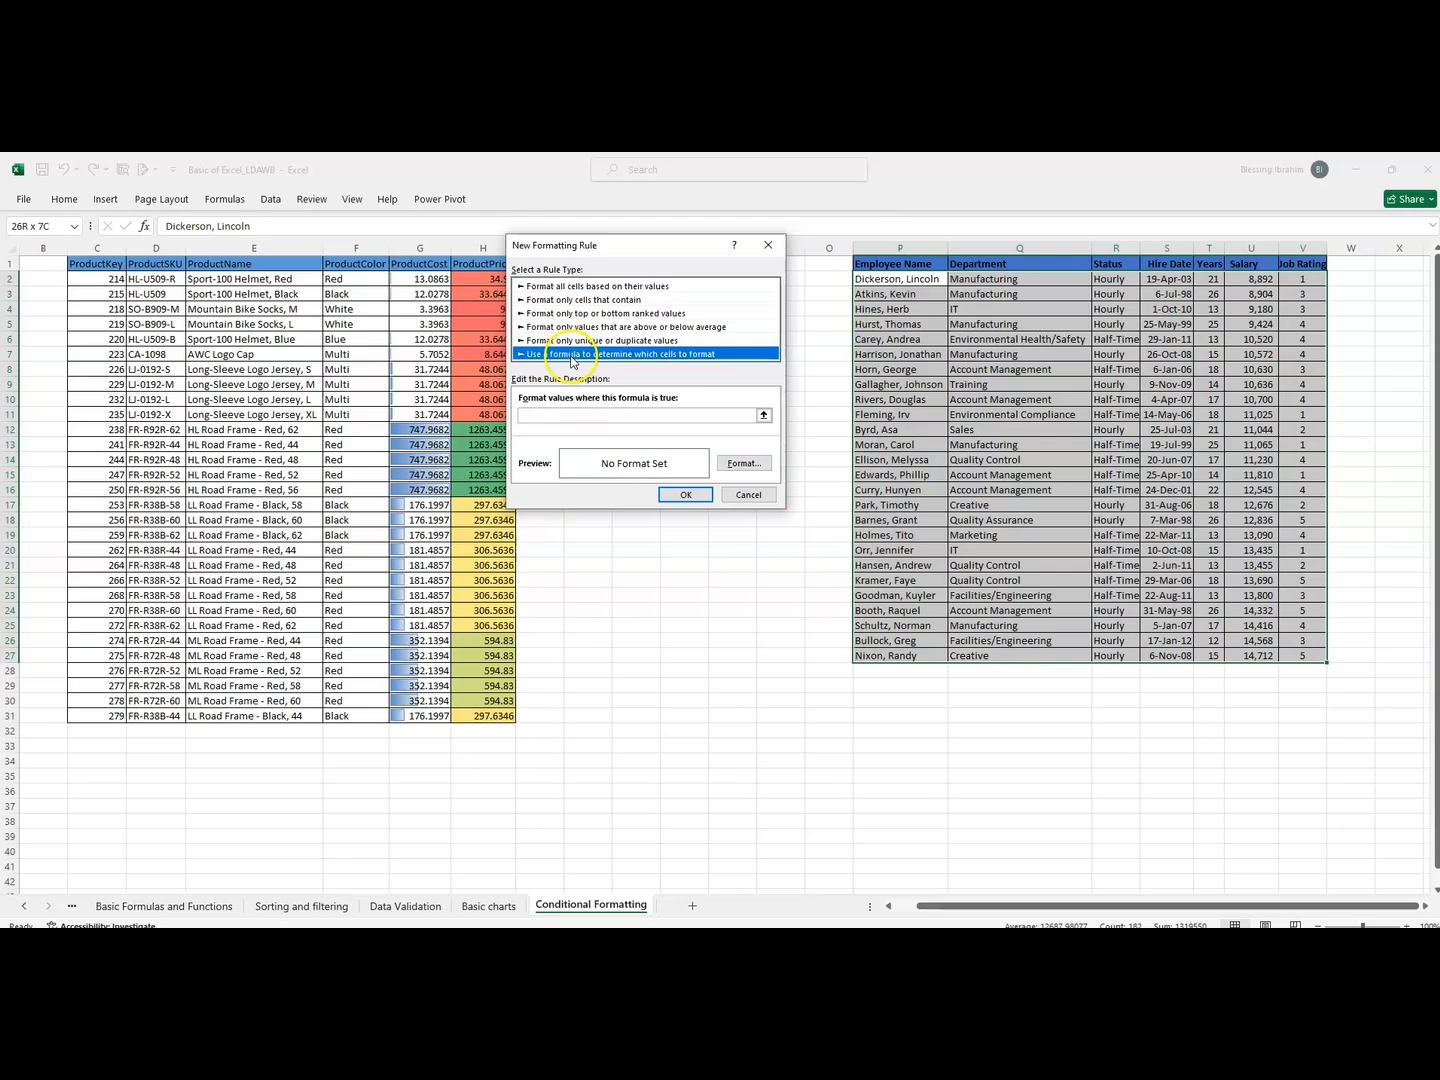
Enter the rule formula =$R2="Hourly", referencing the Status column with only the column locked.
{"action": "left_click", "coordinate": [545, 414]}
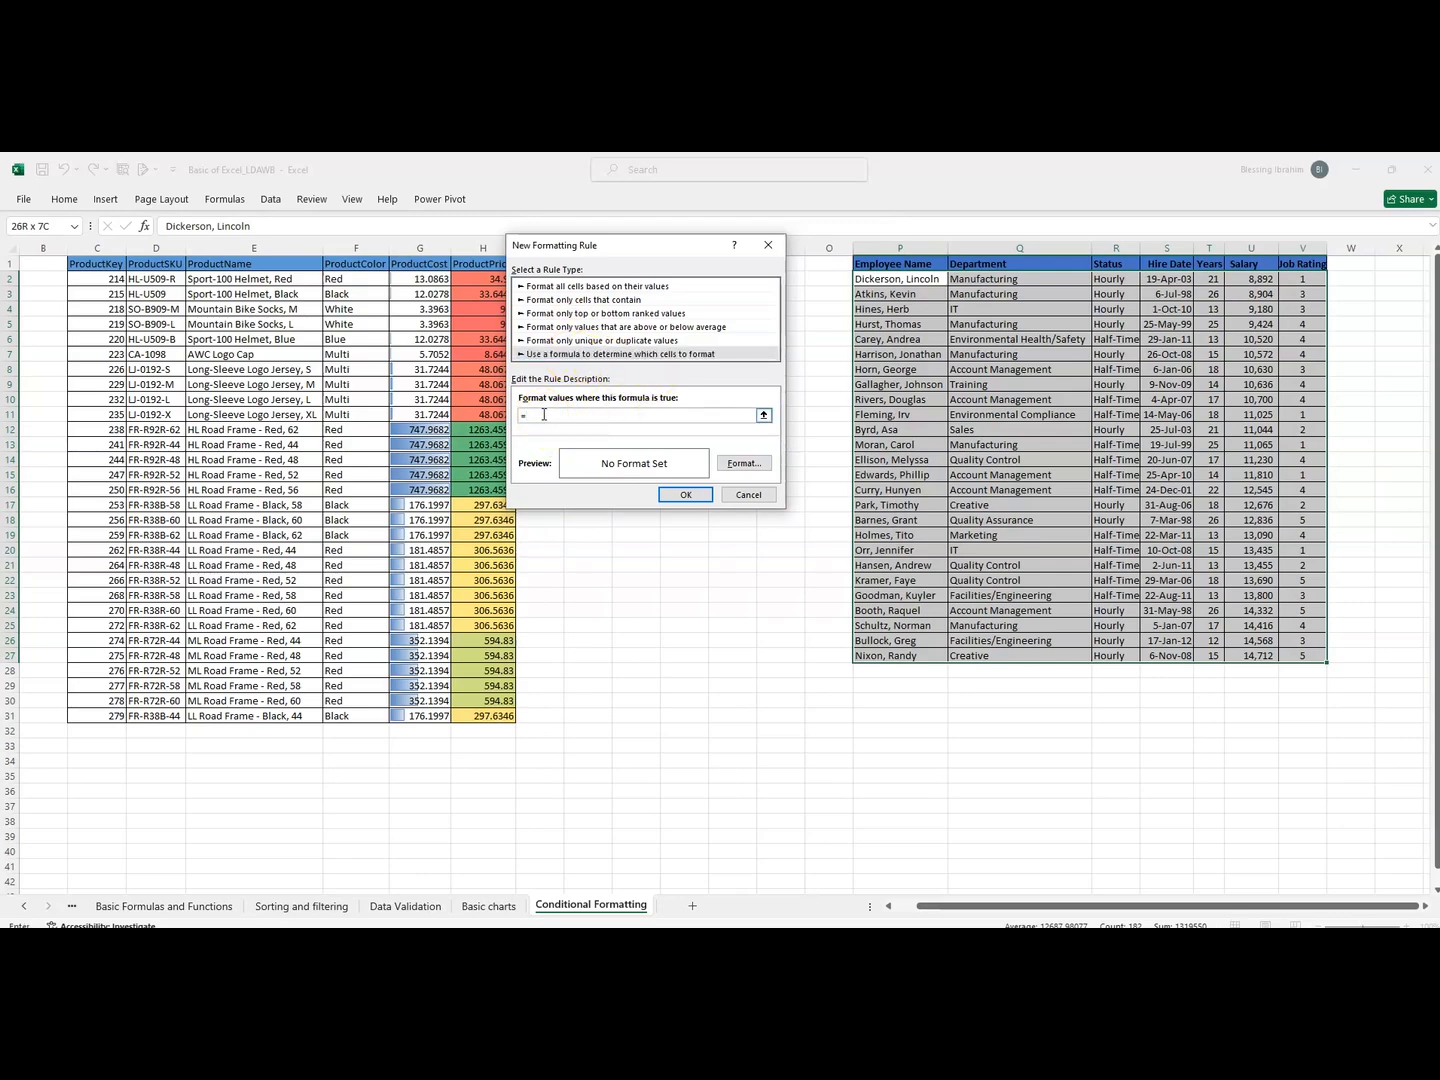
{"action": "type", "text": "="}
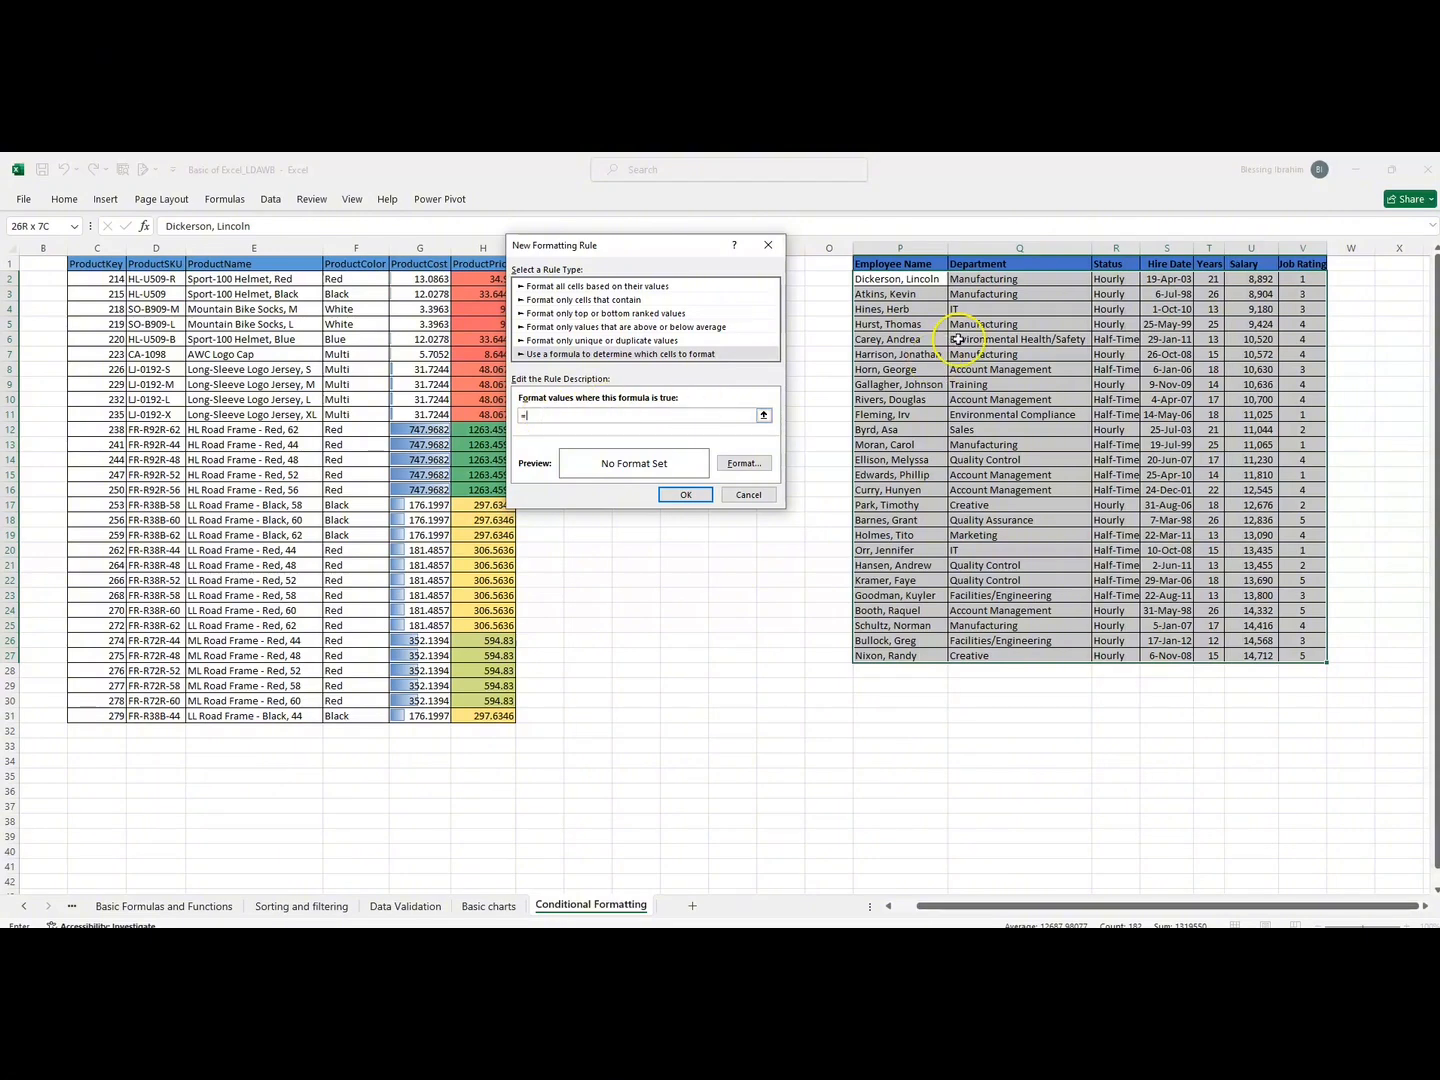
{"action": "left_click", "coordinate": [1104, 283]}
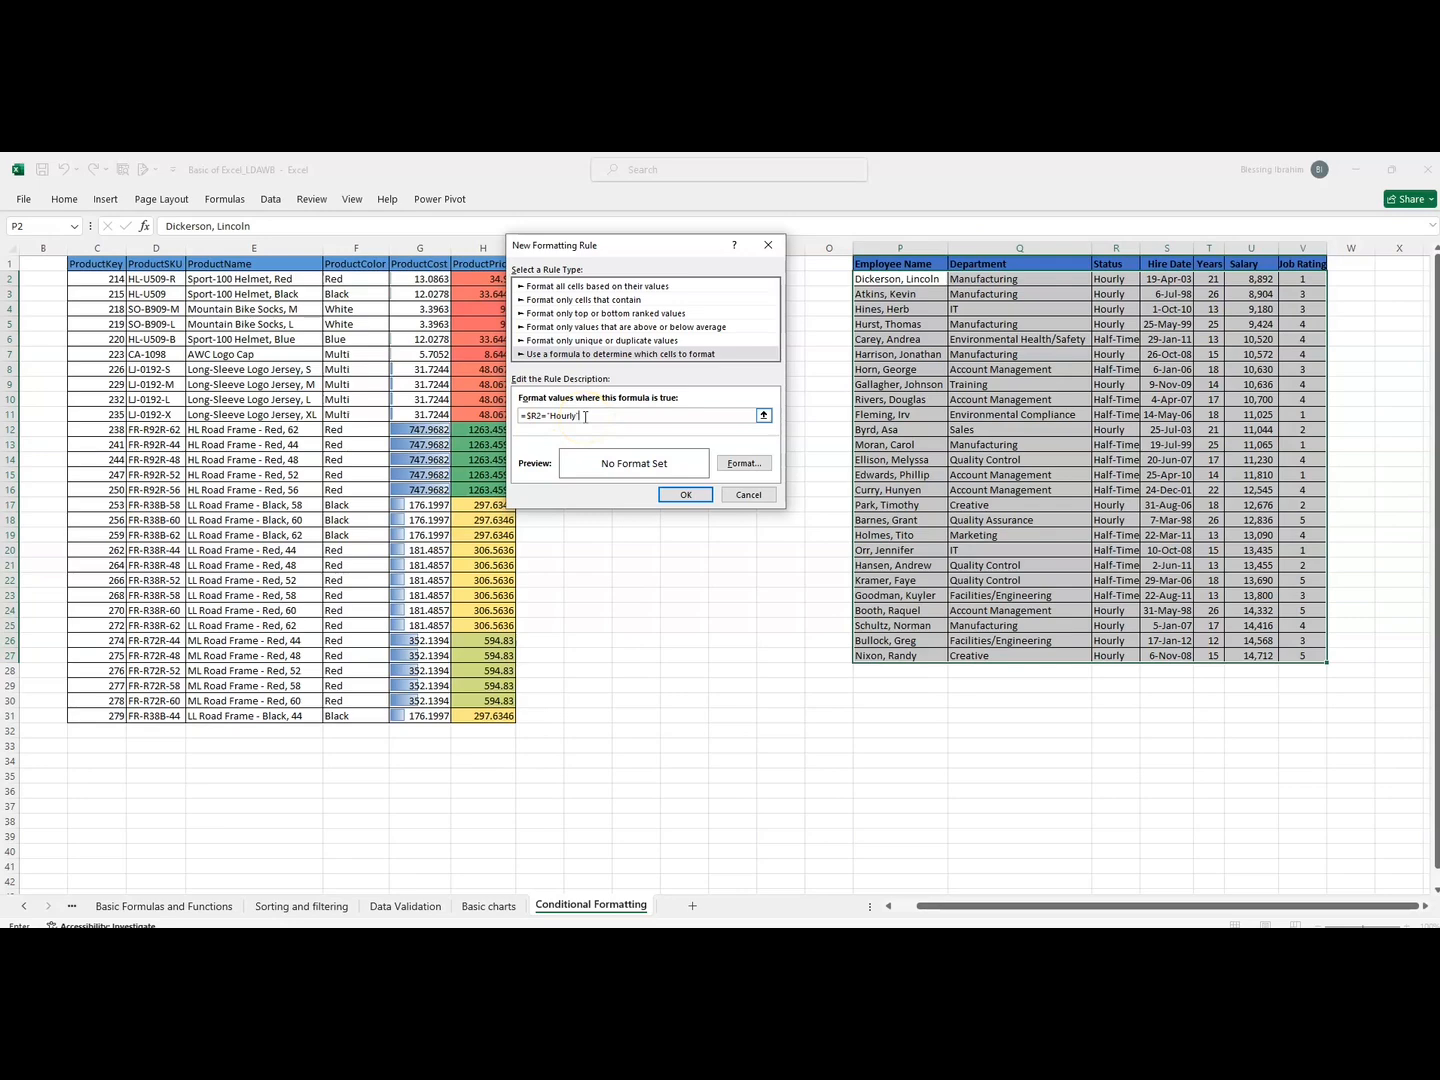
{"action": "left_click_drag", "start_coordinate": [584, 413], "coordinate": [545, 409]}
Give the Hourly rule a yellow background fill and apply it to employee cells P2:V27.
{"action": "left_click", "coordinate": [741, 464]}
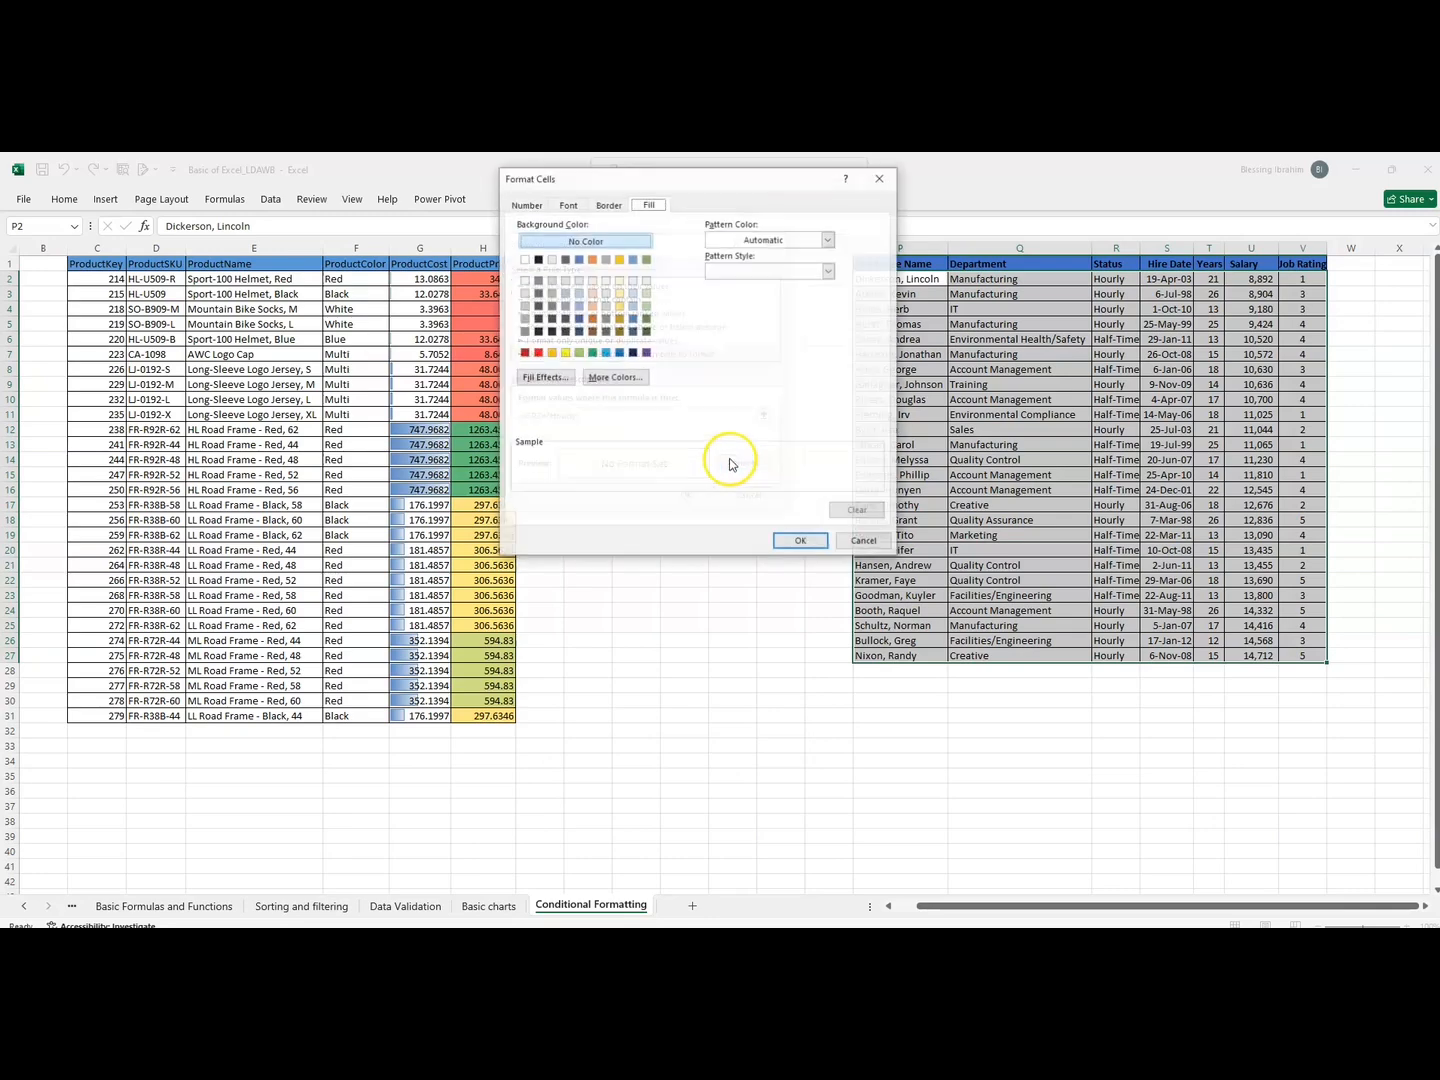
{"action": "left_click", "coordinate": [565, 352]}
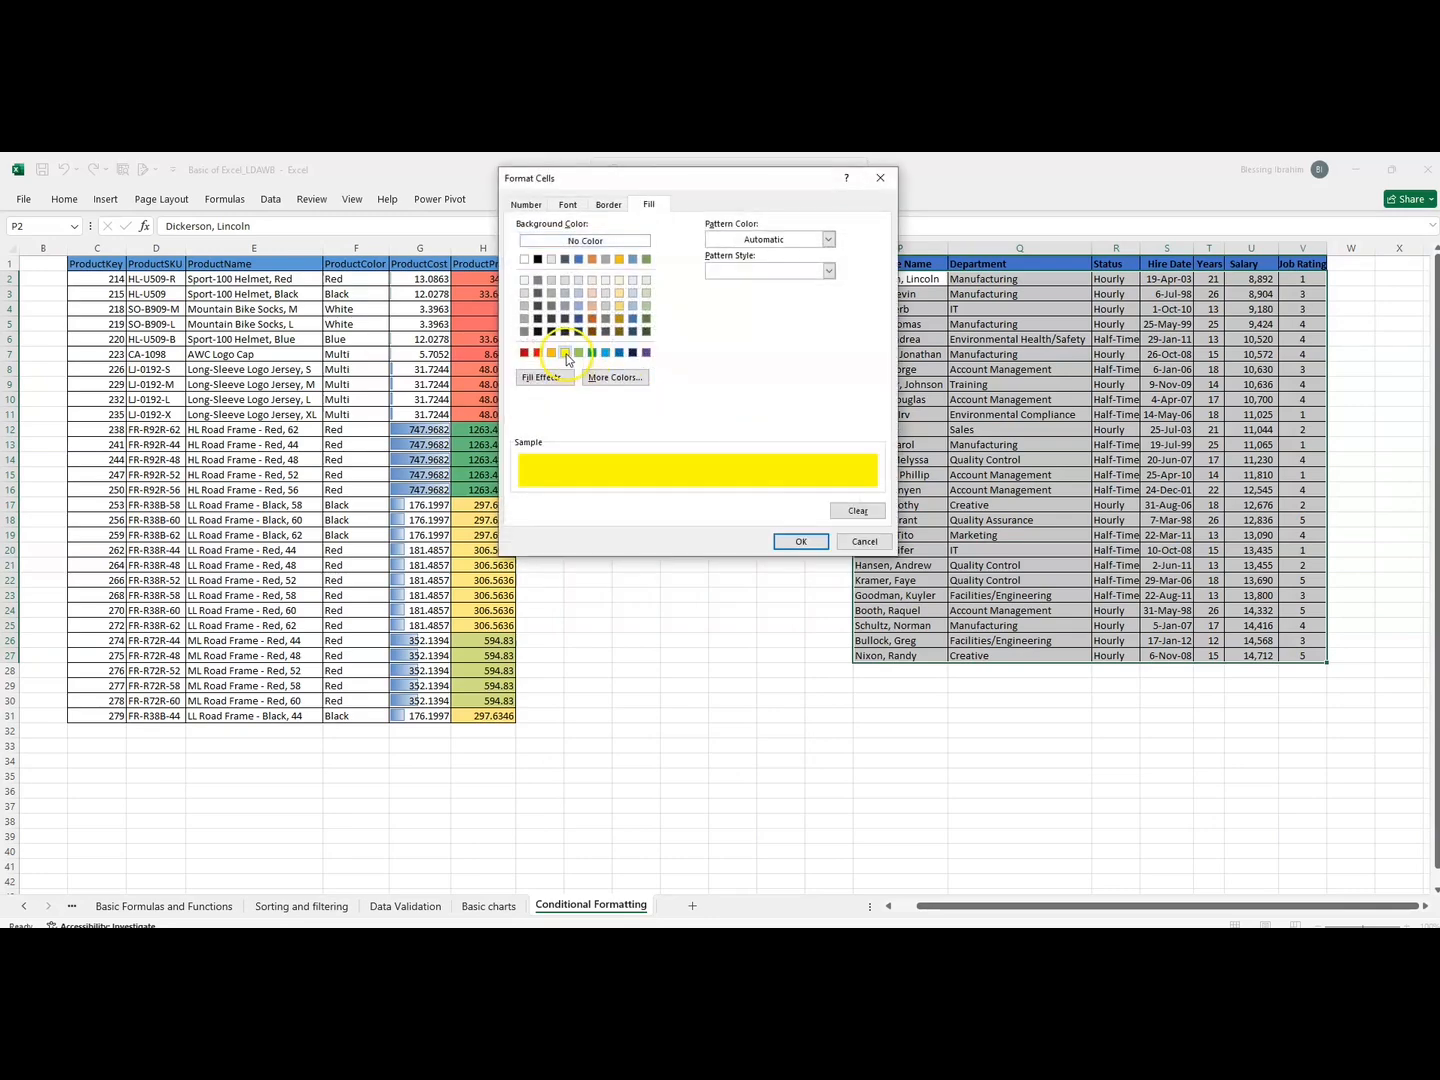
{"action": "left_click", "coordinate": [797, 540]}
{"action": "left_click", "coordinate": [686, 495]}
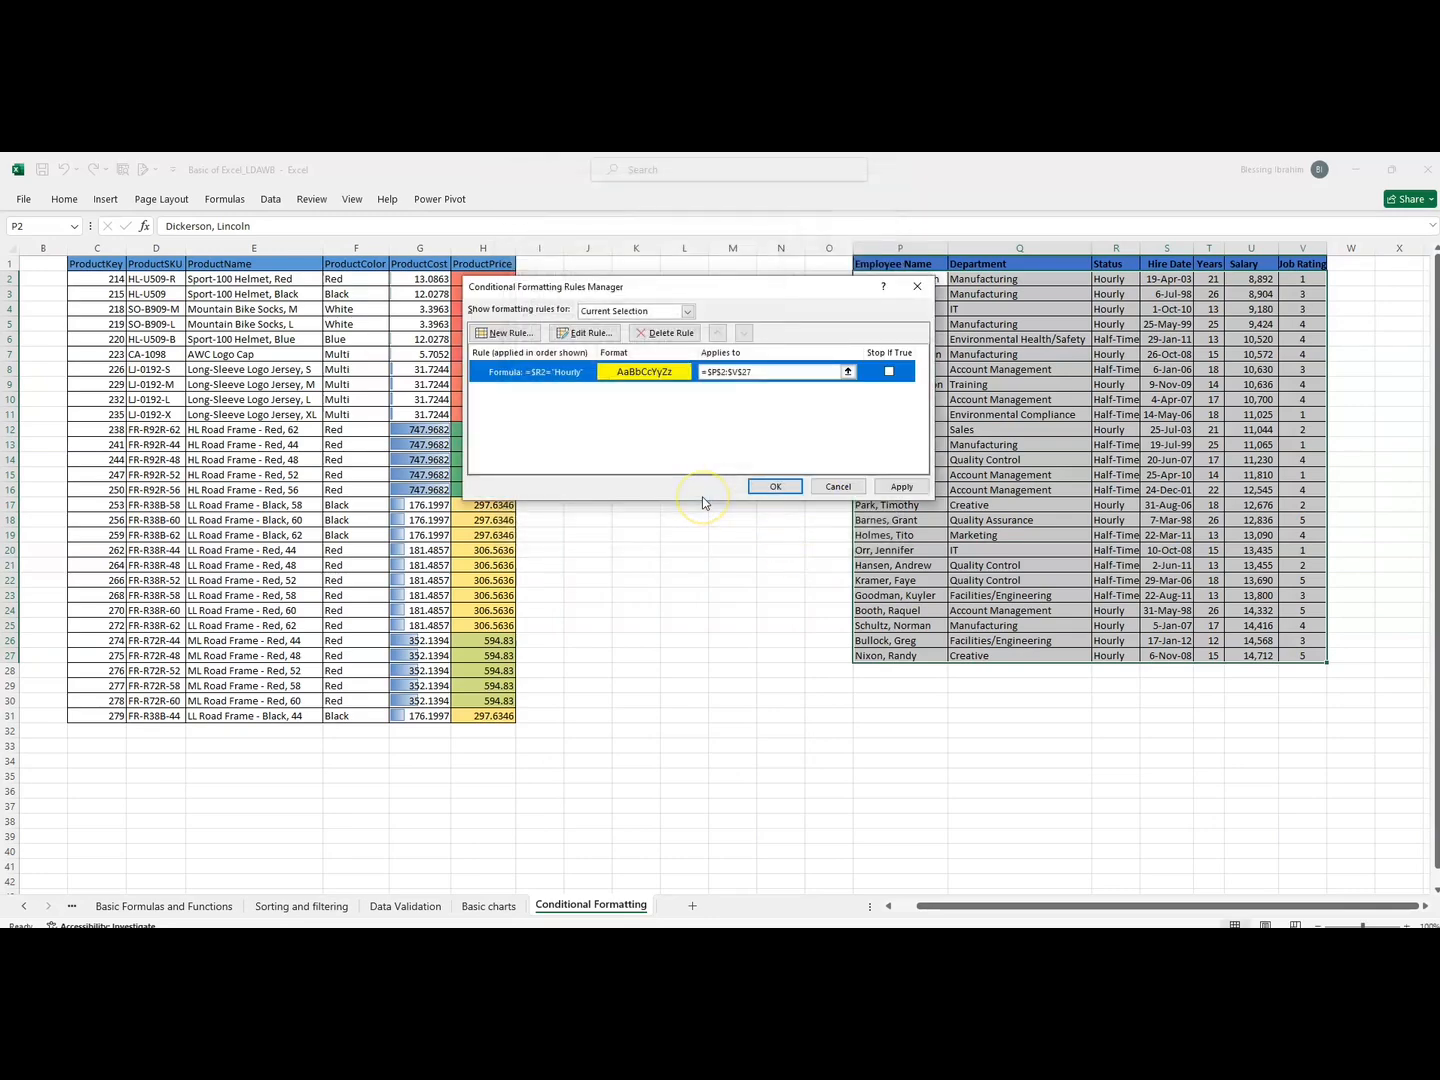
{"action": "left_click", "coordinate": [776, 490]}
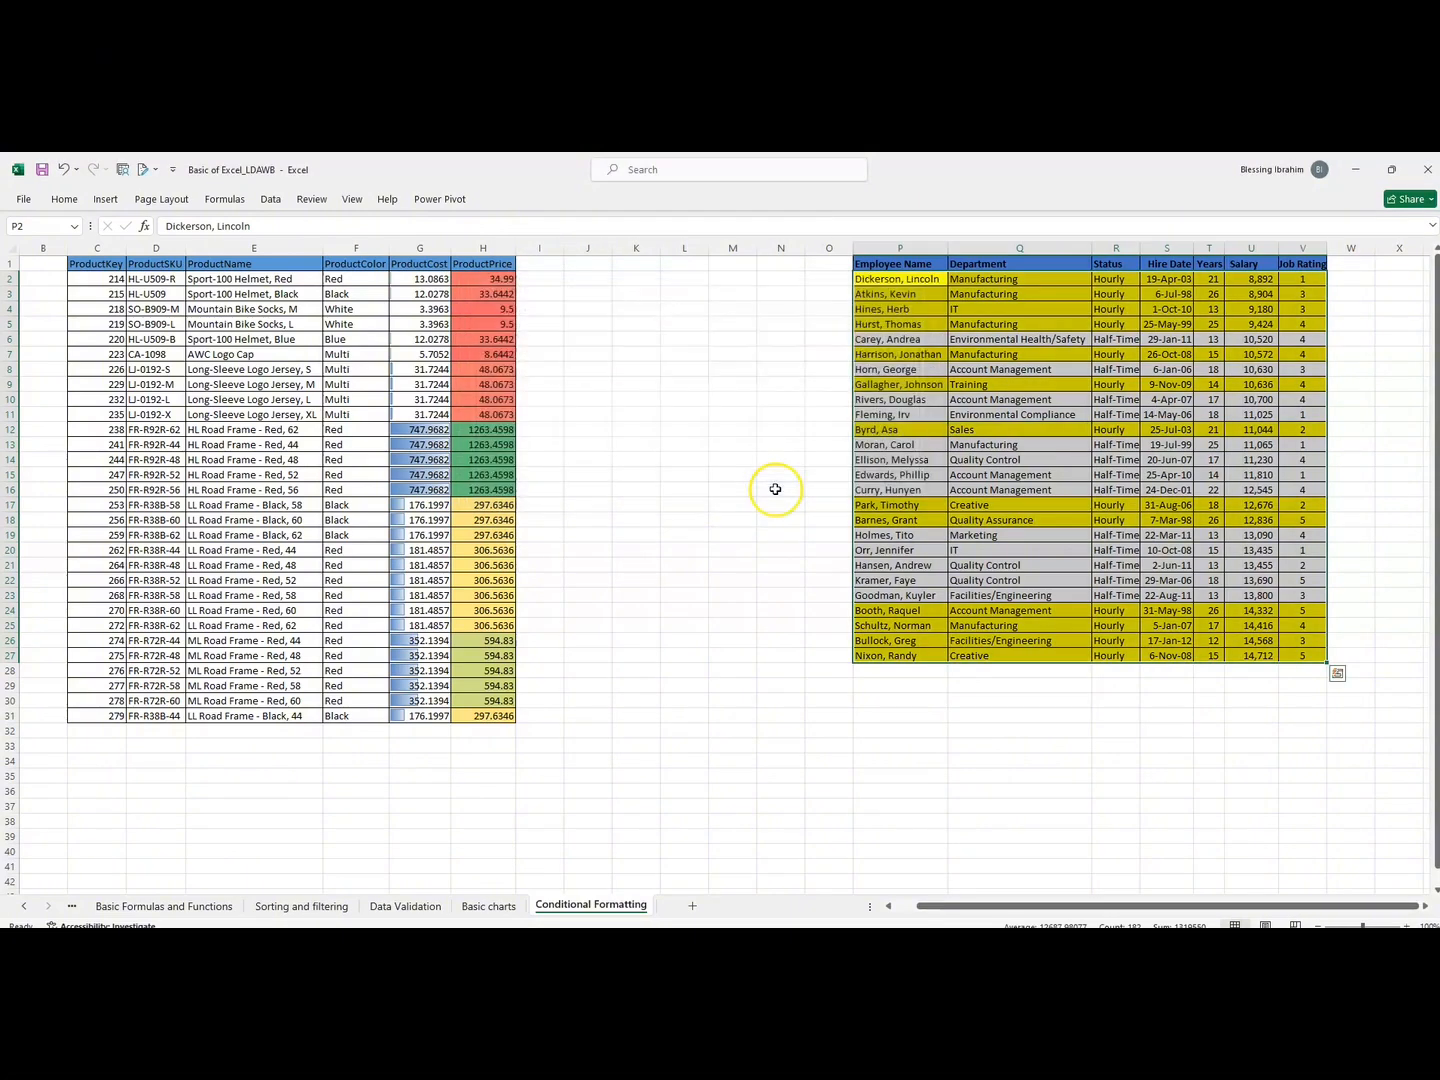
{"action": "left_click", "coordinate": [732, 446]}
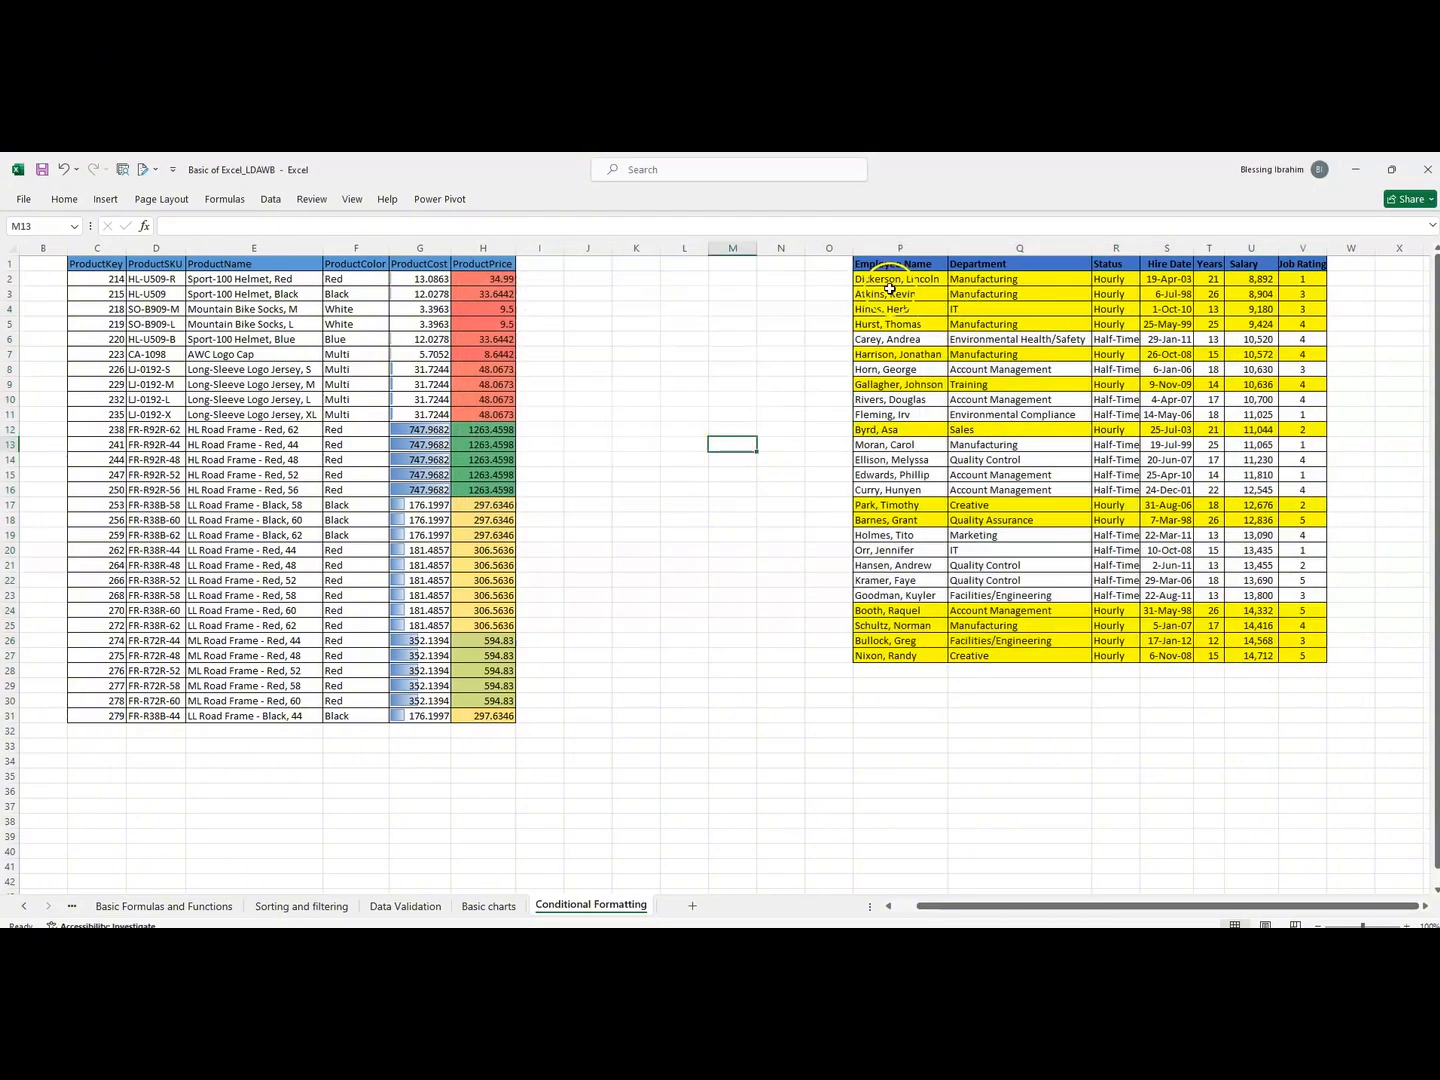
Examine the yellow-filled employee rows and compare them with their Status values.
{"action": "left_click_drag", "start_coordinate": [889, 289], "coordinate": [1292, 334]}
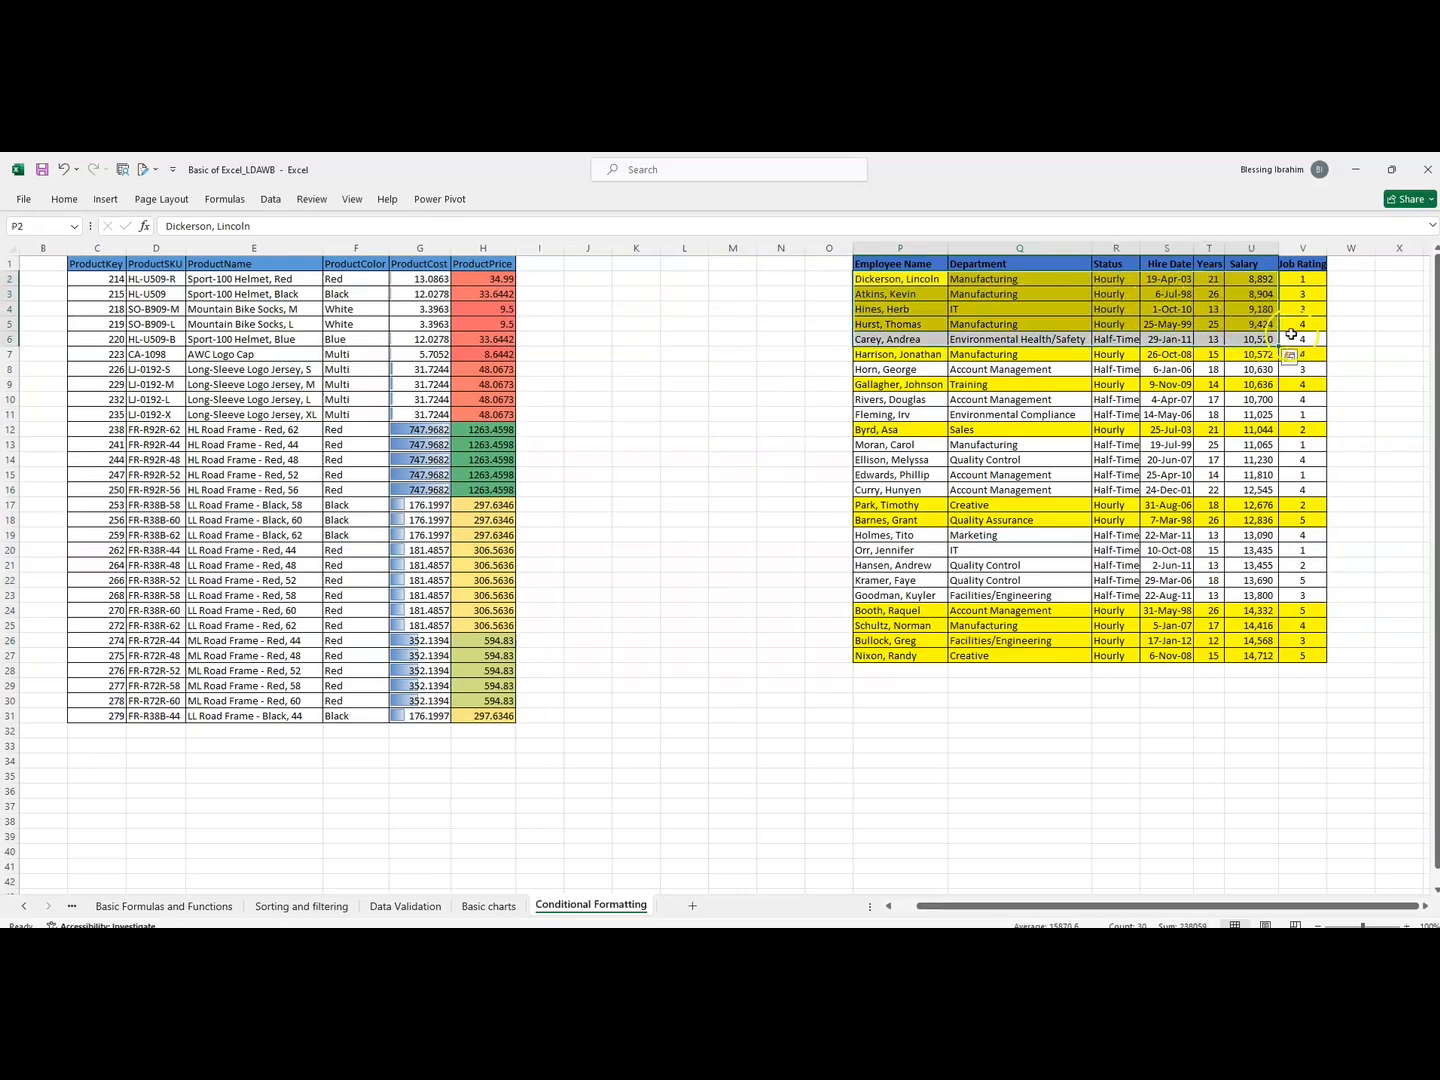
{"action": "left_click_drag", "start_coordinate": [903, 383], "coordinate": [1338, 401]}
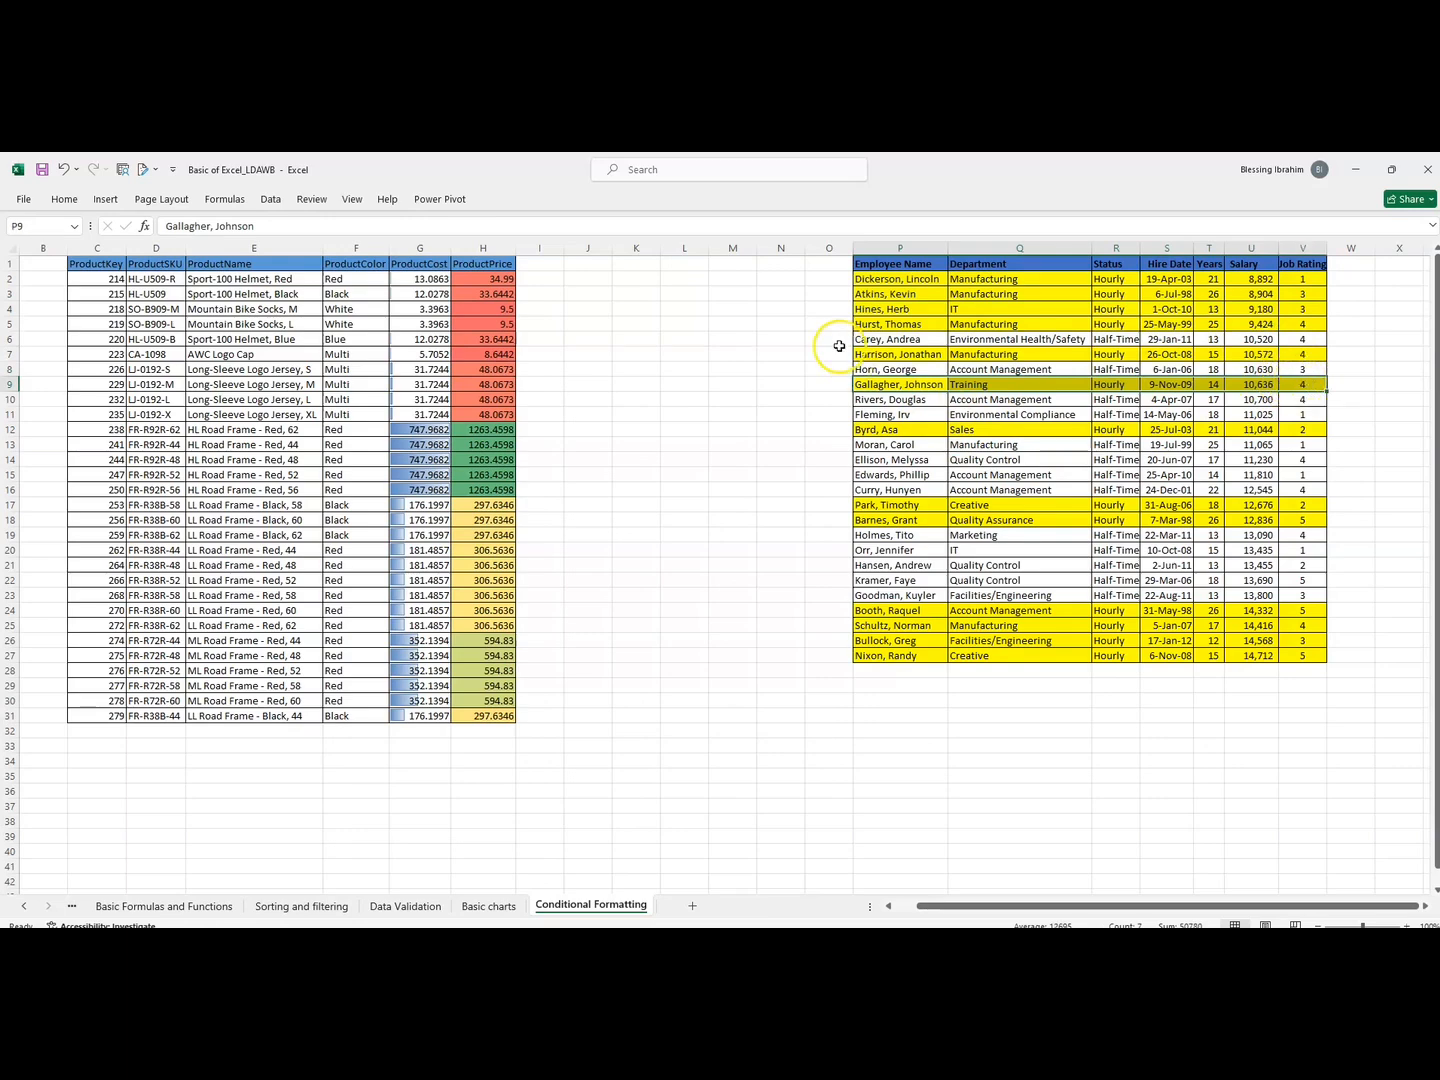
{"action": "left_click_drag", "start_coordinate": [877, 265], "coordinate": [1194, 513]}
Select employee cells P2:V27 and review their formula, format and applied range in the Conditional Formatting Rules Manager.
{"action": "left_click", "coordinate": [877, 282]}
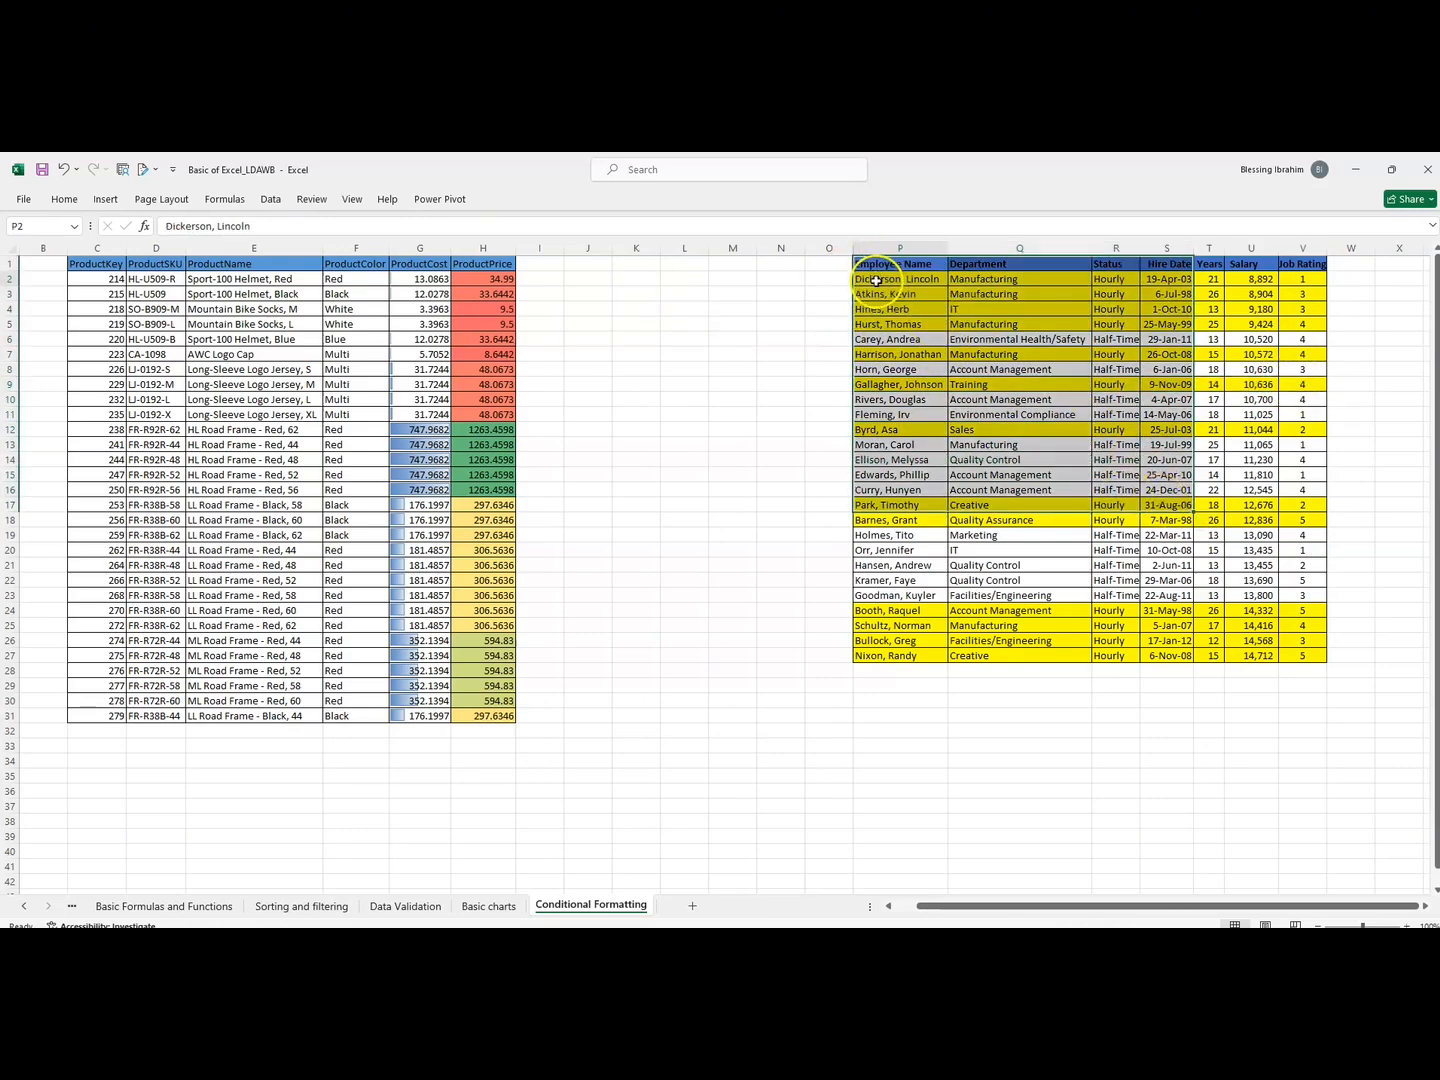
{"action": "left_click_drag", "start_coordinate": [877, 282], "coordinate": [1305, 657]}
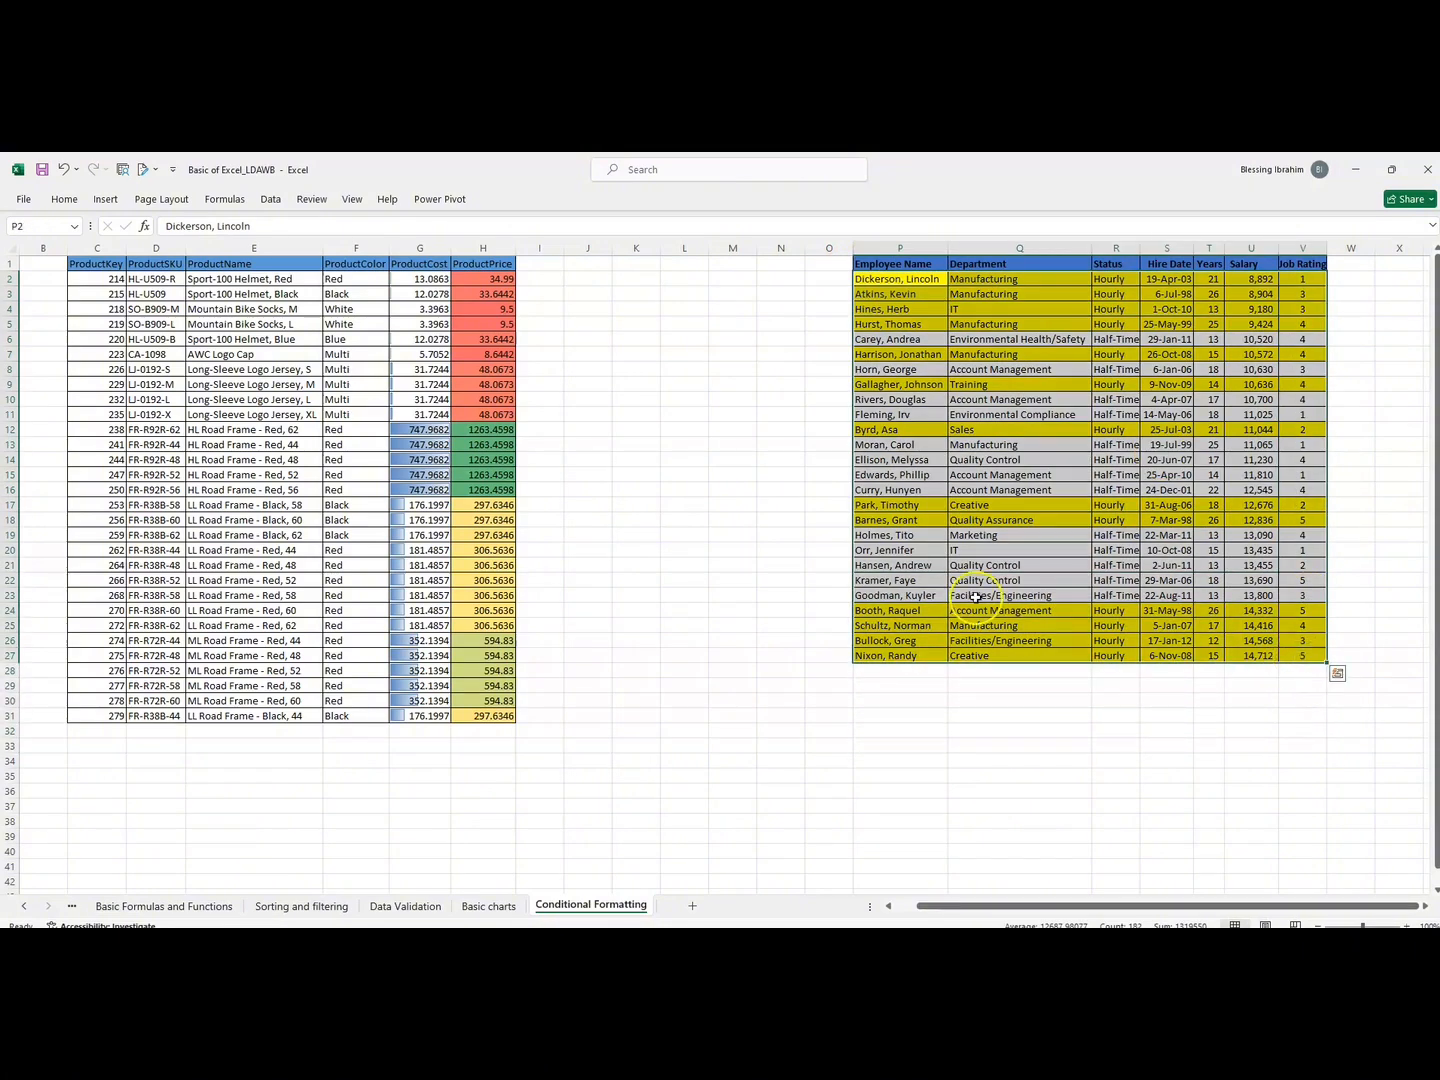
{"action": "left_click", "coordinate": [59, 200]}
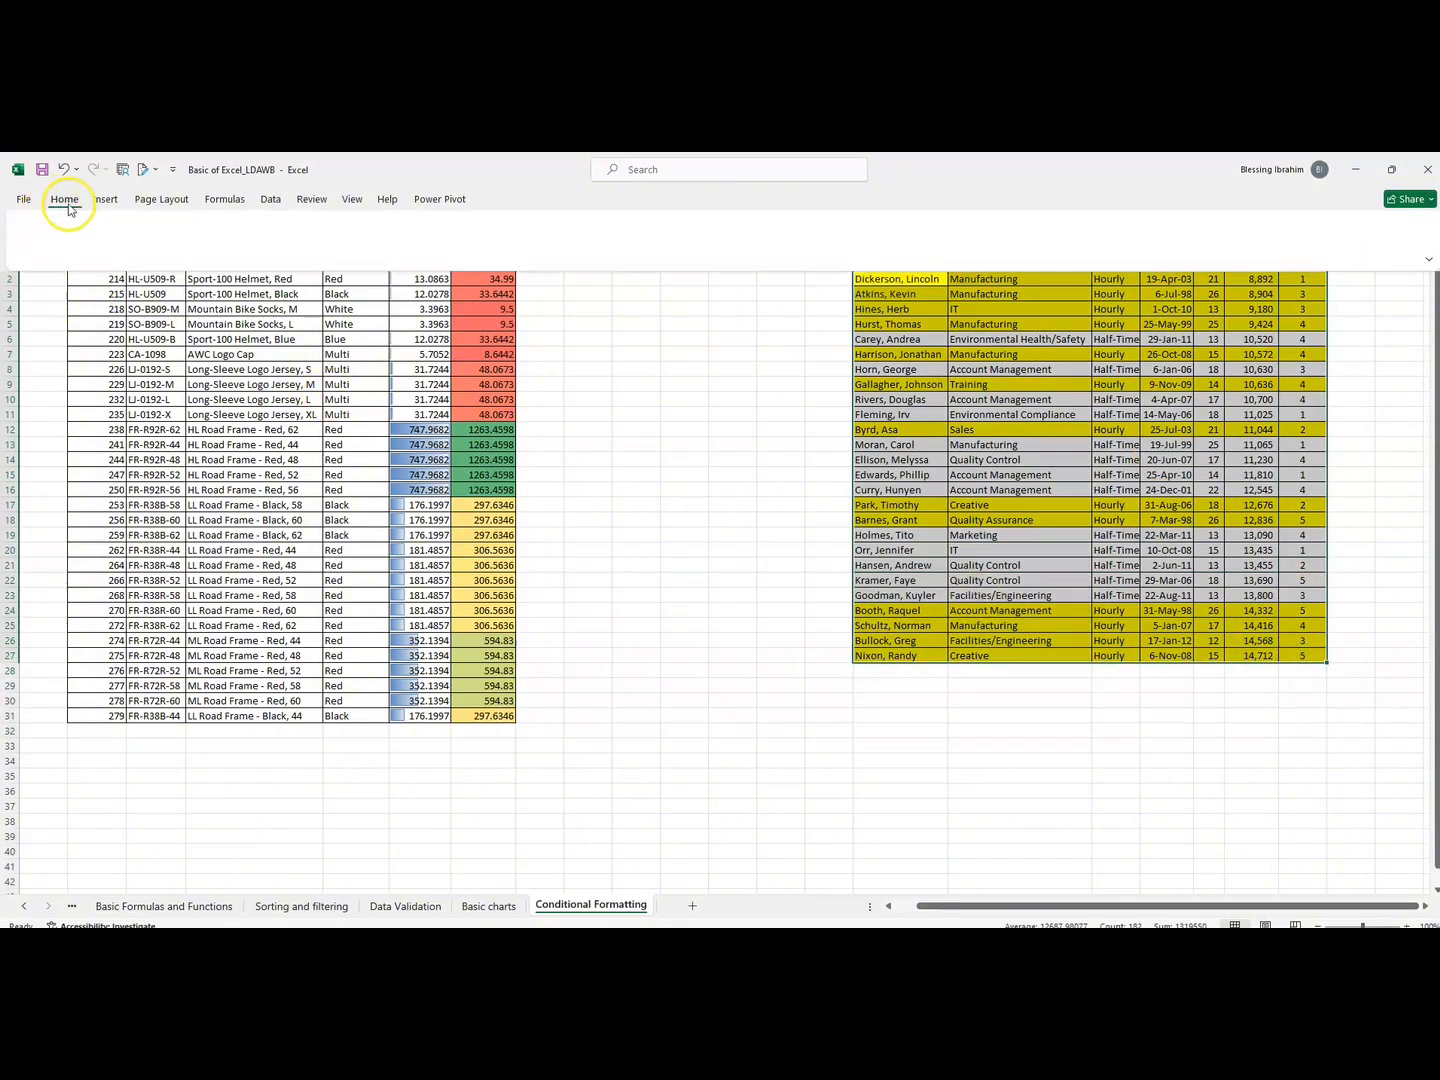
{"action": "left_click", "coordinate": [716, 262]}
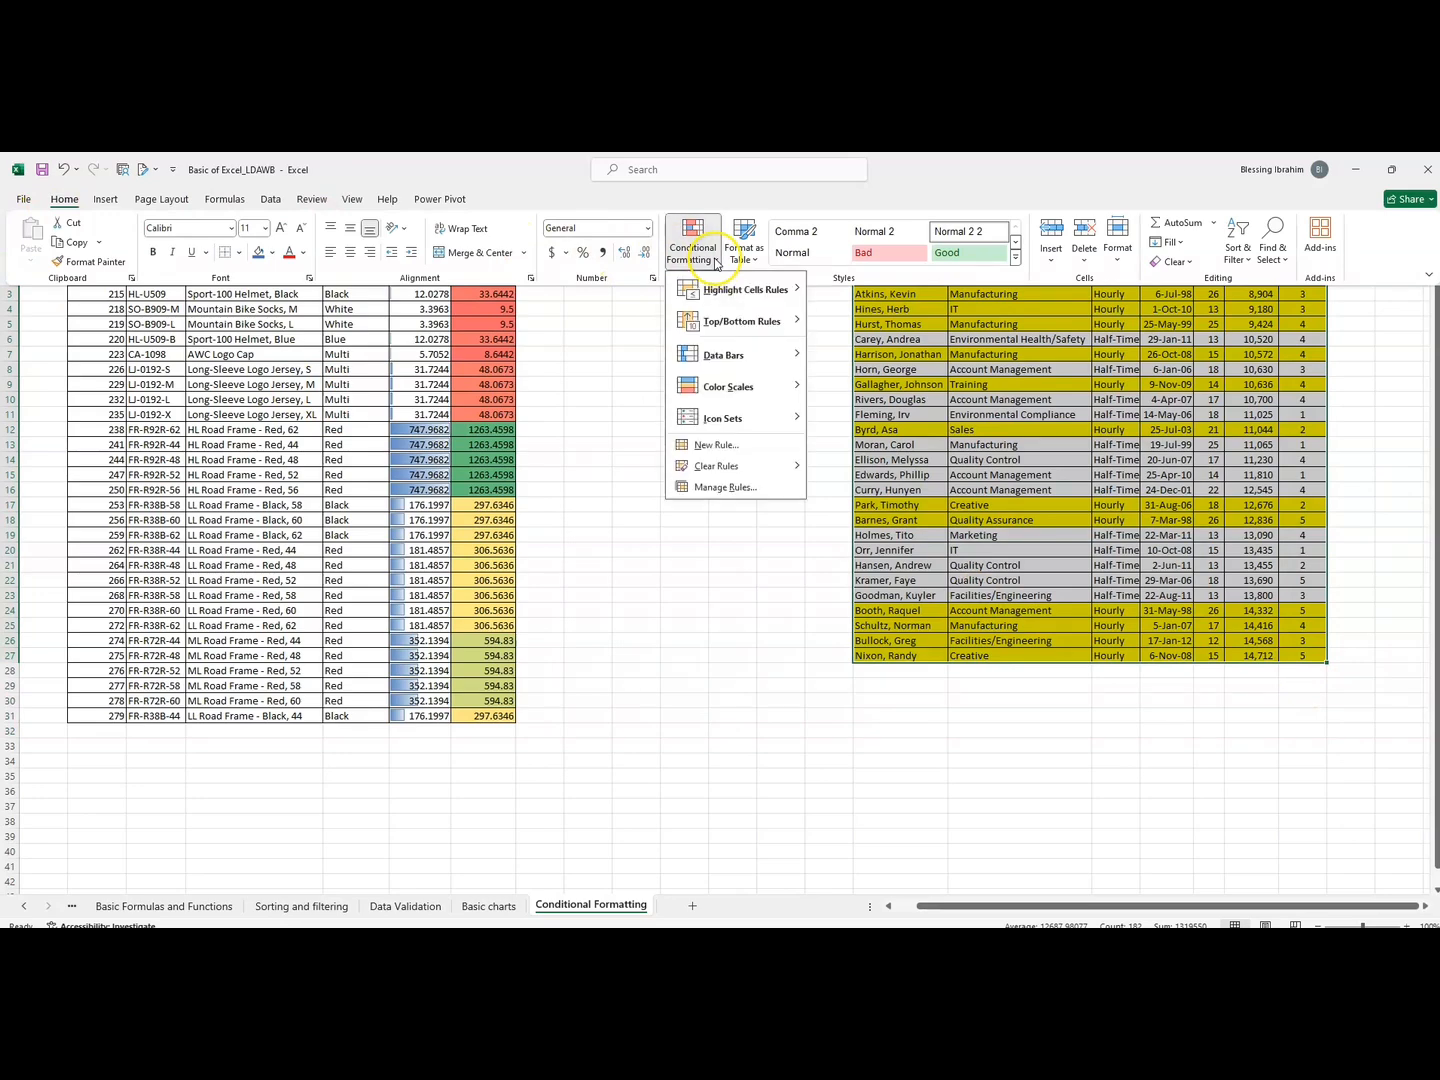
{"action": "left_click", "coordinate": [723, 491]}
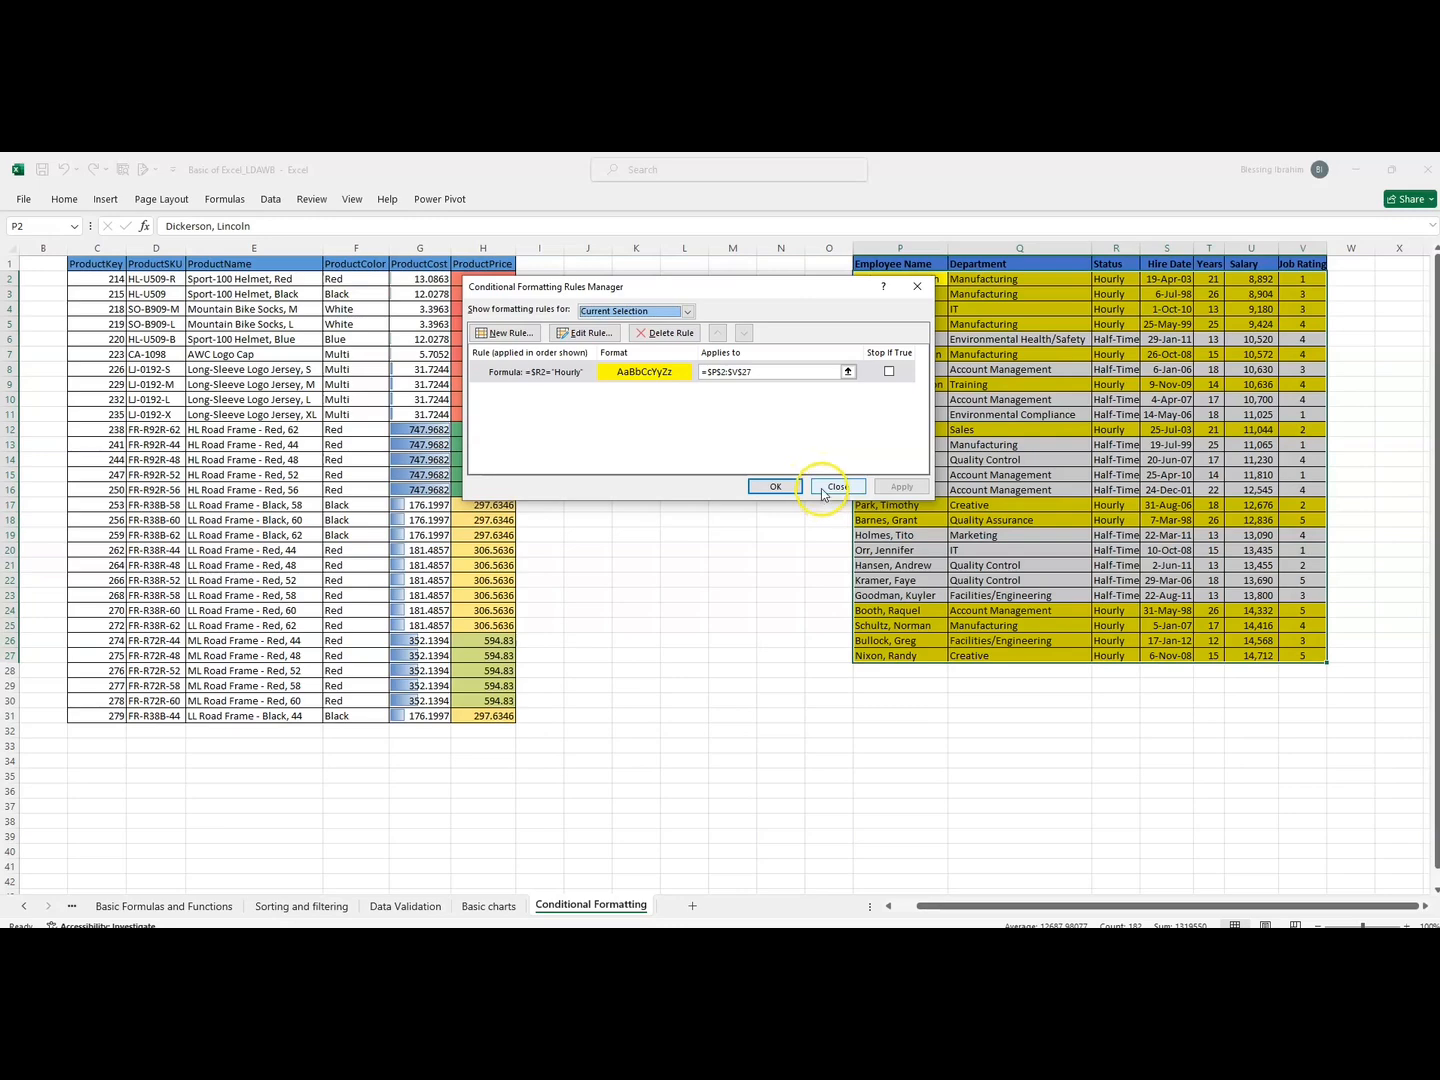
{"action": "left_click", "coordinate": [785, 488]}
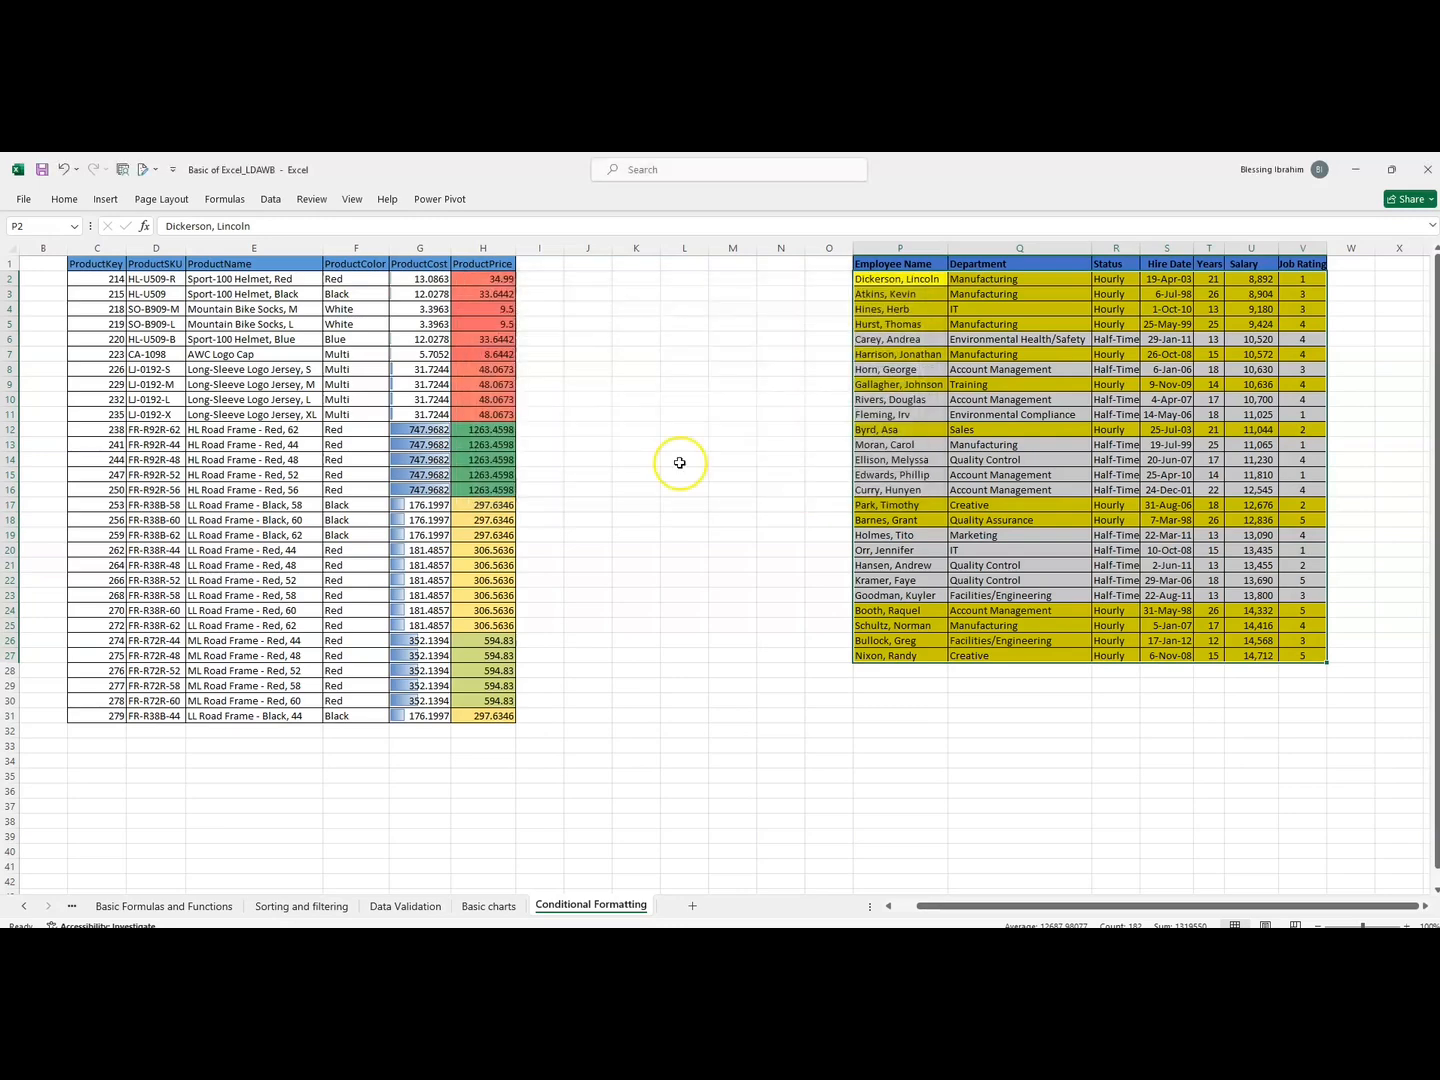